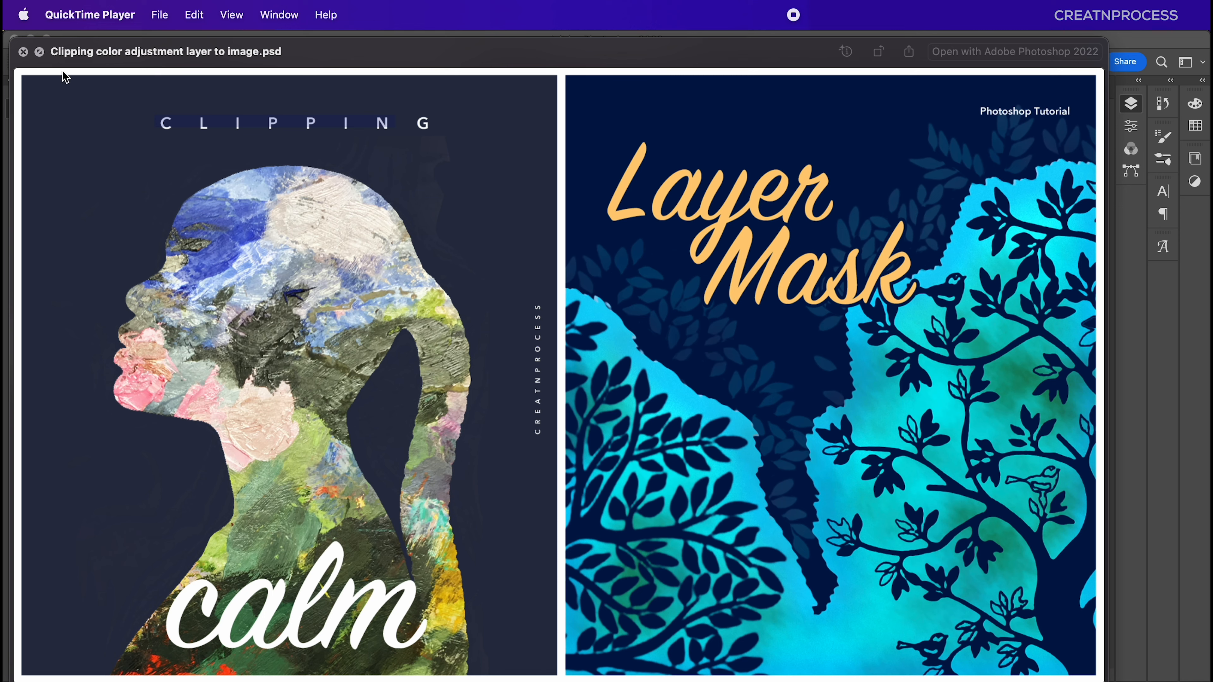
# Close the image preview and create a new 960 x 1080 pixel RGB document at 300 pixels/inch with a white background.
pyautogui.click(22, 51)
pyautogui.click(220, 216)
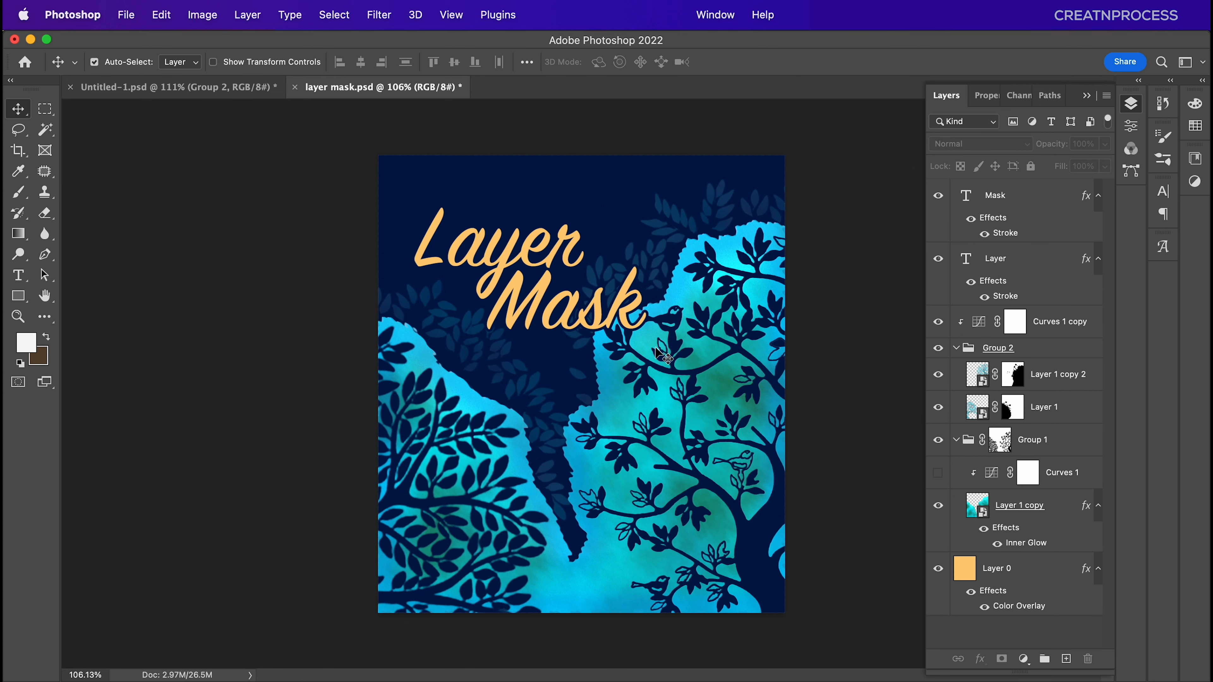
pyautogui.click(127, 18)
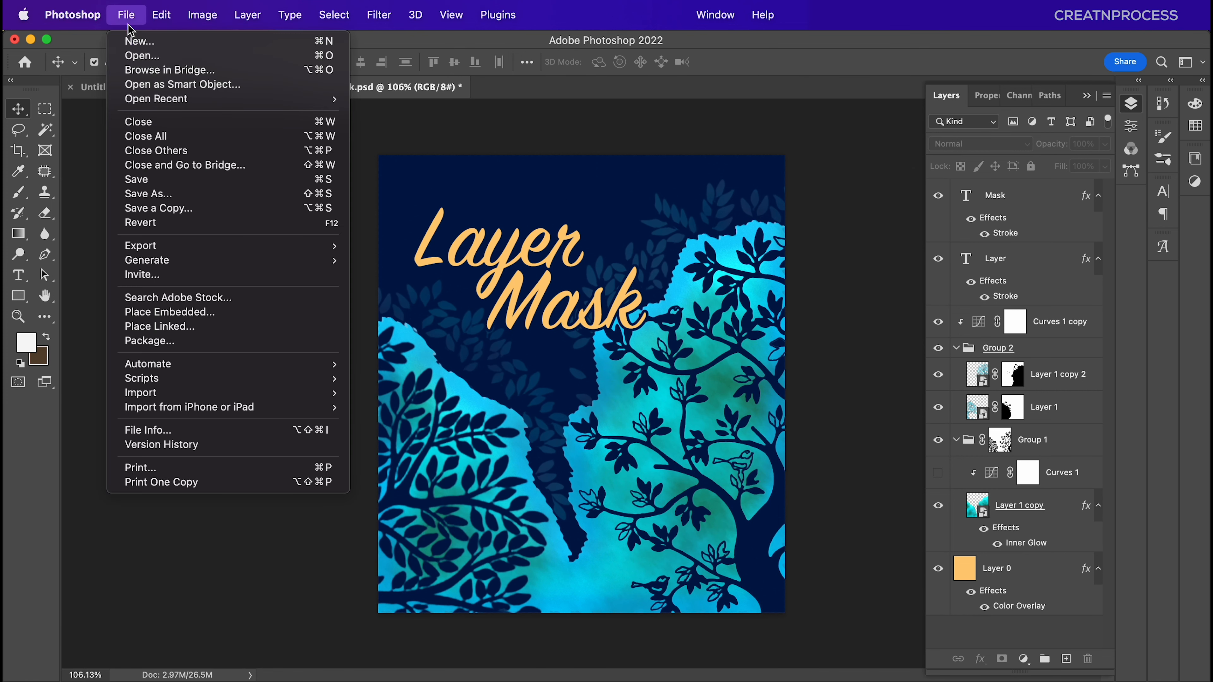
pyautogui.click(131, 45)
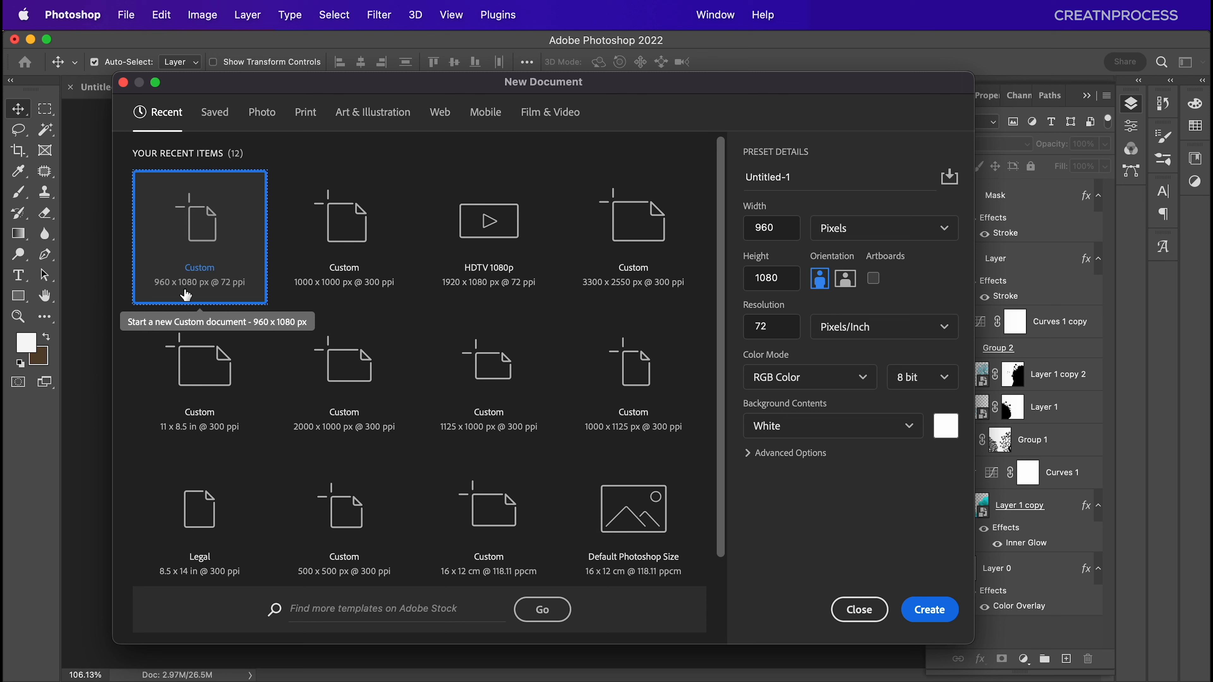
pyautogui.moveTo(789, 232); pyautogui.dragTo(767, 231)
pyautogui.moveTo(783, 282); pyautogui.dragTo(754, 282)
pyautogui.moveTo(776, 332); pyautogui.dragTo(753, 332)
pyautogui.write('300')
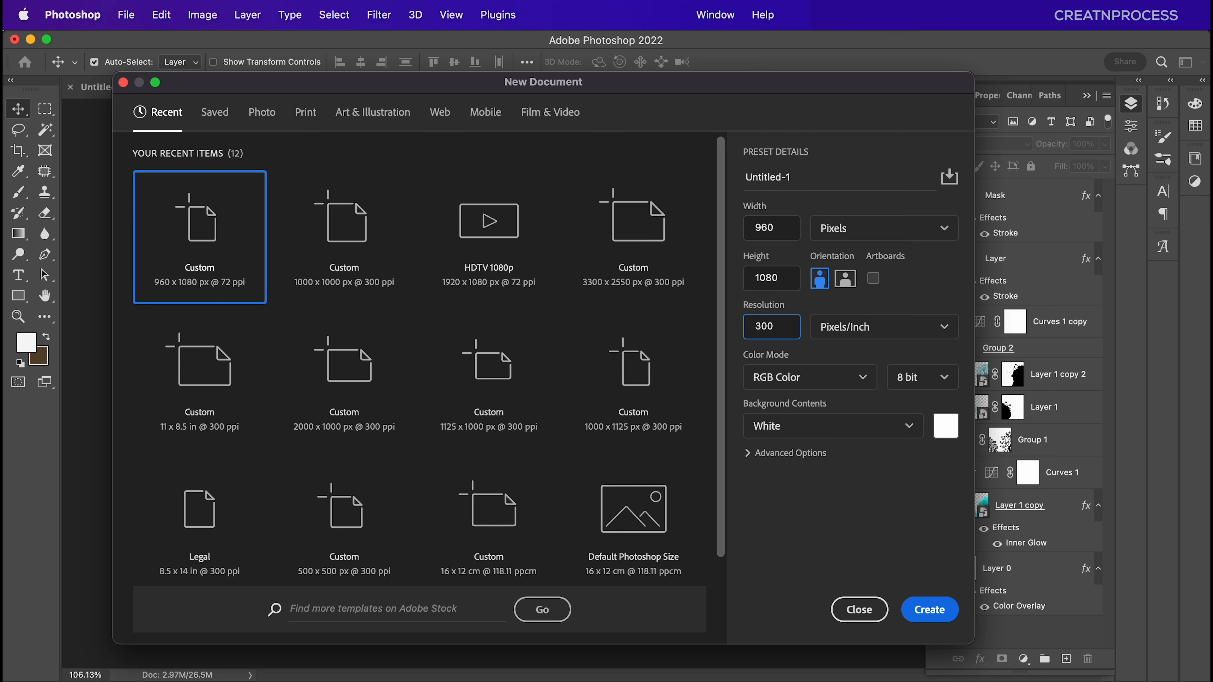
pyautogui.press('Return')
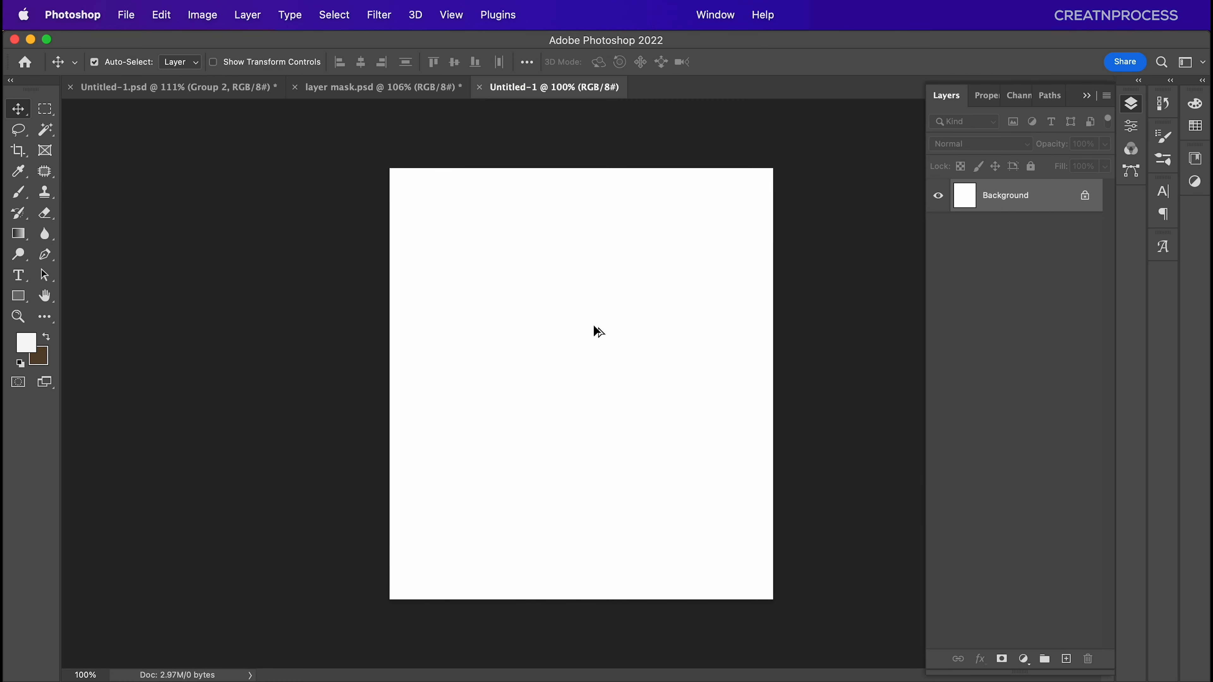
pyautogui.press('super+0')
# Place the trees-vector-artwork-printable-black-white-graphics-600x567.jpg image from the Finder folder into the new document.
pyautogui.press('super+Tab')
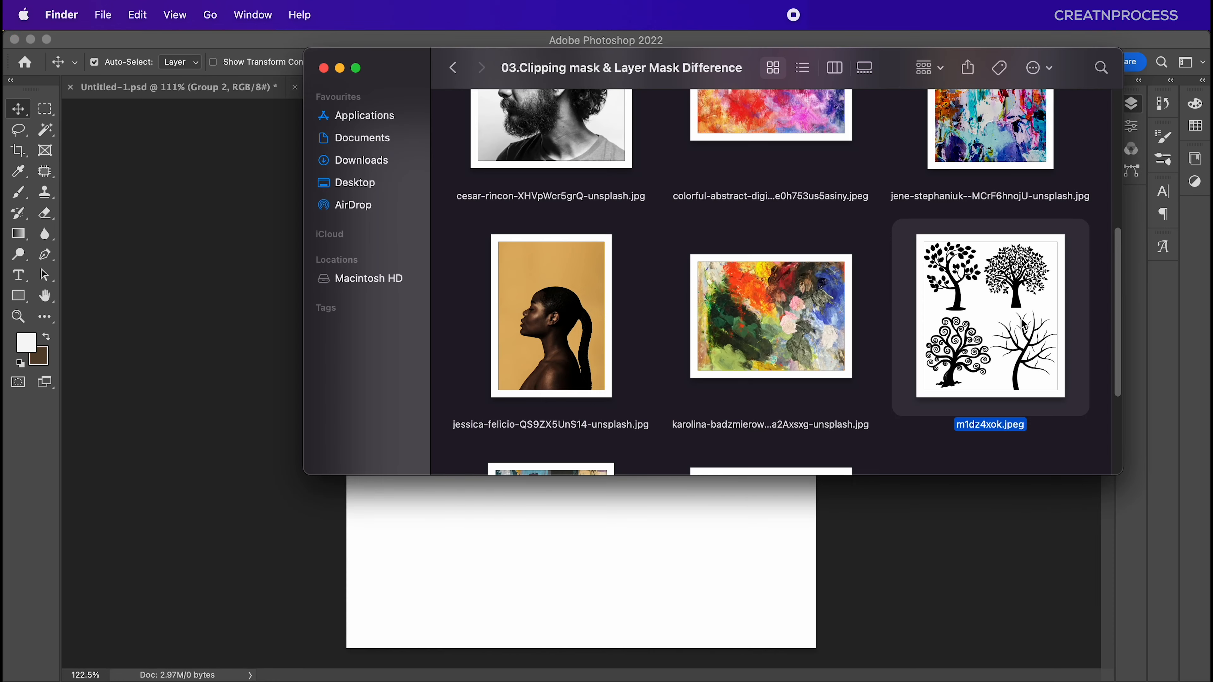
pyautogui.scroll(-4, 1004, 337)
pyautogui.moveTo(812, 382); pyautogui.dragTo(588, 429)
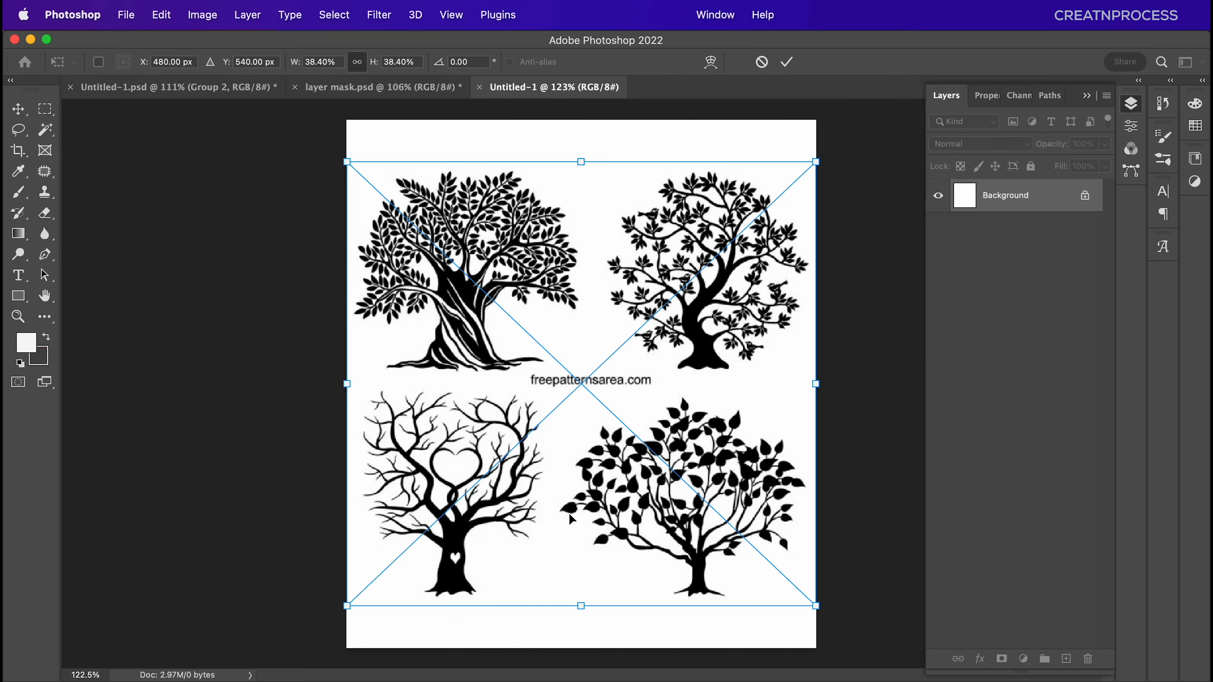
# Enlarge the placed trees image and position it so the twisted-trunk tree's foliage fills the canvas's lower-left corner, then commit the transform.
pyautogui.scroll(8, 639, 306)
pyautogui.scroll(-6, 625, 325)
pyautogui.scroll(2, 626, 335)
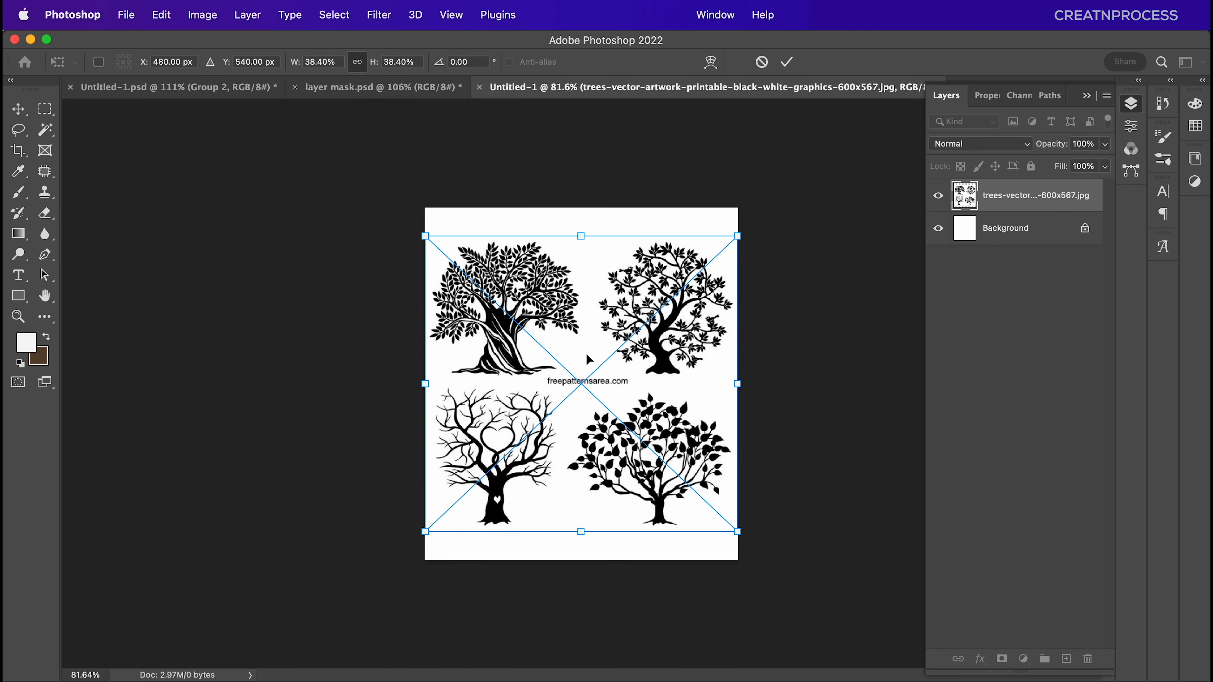
pyautogui.scroll(-1, 698, 330)
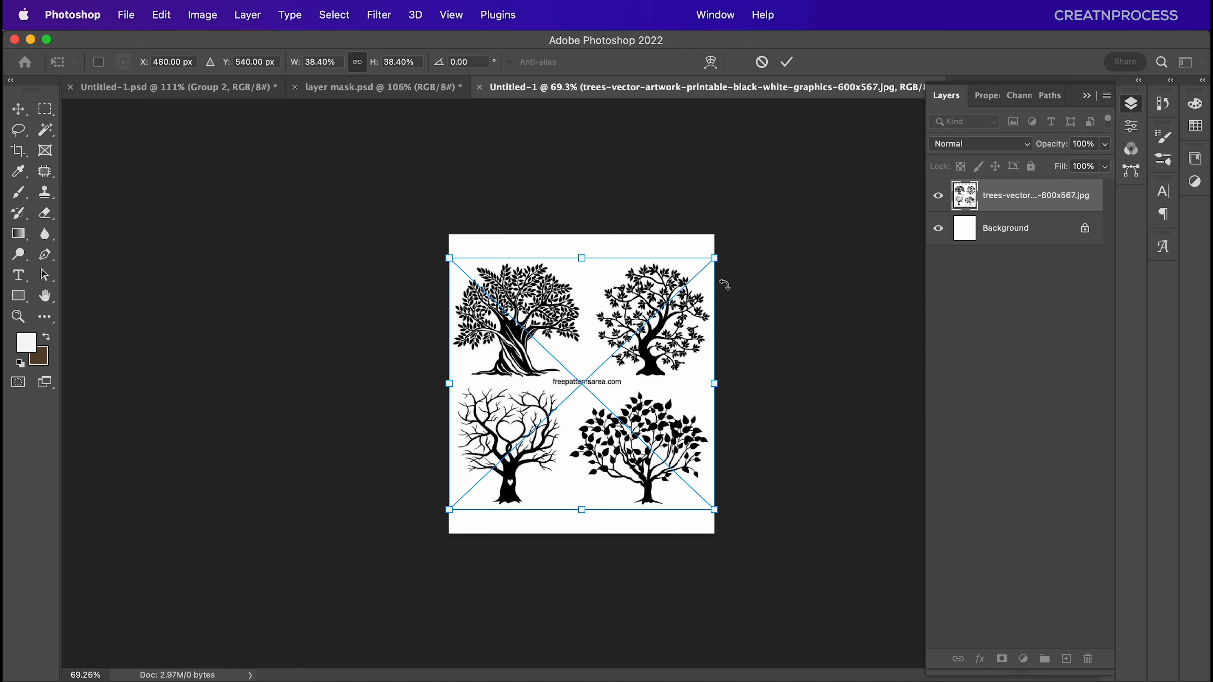
pyautogui.scroll(-1, 716, 262)
pyautogui.moveTo(692, 280); pyautogui.dragTo(931, 51)
pyautogui.moveTo(764, 283); pyautogui.dragTo(741, 494)
pyautogui.moveTo(455, 266); pyautogui.dragTo(381, 198)
pyautogui.moveTo(561, 378); pyautogui.dragTo(533, 522)
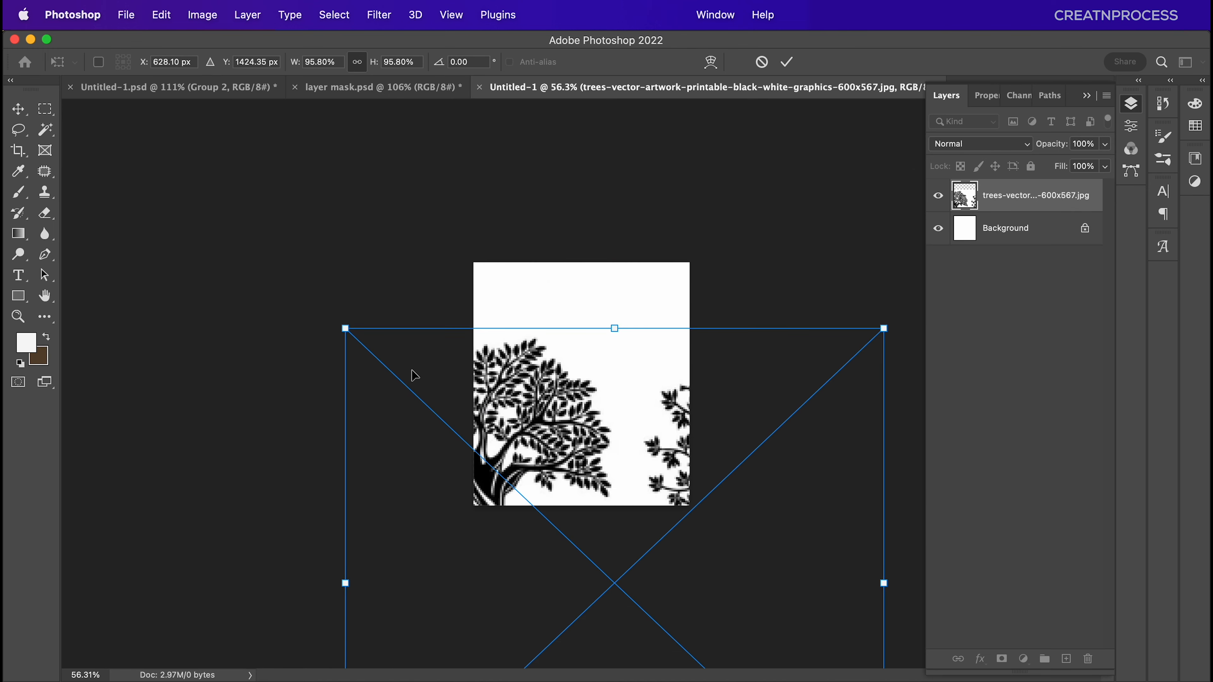
pyautogui.moveTo(341, 328); pyautogui.dragTo(278, 269)
pyautogui.moveTo(622, 388); pyautogui.dragTo(632, 452)
pyautogui.press('Return')
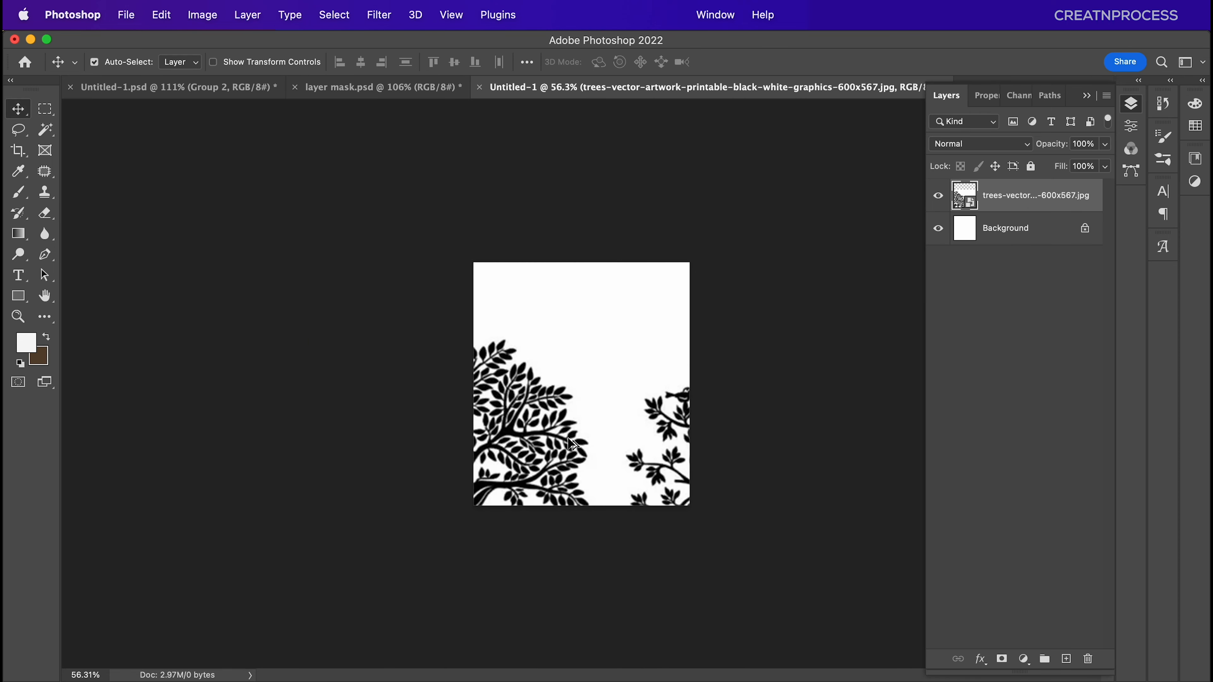
# Duplicate the trees layer, move the copy so the tree with birds fills the canvas's right side, and scale it to about 117%.
pyautogui.moveTo(563, 437); pyautogui.dragTo(481, 358)
pyautogui.moveTo(670, 420); pyautogui.dragTo(677, 467)
pyautogui.press('super+t')
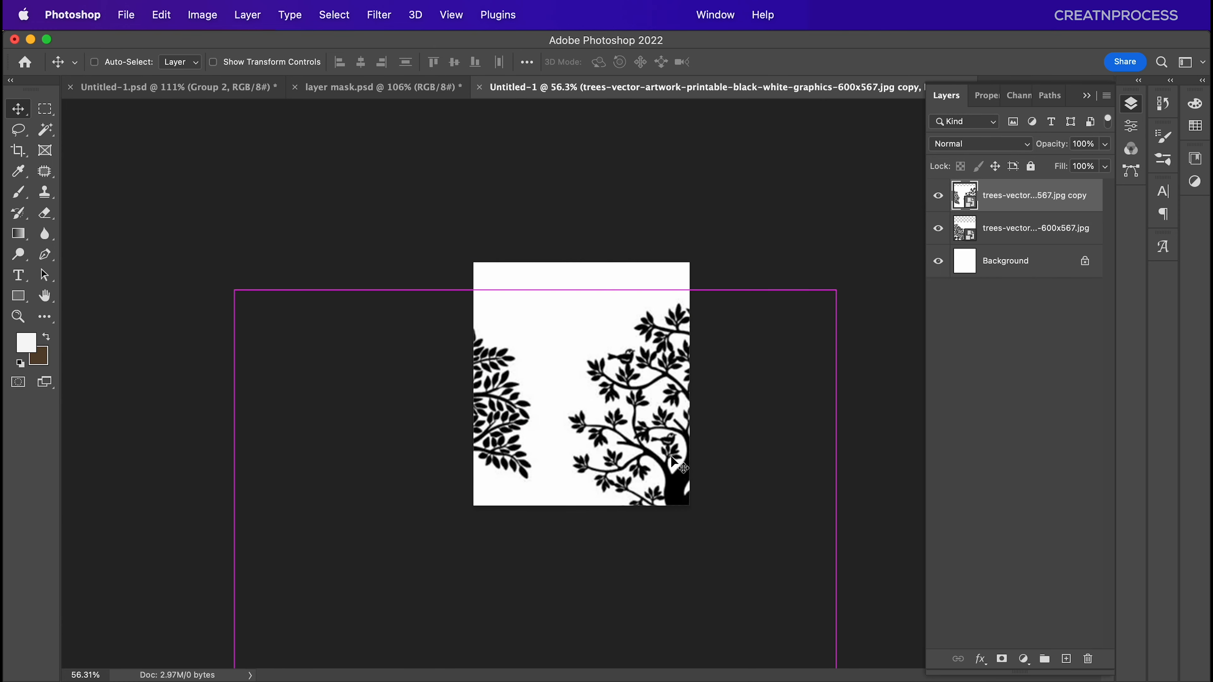
pyautogui.moveTo(539, 285); pyautogui.dragTo(538, 232)
pyautogui.moveTo(664, 410); pyautogui.dragTo(651, 440)
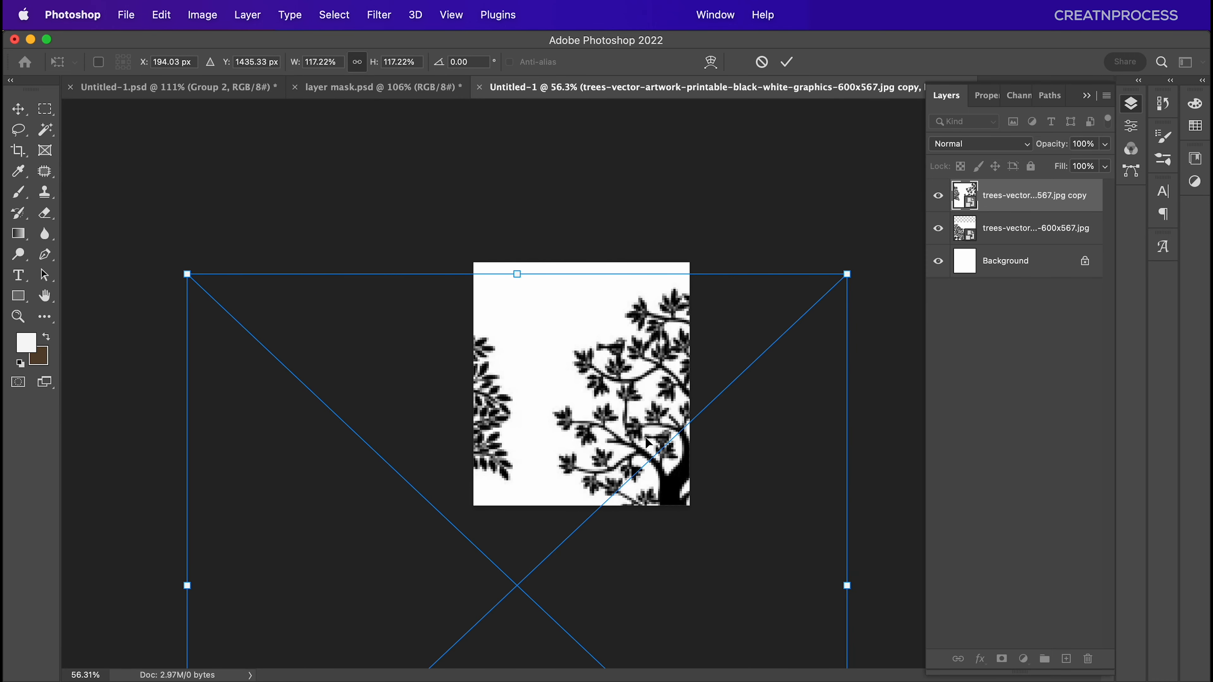
pyautogui.press('Return')
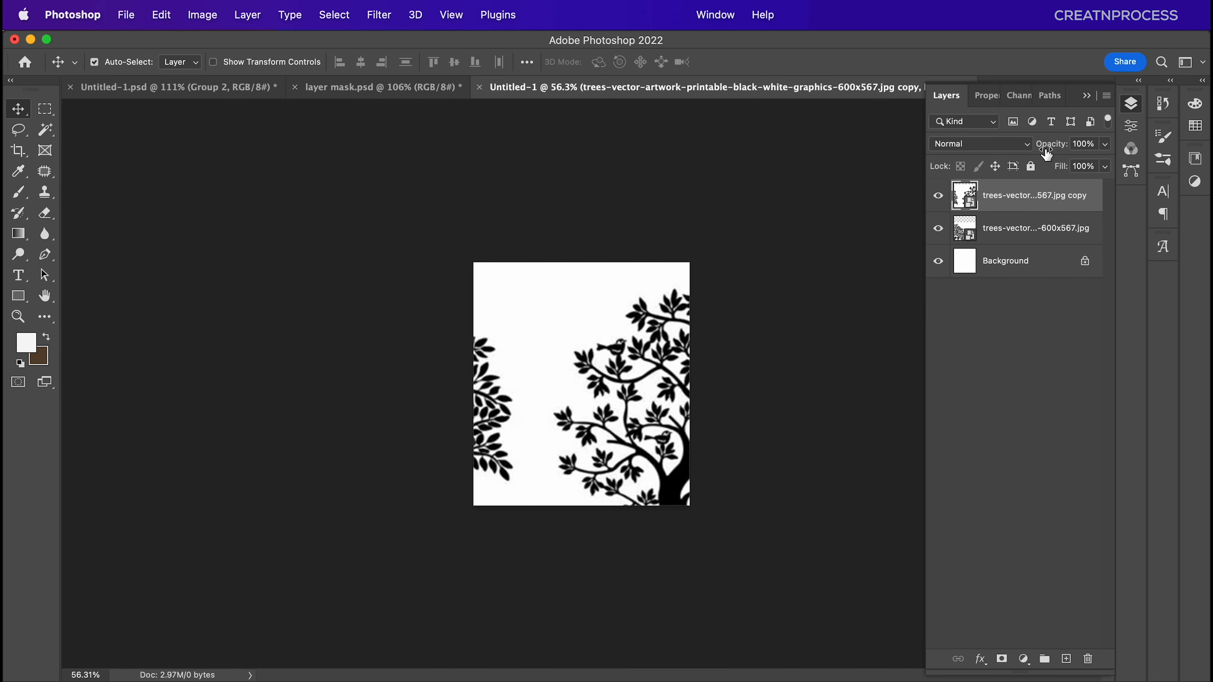
# Lower the copied trees layer's opacity to 39% and shift the layer slightly right to line it up with the trees below.
pyautogui.click(1103, 145)
pyautogui.moveTo(1080, 171); pyautogui.dragTo(1053, 163)
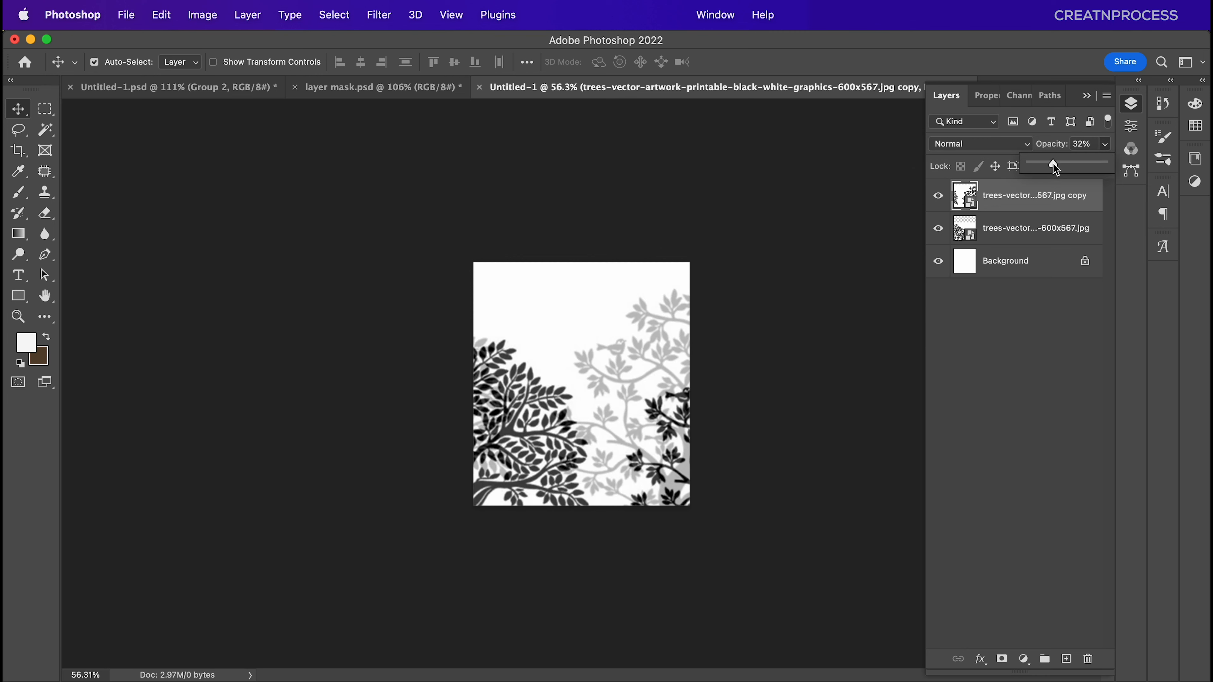
pyautogui.moveTo(1063, 167); pyautogui.dragTo(1059, 165)
pyautogui.moveTo(638, 457)
pyautogui.mouseDown()
pyautogui.moveTo(678, 458)
pyautogui.moveTo(652, 460)
pyautogui.mouseUp()
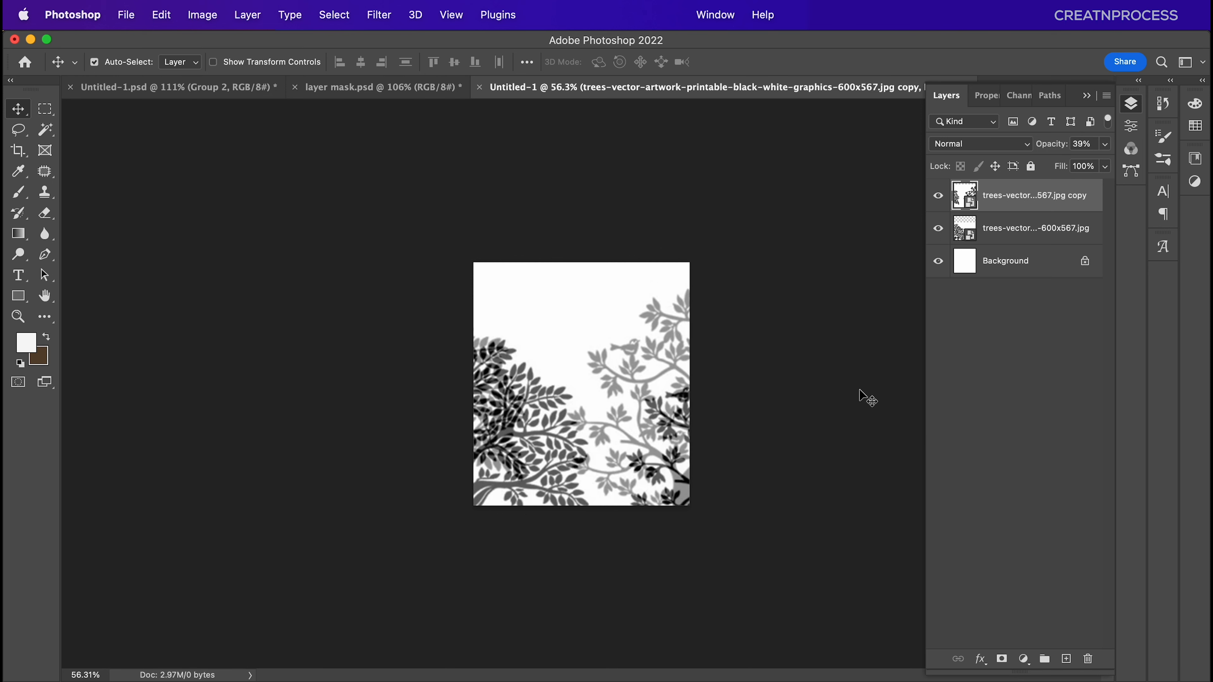
# Nudge the original trees layer to the left in large increments beneath the semi-transparent copy.
pyautogui.click(998, 235)
pyautogui.hotkey('shift', 'Left')
pyautogui.hotkey('shift', 'Left')
pyautogui.hotkey('shift', 'Left')
pyautogui.hotkey('shift', 'Left')
pyautogui.hotkey('shift', 'Left')
pyautogui.hotkey('shift', 'Left')
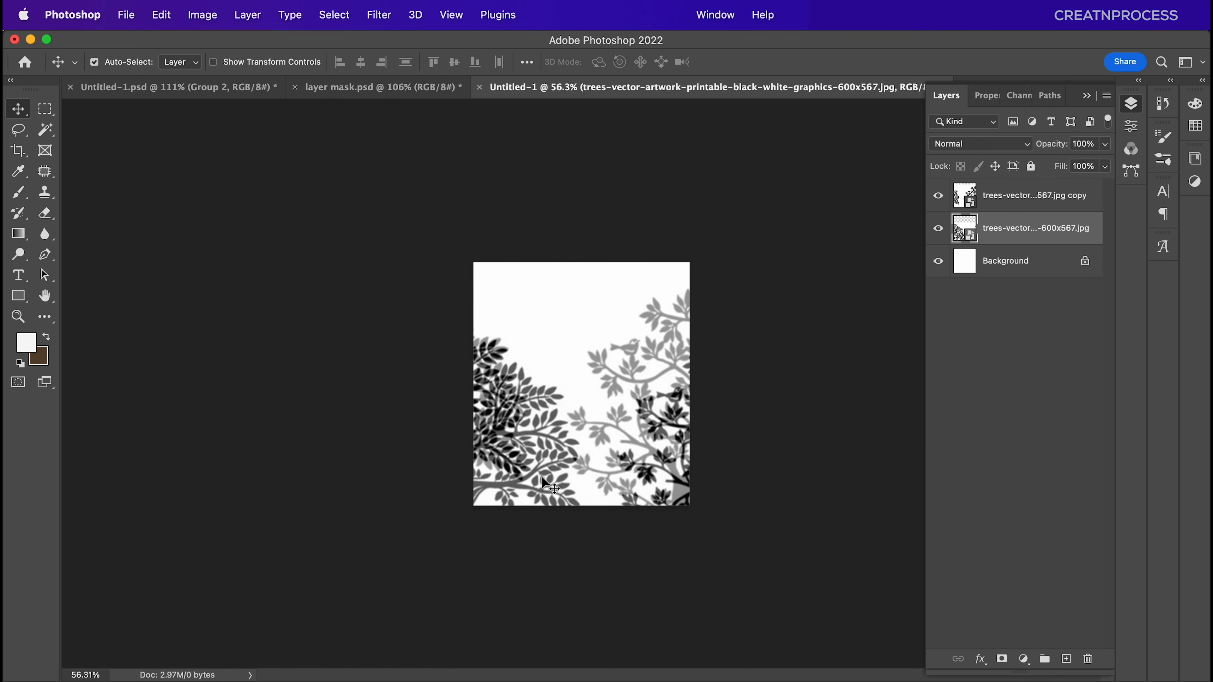
pyautogui.hotkey('shift', 'Left')
pyautogui.hotkey('shift', 'Left')
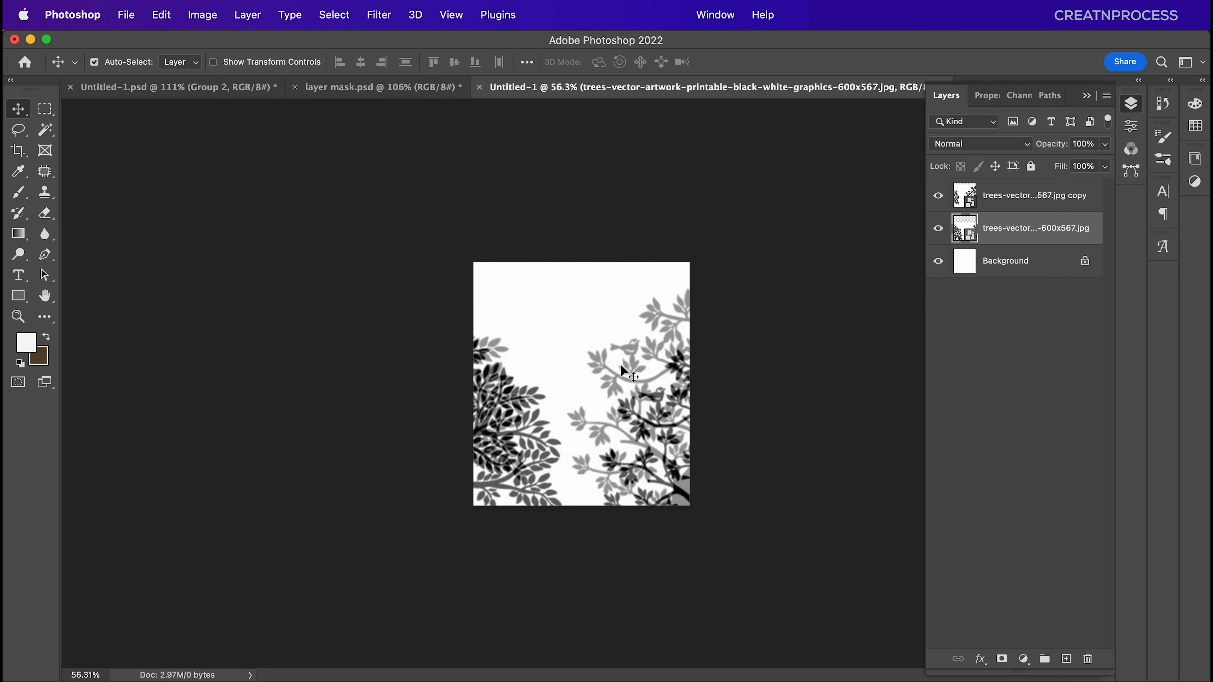
# Restore the copied trees layer to 100% opacity and deselect all layers.
pyautogui.click(1031, 203)
pyautogui.moveTo(1105, 143)
pyautogui.mouseDown()
pyautogui.moveTo(1097, 166)
pyautogui.moveTo(1108, 164)
pyautogui.mouseUp()
pyautogui.click(980, 394)
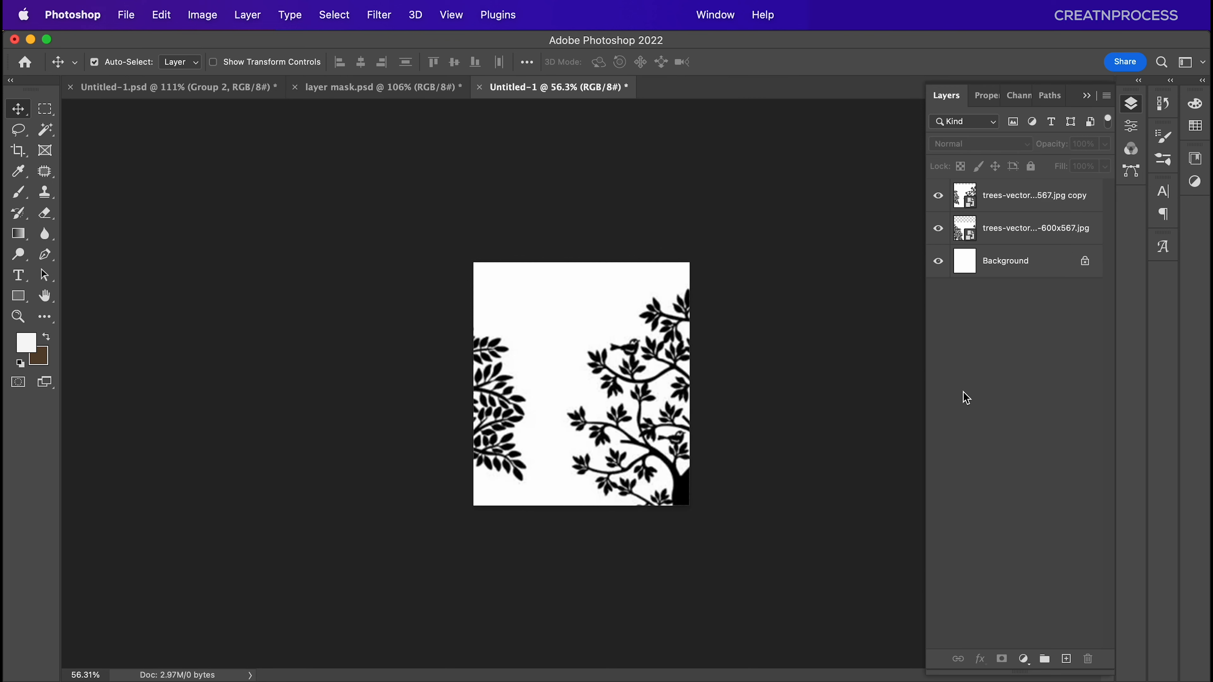
# Select the copied trees layer's white background with Color Range, sampling several white areas, with fuzziness 158 and range 82%.
pyautogui.click(645, 411)
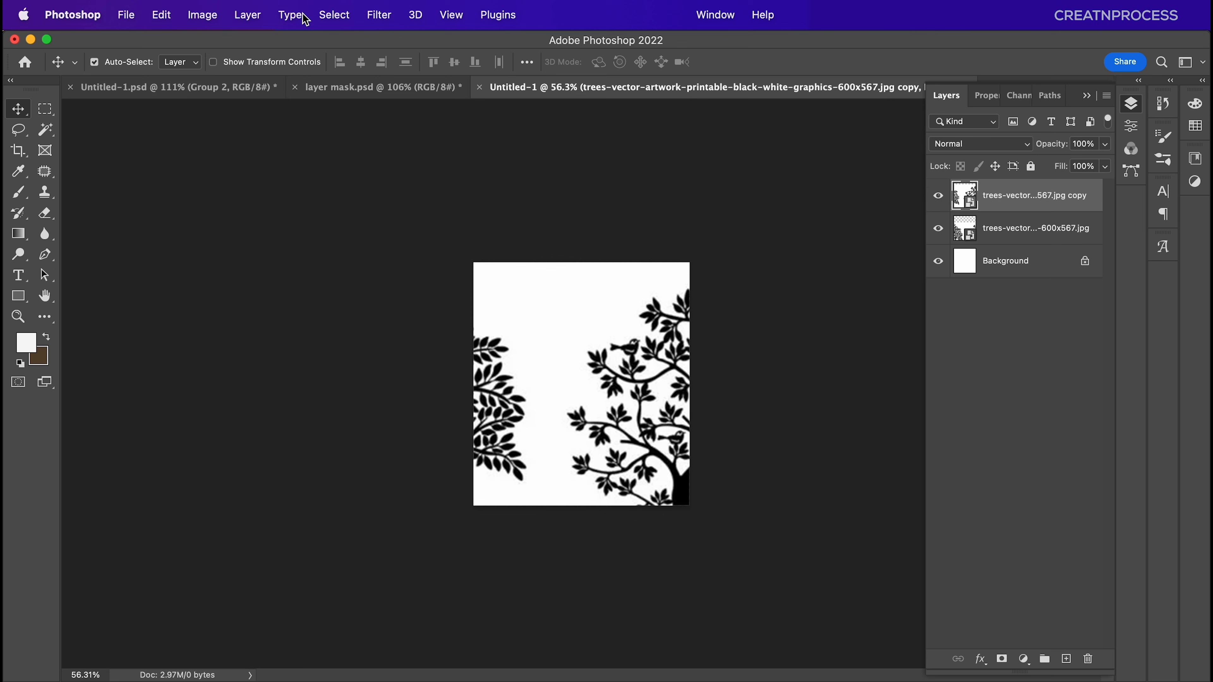
pyautogui.click(328, 16)
pyautogui.click(379, 174)
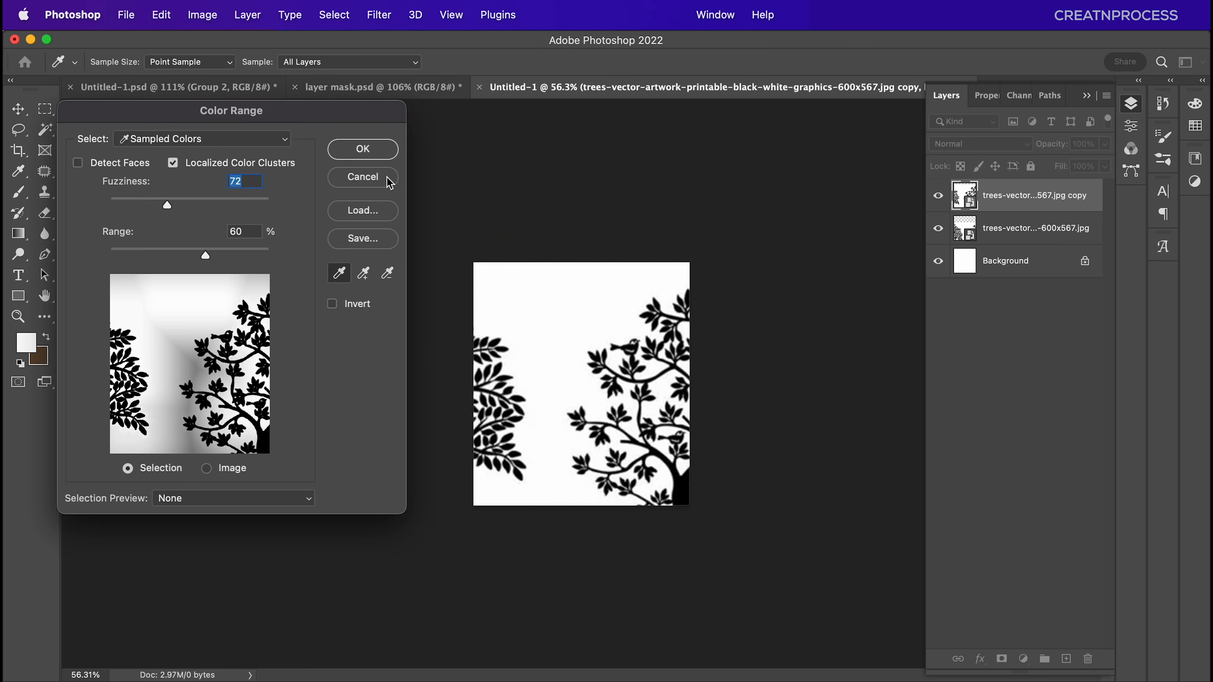
pyautogui.keyDown('shift'); pyautogui.click(172, 365); pyautogui.keyUp('shift')
pyautogui.keyDown('shift'); pyautogui.click(158, 419); pyautogui.keyUp('shift')
pyautogui.keyDown('shift'); pyautogui.click(172, 447); pyautogui.keyUp('shift')
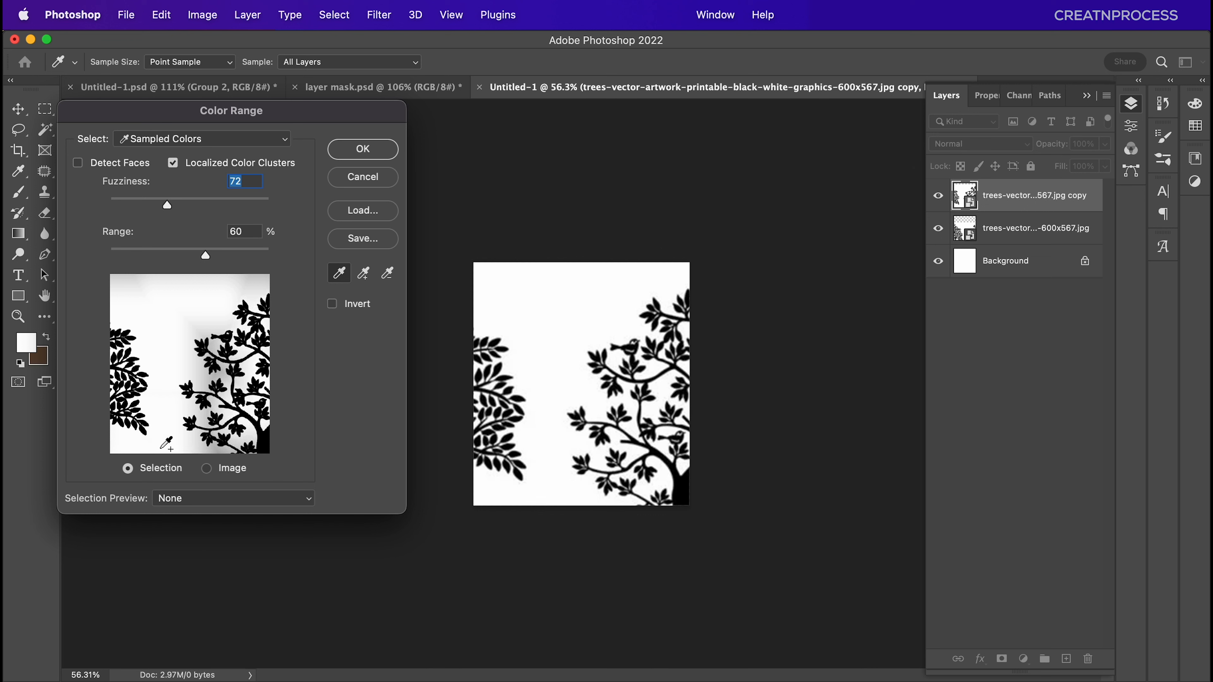
pyautogui.keyDown('shift'); pyautogui.click(230, 452); pyautogui.keyUp('shift')
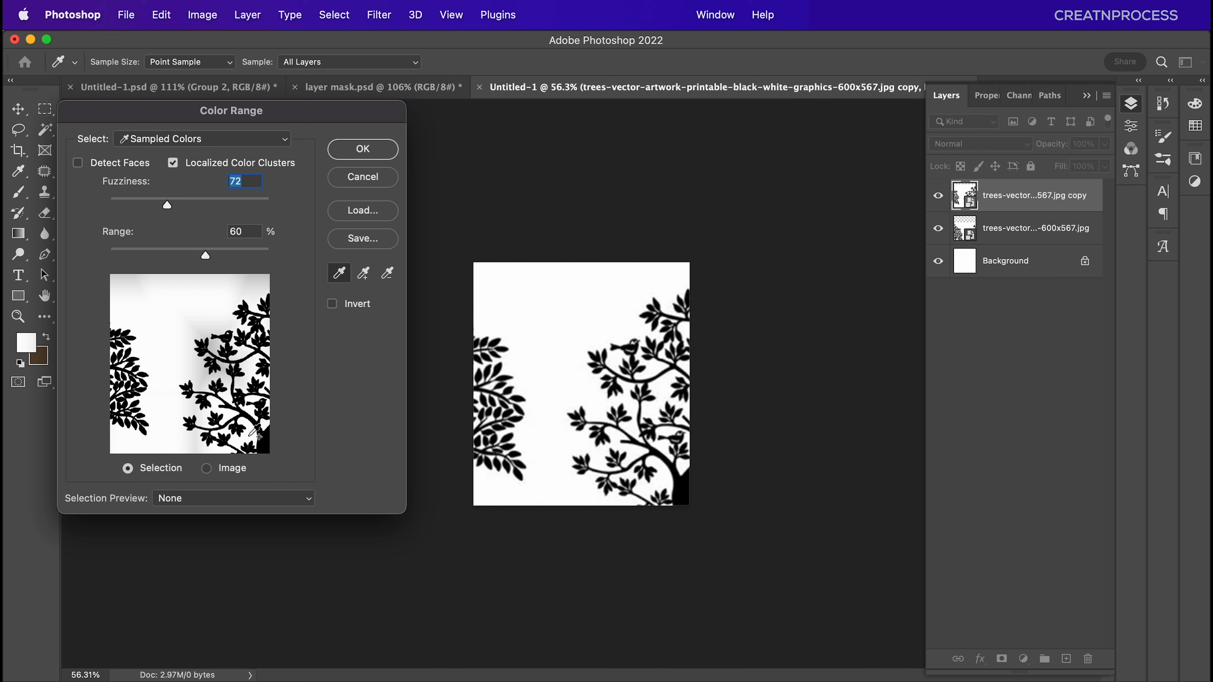
pyautogui.keyDown('shift'); pyautogui.click(234, 323); pyautogui.keyUp('shift')
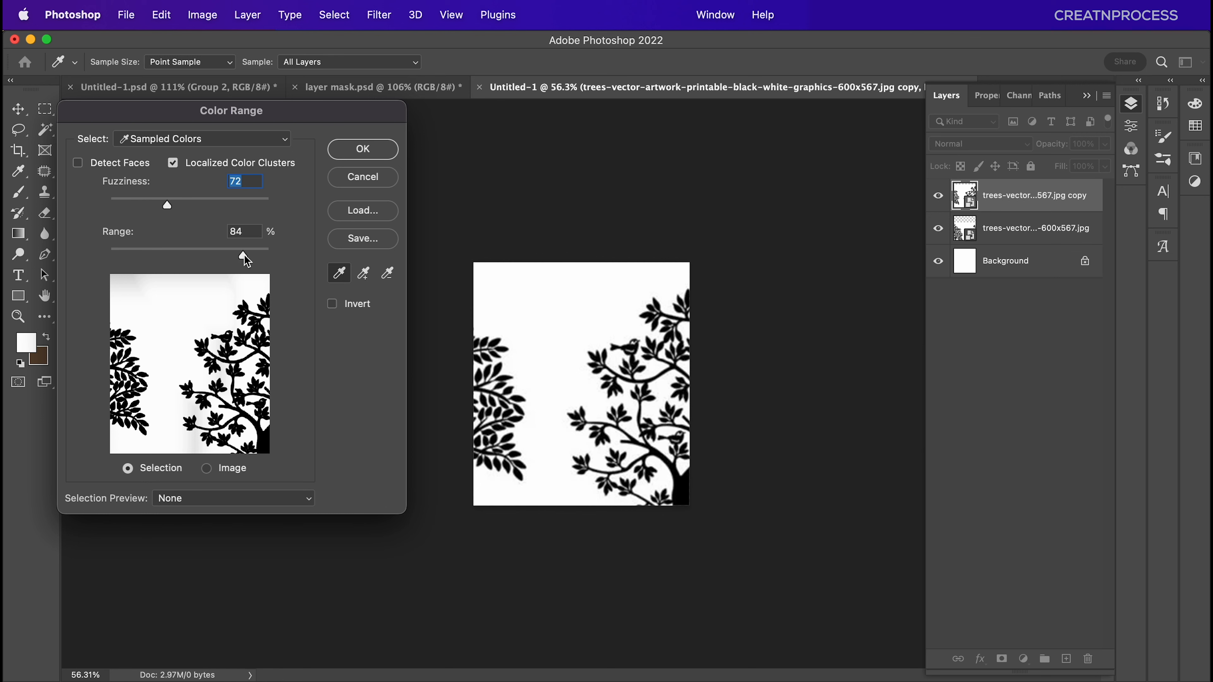
pyautogui.moveTo(168, 206); pyautogui.dragTo(231, 209)
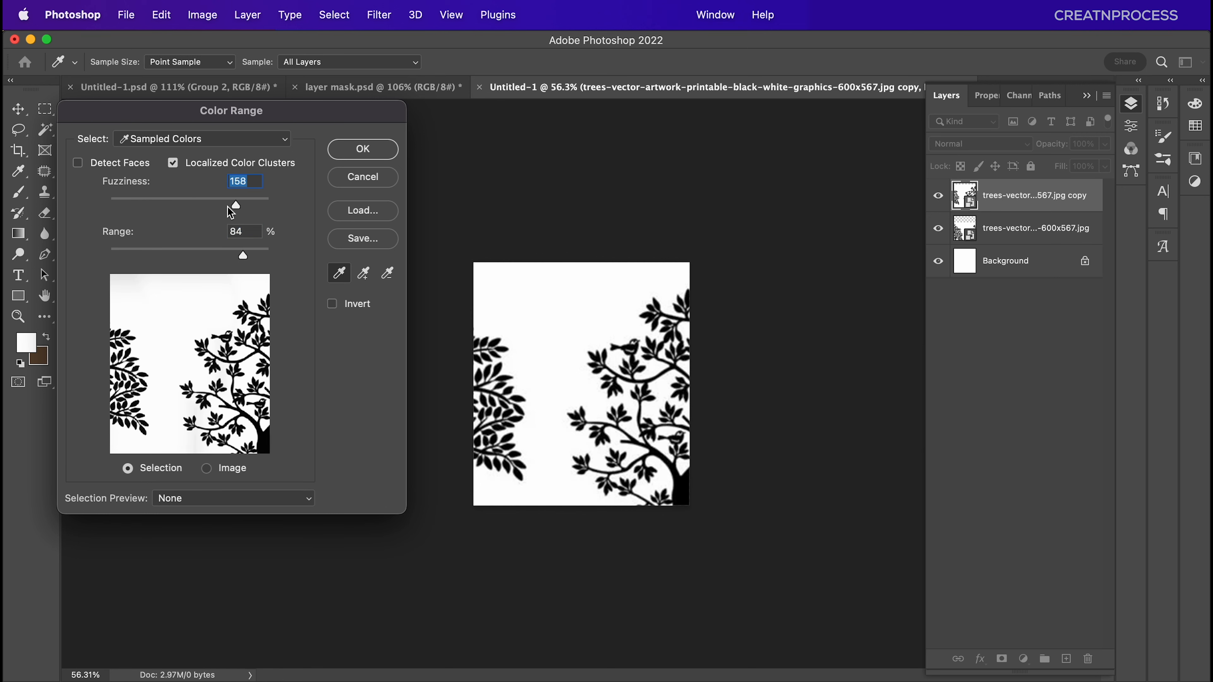
pyautogui.moveTo(243, 256); pyautogui.dragTo(241, 256)
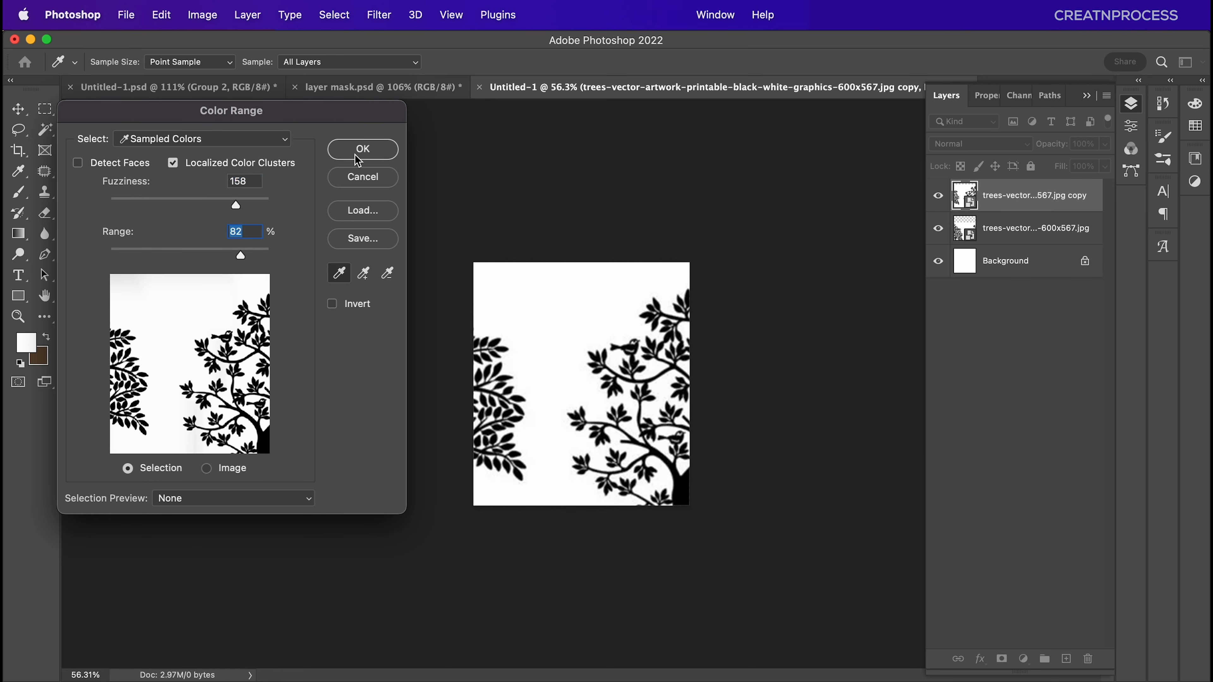
pyautogui.click(362, 149)
# Add a layer mask to the copied trees layer from the active selection.
pyautogui.scroll(2, 693, 401)
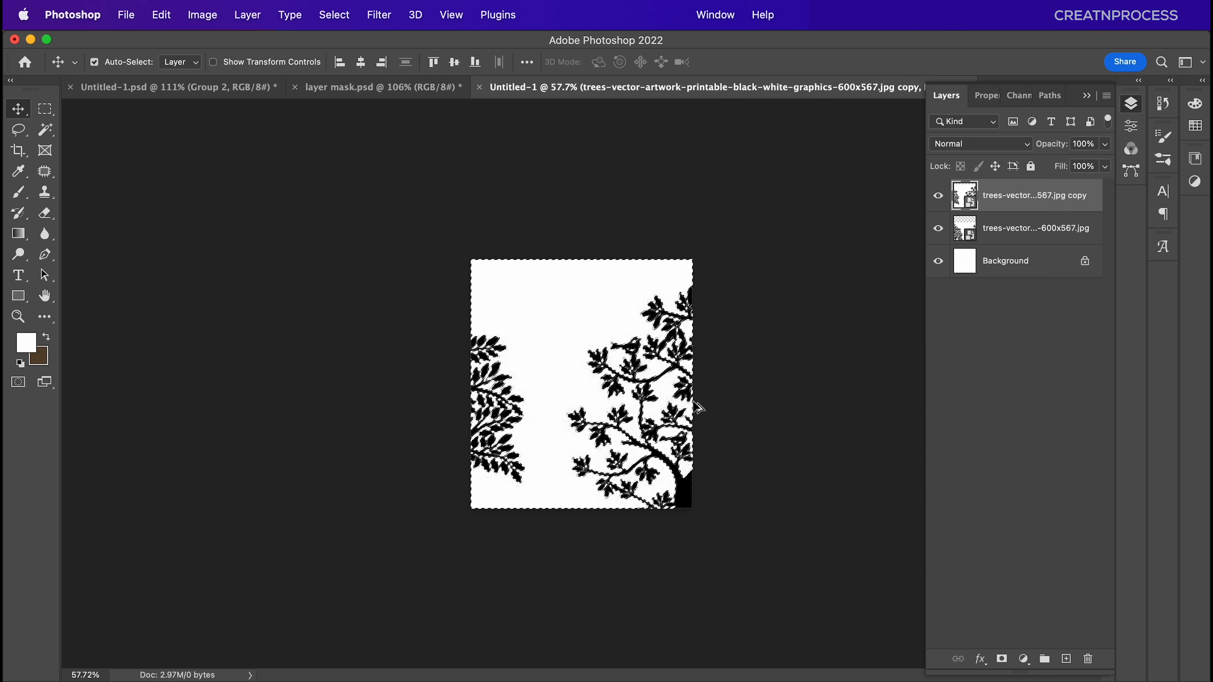
pyautogui.click(1000, 660)
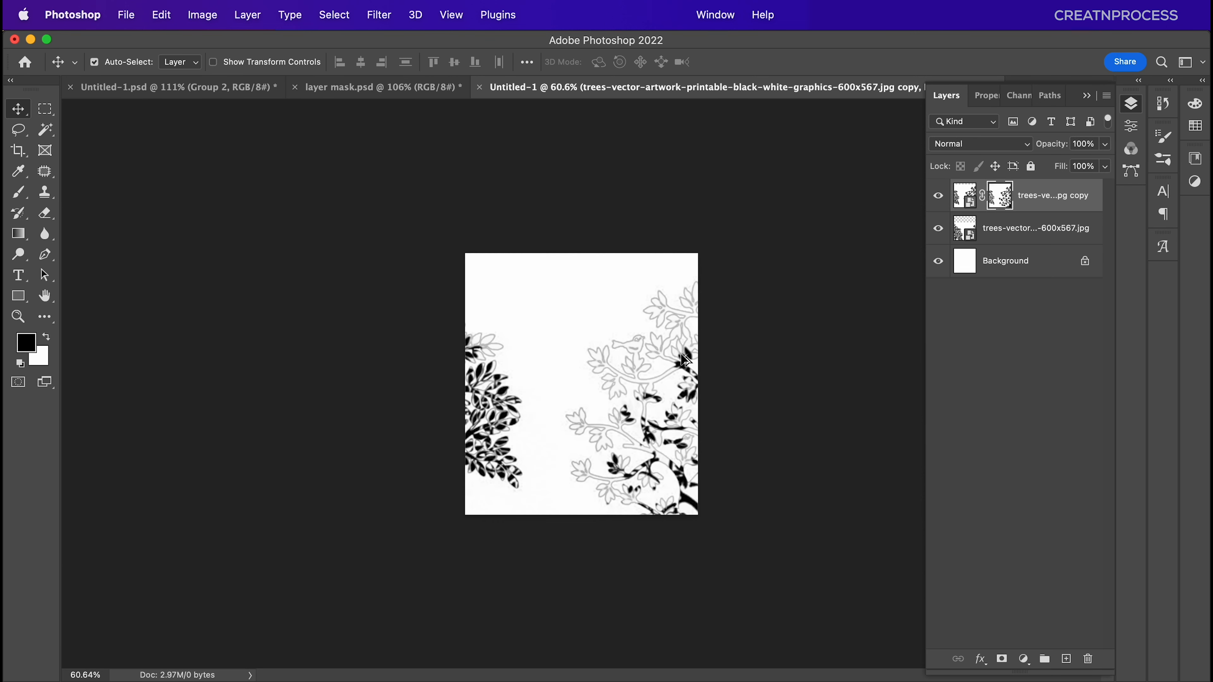
pyautogui.scroll(4, 680, 354)
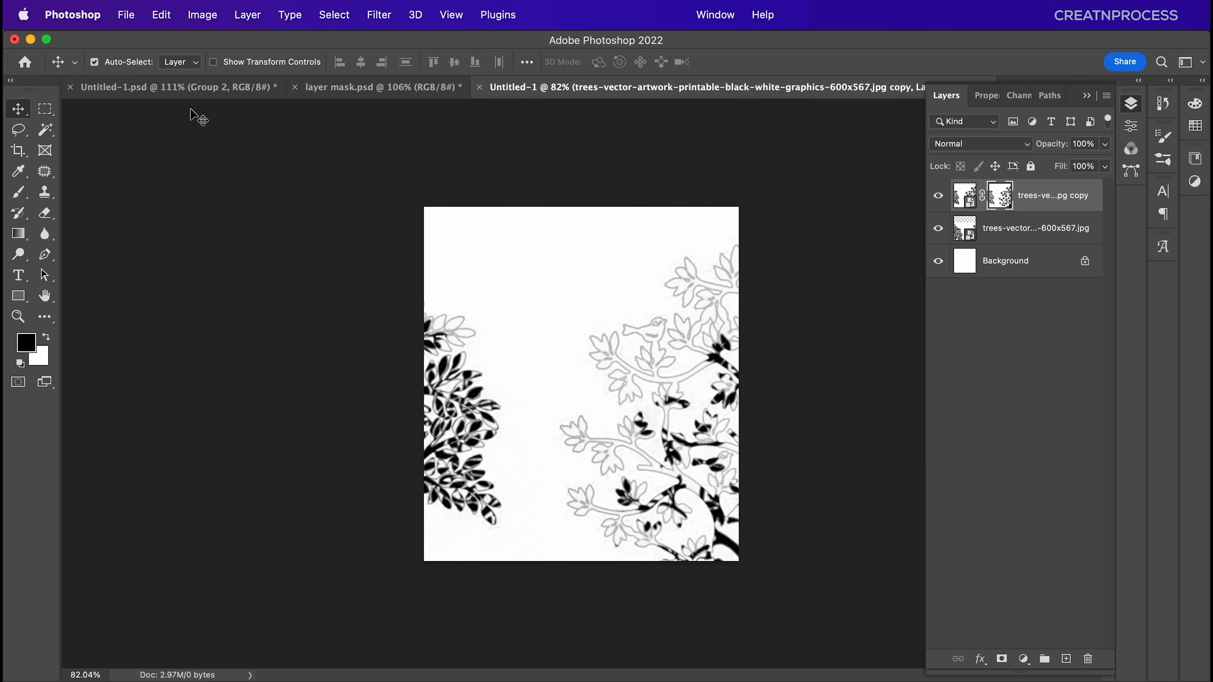
pyautogui.click(50, 134)
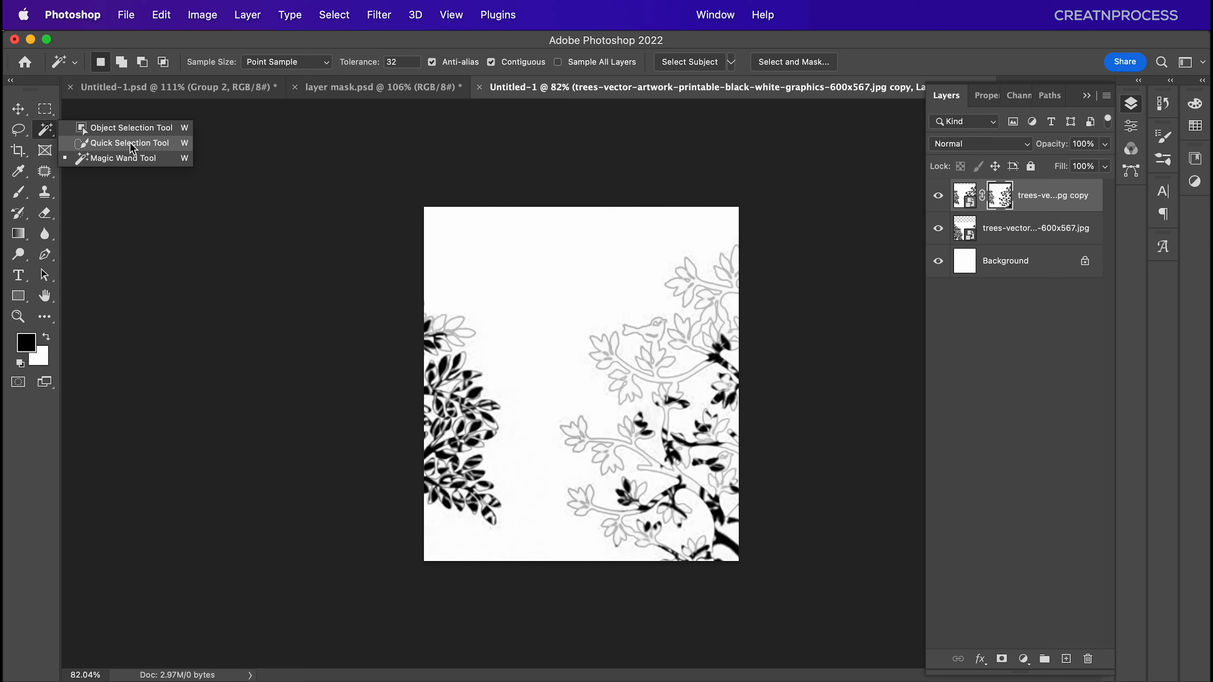
pyautogui.click(50, 137)
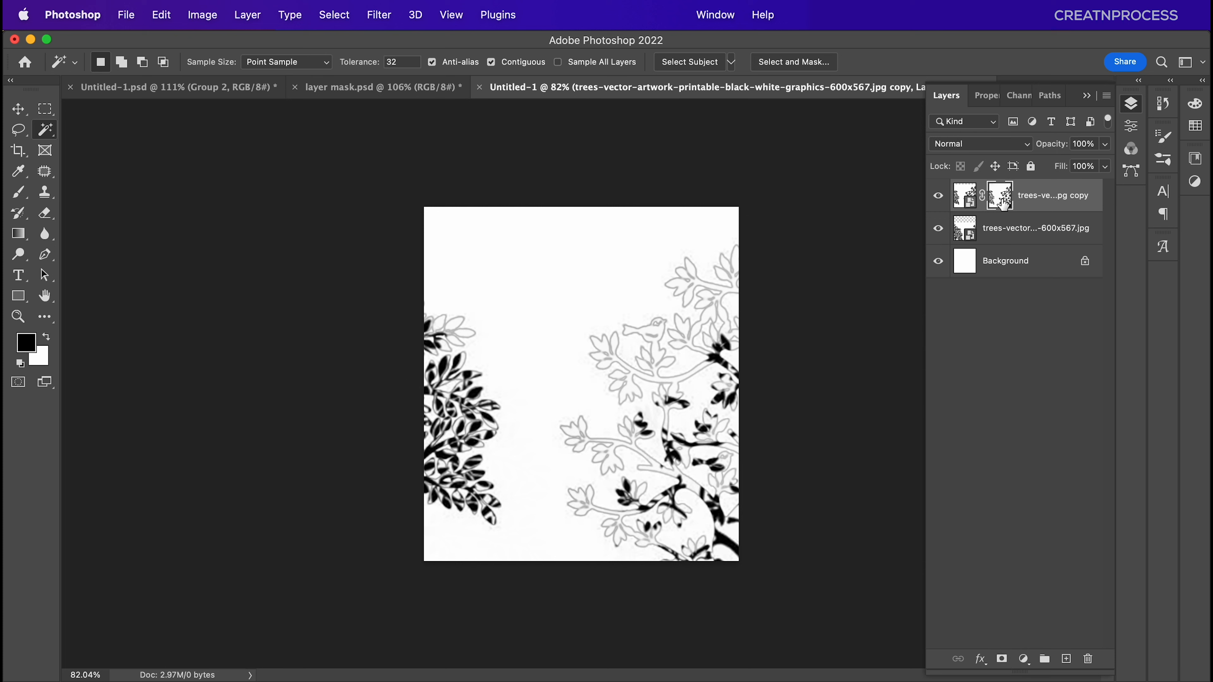
# Invert the copied layer's mask so it hides the white background and reveals the black trees.
pyautogui.press('super+i')
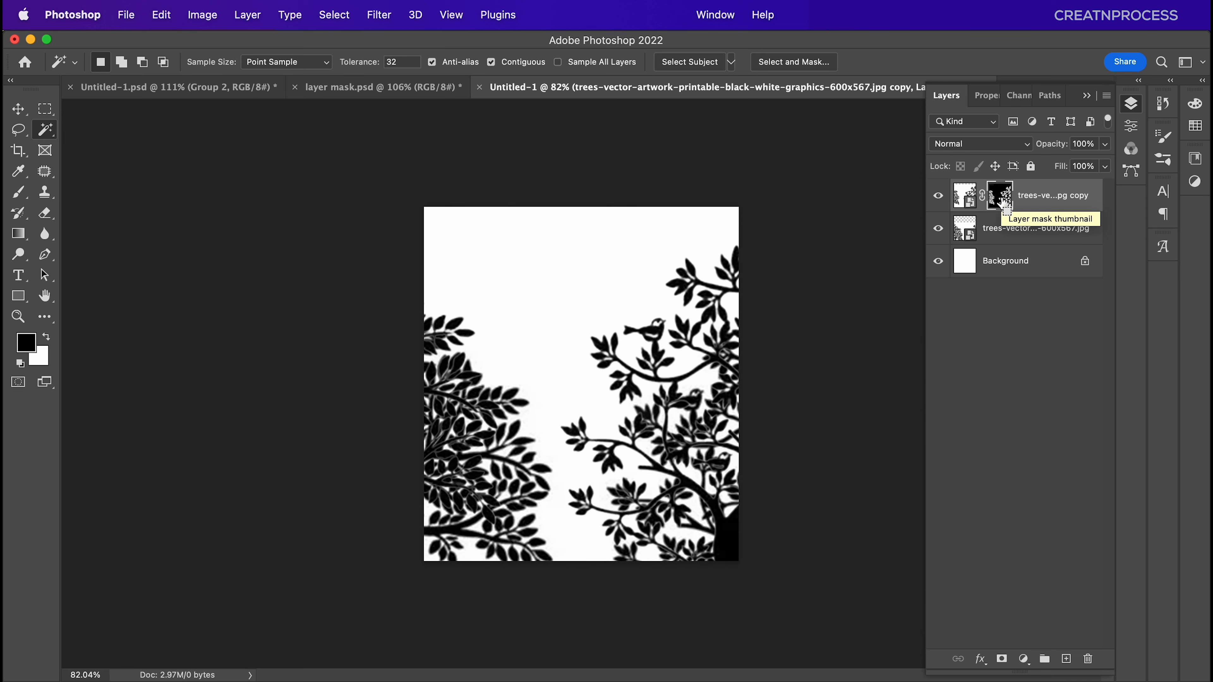
pyautogui.press('super+i')
pyautogui.press('super+i')
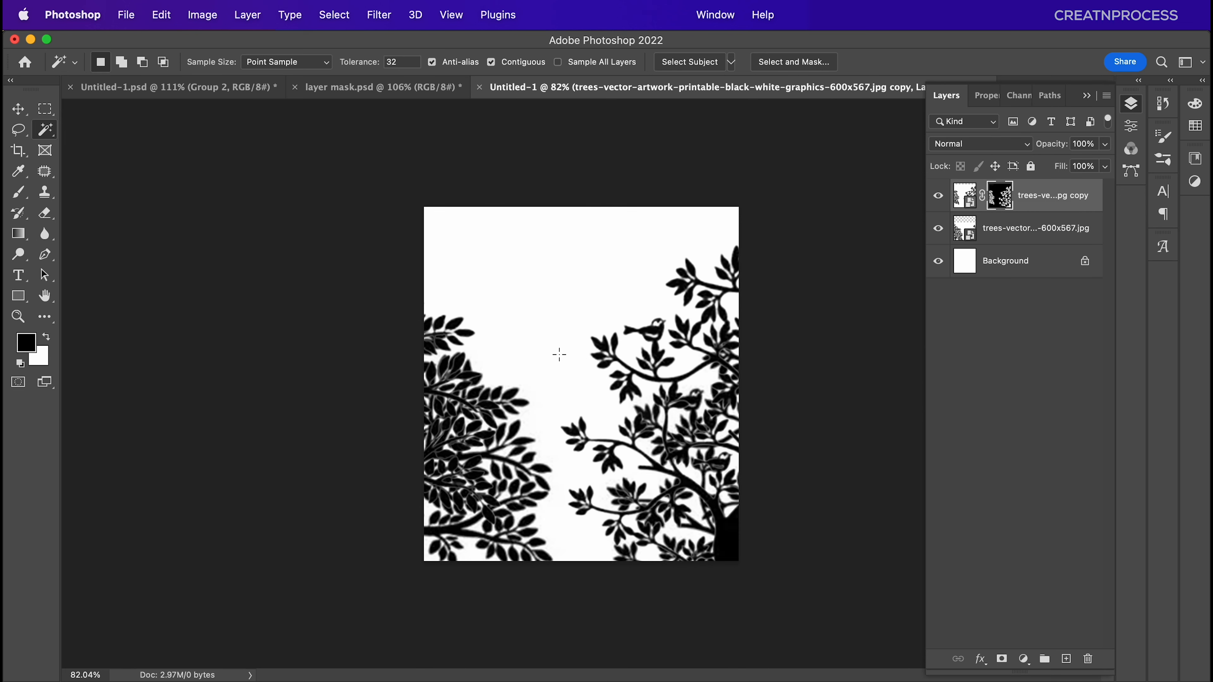
# Hide the original trees layer and paint the left-hand tree out of the copied layer's mask with a black brush enlarged to 100.
pyautogui.click(938, 228)
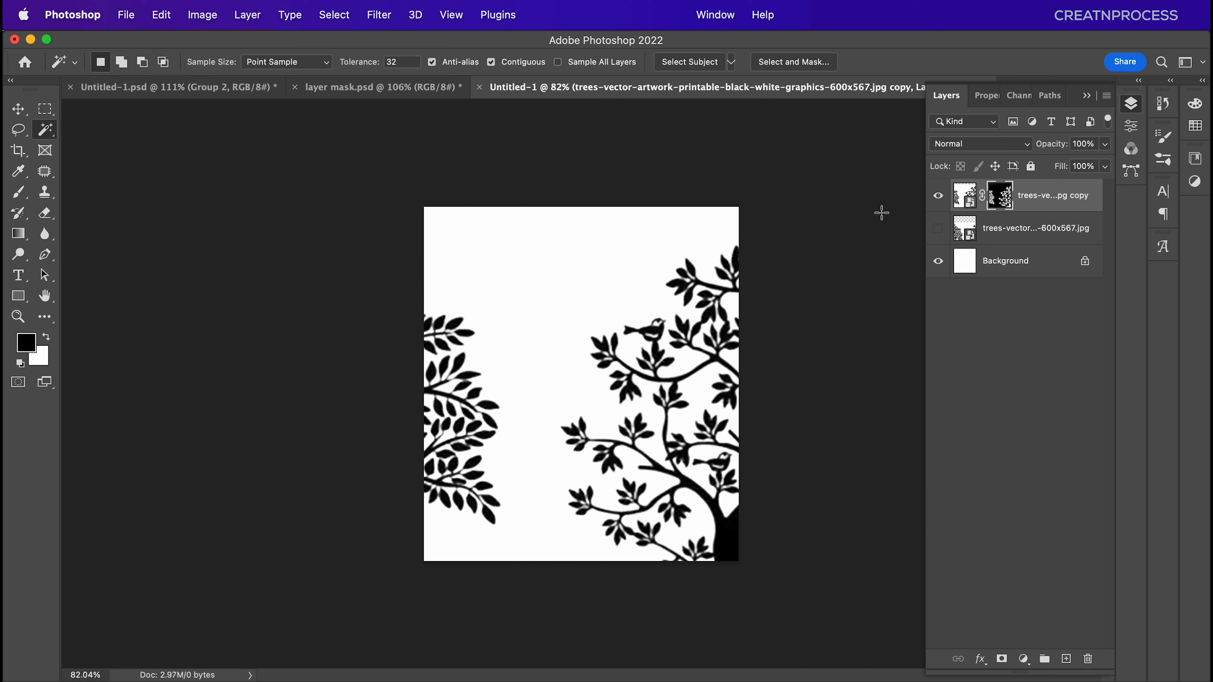
pyautogui.press('b')
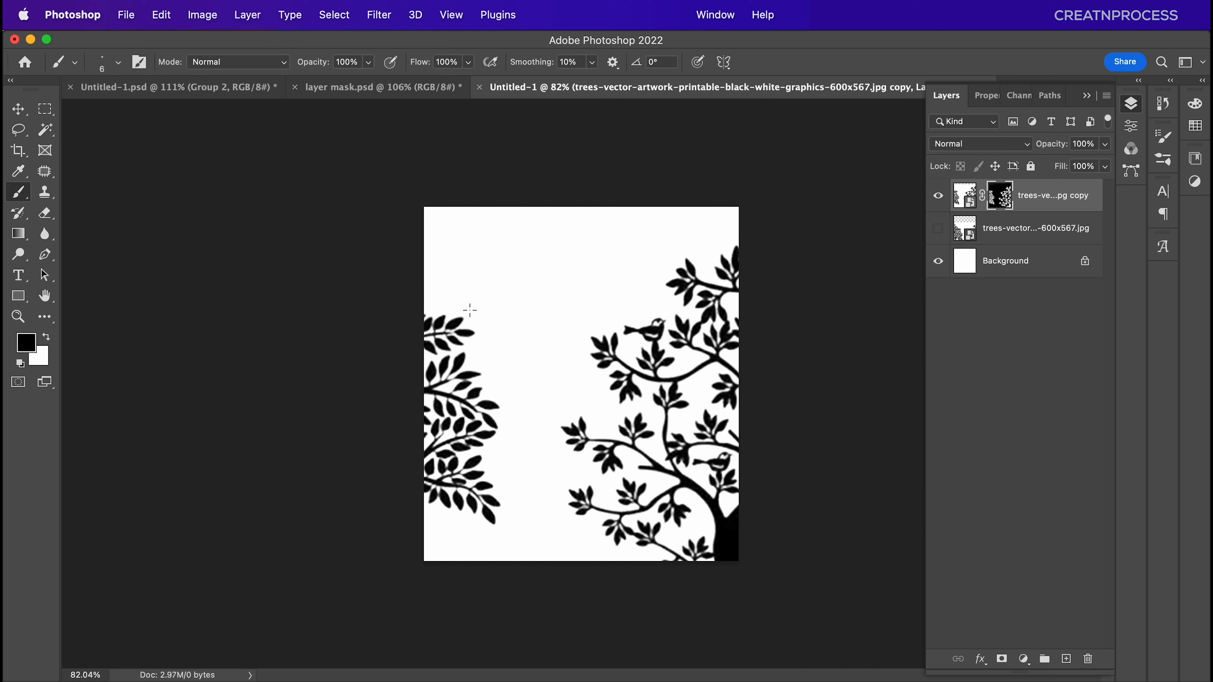
pyautogui.press(']')
pyautogui.press(']')
pyautogui.press(']')
pyautogui.press(']')
pyautogui.press(']')
pyautogui.press(']')
pyautogui.moveTo(432, 316)
pyautogui.mouseDown()
pyautogui.moveTo(467, 428)
pyautogui.moveTo(461, 390)
pyautogui.mouseUp()
pyautogui.press(']')
pyautogui.press(']')
pyautogui.press(']')
pyautogui.press(']')
pyautogui.press(']')
pyautogui.press(']')
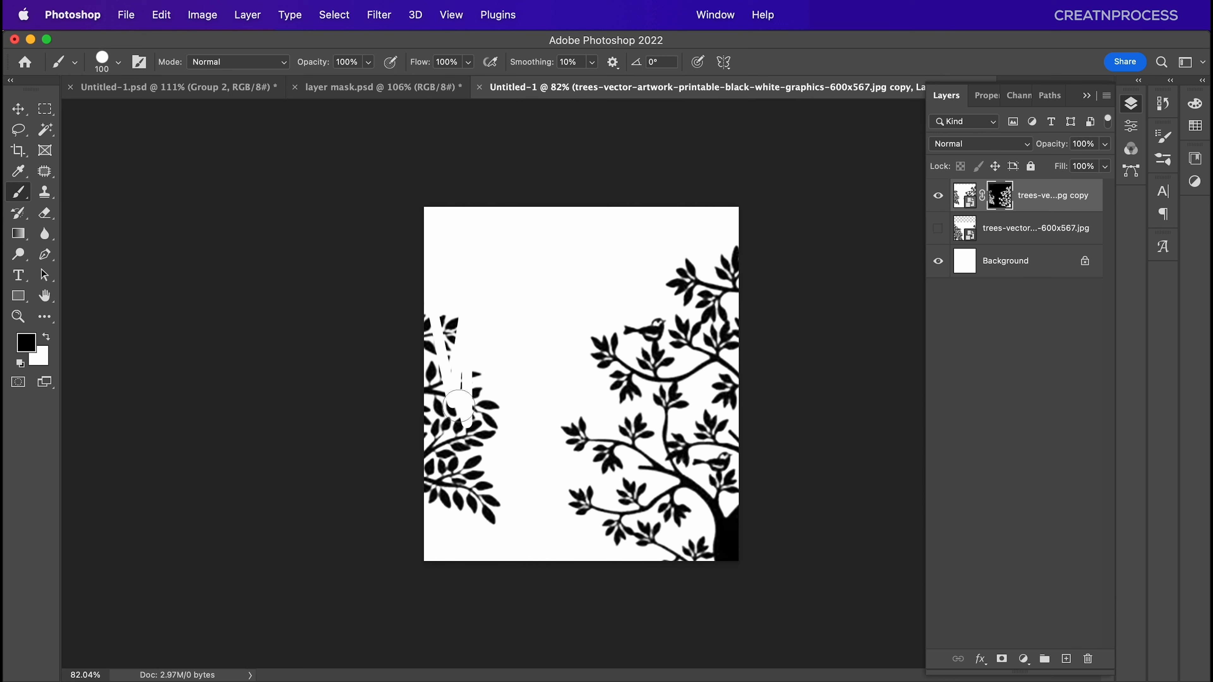
pyautogui.moveTo(458, 406)
pyautogui.mouseDown()
pyautogui.moveTo(482, 437)
pyautogui.moveTo(461, 415)
pyautogui.moveTo(441, 345)
pyautogui.moveTo(468, 455)
pyautogui.moveTo(433, 299)
pyautogui.moveTo(427, 341)
pyautogui.moveTo(473, 431)
pyautogui.moveTo(513, 429)
pyautogui.moveTo(502, 527)
pyautogui.moveTo(447, 555)
pyautogui.mouseUp()
pyautogui.press('x')
pyautogui.press('x')
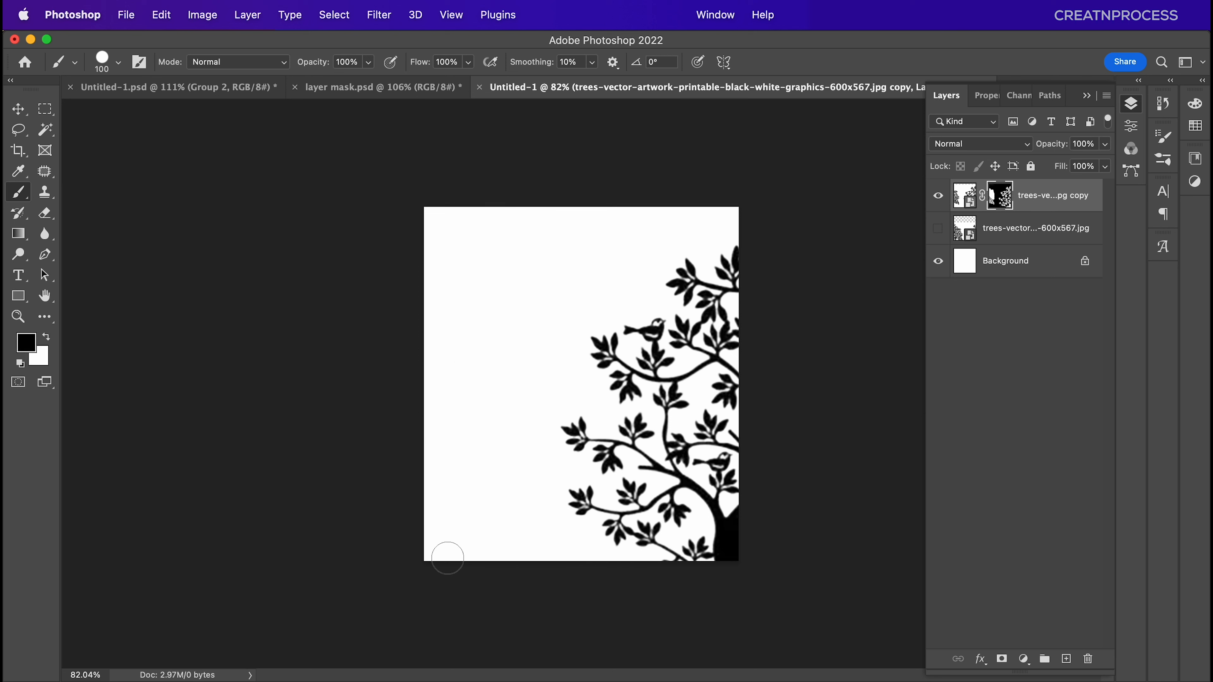
# Hide the Background layer and refine the copied layer's mask edges in Select and Mask with contrast 70% and a slight edge shift.
pyautogui.click(938, 261)
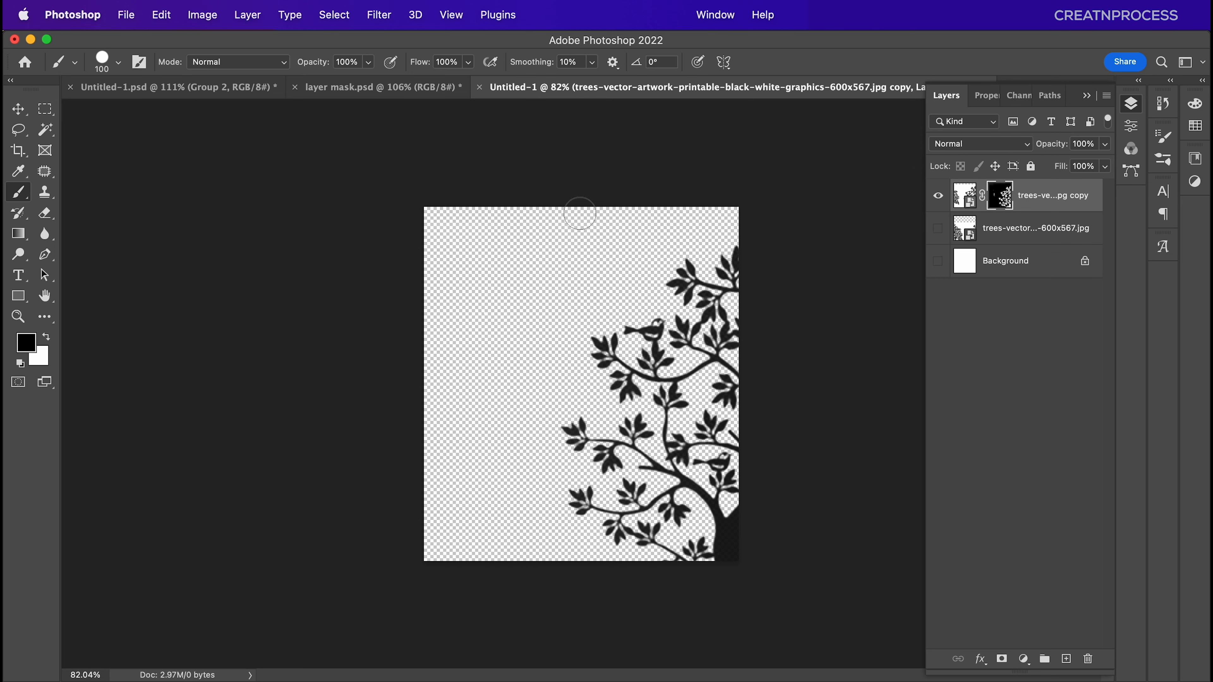
pyautogui.doubleClick(999, 195)
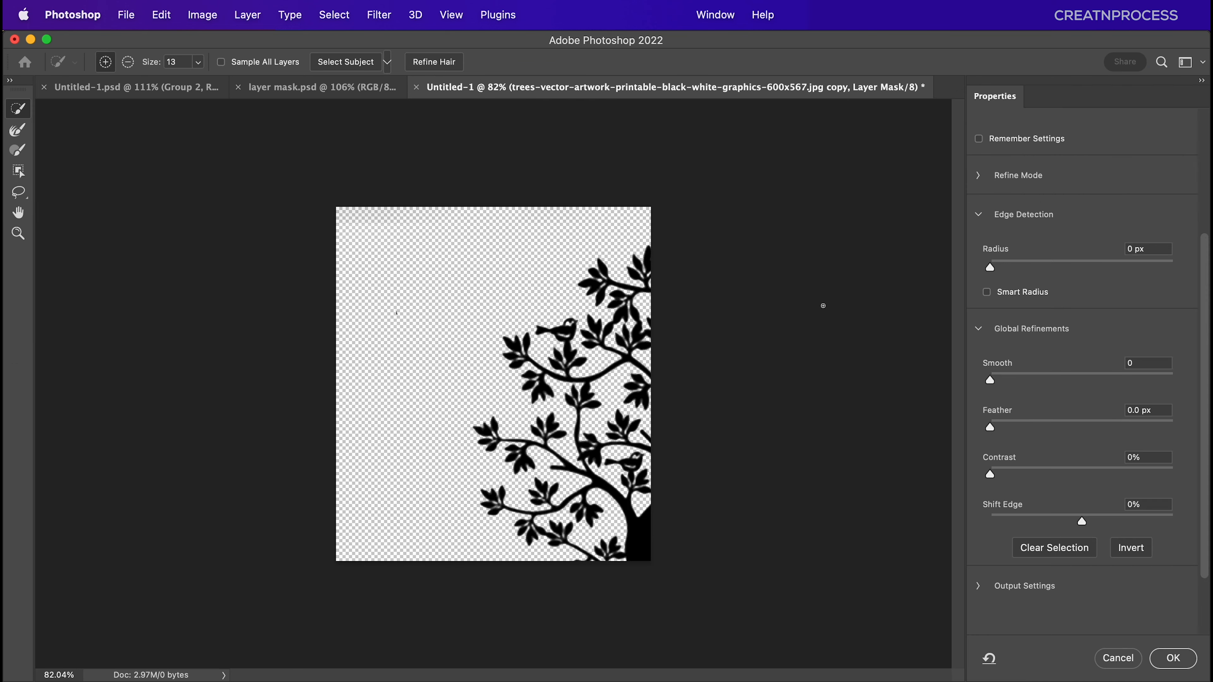
pyautogui.scroll(3, 532, 351)
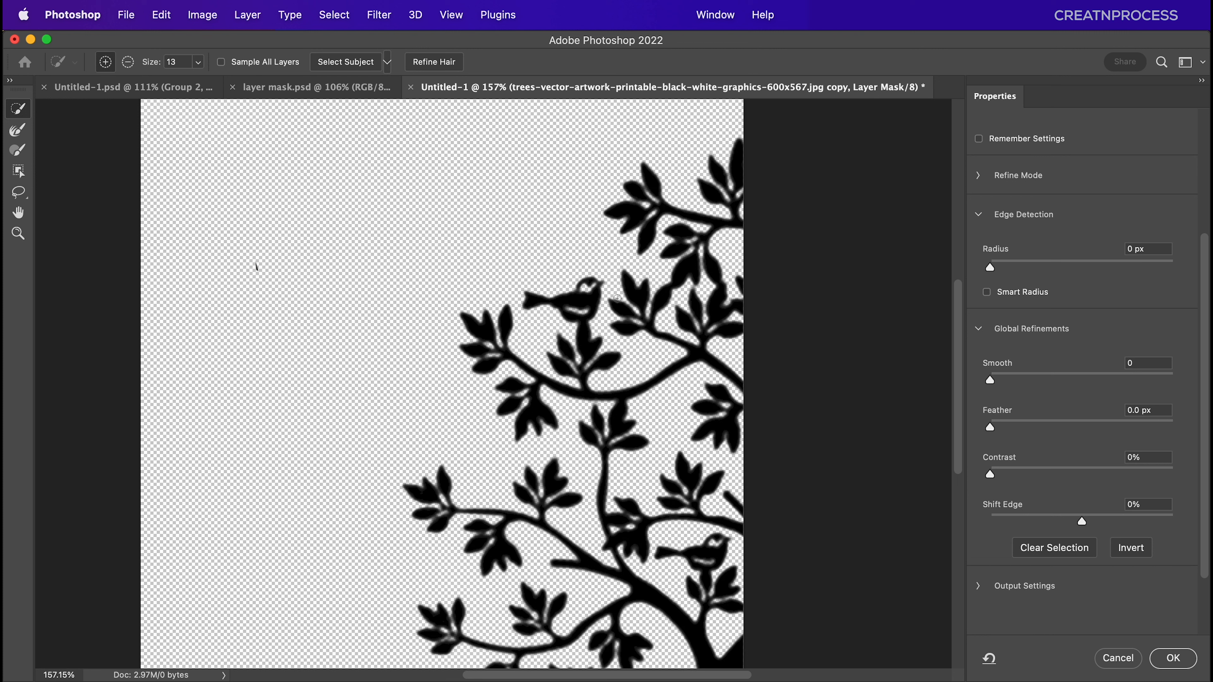
pyautogui.moveTo(992, 474); pyautogui.dragTo(1100, 474)
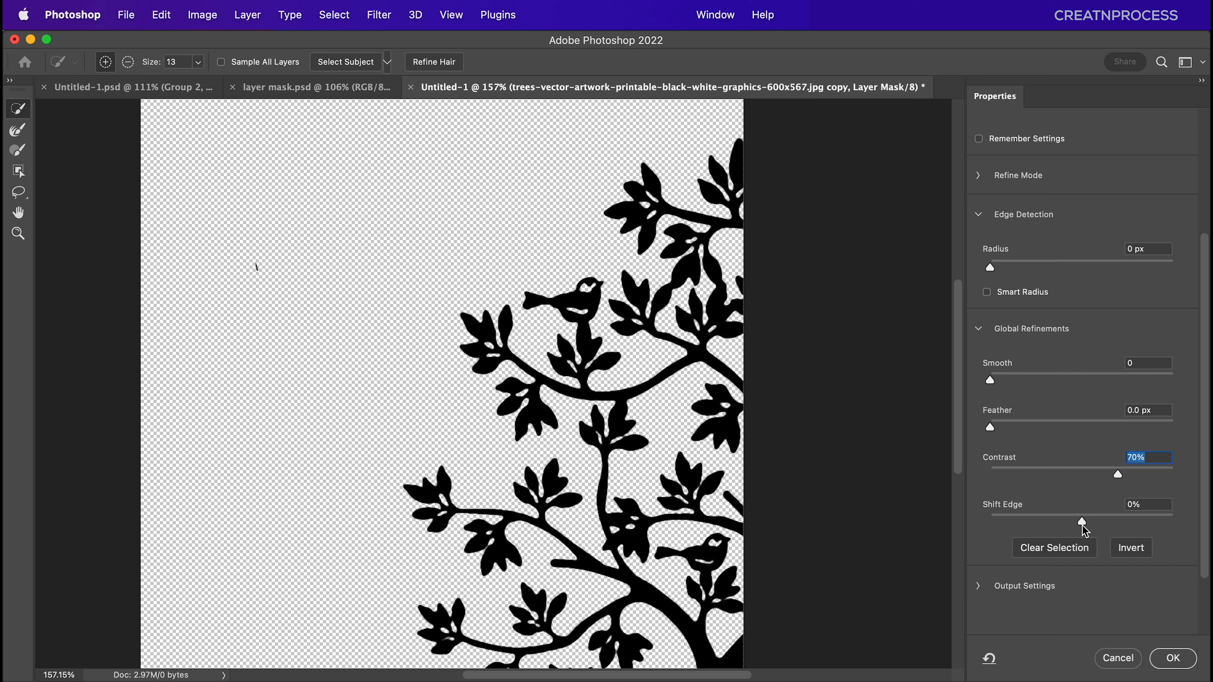
pyautogui.moveTo(1081, 522)
pyautogui.mouseDown()
pyautogui.moveTo(1050, 522)
pyautogui.moveTo(1078, 522)
pyautogui.mouseUp()
pyautogui.click(1172, 658)
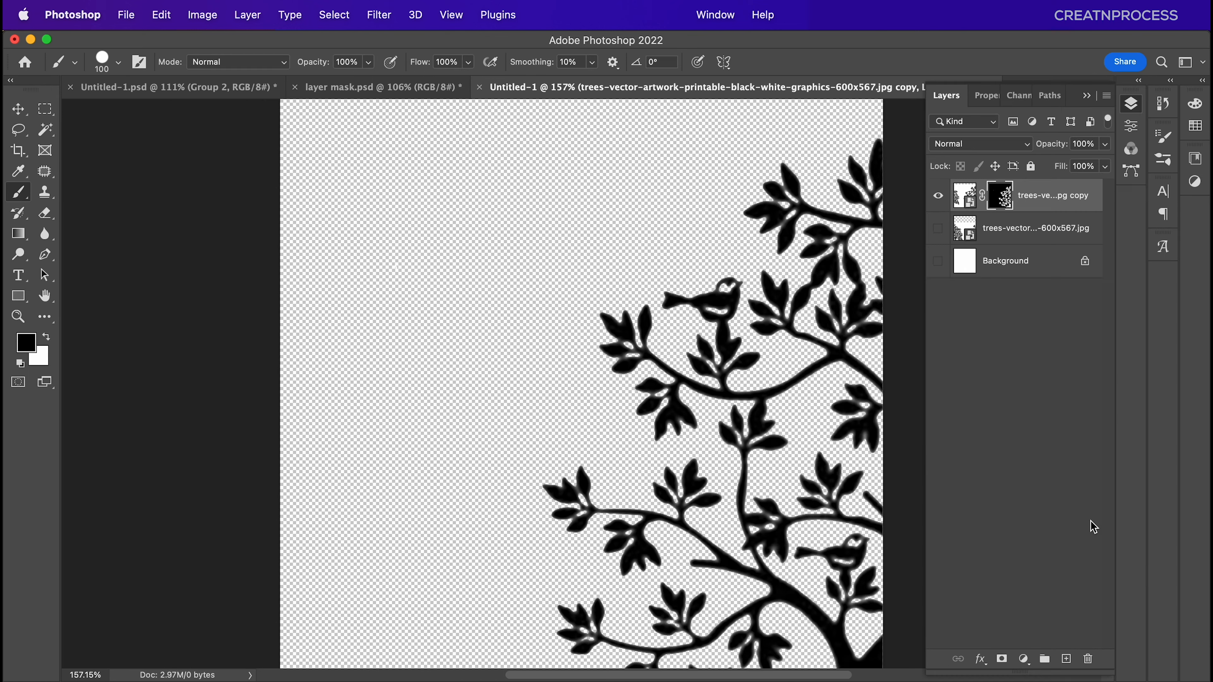
# Apply a Color Overlay in bright blue 00c0ff at 100% opacity to the copied trees layer.
pyautogui.doubleClick(1097, 214)
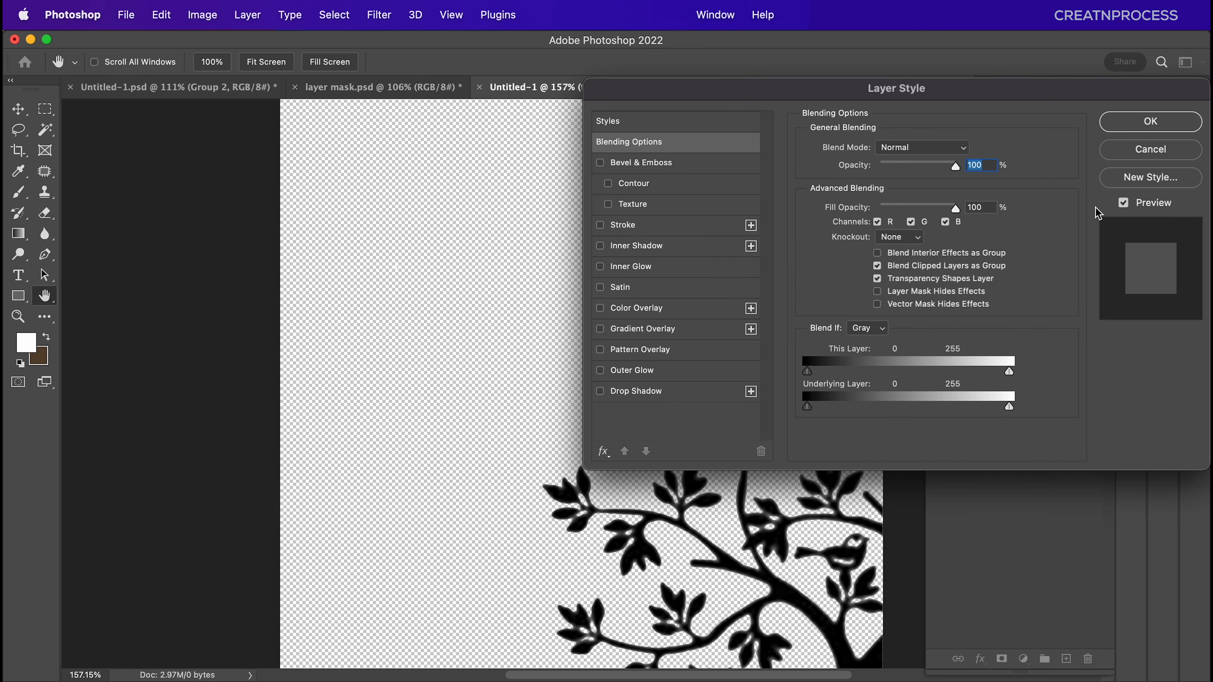
pyautogui.click(625, 315)
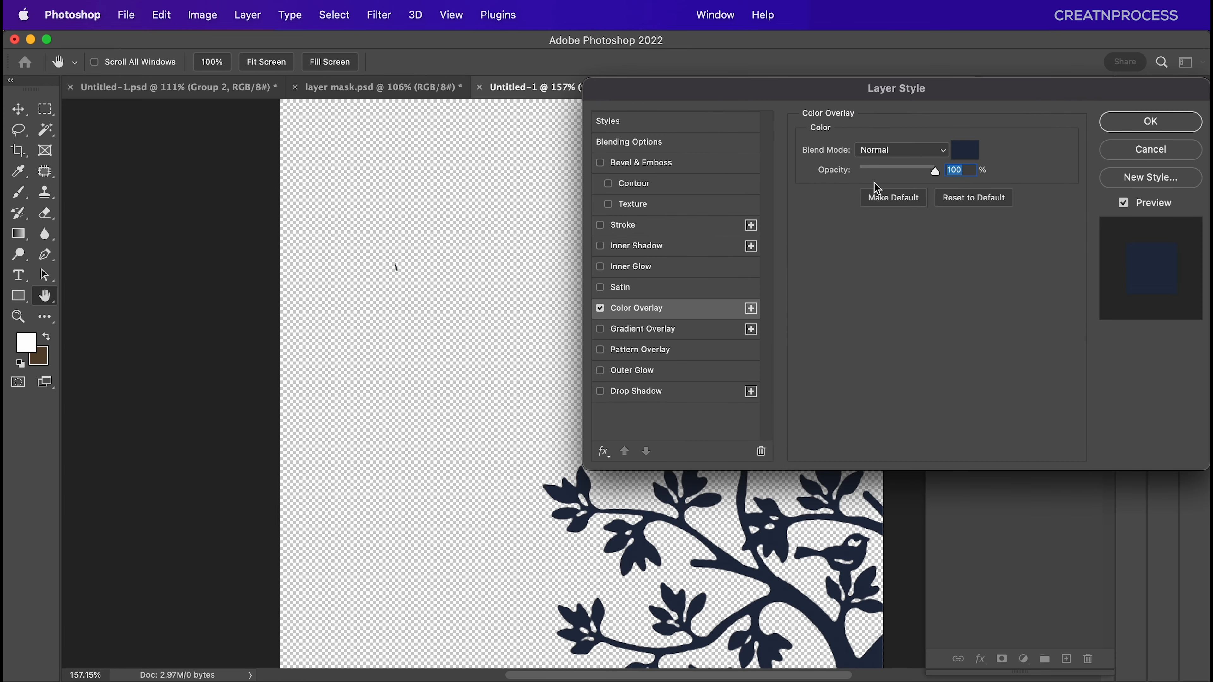
pyautogui.click(965, 150)
pyautogui.moveTo(115, 271); pyautogui.dragTo(243, 234)
pyautogui.moveTo(279, 321); pyautogui.dragTo(271, 328)
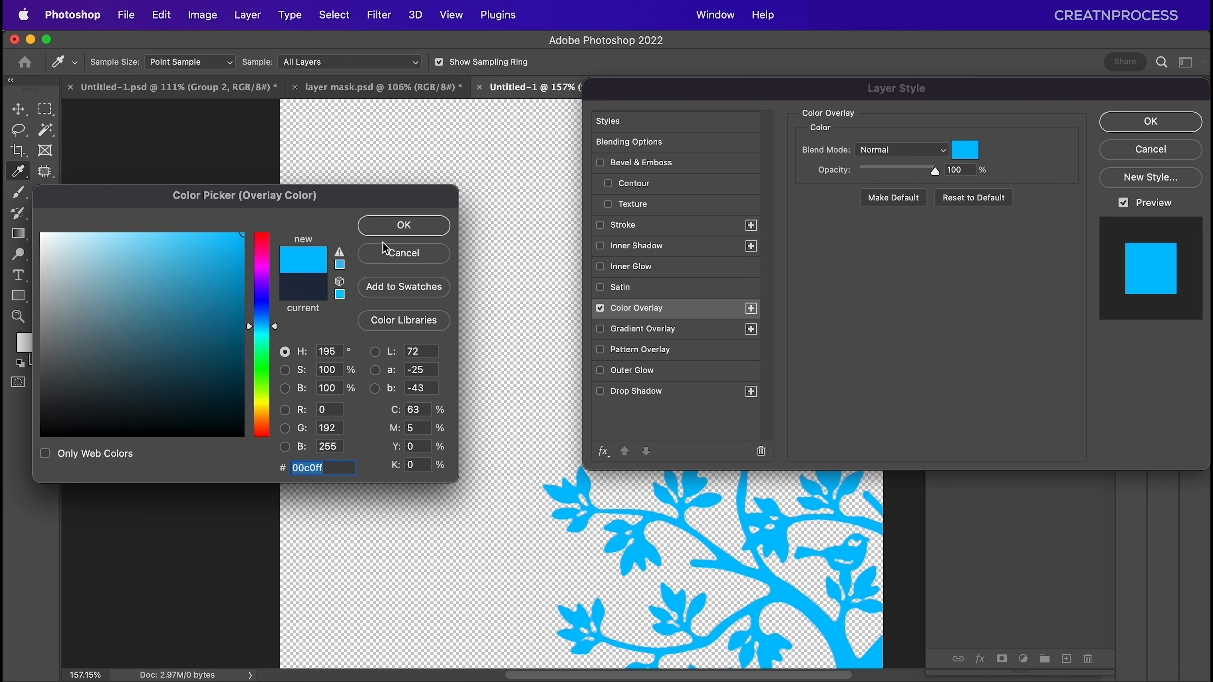
pyautogui.click(404, 227)
pyautogui.click(1146, 123)
pyautogui.press('super+minus')
pyautogui.press('super+minus')
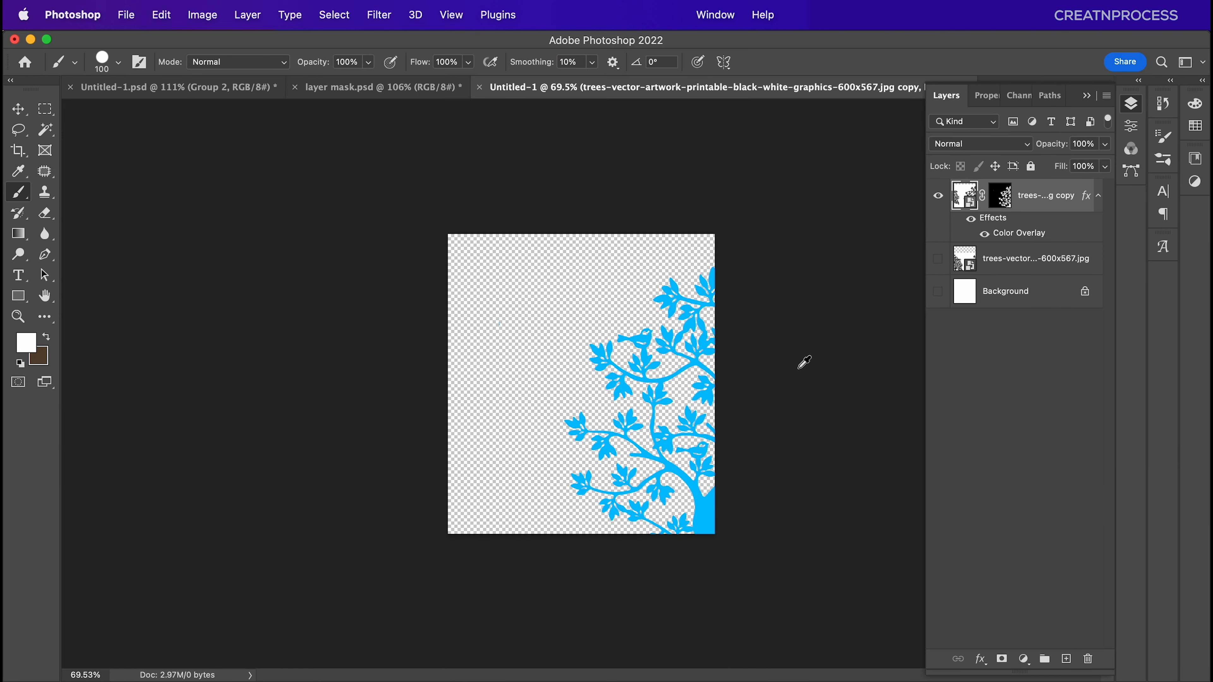
# Hide the copied trees layer, then show and select the original trees layer.
pyautogui.press('super+0')
pyautogui.click(938, 196)
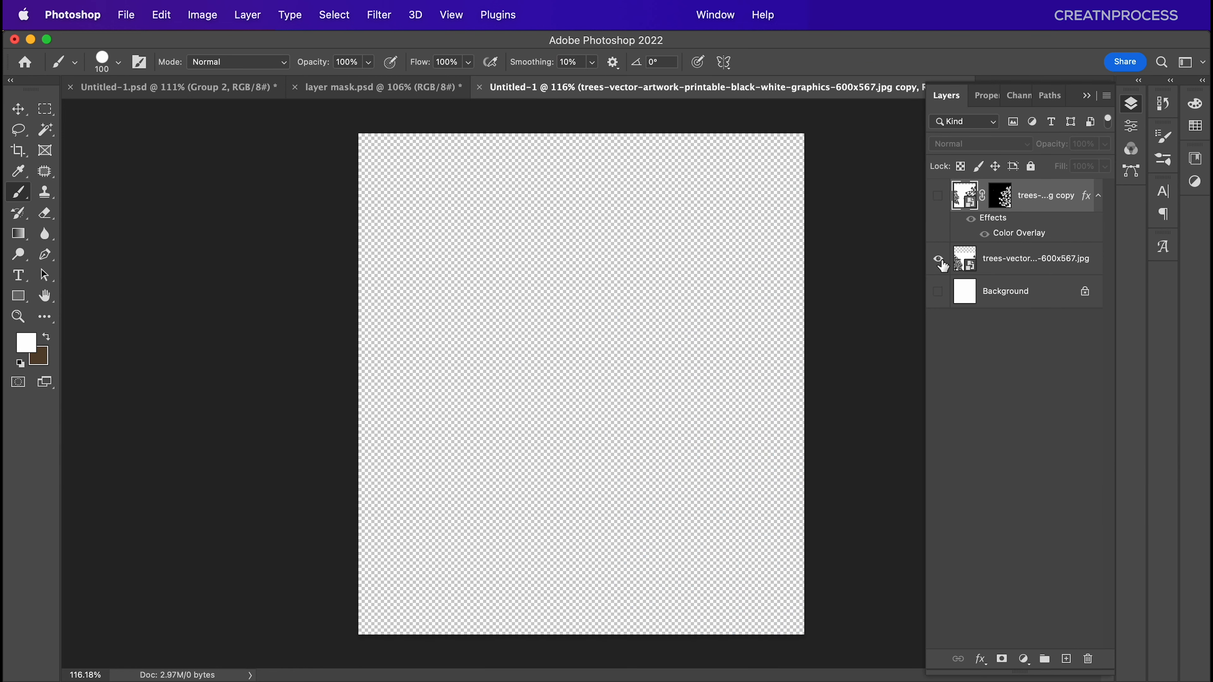
pyautogui.click(937, 259)
pyautogui.click(1047, 260)
# Mask out the original trees layer's white background using a Color Range selection with fuzziness 158 and range 82%, inverting the resulting mask.
pyautogui.click(336, 15)
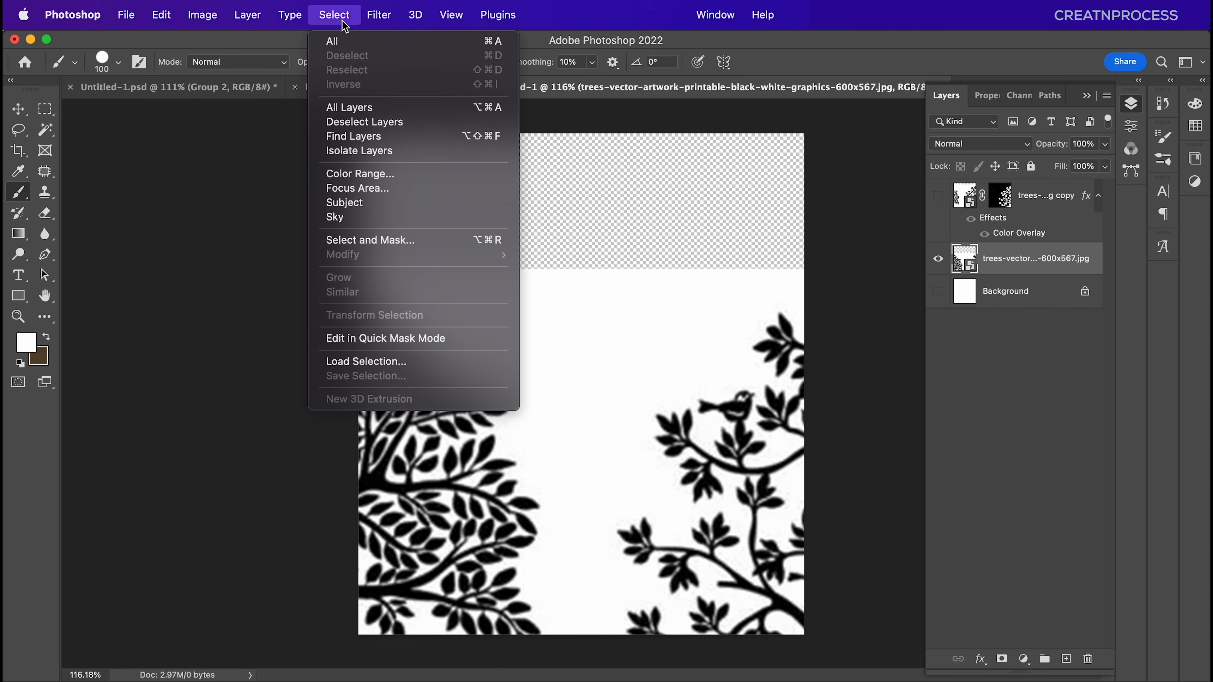
pyautogui.click(354, 171)
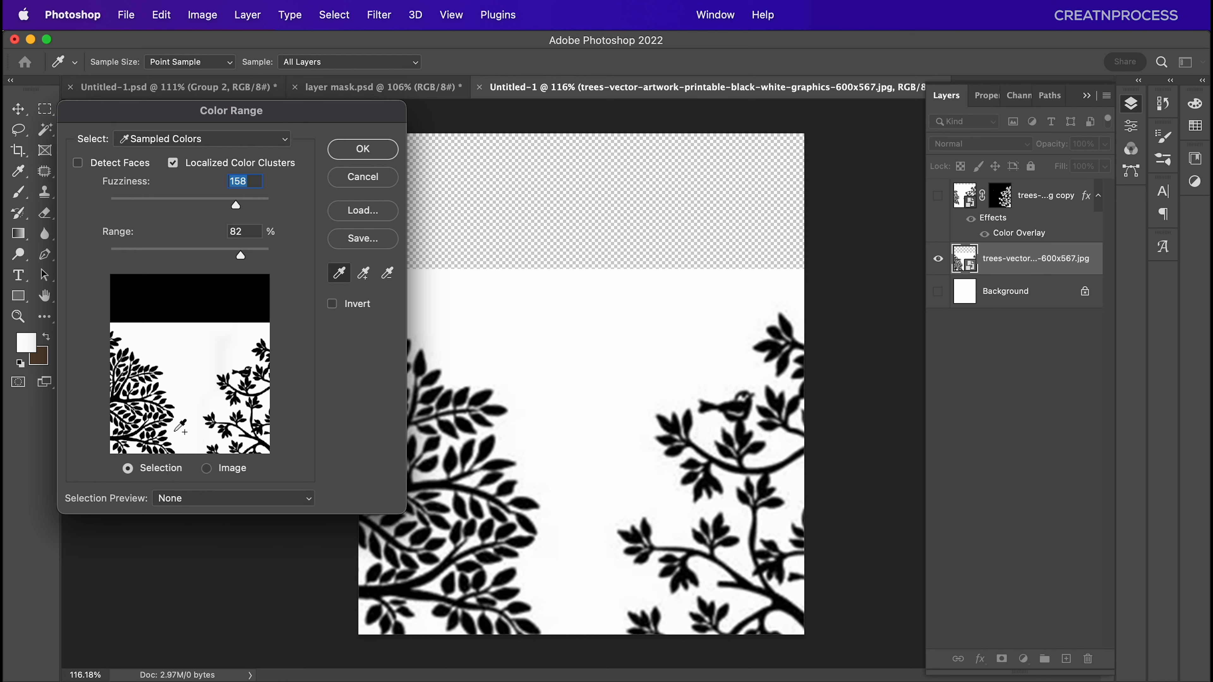
pyautogui.click(362, 149)
pyautogui.press('super+0')
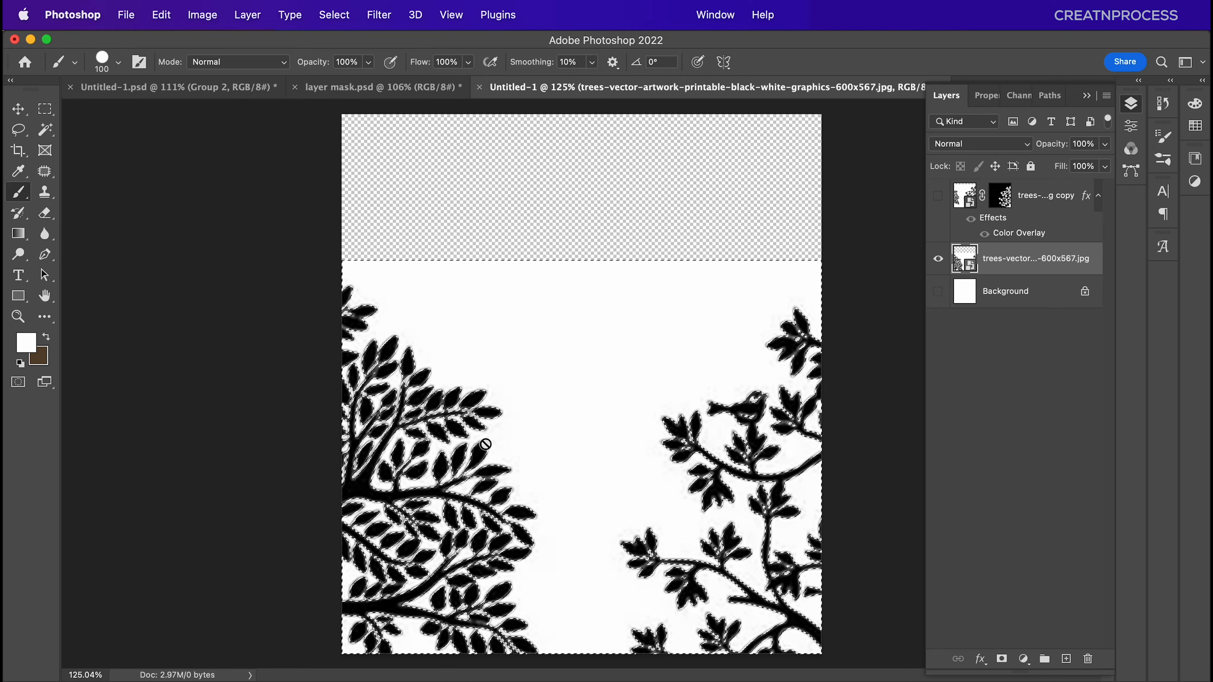
pyautogui.click(1009, 662)
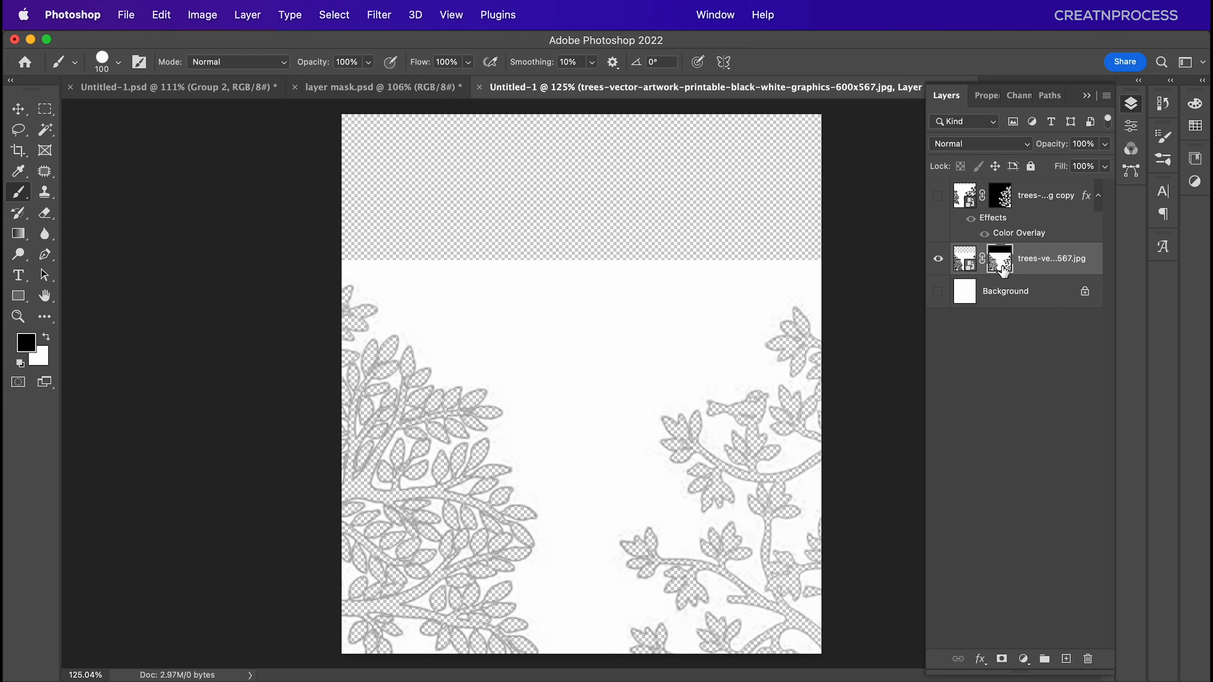
pyautogui.press('super+i')
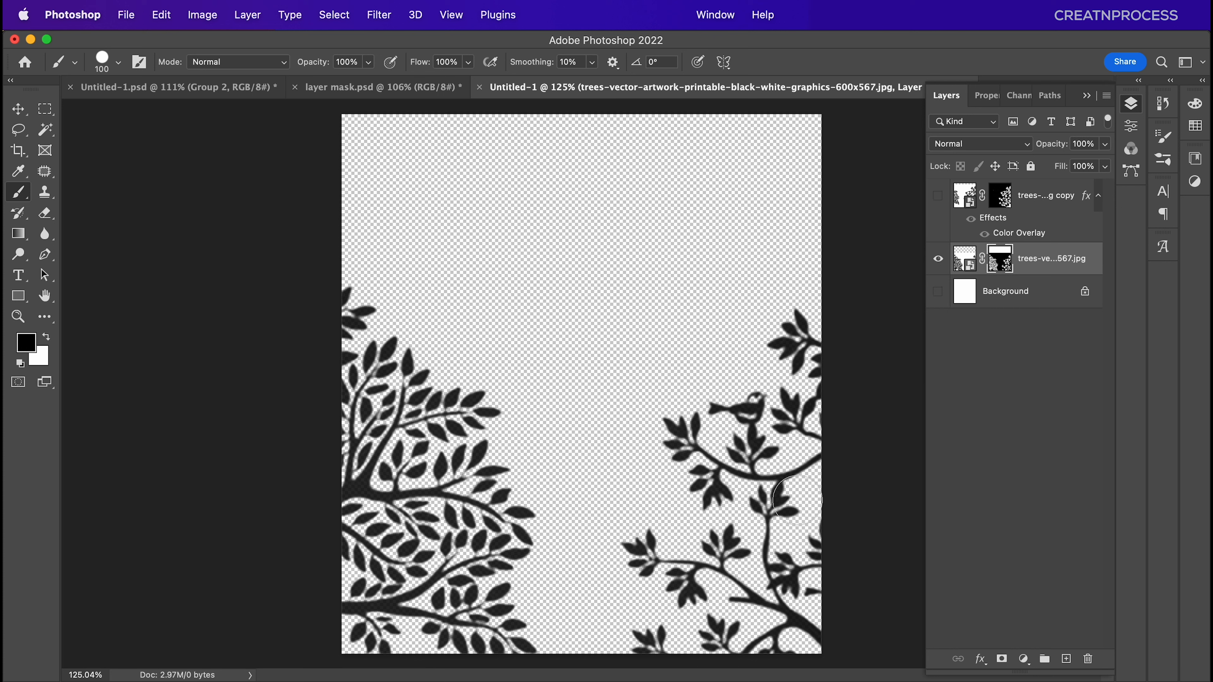
# Paint black on the original layer's mask to hide the right-hand tree and keep only the left-hand one.
pyautogui.moveTo(771, 458)
pyautogui.mouseDown()
pyautogui.moveTo(783, 424)
pyautogui.moveTo(798, 567)
pyautogui.moveTo(810, 471)
pyautogui.moveTo(821, 475)
pyautogui.moveTo(775, 584)
pyautogui.moveTo(771, 660)
pyautogui.moveTo(771, 638)
pyautogui.moveTo(732, 645)
pyautogui.moveTo(758, 580)
pyautogui.moveTo(738, 368)
pyautogui.moveTo(714, 384)
pyautogui.moveTo(654, 496)
pyautogui.moveTo(654, 507)
pyautogui.moveTo(686, 515)
pyautogui.moveTo(627, 647)
pyautogui.moveTo(710, 651)
pyautogui.moveTo(680, 559)
pyautogui.moveTo(662, 586)
pyautogui.moveTo(720, 571)
pyautogui.moveTo(786, 580)
pyautogui.moveTo(685, 401)
pyautogui.mouseUp()
pyautogui.scroll(-5, 684, 411)
pyautogui.scroll(1, 689, 416)
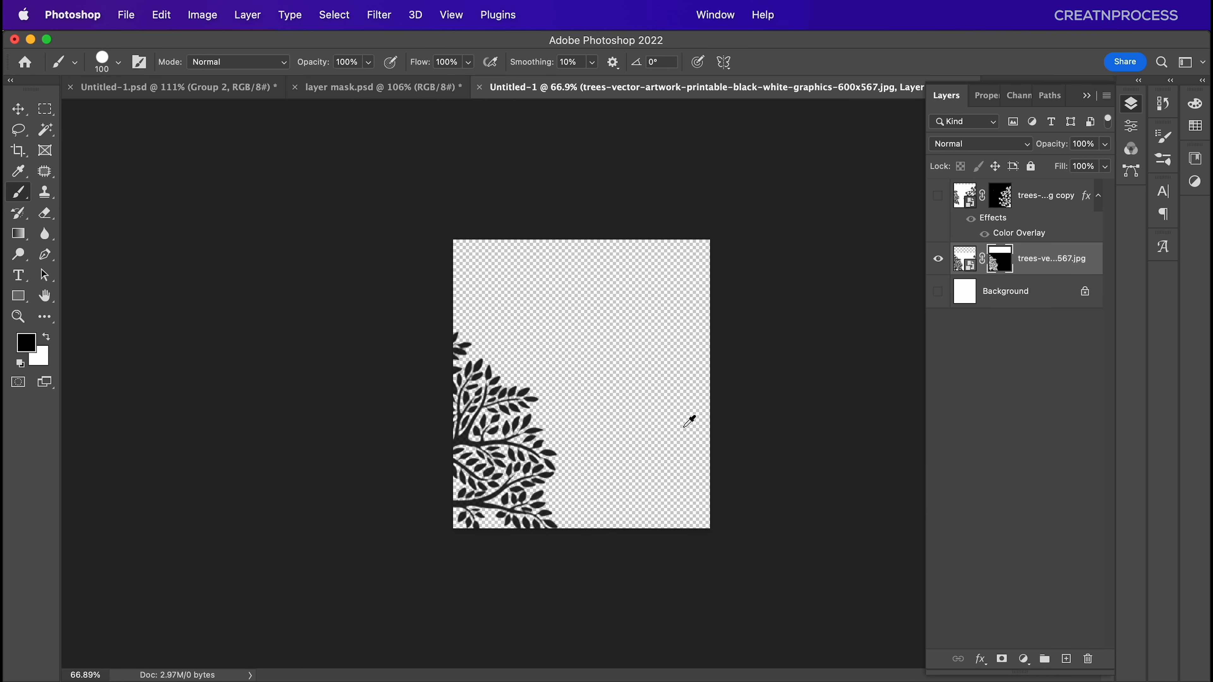
pyautogui.scroll(2, 539, 406)
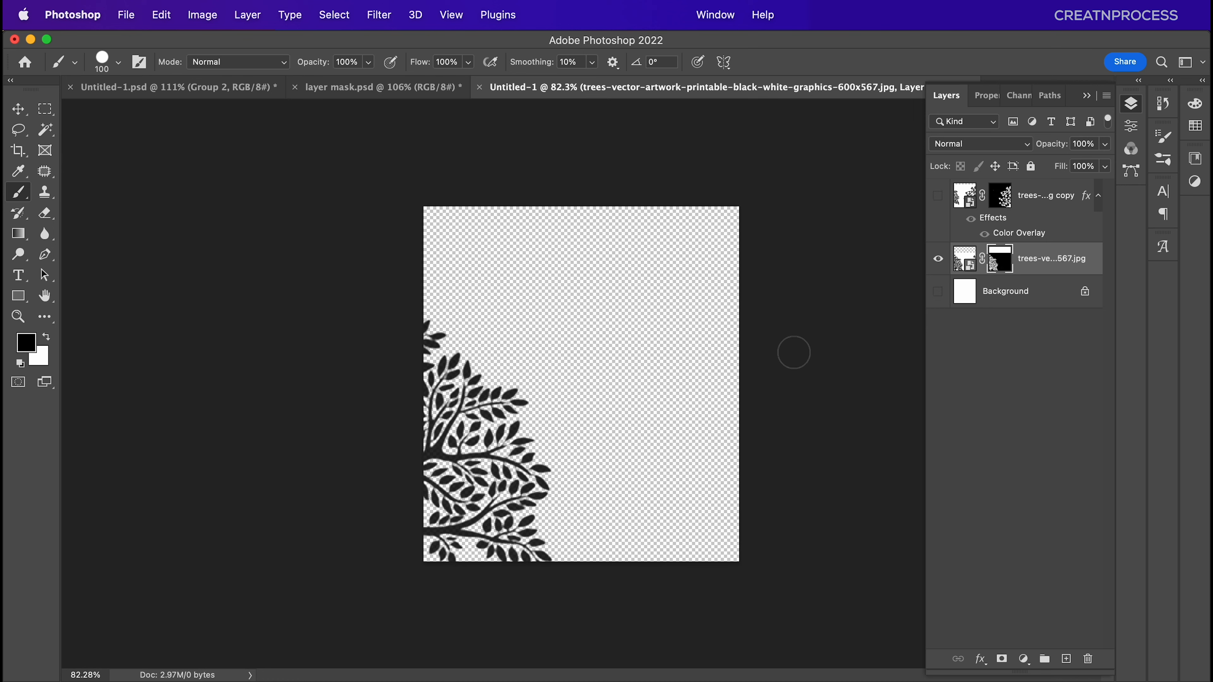
# Sharpen the original layer's mask edges in Select and Mask by raising the contrast and nudging the edge shift.
pyautogui.doubleClick(996, 276)
pyautogui.scroll(5, 456, 446)
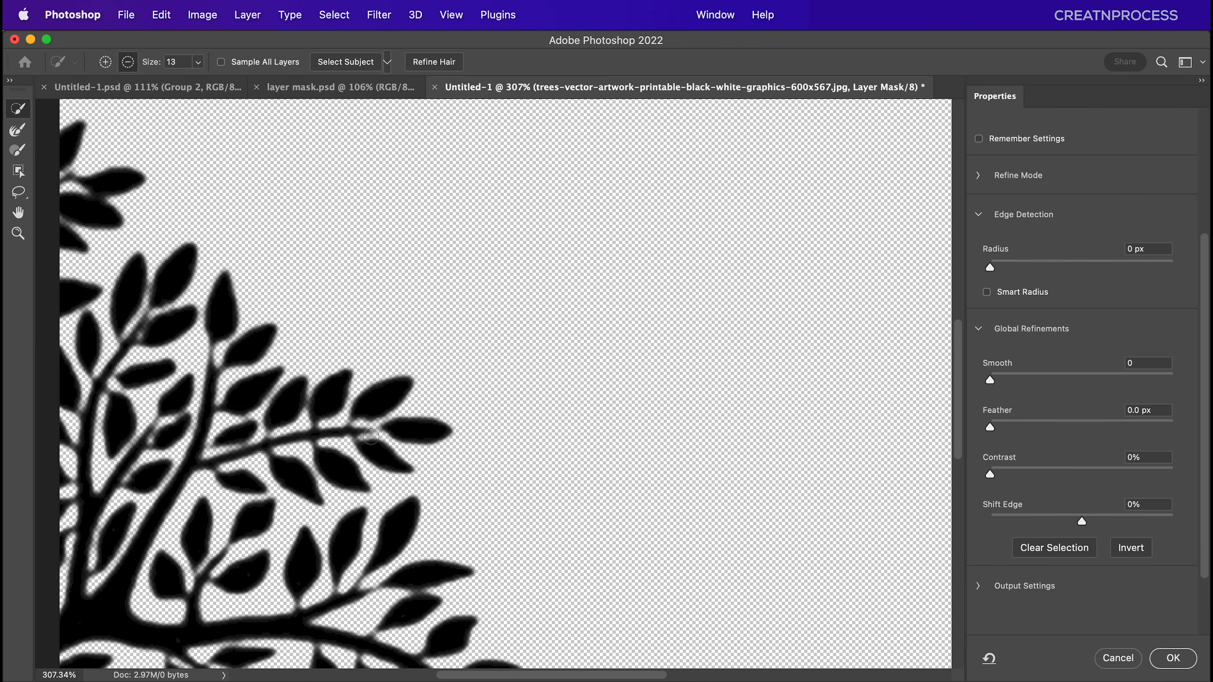
pyautogui.moveTo(1016, 483); pyautogui.dragTo(1110, 479)
pyautogui.moveTo(1085, 525)
pyautogui.mouseDown()
pyautogui.moveTo(1074, 523)
pyautogui.moveTo(1086, 523)
pyautogui.mouseUp()
pyautogui.click(1173, 658)
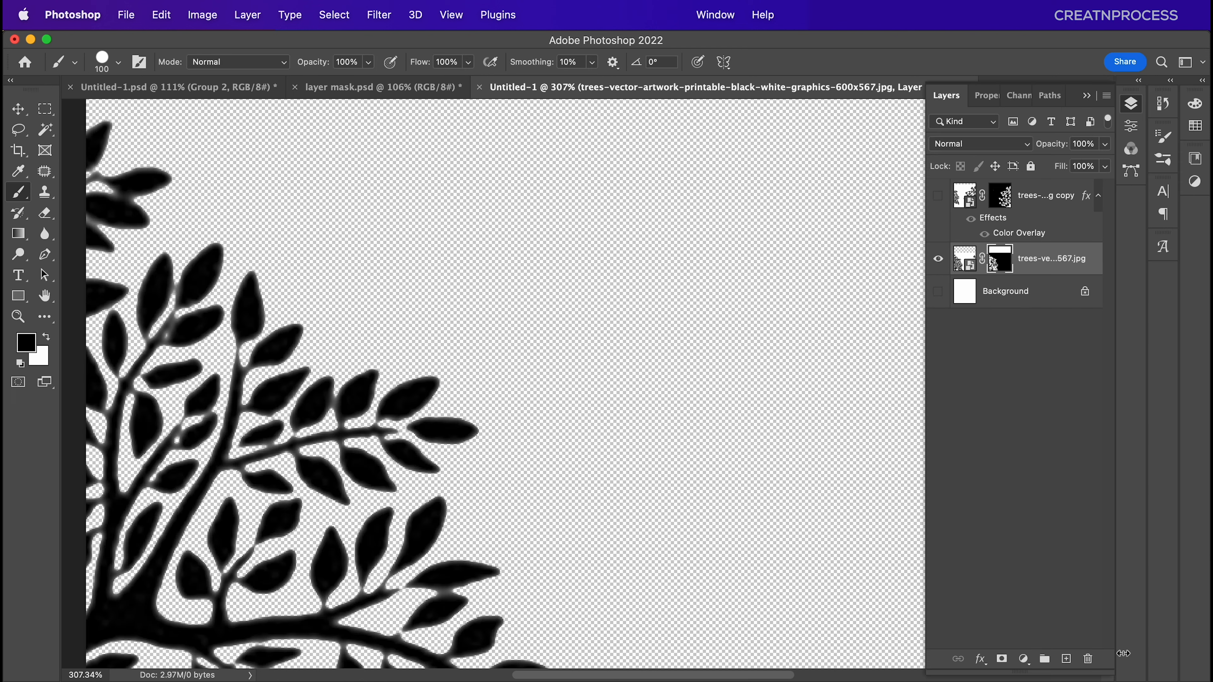
# Apply a Color Overlay to the original trees layer in the same bright blue at 100% opacity.
pyautogui.scroll(-3, 665, 482)
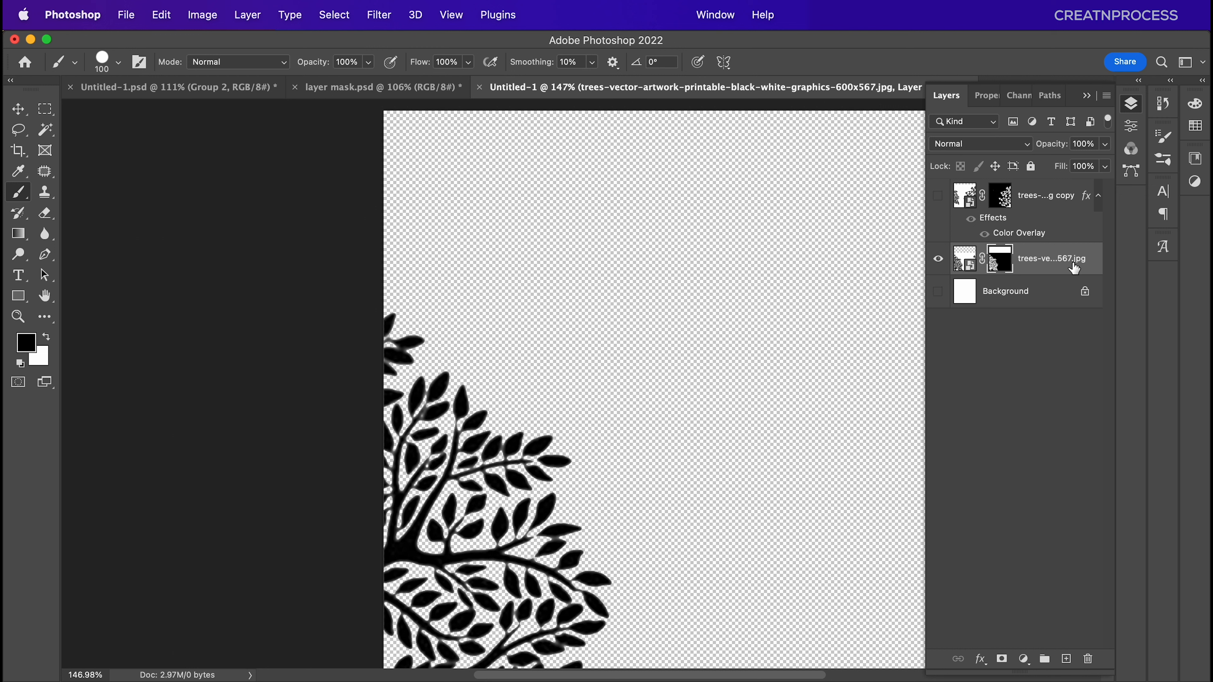
pyautogui.doubleClick(1102, 282)
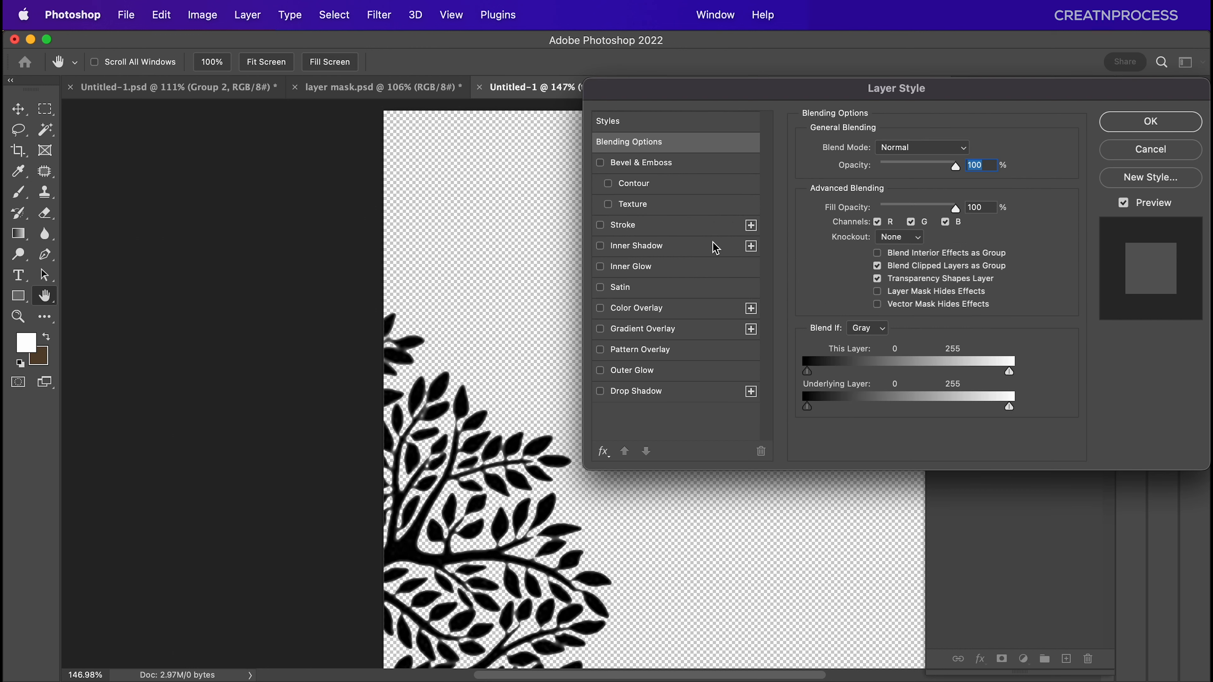
pyautogui.click(625, 313)
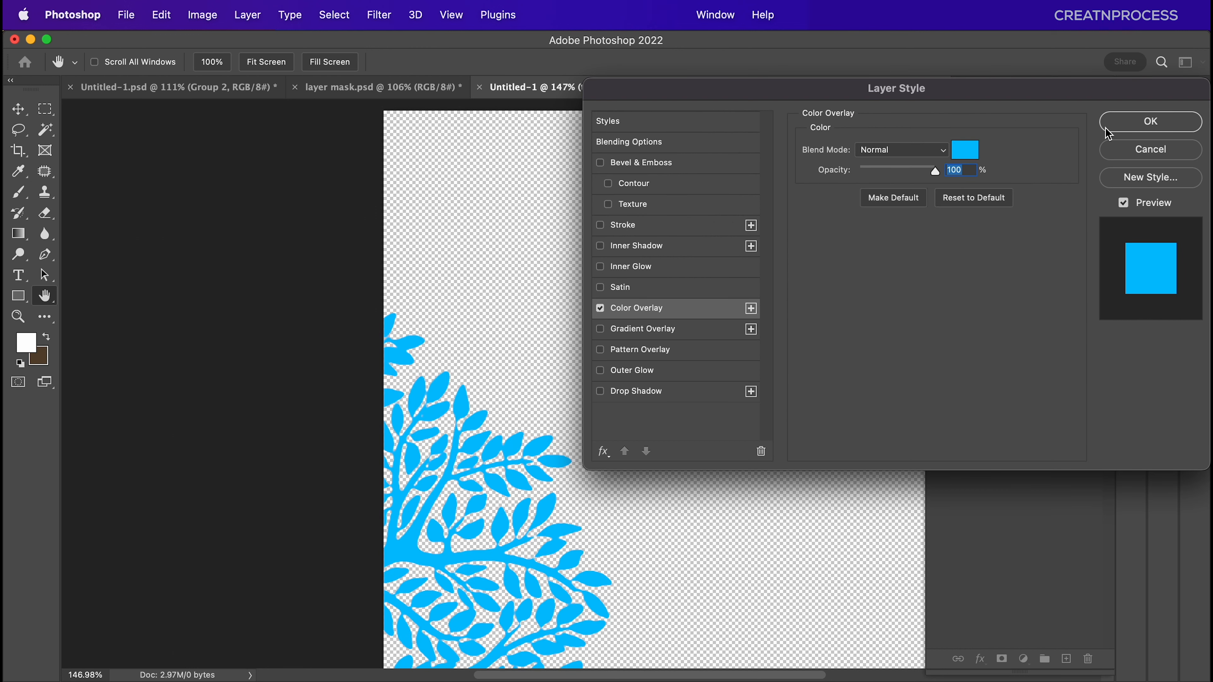
pyautogui.click(1106, 125)
pyautogui.press('b')
# Make the Background layer and the copied trees layer visible again.
pyautogui.scroll(-2, 915, 318)
pyautogui.click(938, 321)
pyautogui.click(938, 195)
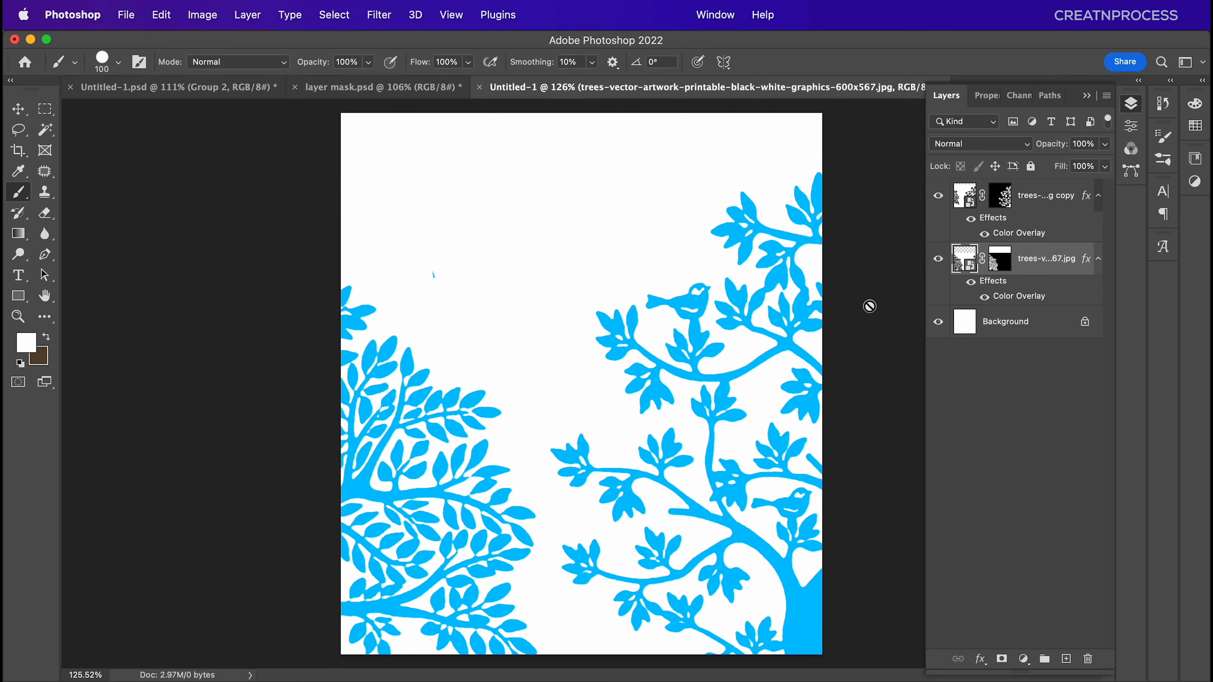
# Check the finished poster in layer mask.psd, then add a new empty layer directly above Background in Untitled-1.
pyautogui.click(1002, 330)
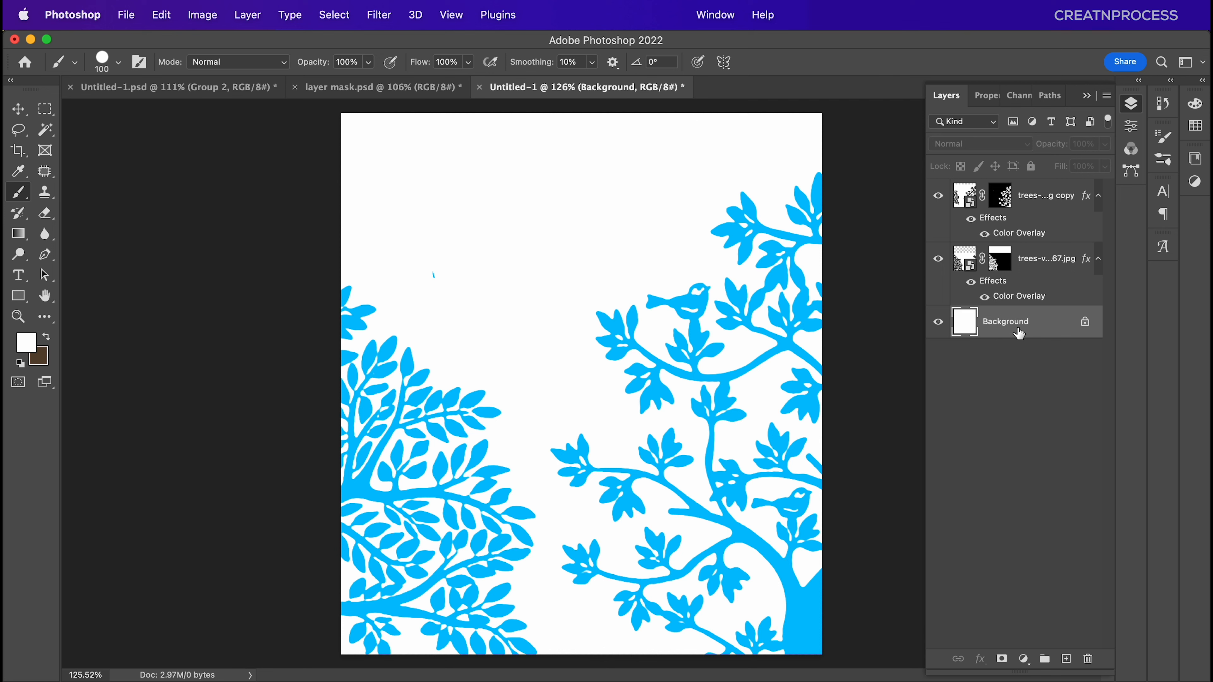
pyautogui.click(416, 90)
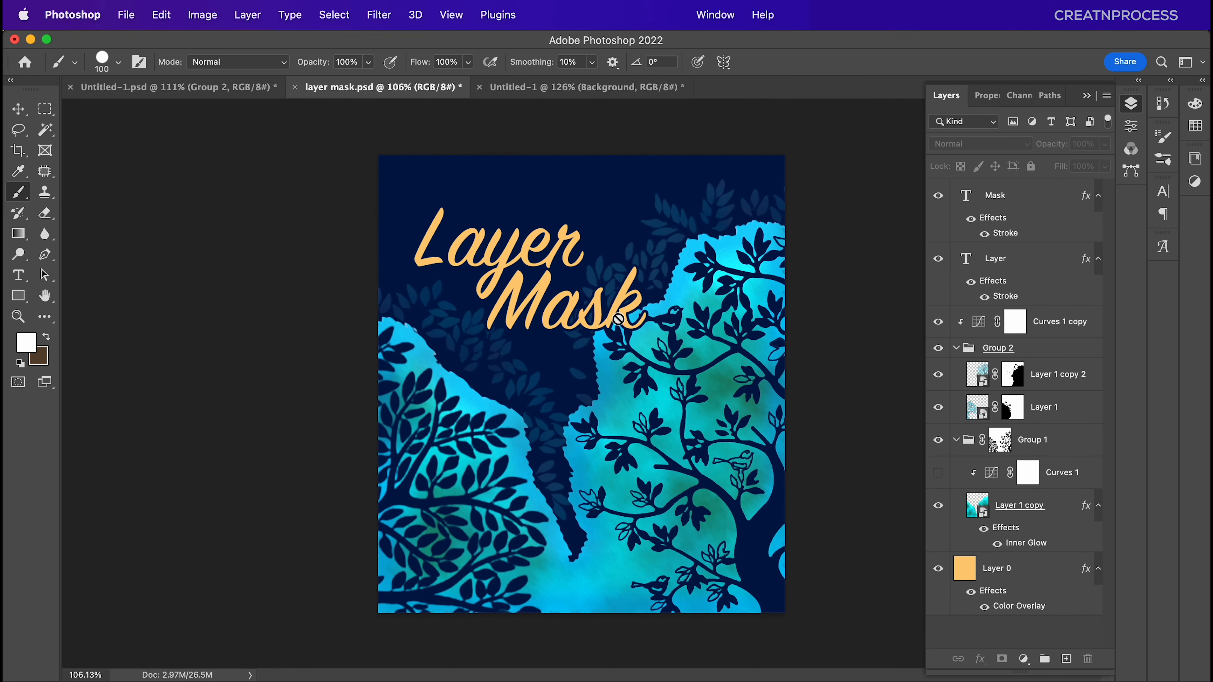
pyautogui.click(584, 87)
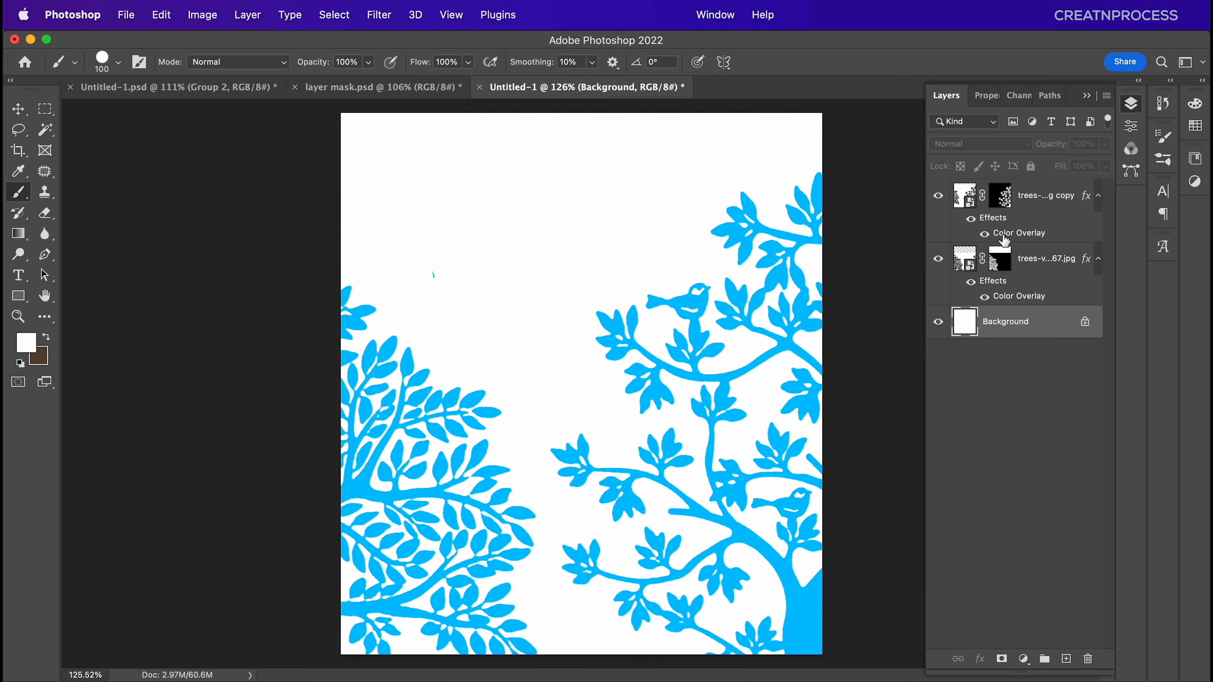
pyautogui.click(1066, 660)
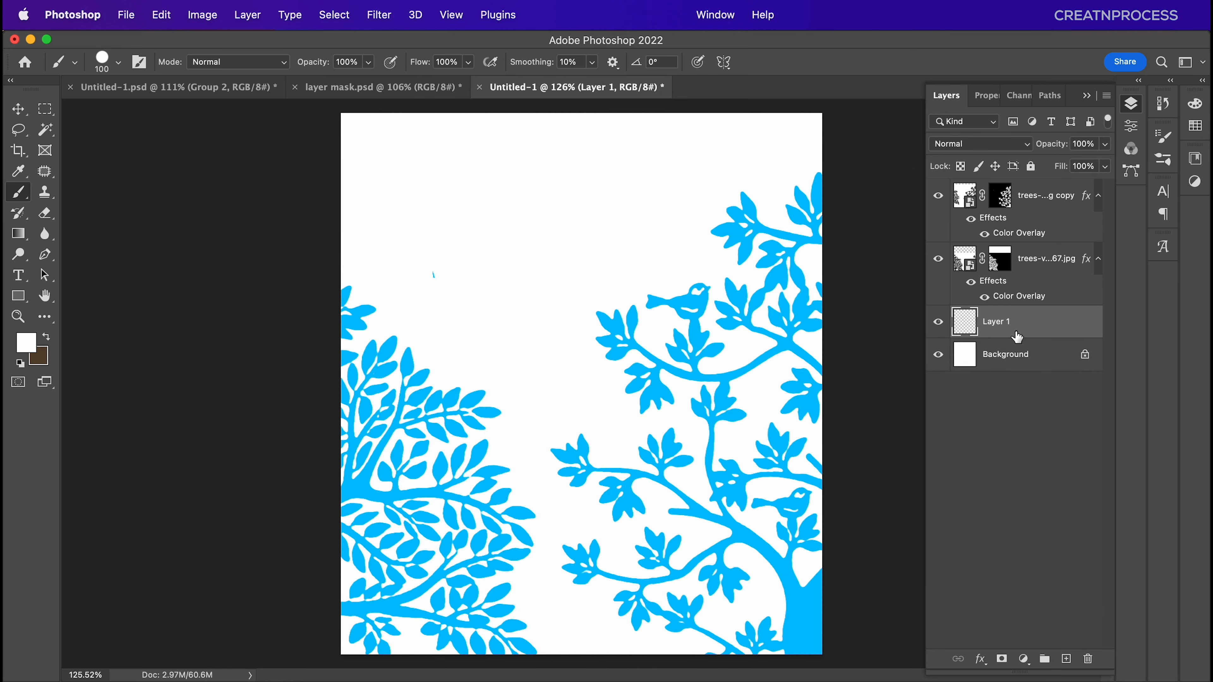
# Set the foreground colour to dark blue 0531af and activate the Brush tool.
pyautogui.click(39, 345)
pyautogui.moveTo(261, 363); pyautogui.dragTo(262, 309)
pyautogui.click(238, 296)
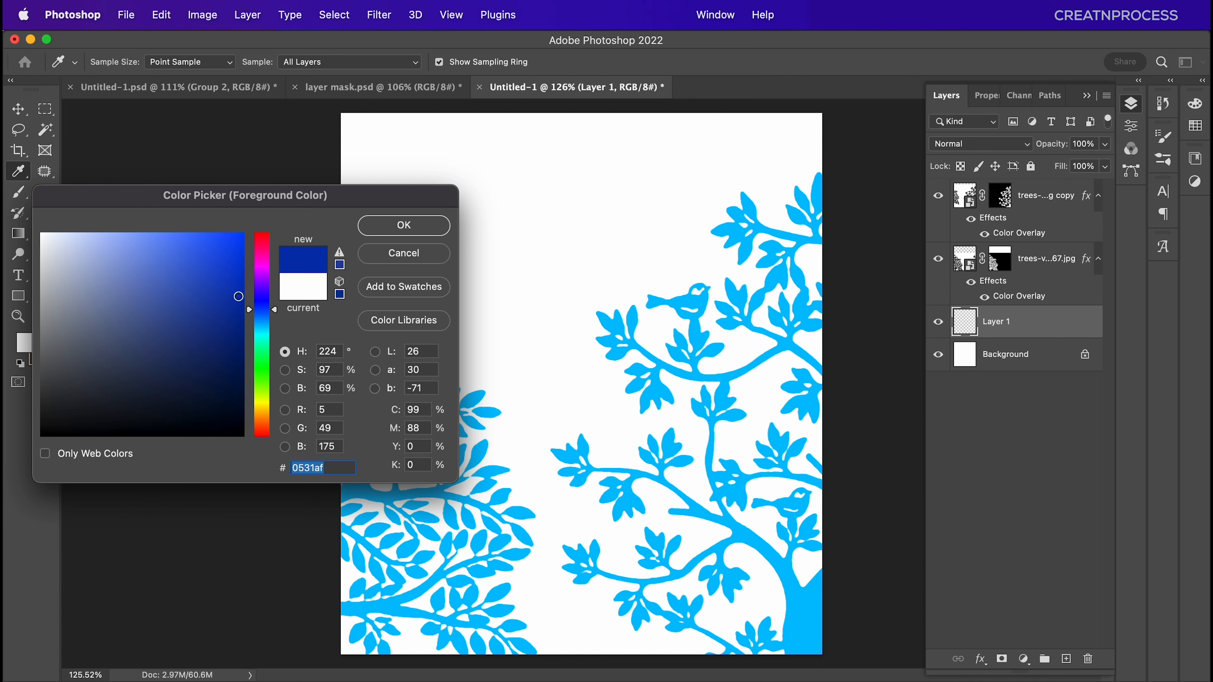
pyautogui.click(386, 234)
pyautogui.press('b')
# Paint a dark blue border around the outer contours of both trees on Layer 1 with the 100 px brush.
pyautogui.moveTo(798, 199)
pyautogui.mouseDown()
pyautogui.moveTo(731, 224)
pyautogui.moveTo(732, 246)
pyautogui.mouseUp()
pyautogui.moveTo(831, 183)
pyautogui.mouseDown()
pyautogui.moveTo(812, 178)
pyautogui.moveTo(742, 205)
pyautogui.moveTo(720, 253)
pyautogui.moveTo(602, 313)
pyautogui.moveTo(594, 344)
pyautogui.moveTo(612, 403)
pyautogui.moveTo(563, 457)
pyautogui.moveTo(590, 590)
pyautogui.moveTo(630, 621)
pyautogui.moveTo(744, 662)
pyautogui.moveTo(832, 536)
pyautogui.moveTo(803, 228)
pyautogui.moveTo(811, 210)
pyautogui.mouseUp()
pyautogui.moveTo(360, 271)
pyautogui.mouseDown()
pyautogui.moveTo(346, 291)
pyautogui.moveTo(381, 366)
pyautogui.moveTo(375, 330)
pyautogui.moveTo(491, 417)
pyautogui.moveTo(485, 456)
pyautogui.moveTo(511, 525)
pyautogui.moveTo(499, 573)
pyautogui.moveTo(509, 615)
pyautogui.moveTo(526, 640)
pyautogui.moveTo(616, 650)
pyautogui.mouseUp()
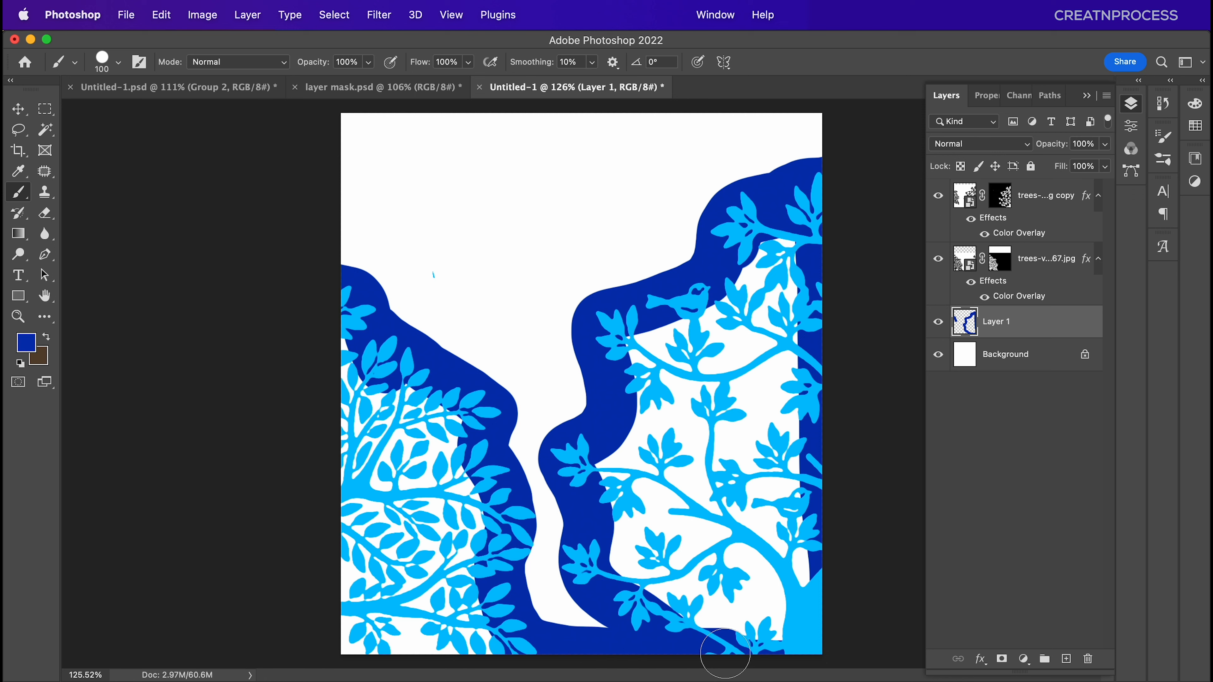
# Extend and smooth the blue border along the narrow gap between the two trees, painting further inward behind the branches.
pyautogui.scroll(5, 516, 540)
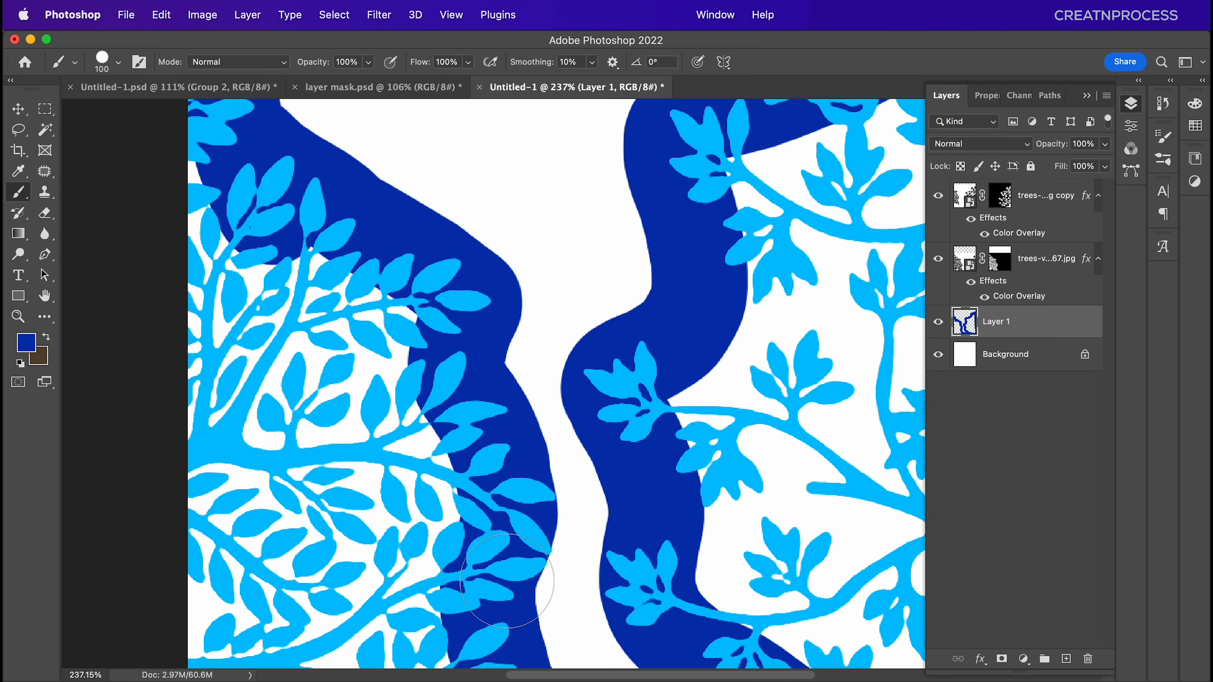
pyautogui.scroll(-2, 507, 582)
pyautogui.moveTo(516, 508); pyautogui.dragTo(523, 650)
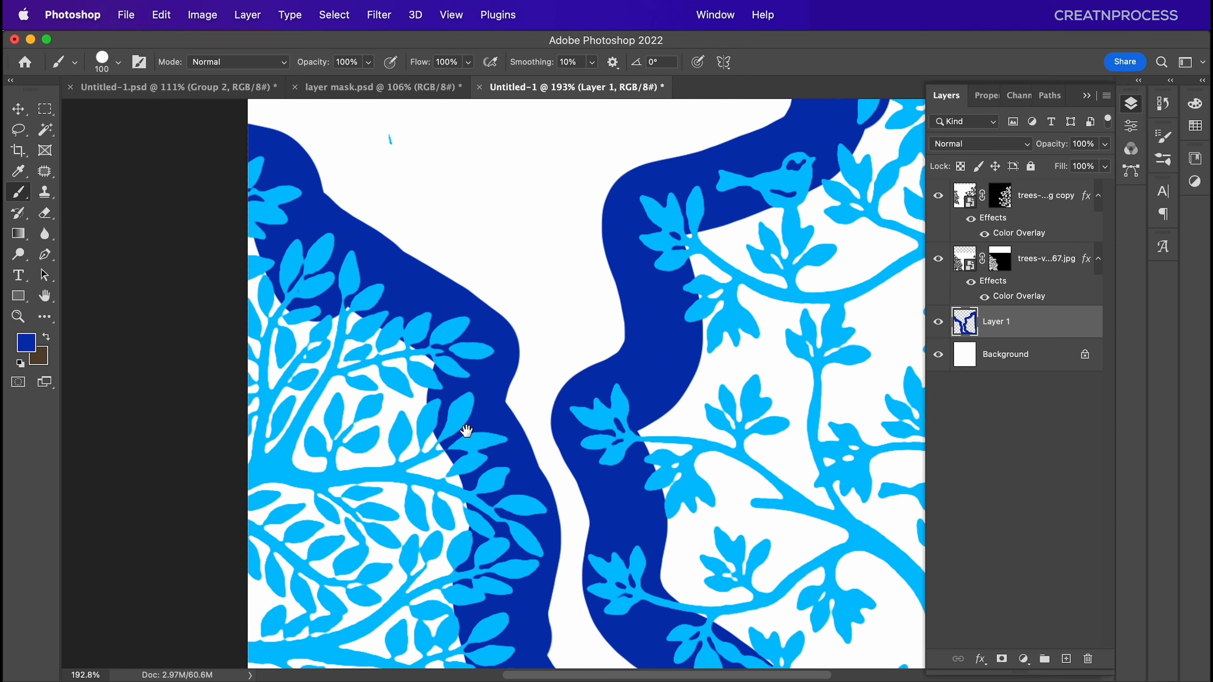
pyautogui.moveTo(481, 470); pyautogui.dragTo(544, 526)
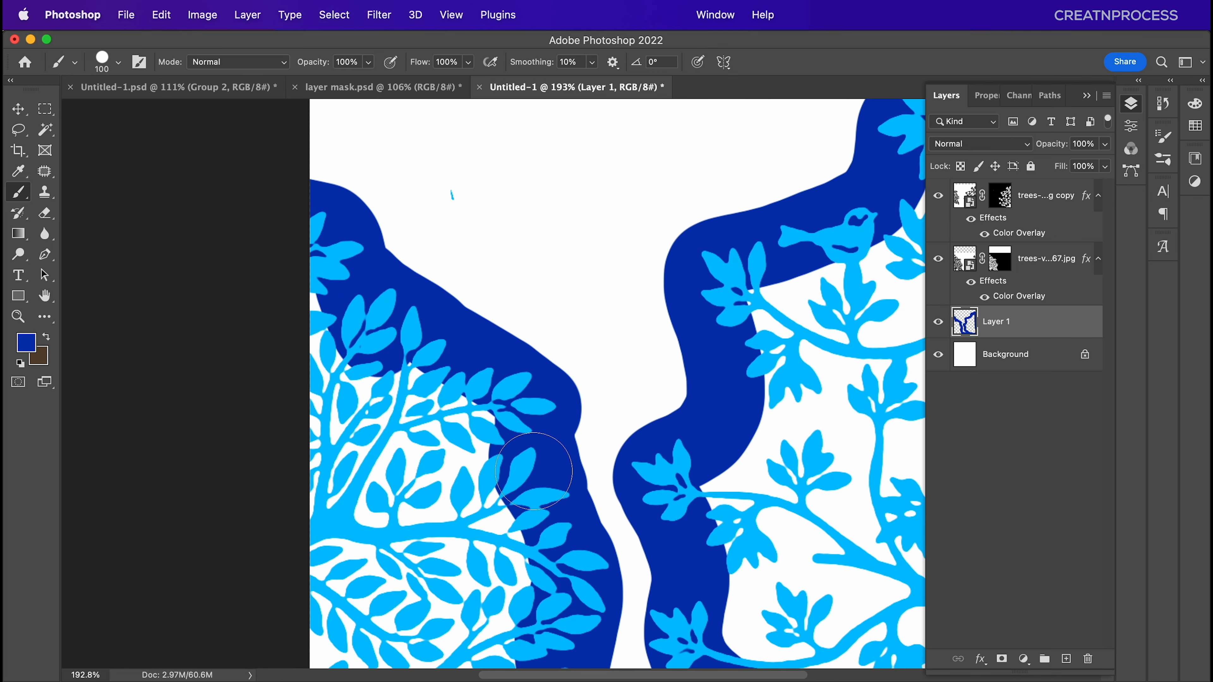
pyautogui.moveTo(538, 431); pyautogui.dragTo(334, 256)
pyautogui.moveTo(651, 330); pyautogui.dragTo(397, 335)
pyautogui.moveTo(609, 554)
pyautogui.mouseDown()
pyautogui.moveTo(598, 482)
pyautogui.moveTo(604, 277)
pyautogui.mouseUp()
pyautogui.moveTo(425, 307)
pyautogui.mouseDown()
pyautogui.moveTo(418, 385)
pyautogui.moveTo(440, 428)
pyautogui.mouseUp()
# Fill the areas behind both trees solid dark blue with a 200 px brush, hiding the tree layers while painting and showing them again.
pyautogui.scroll(-5, 631, 471)
pyautogui.scroll(5, 653, 435)
pyautogui.press(']')
pyautogui.press(']')
pyautogui.press(']')
pyautogui.press(']')
pyautogui.moveTo(669, 443)
pyautogui.mouseDown()
pyautogui.moveTo(730, 361)
pyautogui.moveTo(635, 496)
pyautogui.moveTo(743, 592)
pyautogui.mouseUp()
pyautogui.moveTo(937, 195); pyautogui.dragTo(937, 258)
pyautogui.moveTo(442, 437)
pyautogui.mouseDown()
pyautogui.moveTo(338, 479)
pyautogui.moveTo(600, 636)
pyautogui.moveTo(582, 639)
pyautogui.mouseUp()
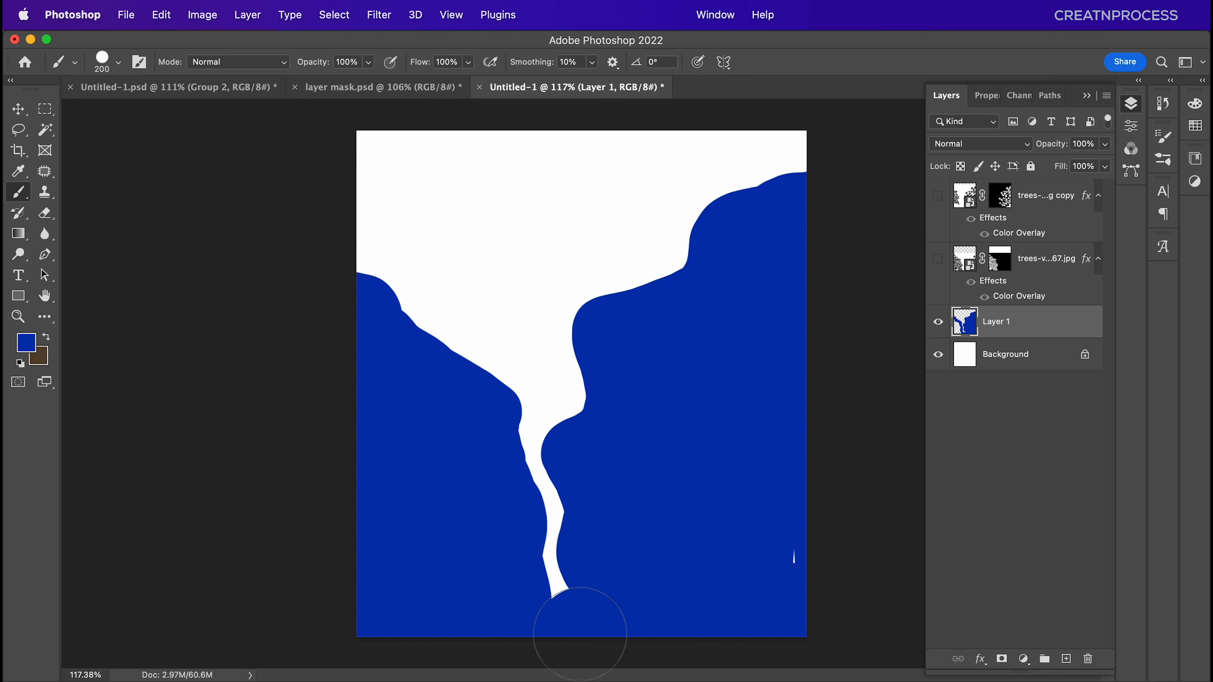
pyautogui.moveTo(939, 255); pyautogui.dragTo(937, 196)
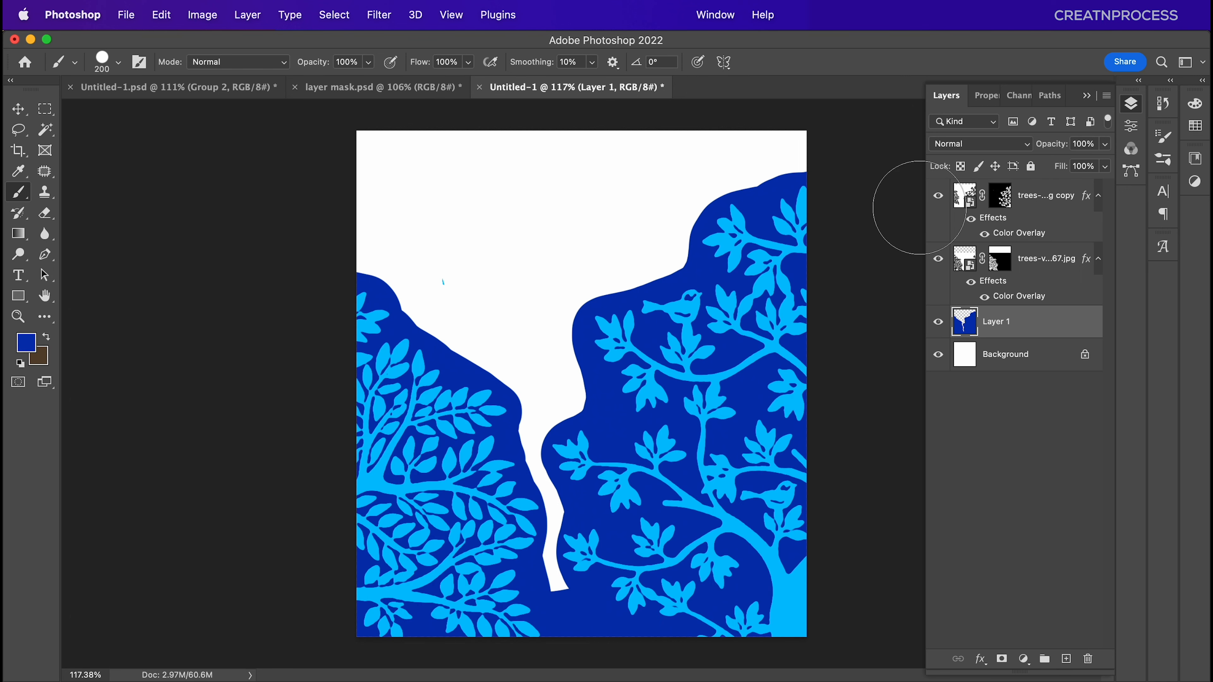
# Compare the painted blue shape with the finished poster in layer mask.psd.
pyautogui.scroll(-5, 574, 497)
pyautogui.scroll(4, 618, 449)
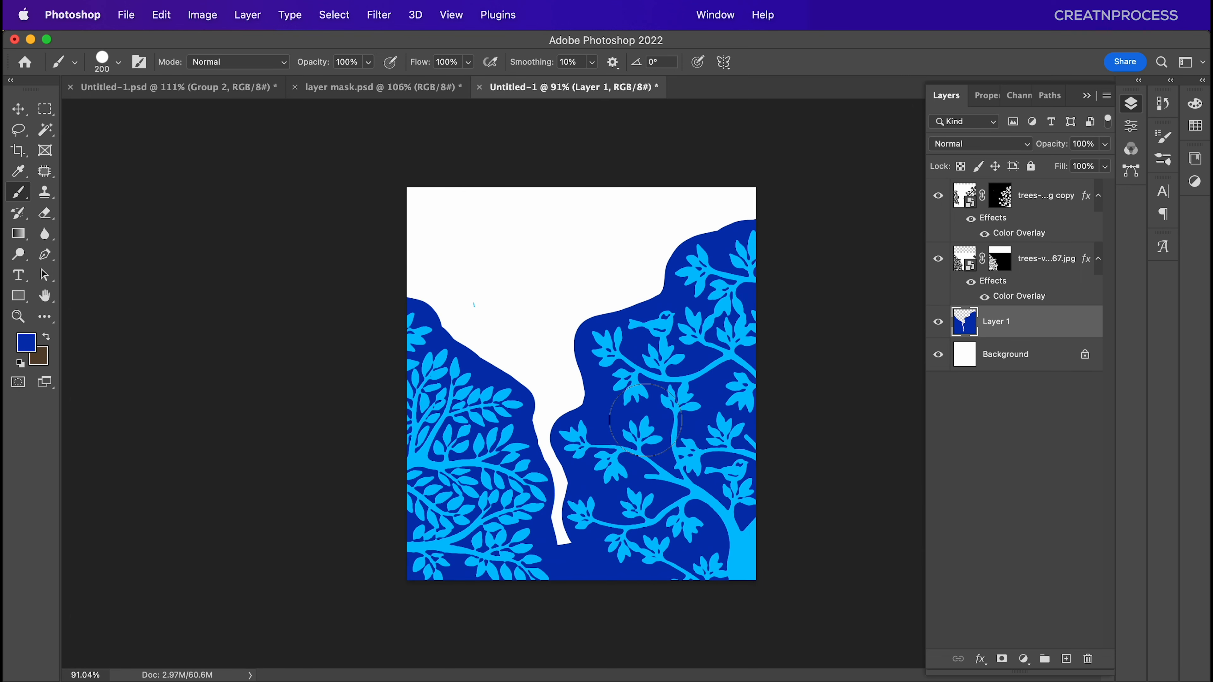
pyautogui.click(382, 87)
pyautogui.scroll(-1, 597, 341)
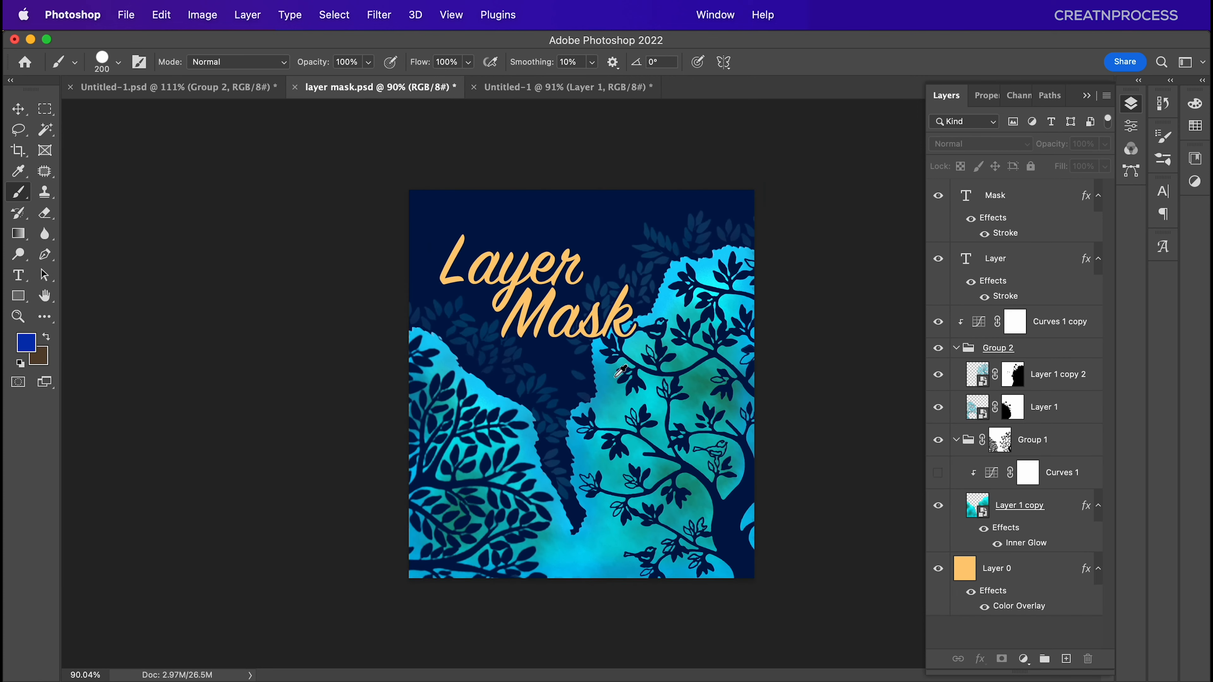
pyautogui.scroll(1, 640, 394)
pyautogui.scroll(1, 641, 395)
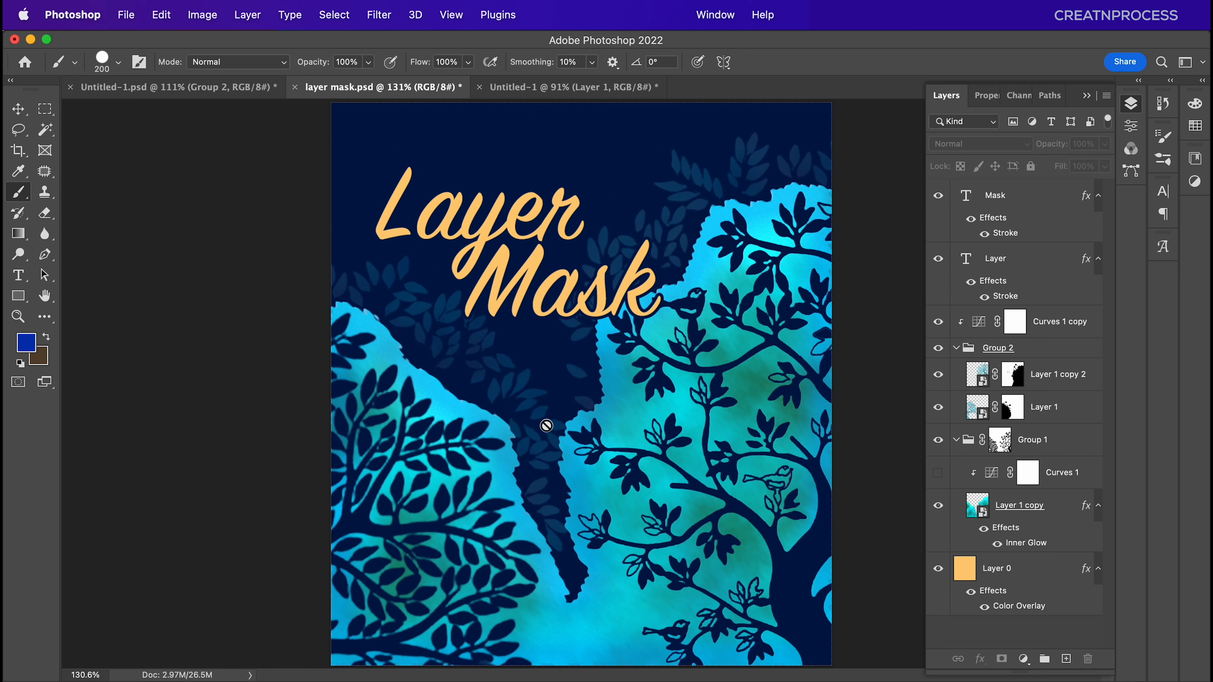
# Hide both tree layers in Untitled-1 and load the painted shape on Layer 1 as a selection.
pyautogui.click(576, 88)
pyautogui.scroll(-2, 636, 305)
pyautogui.scroll(5, 636, 363)
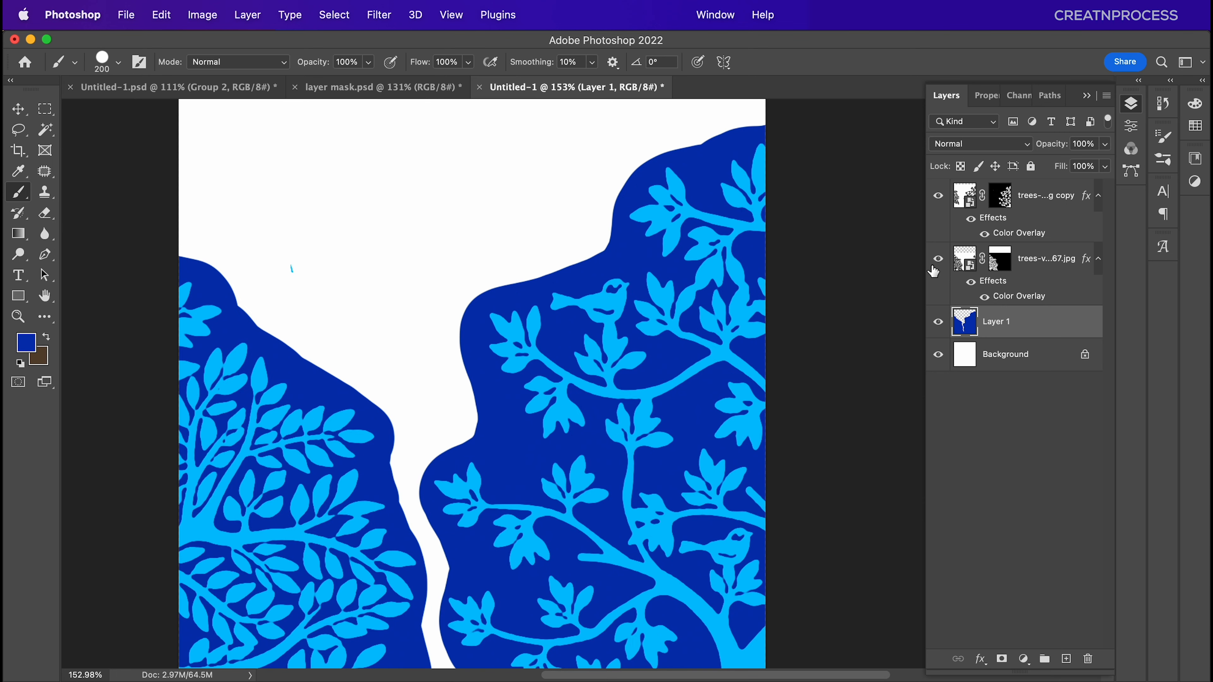
pyautogui.scroll(-3, 736, 379)
pyautogui.scroll(3, 731, 382)
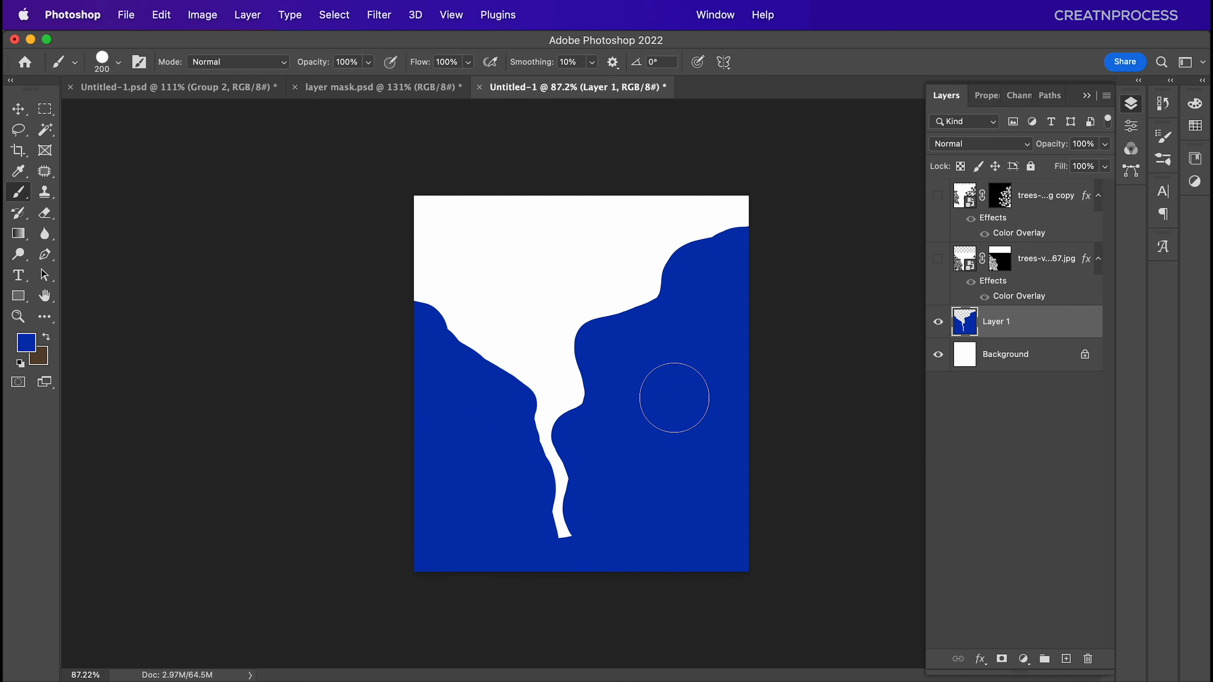
pyautogui.keyDown('super'); pyautogui.click(962, 331); pyautogui.keyUp('super')
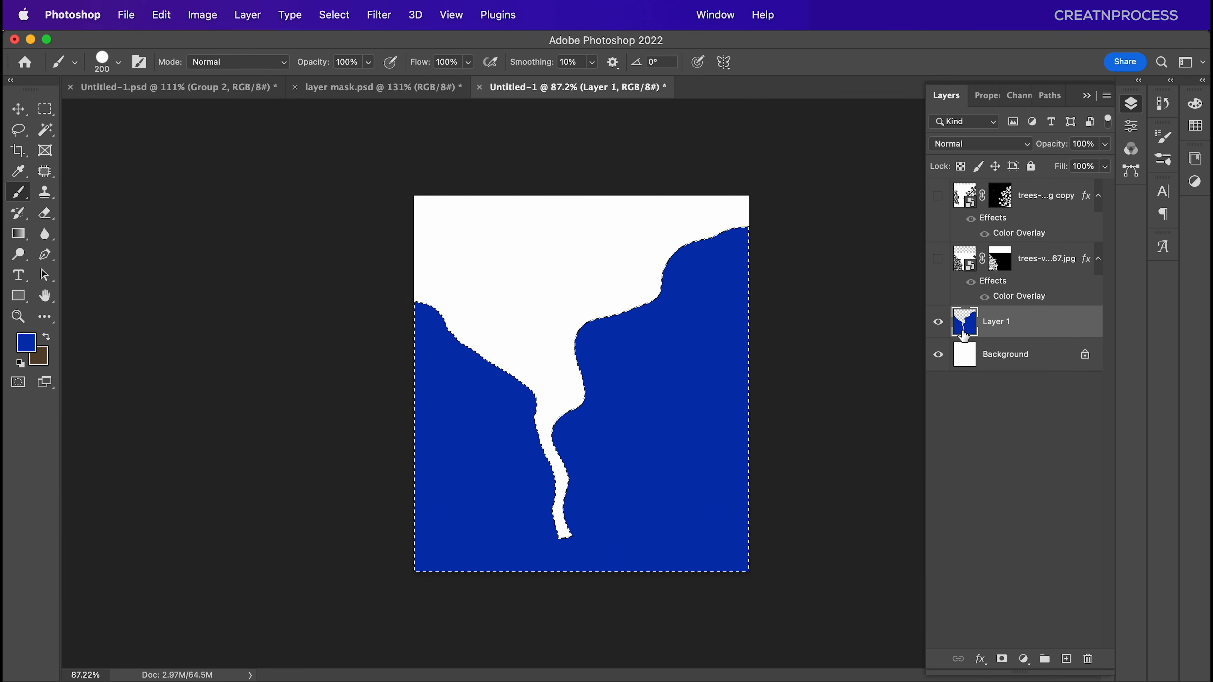
# Set the foreground colour to bright cyan 00f0ff.
pyautogui.click(28, 343)
pyautogui.moveTo(261, 349); pyautogui.dragTo(266, 330)
pyautogui.write('00d2ff')
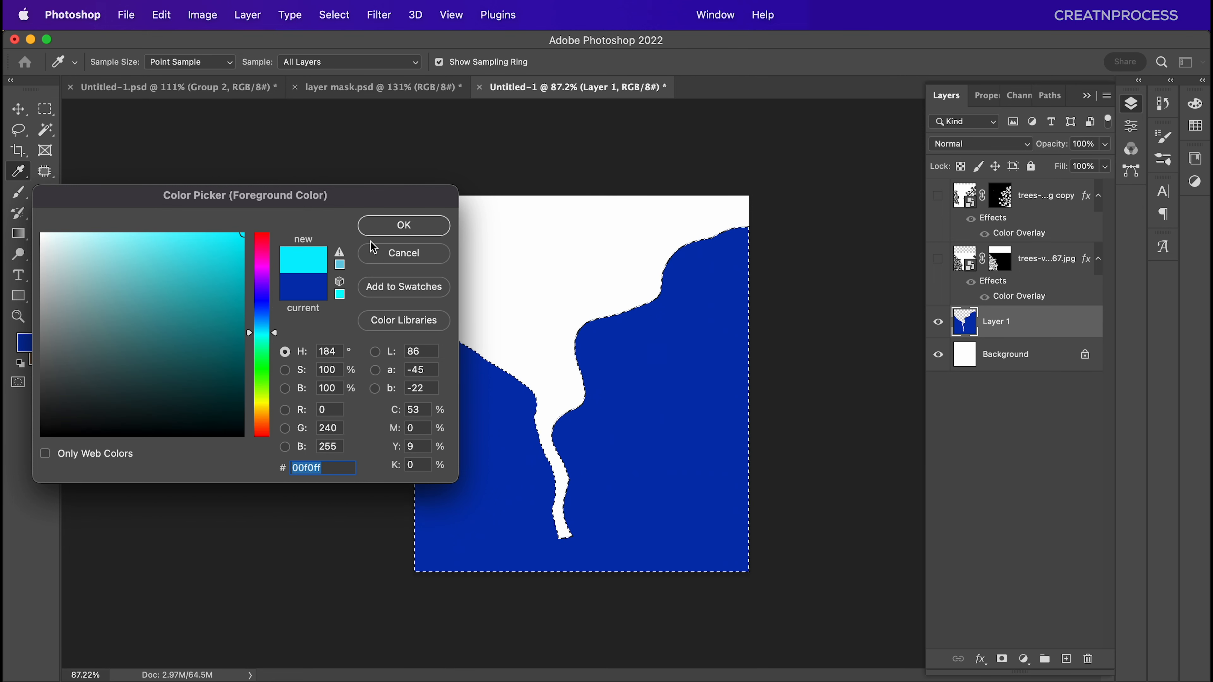
pyautogui.press('Return')
pyautogui.press('b')
# Set the background colour to dark teal 337874.
pyautogui.click(46, 362)
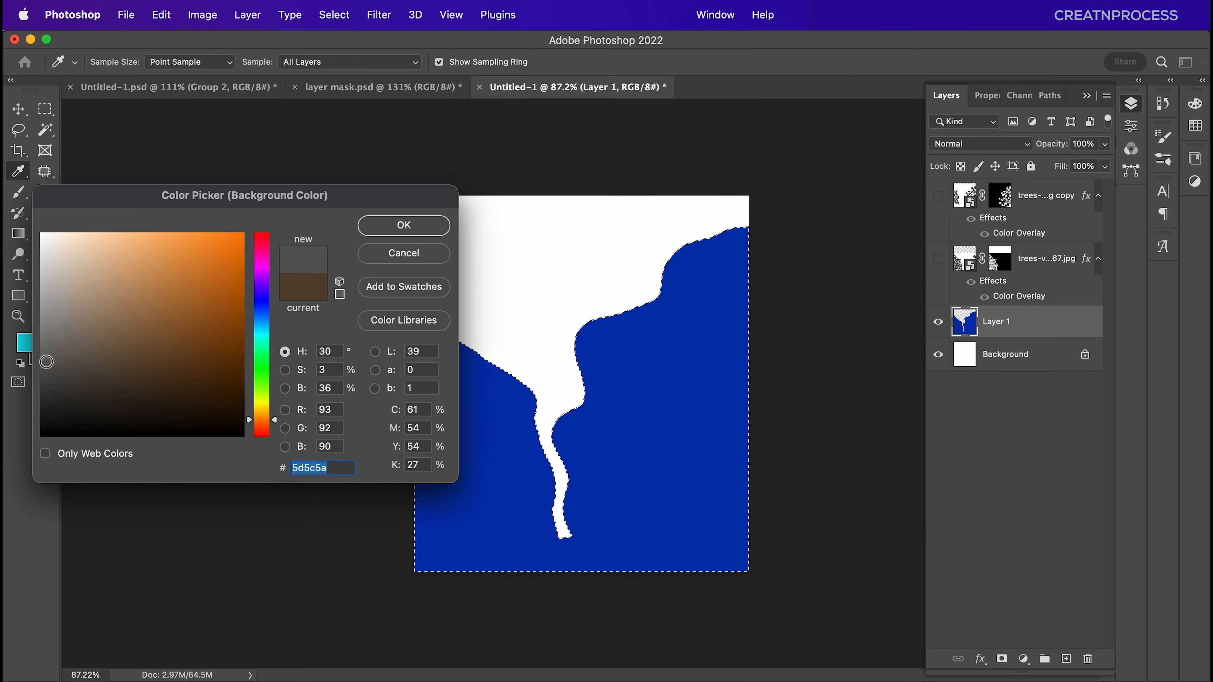
pyautogui.click(265, 340)
pyautogui.moveTo(266, 344); pyautogui.dragTo(266, 337)
pyautogui.click(180, 360)
pyautogui.moveTo(180, 361); pyautogui.dragTo(157, 341)
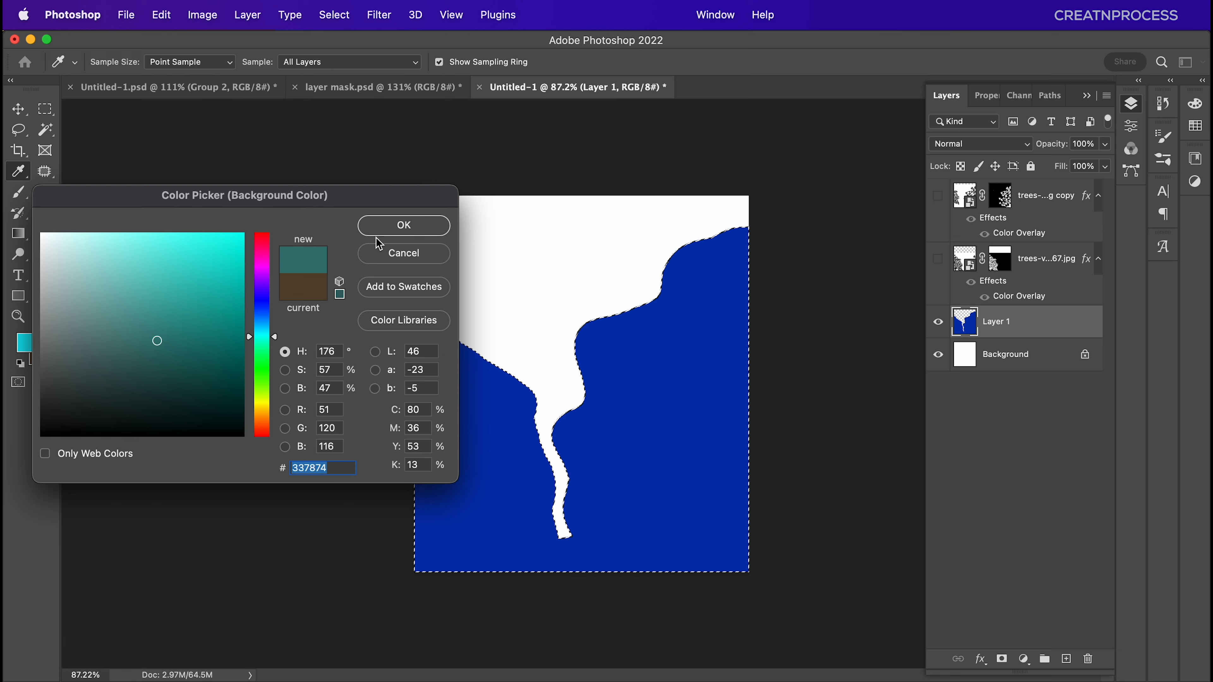
pyautogui.click(382, 236)
# Render Clouds inside the selection on Layer 1 and duplicate the layer.
pyautogui.click(334, 15)
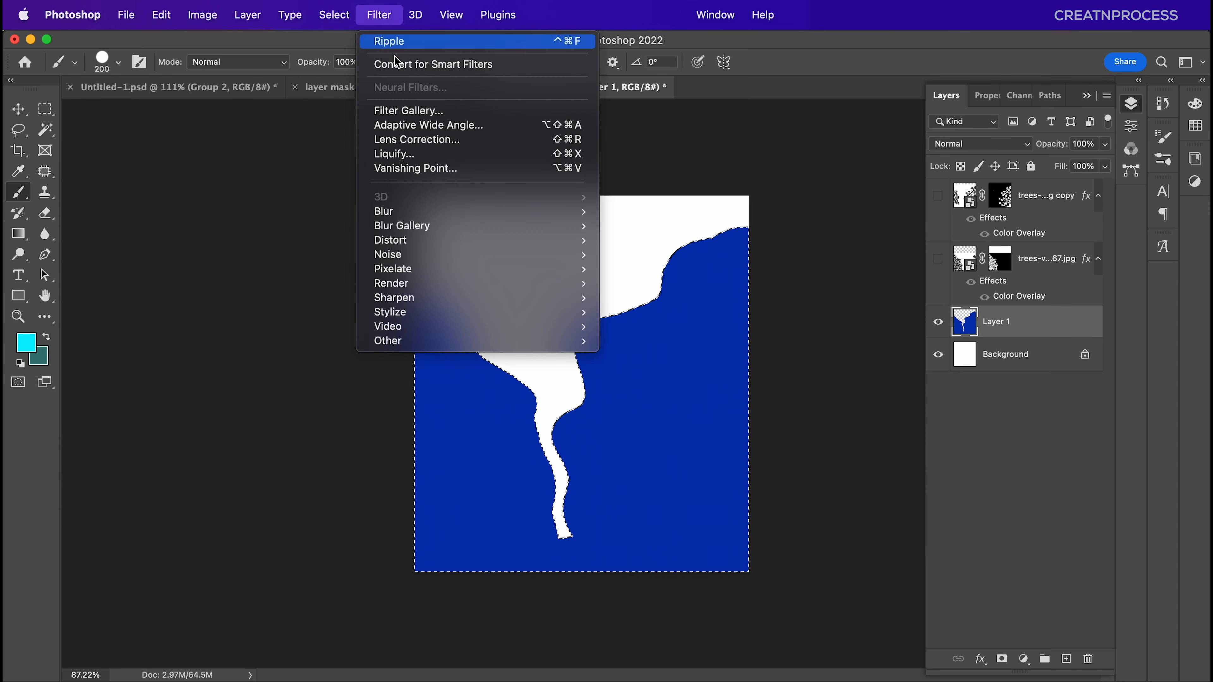
pyautogui.moveTo(422, 299)
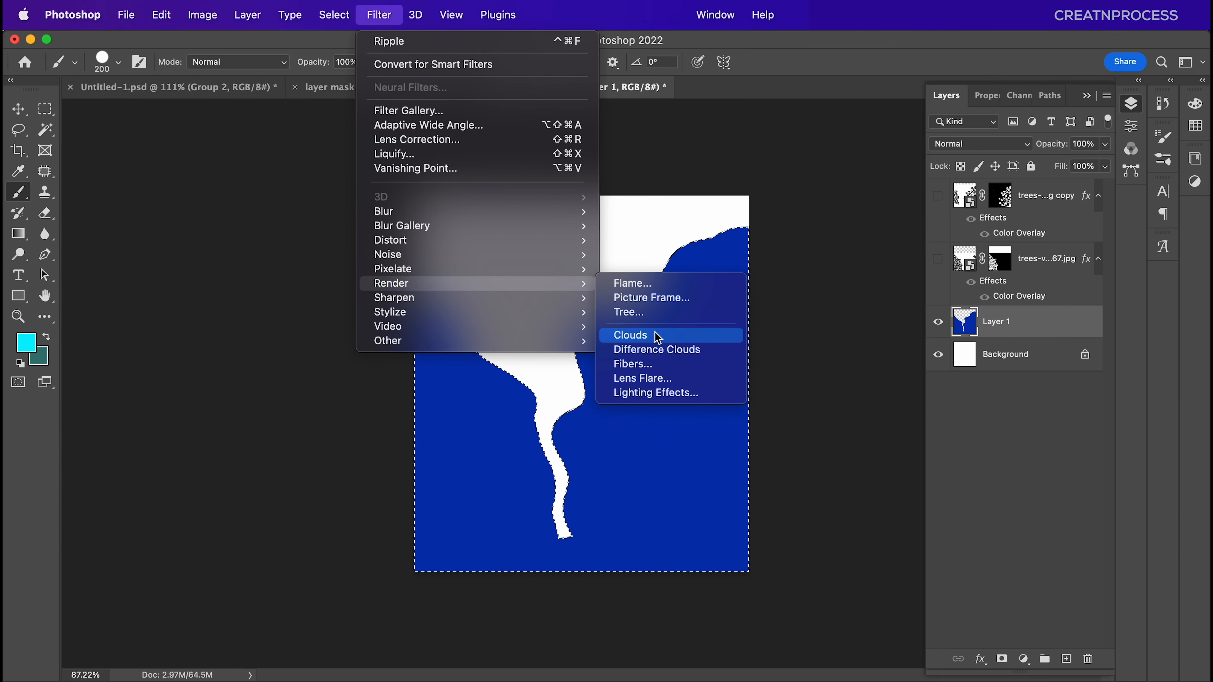
pyautogui.click(658, 337)
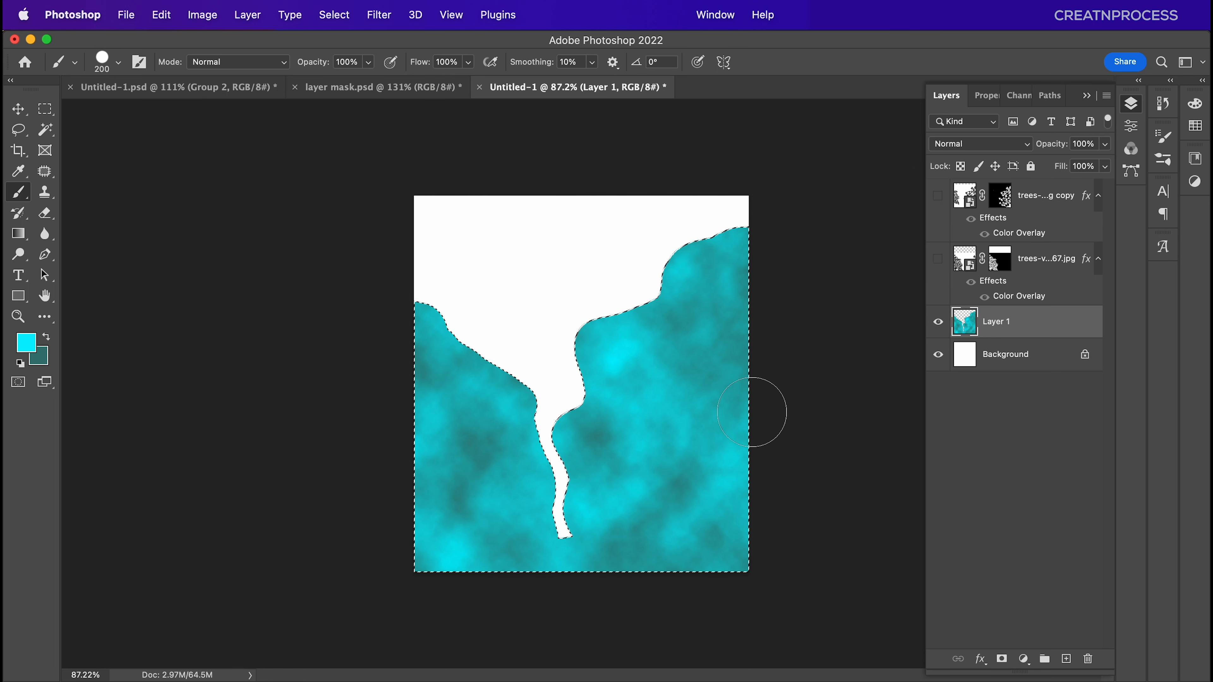
pyautogui.moveTo(1056, 320); pyautogui.dragTo(1066, 659)
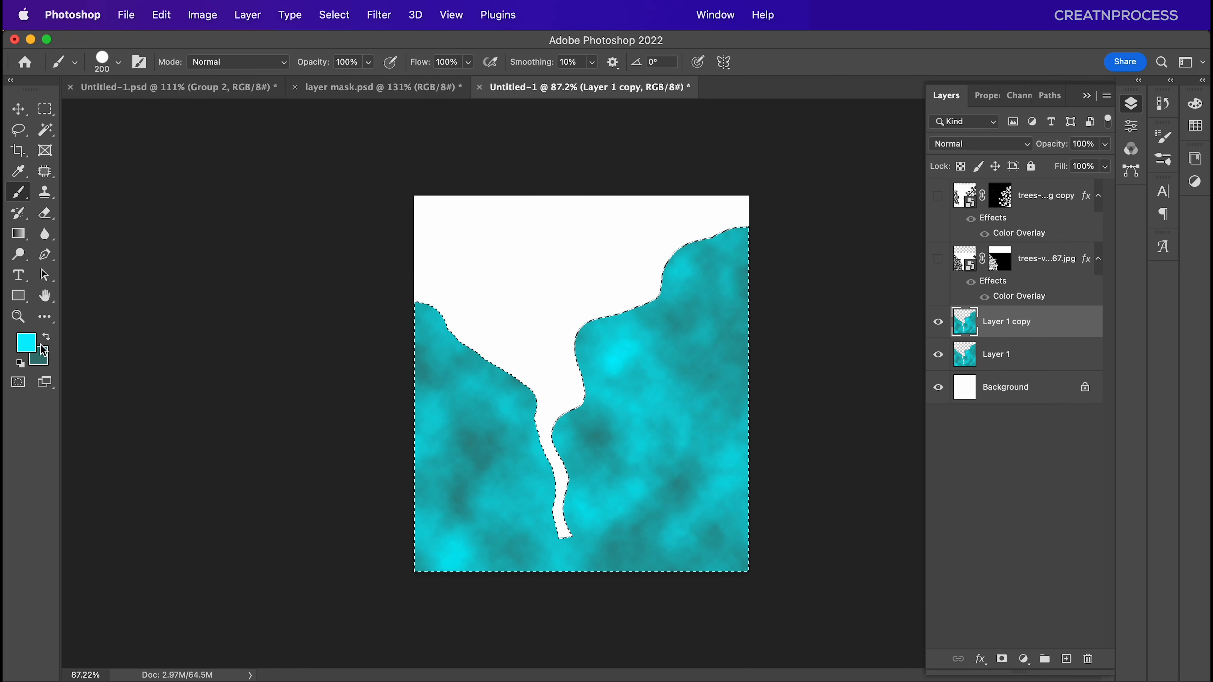
# Change the foreground colour to turquoise 00dad2 for the duplicated layer's clouds.
pyautogui.click(32, 342)
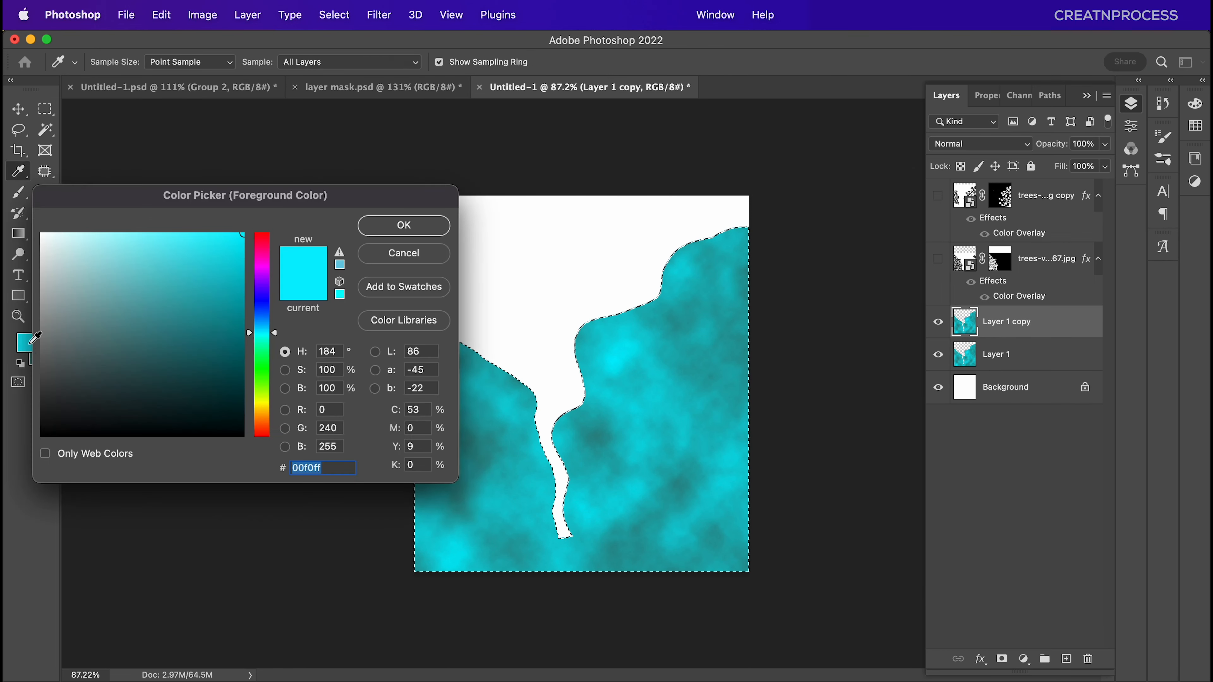
pyautogui.click(262, 336)
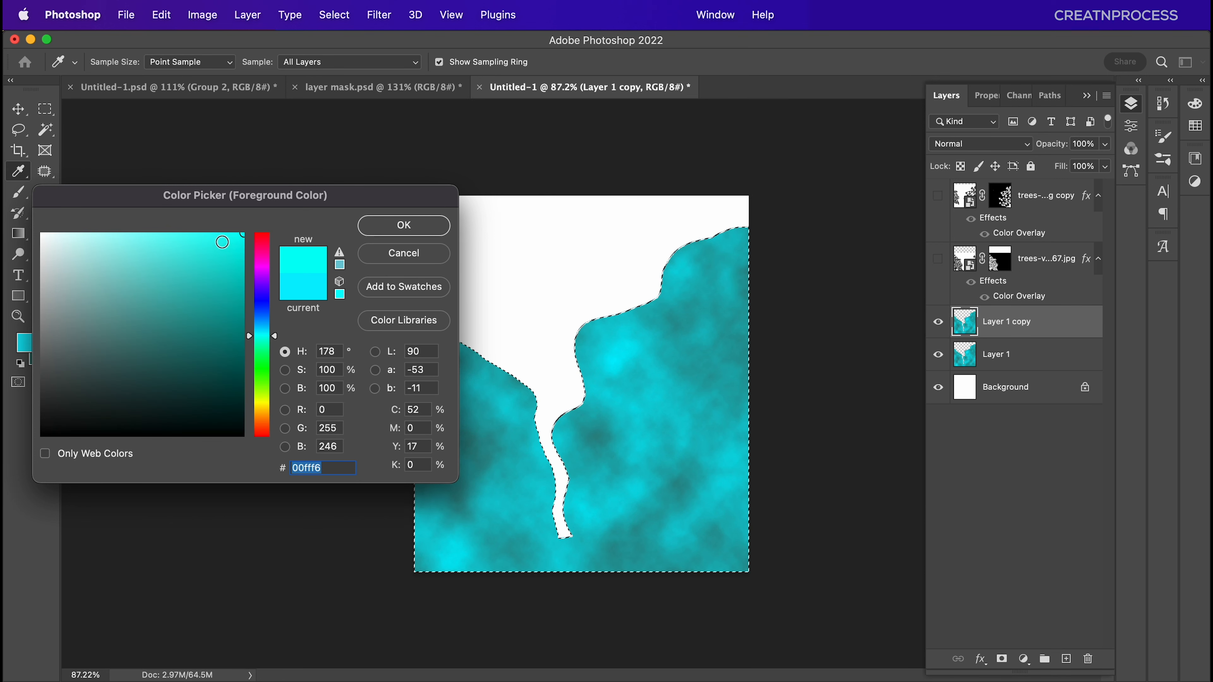
pyautogui.click(179, 231)
pyautogui.moveTo(207, 237); pyautogui.dragTo(245, 262)
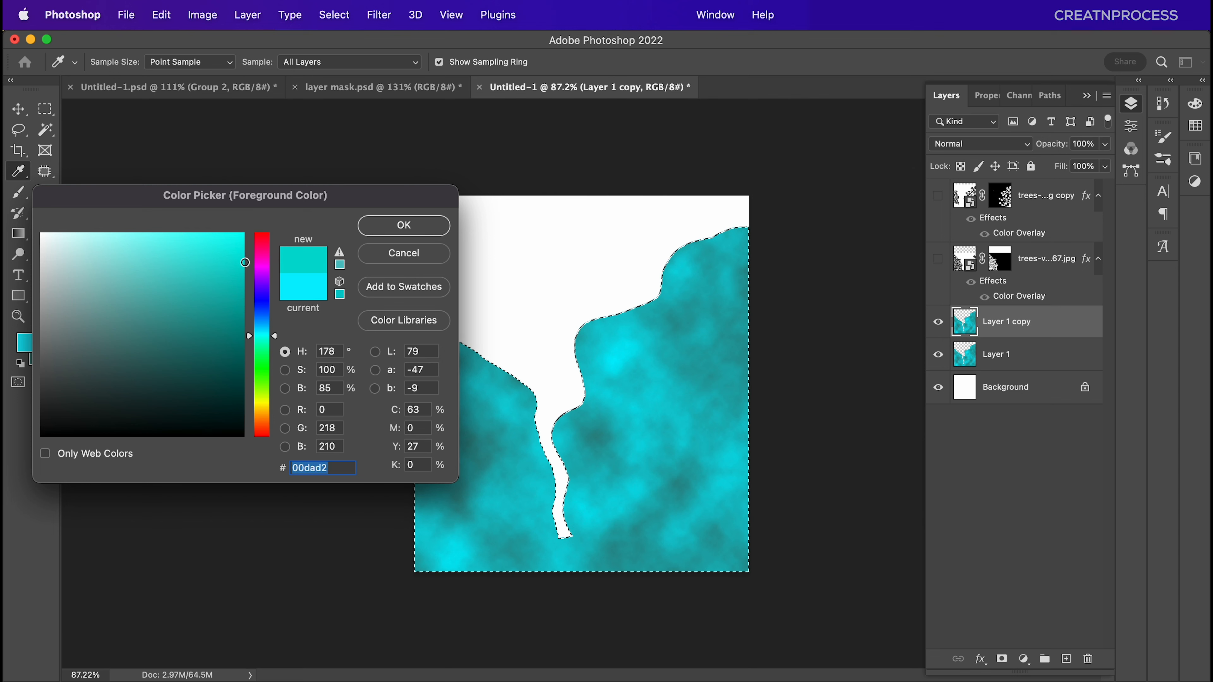
pyautogui.click(392, 234)
# Change the background colour to dark brown 4e3b29.
pyautogui.click(30, 359)
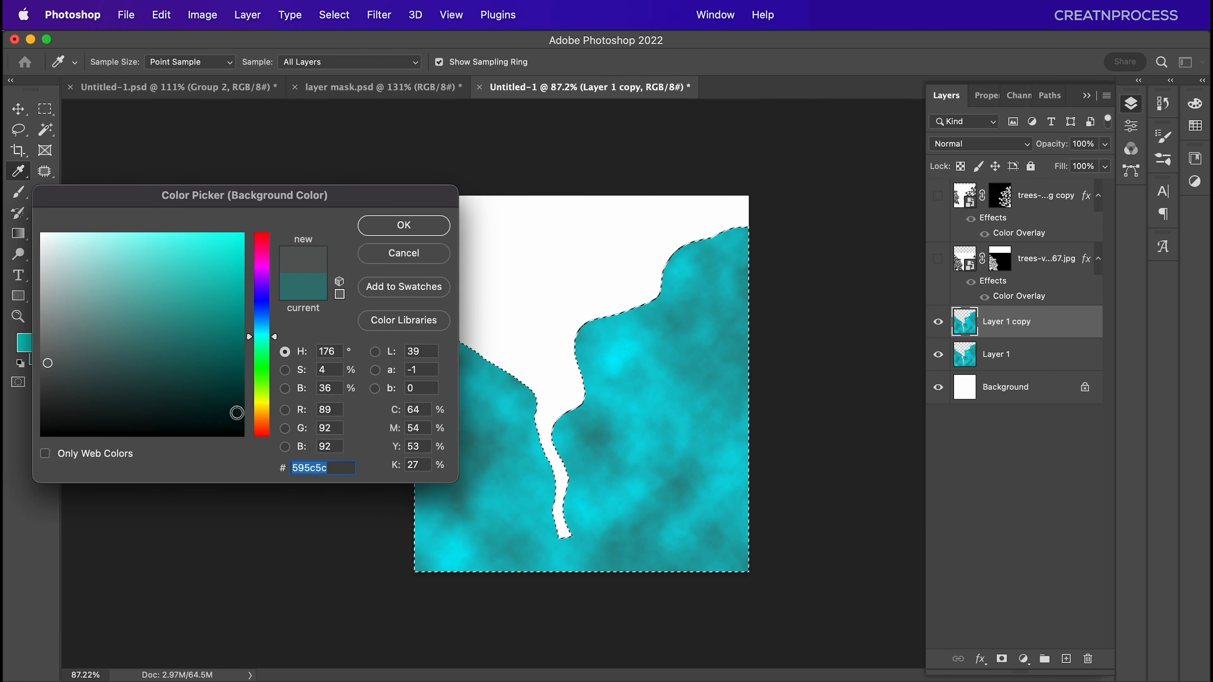
pyautogui.click(260, 419)
pyautogui.moveTo(129, 385)
pyautogui.mouseDown()
pyautogui.moveTo(128, 371)
pyautogui.moveTo(128, 383)
pyautogui.mouseUp()
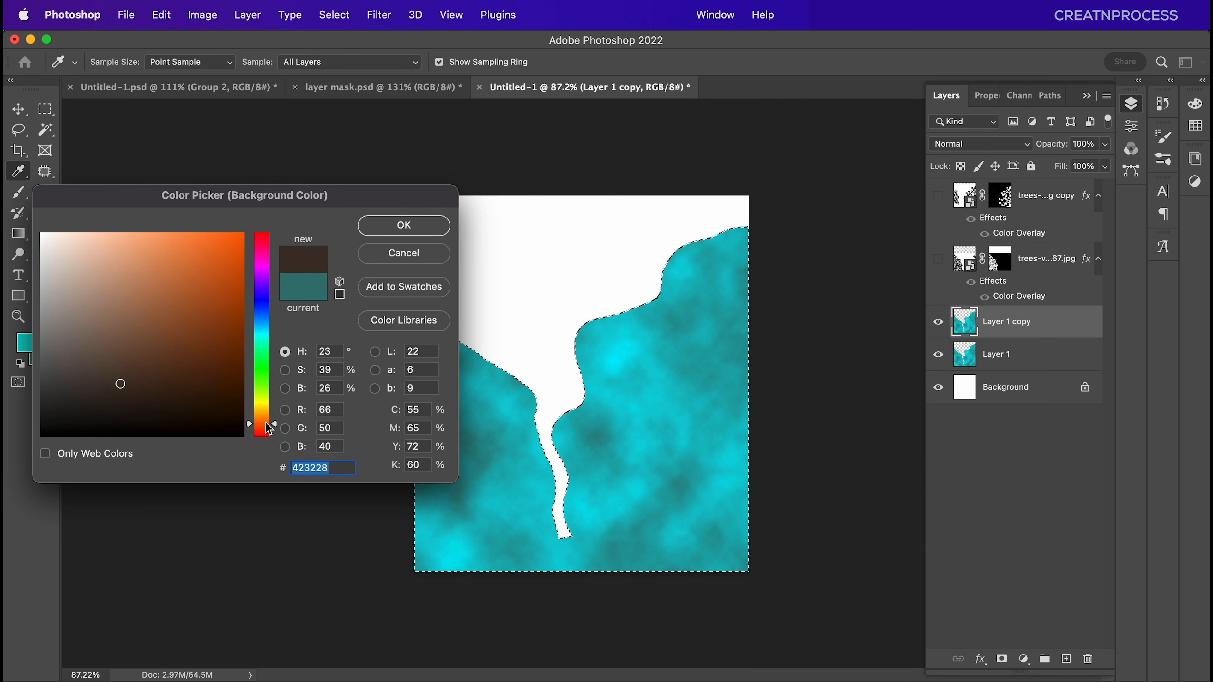
pyautogui.moveTo(143, 385); pyautogui.dragTo(115, 387)
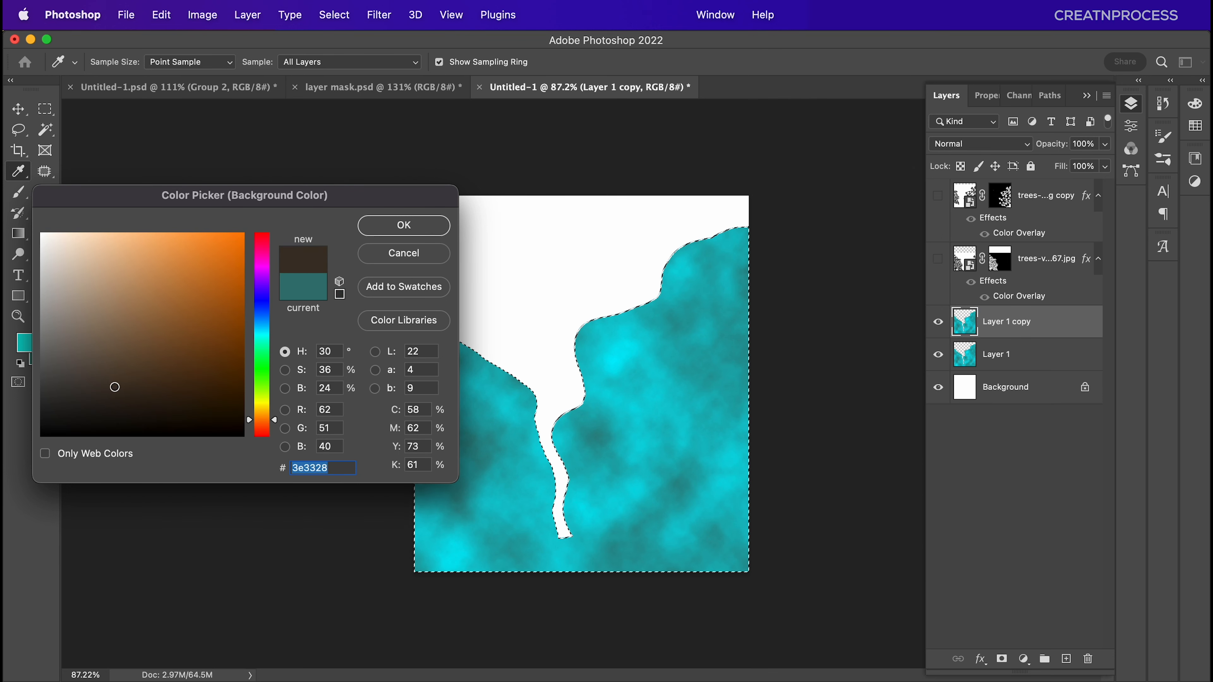
pyautogui.click(404, 225)
pyautogui.press('b')
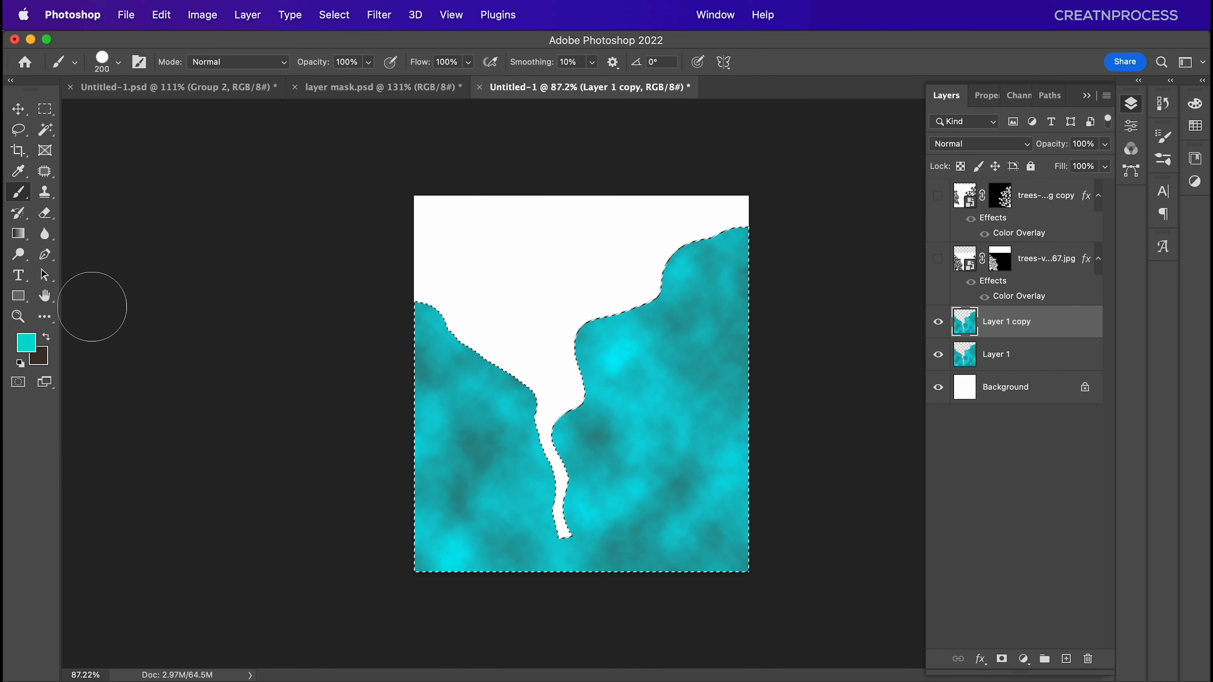
pyautogui.click(44, 361)
pyautogui.moveTo(144, 377); pyautogui.dragTo(137, 374)
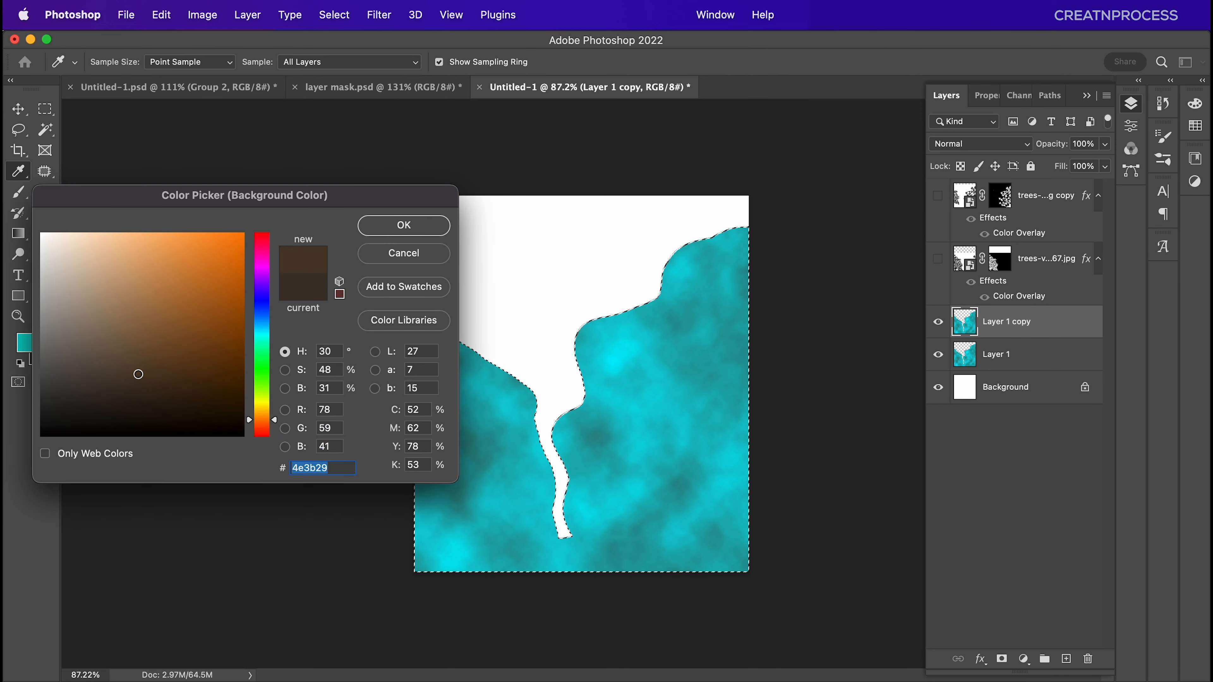
pyautogui.click(404, 225)
# Render Clouds inside the selection on Layer 1 copy with the turquoise and brown colours.
pyautogui.click(379, 15)
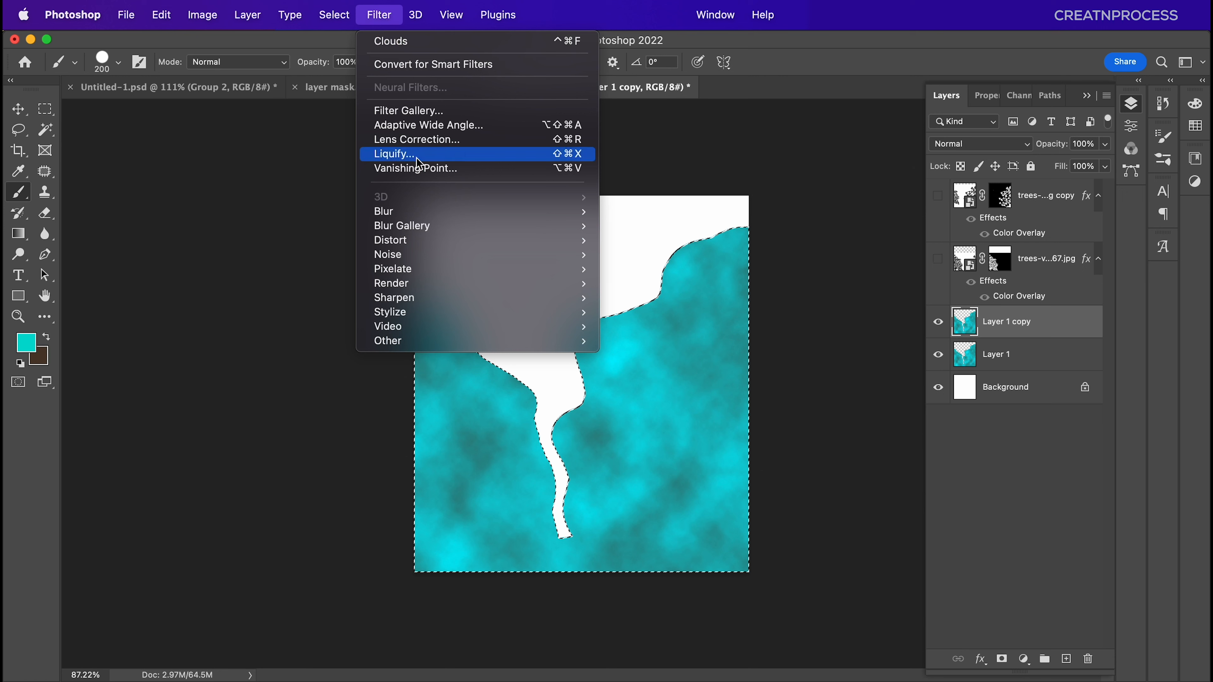
pyautogui.moveTo(435, 286)
pyautogui.click(620, 336)
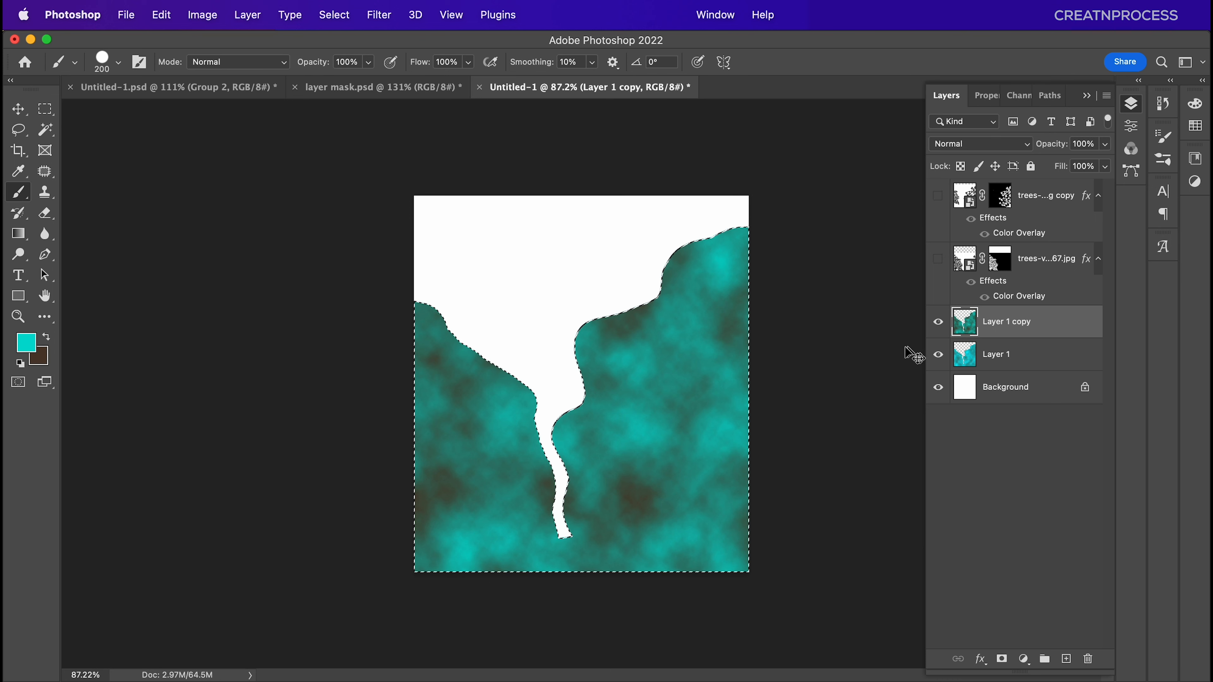
# Deselect the shape and set the blend mode of Layer 1 copy to Overlay.
pyautogui.press('super+d')
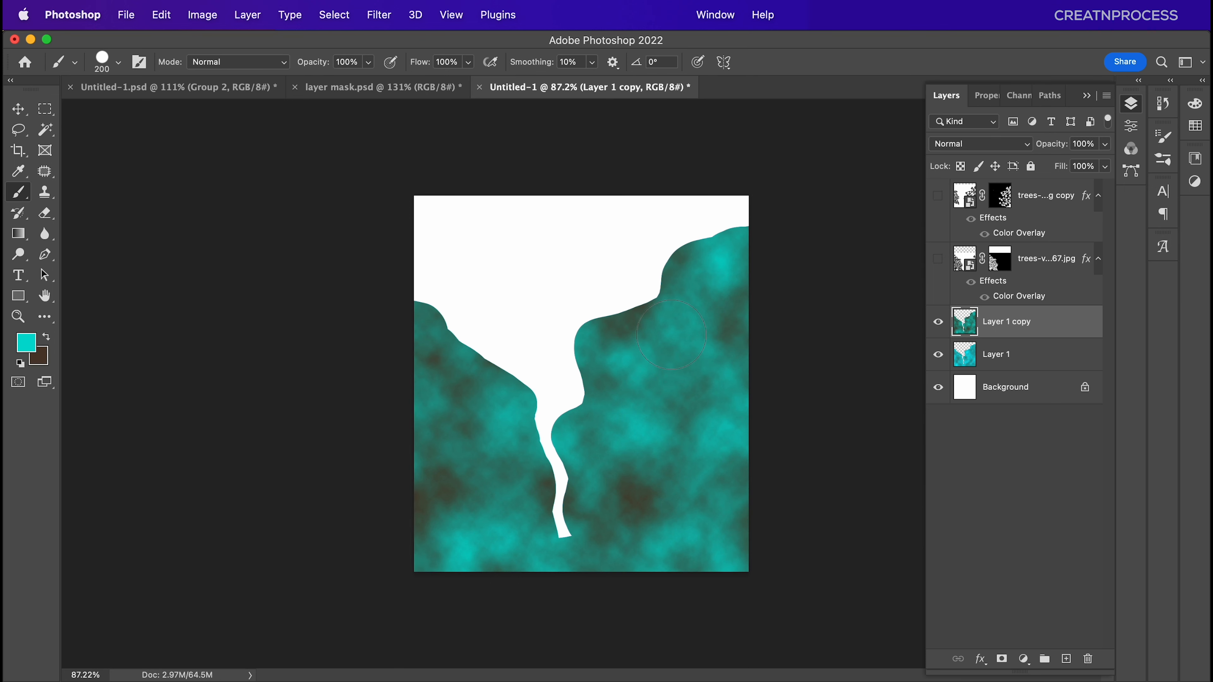
pyautogui.click(1006, 145)
pyautogui.click(955, 350)
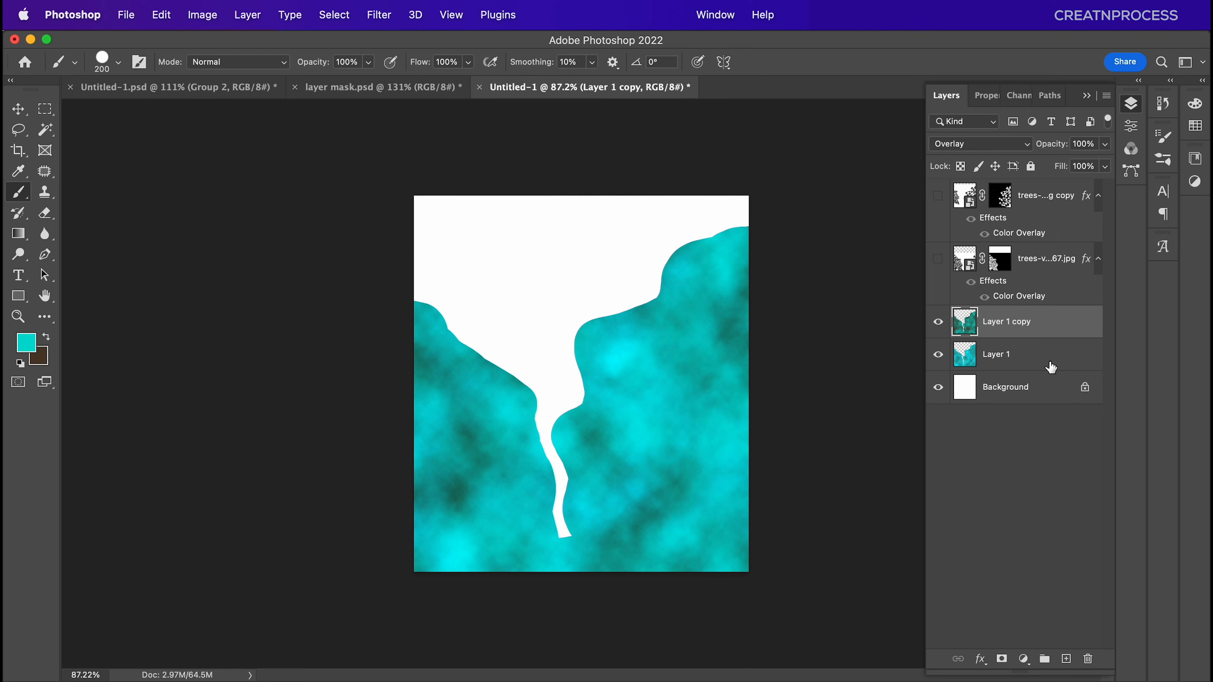
# Open the Layer 1 copy smart object from layer mask.psd and examine the smart filters on its two layers.
pyautogui.click(399, 89)
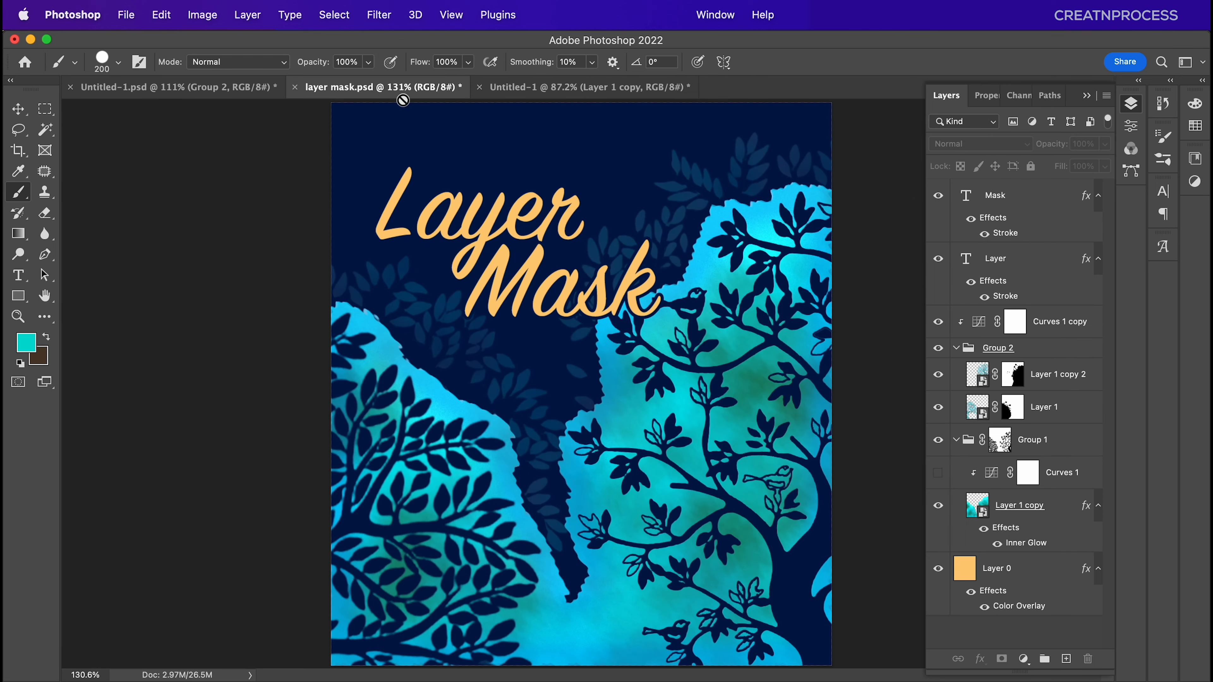
pyautogui.doubleClick(980, 515)
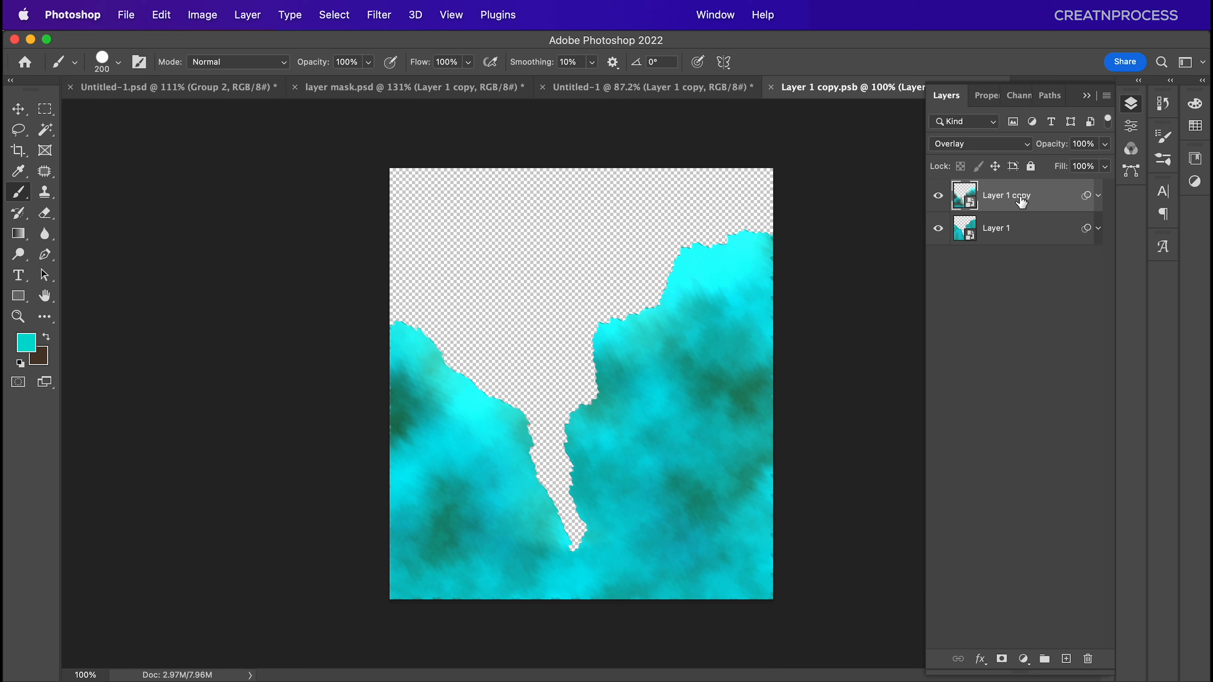
pyautogui.click(1098, 228)
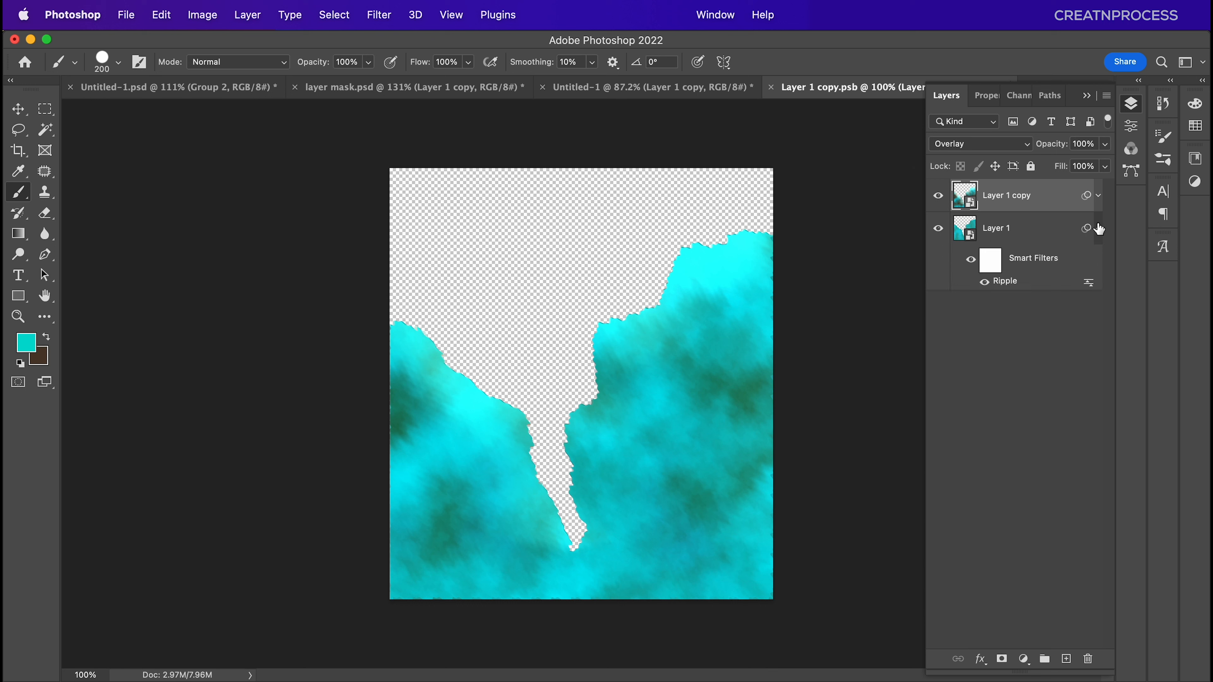
pyautogui.click(1099, 196)
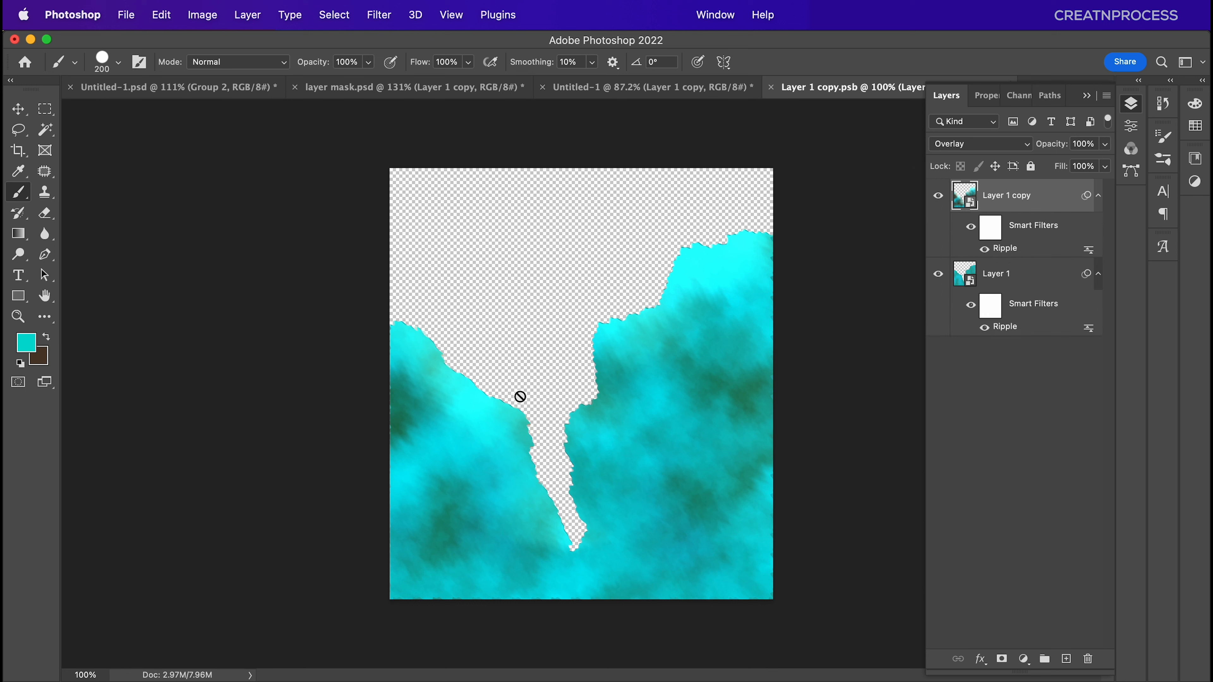
# Return from the Layer 1 copy smart object to the Untitled-1 document.
pyautogui.click(633, 96)
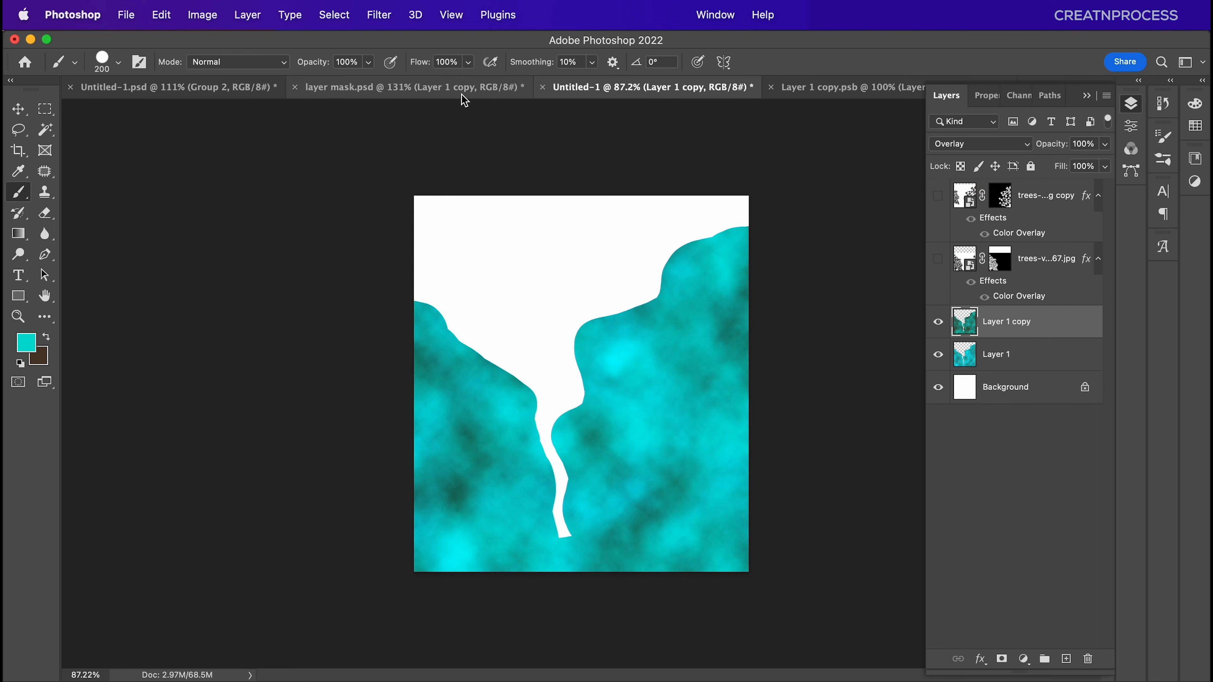
pyautogui.click(465, 100)
pyautogui.click(729, 90)
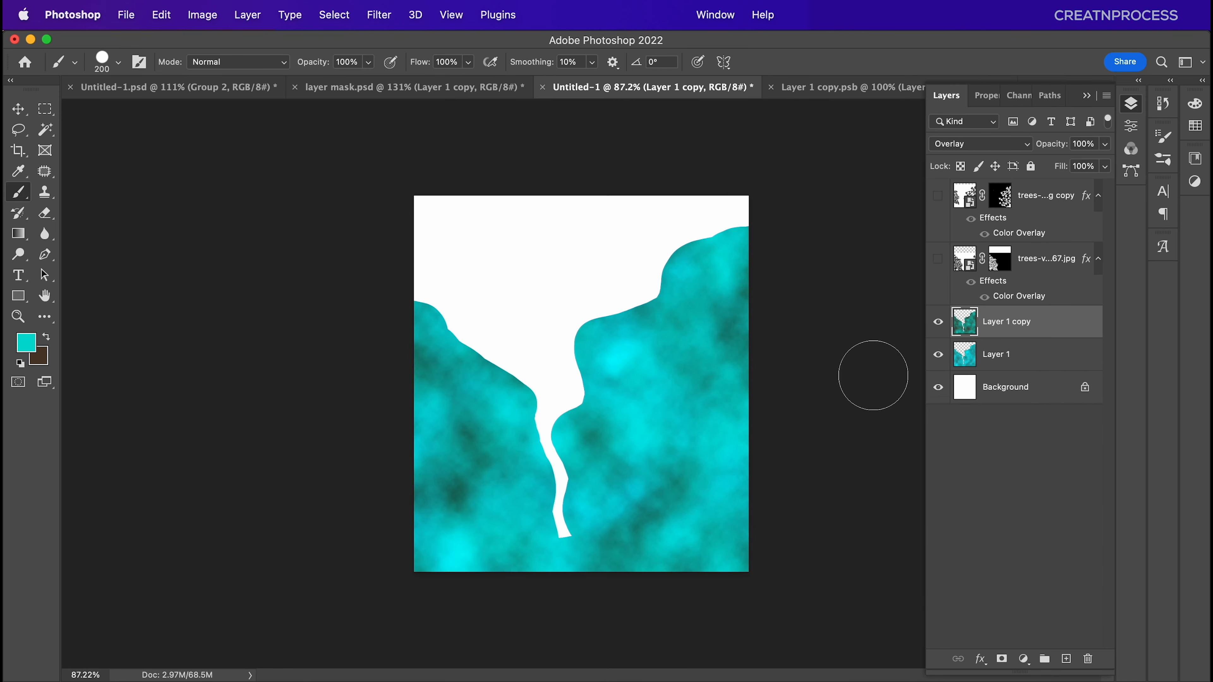
pyautogui.keyDown('shift'); pyautogui.click(1032, 342); pyautogui.keyUp('shift')
pyautogui.rightClick(1035, 335)
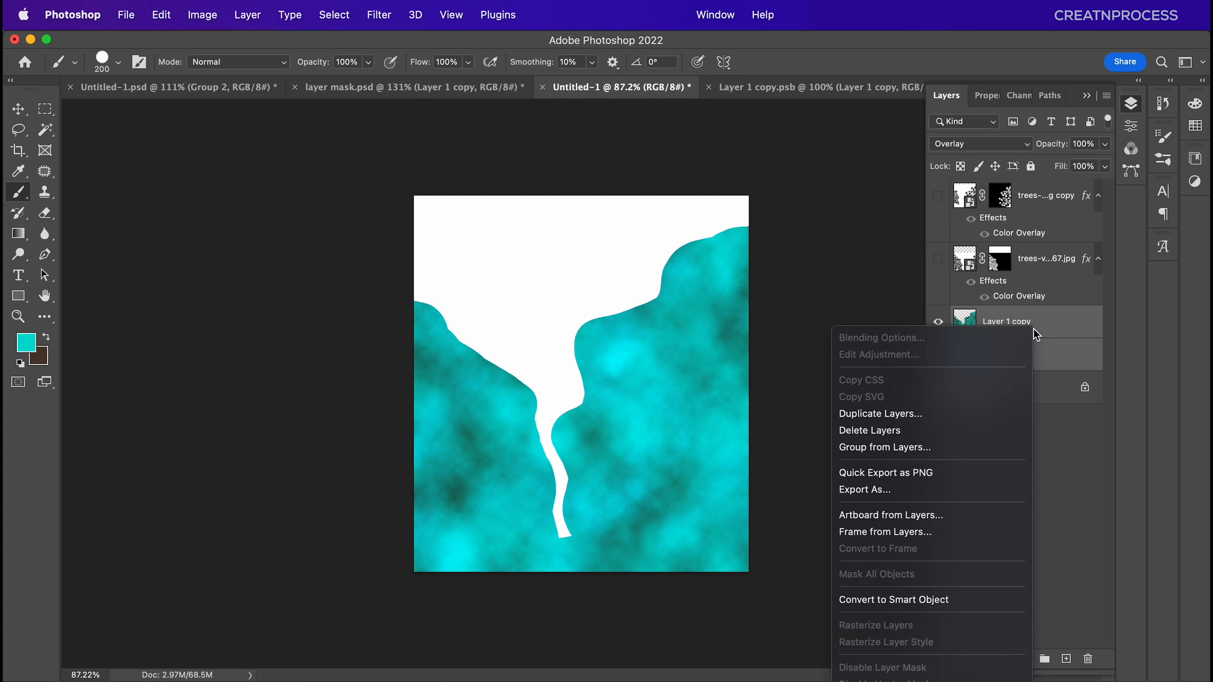
pyautogui.click(1074, 501)
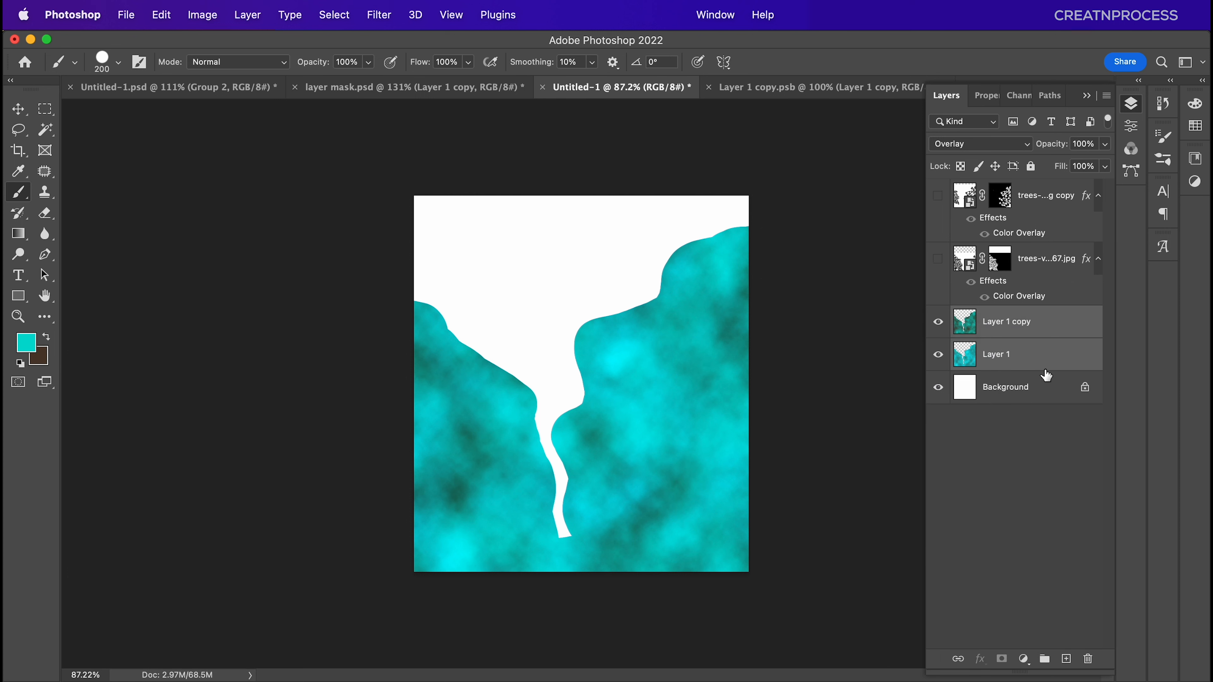
# Convert Layer 1 and Layer 1 copy each into a separate smart object.
pyautogui.click(1046, 365)
pyautogui.rightClick(1047, 365)
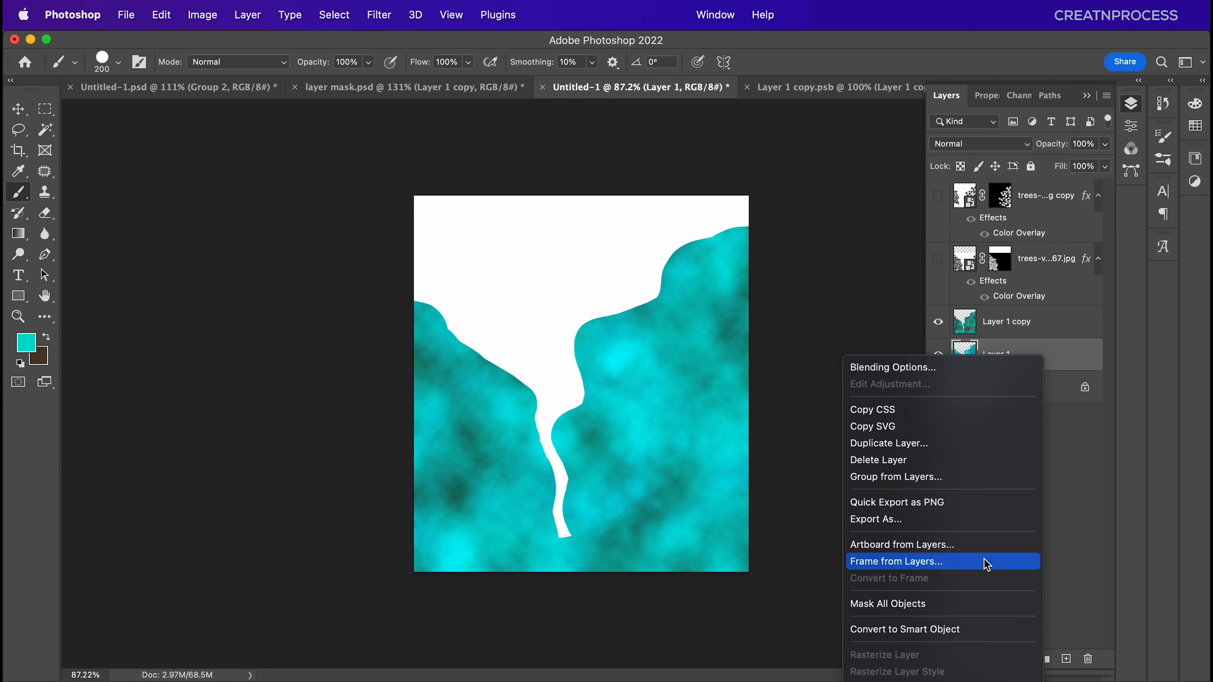
pyautogui.click(967, 630)
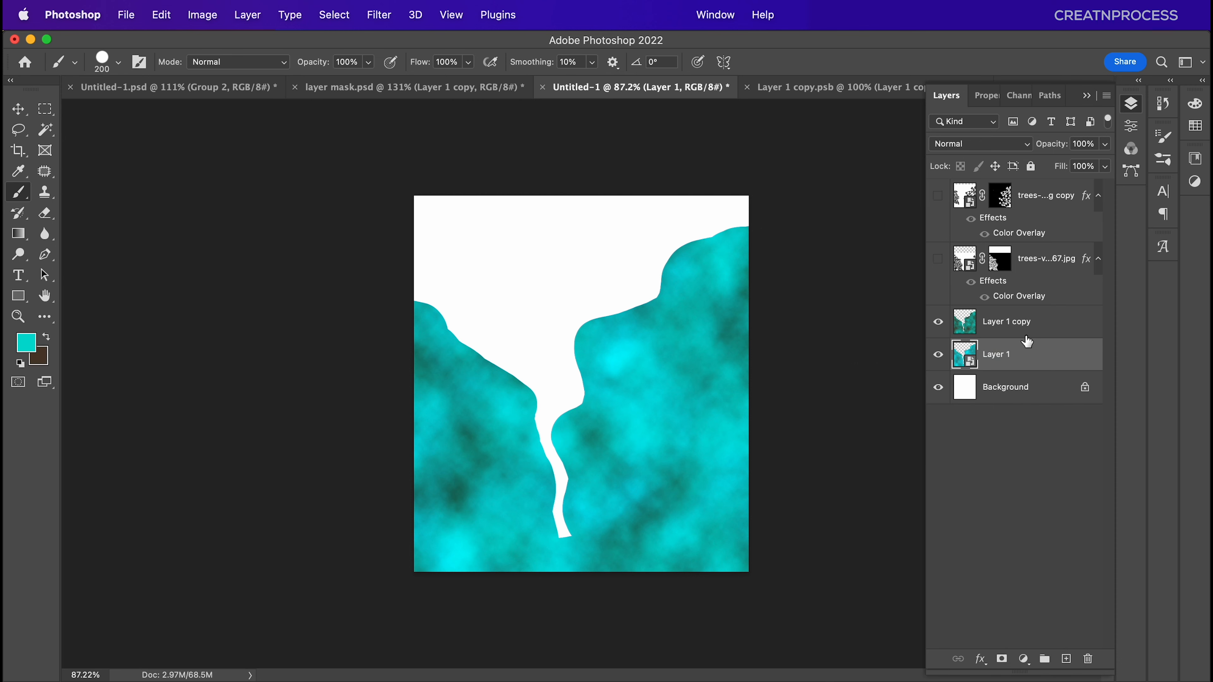
pyautogui.click(1048, 323)
pyautogui.rightClick(1053, 324)
pyautogui.click(979, 600)
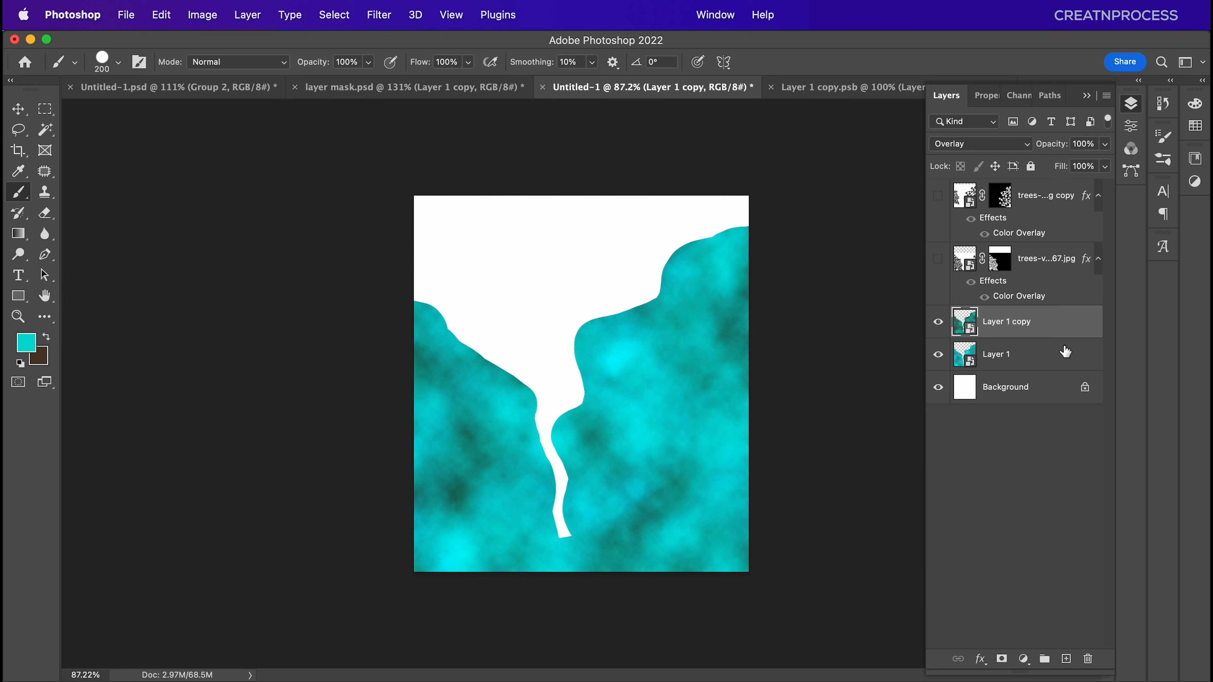
# Combine the Layer 1 and Layer 1 copy smart objects into a single smart object.
pyautogui.keyDown('shift'); pyautogui.click(1066, 365); pyautogui.keyUp('shift')
pyautogui.rightClick(1066, 364)
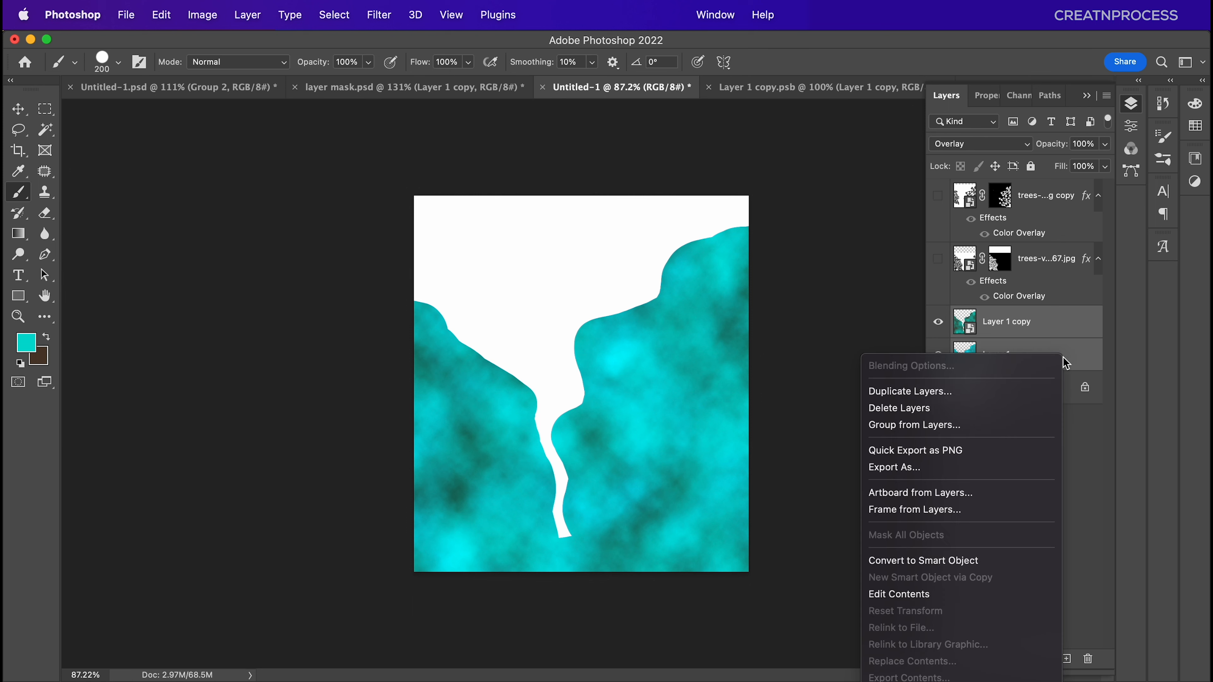
pyautogui.click(972, 560)
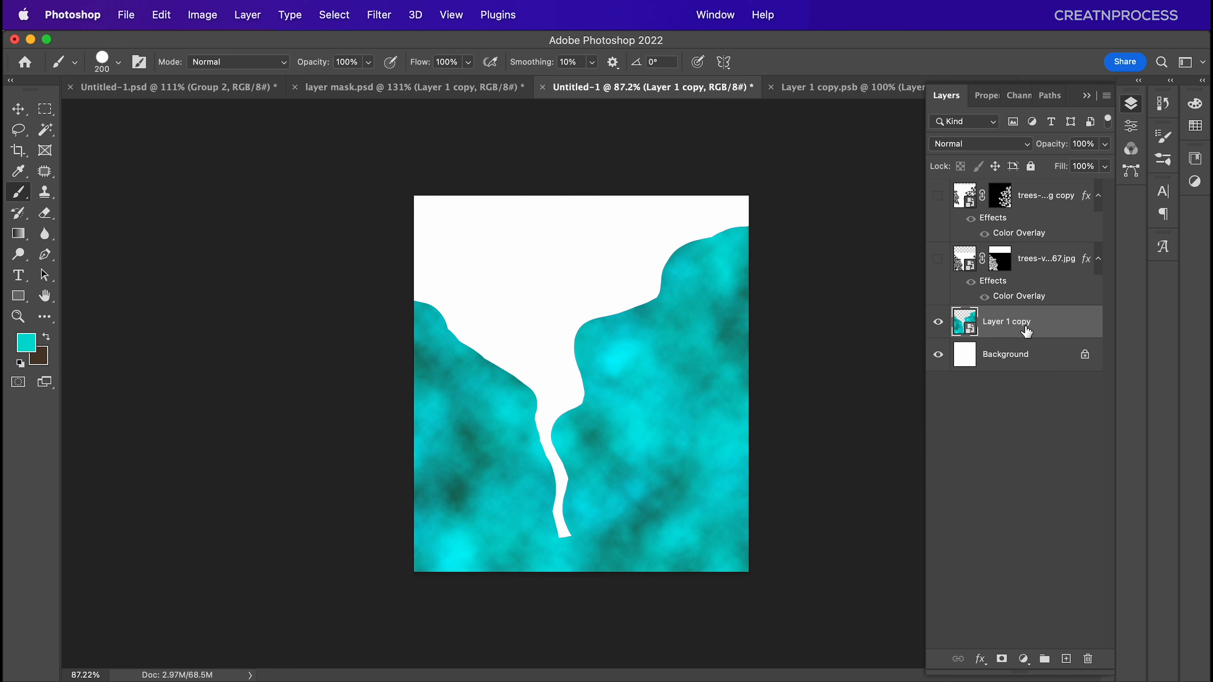
# Apply the Ripple distort filter to the combined smart object with an amount of -115% and size Large.
pyautogui.click(382, 15)
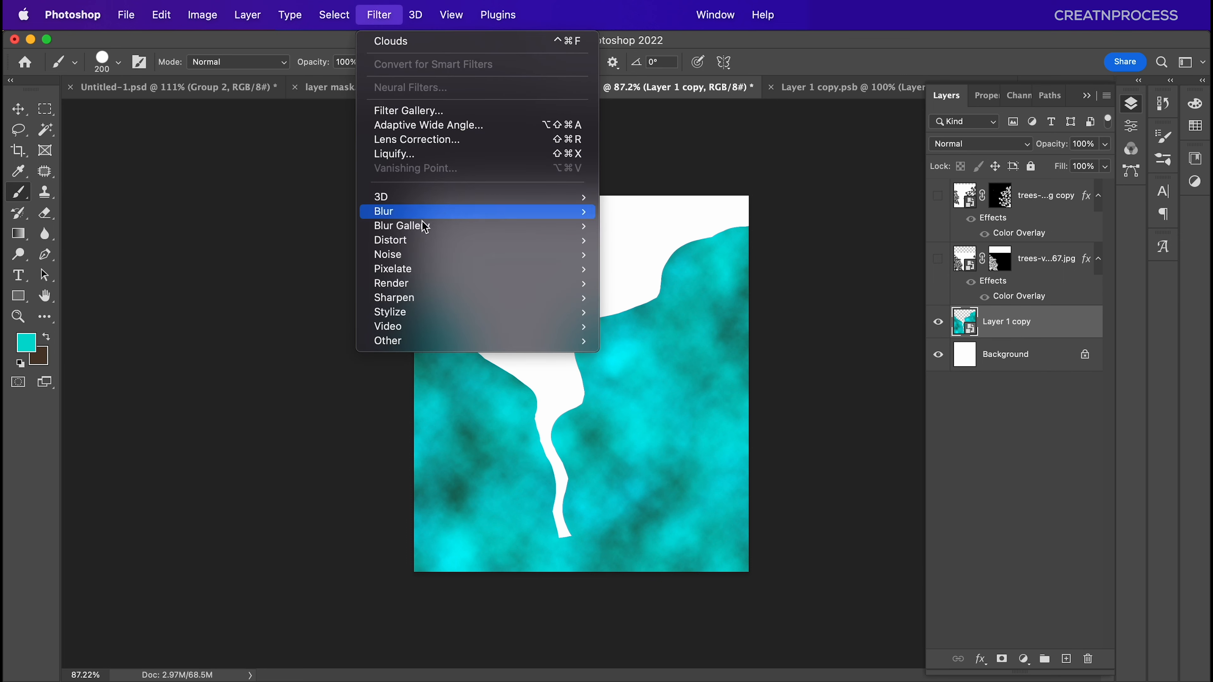
pyautogui.moveTo(429, 255)
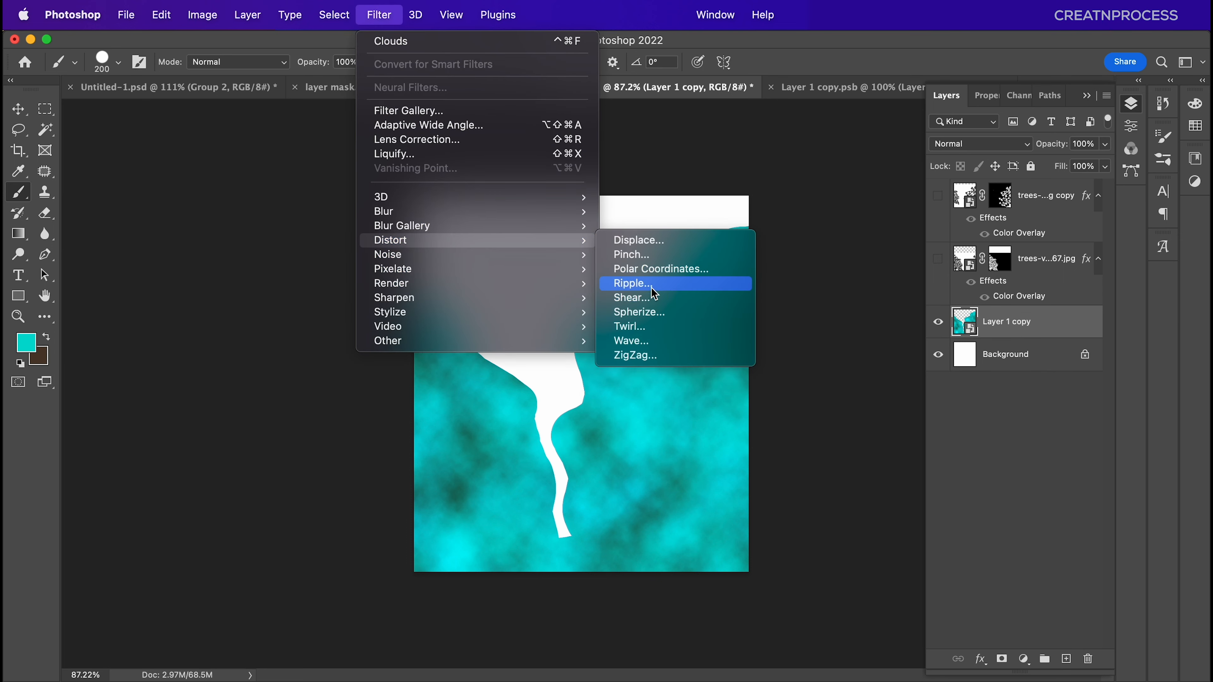
pyautogui.click(666, 289)
pyautogui.click(1018, 358)
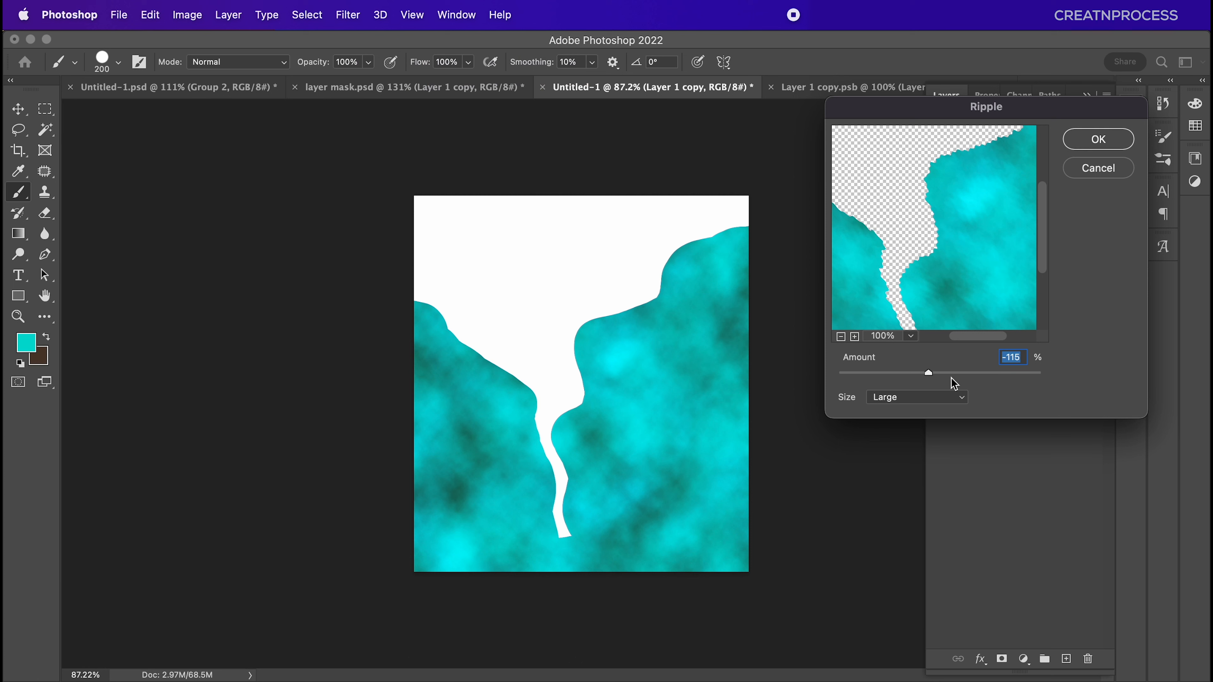
pyautogui.moveTo(934, 250); pyautogui.dragTo(1001, 247)
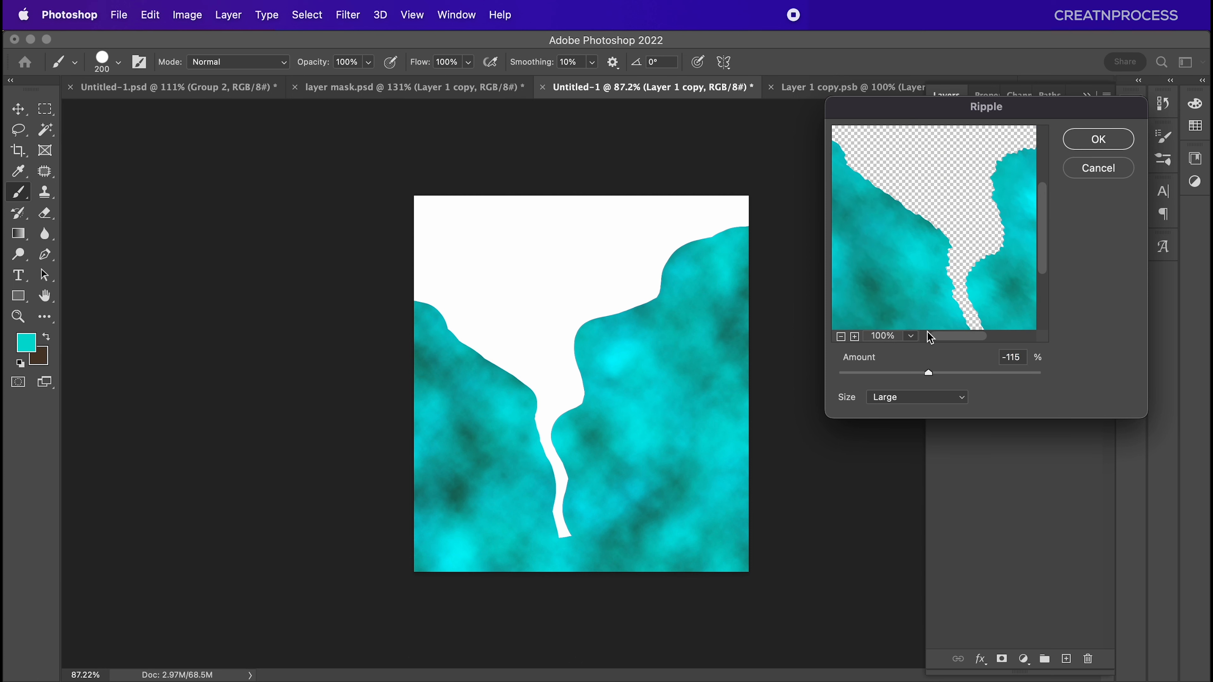
pyautogui.click(855, 337)
pyautogui.click(854, 337)
pyautogui.click(855, 336)
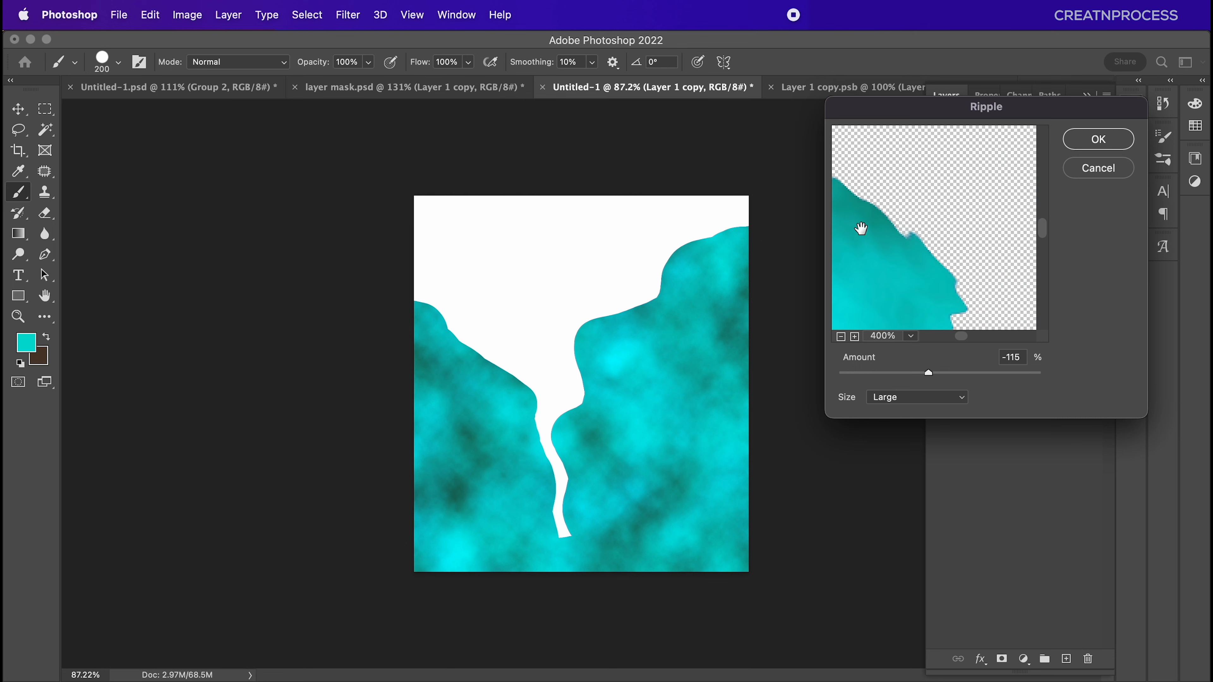
pyautogui.click(1067, 146)
pyautogui.scroll(3, 571, 373)
pyautogui.scroll(-2, 600, 415)
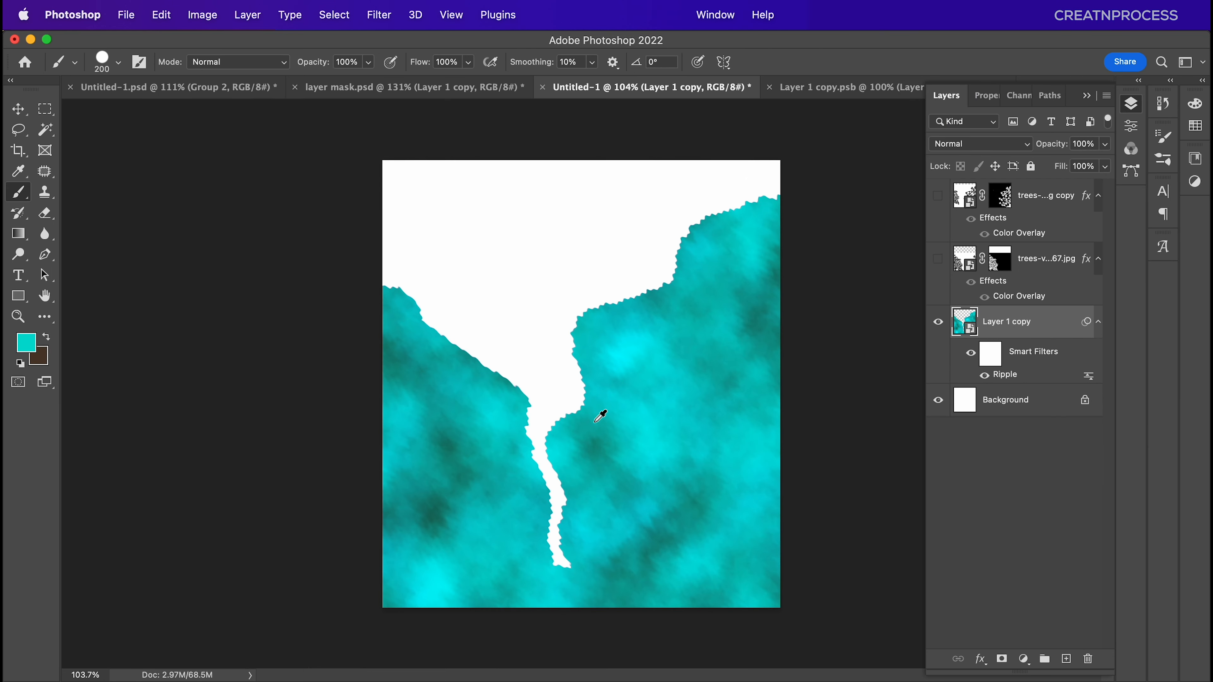
pyautogui.scroll(2, 600, 416)
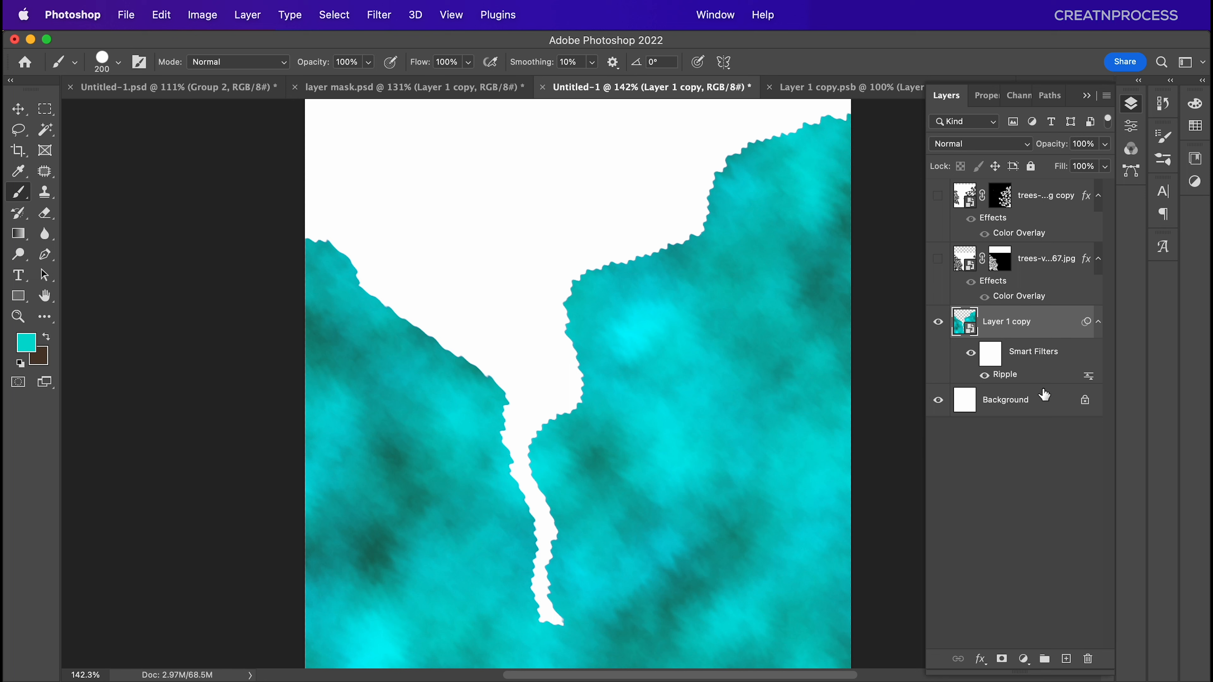
# Open the combined smart object and add an Inner Bevel to its Layer 1 copy, sized 101 px with depth raised past 220%.
pyautogui.click(1097, 323)
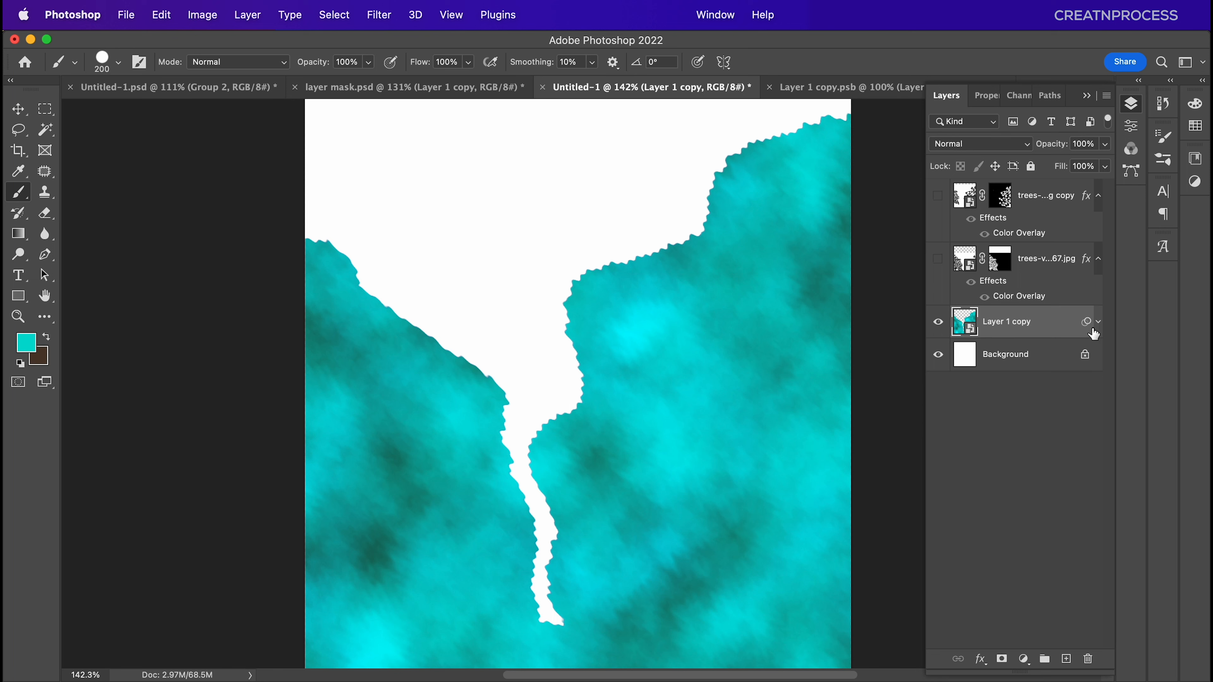
pyautogui.doubleClick(968, 333)
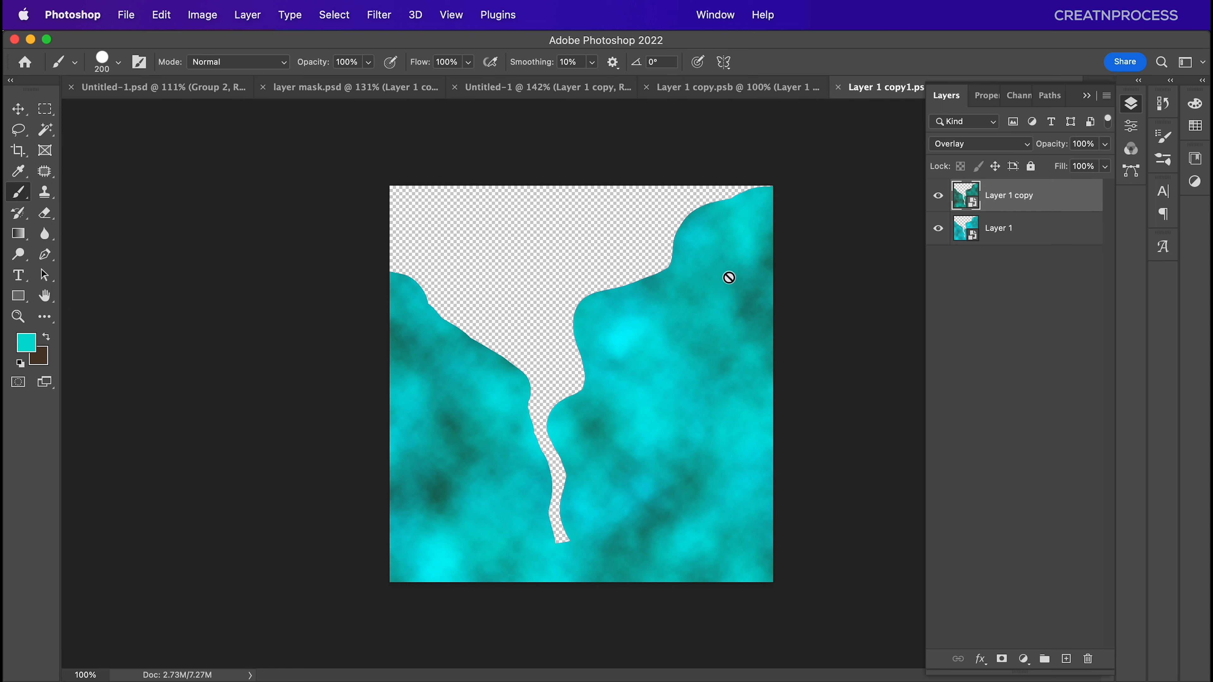
pyautogui.doubleClick(1087, 209)
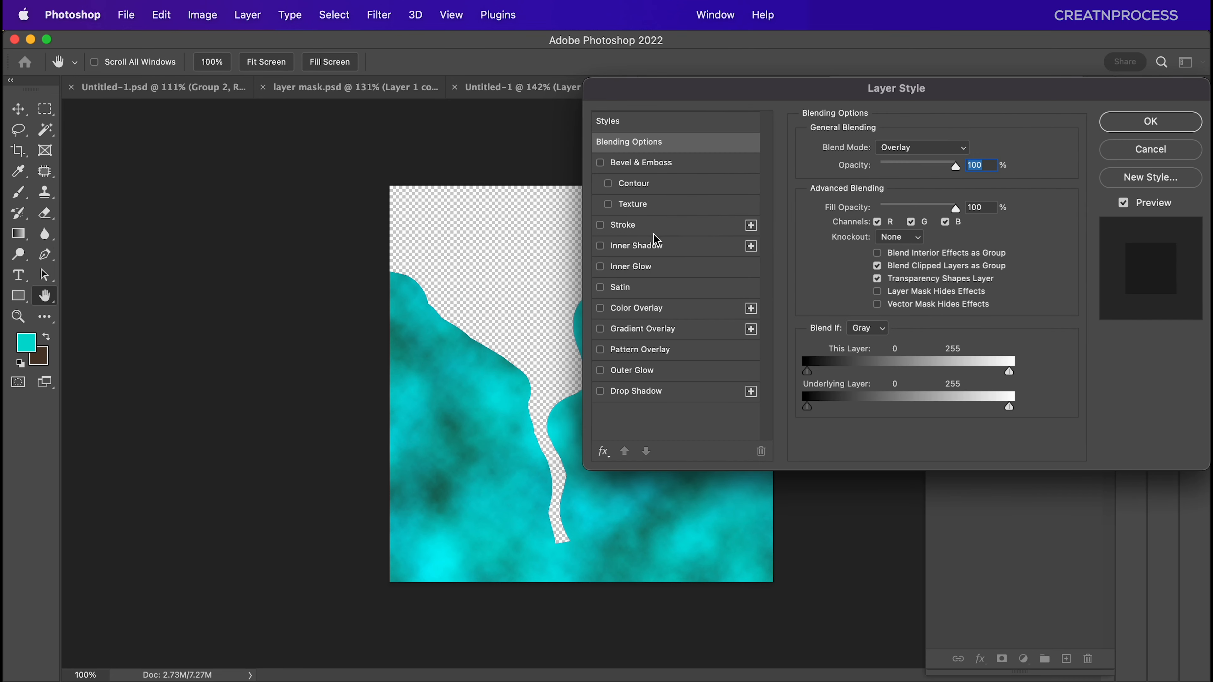
pyautogui.click(619, 167)
pyautogui.moveTo(718, 99); pyautogui.dragTo(898, 97)
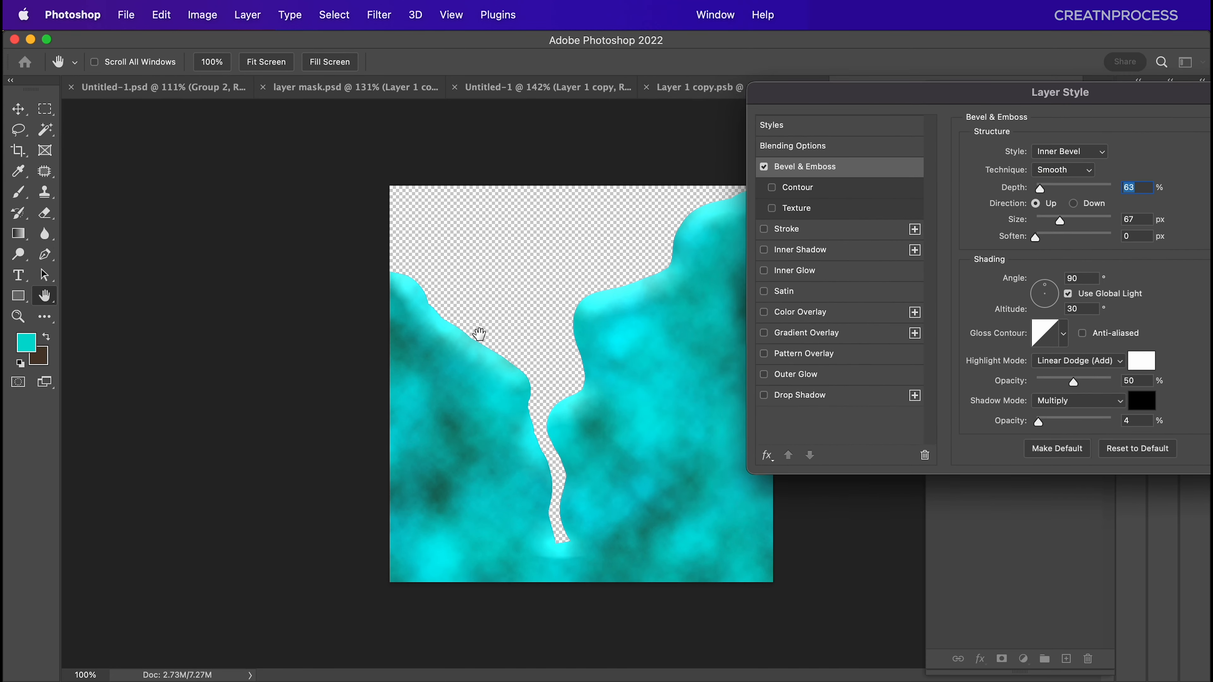
pyautogui.moveTo(1042, 190)
pyautogui.mouseDown()
pyautogui.moveTo(1057, 191)
pyautogui.moveTo(1041, 194)
pyautogui.moveTo(1070, 222)
pyautogui.moveTo(1052, 192)
pyautogui.mouseUp()
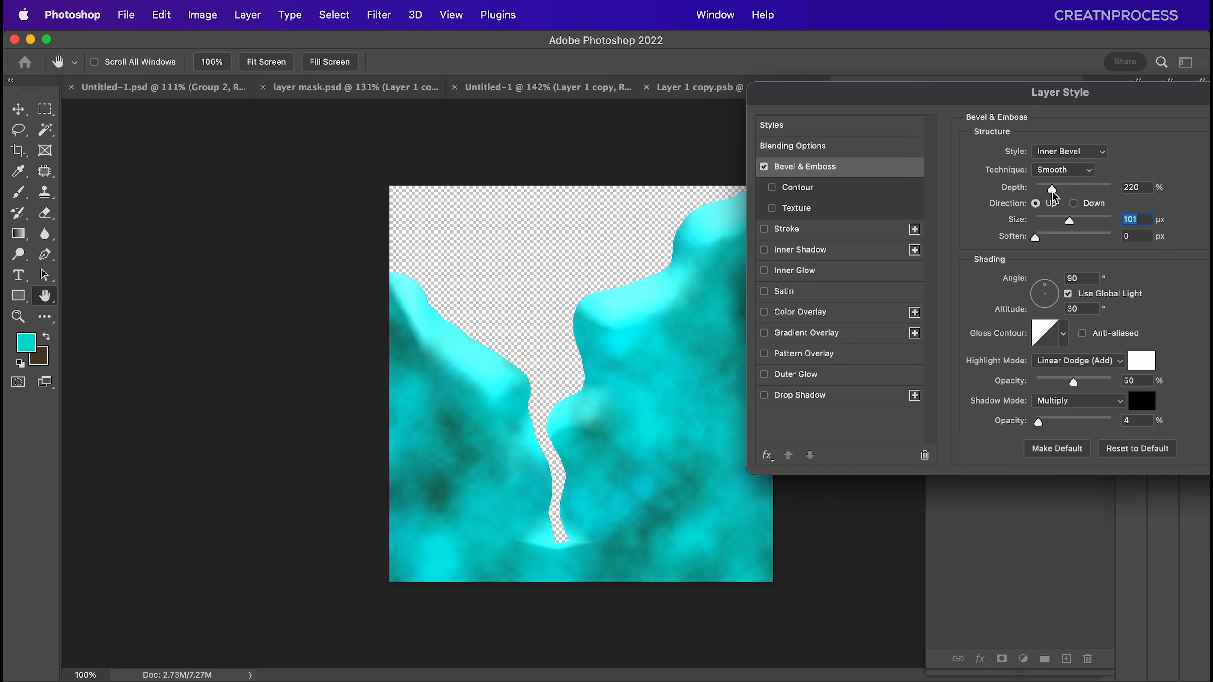
pyautogui.moveTo(1057, 108); pyautogui.dragTo(935, 116)
pyautogui.moveTo(929, 197)
pyautogui.mouseDown()
pyautogui.moveTo(942, 229)
pyautogui.moveTo(915, 198)
pyautogui.moveTo(937, 196)
pyautogui.mouseUp()
pyautogui.click(1190, 135)
pyautogui.scroll(-5, 636, 380)
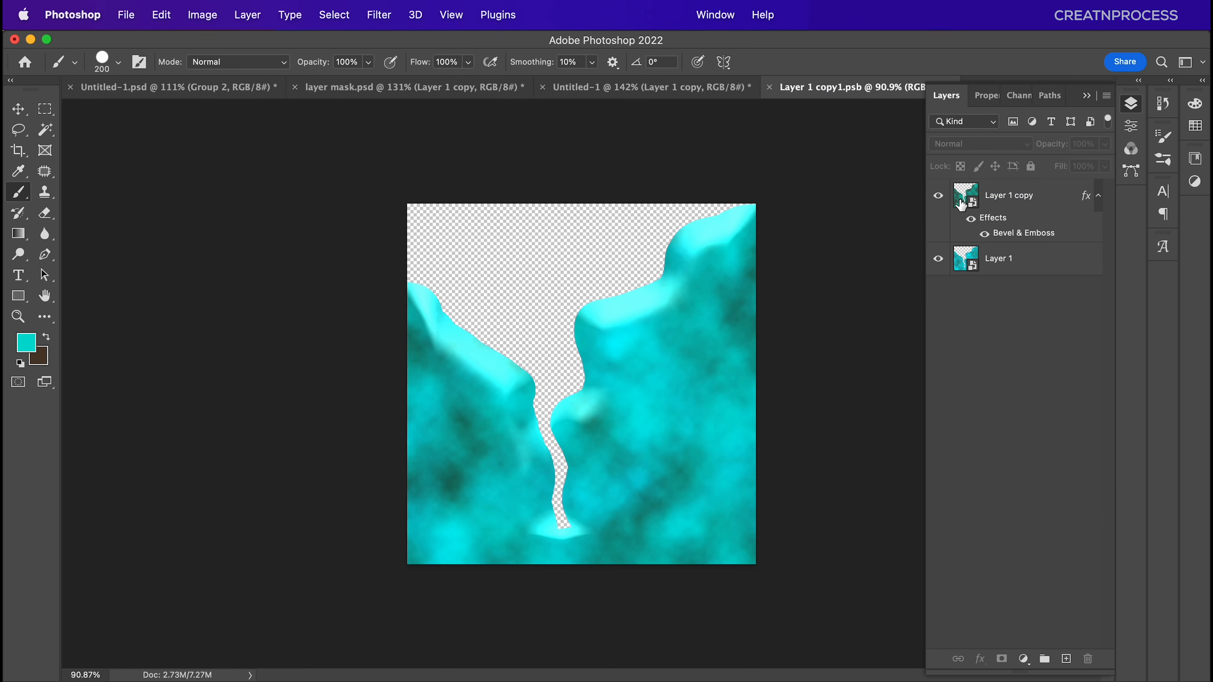
# Save the smart object's contents and return to Untitled-1 to check the rippled, bevelled shape.
pyautogui.click(962, 205)
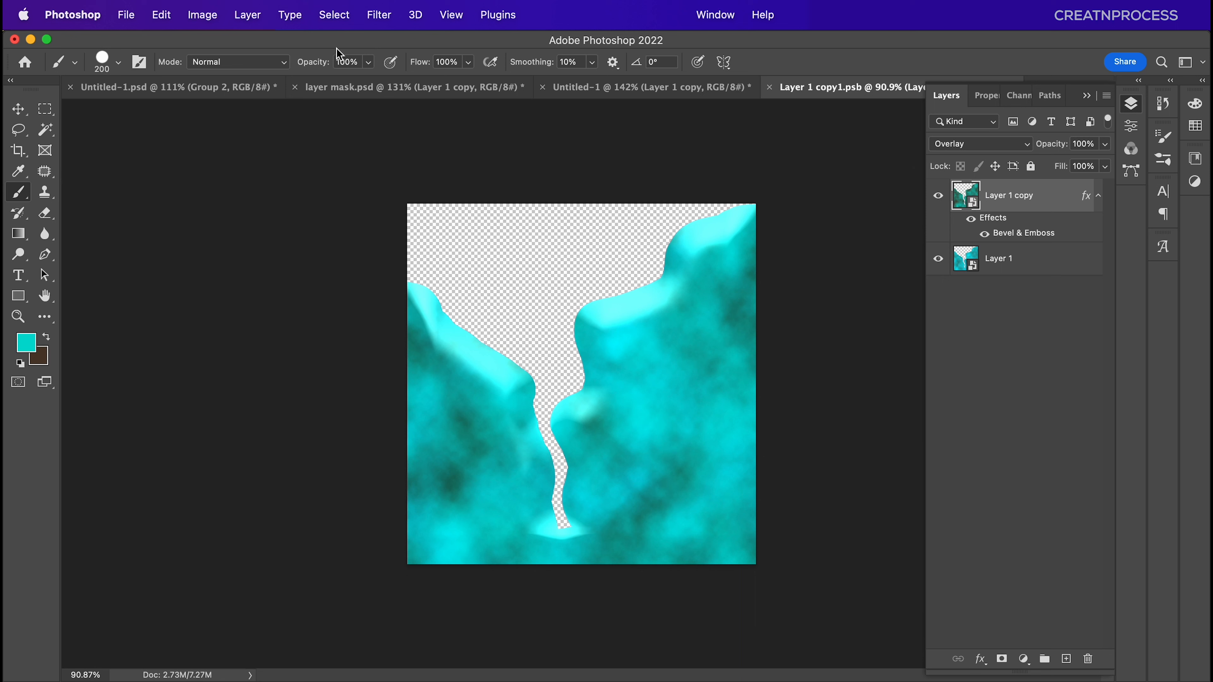
pyautogui.click(123, 20)
pyautogui.click(167, 180)
pyautogui.click(631, 90)
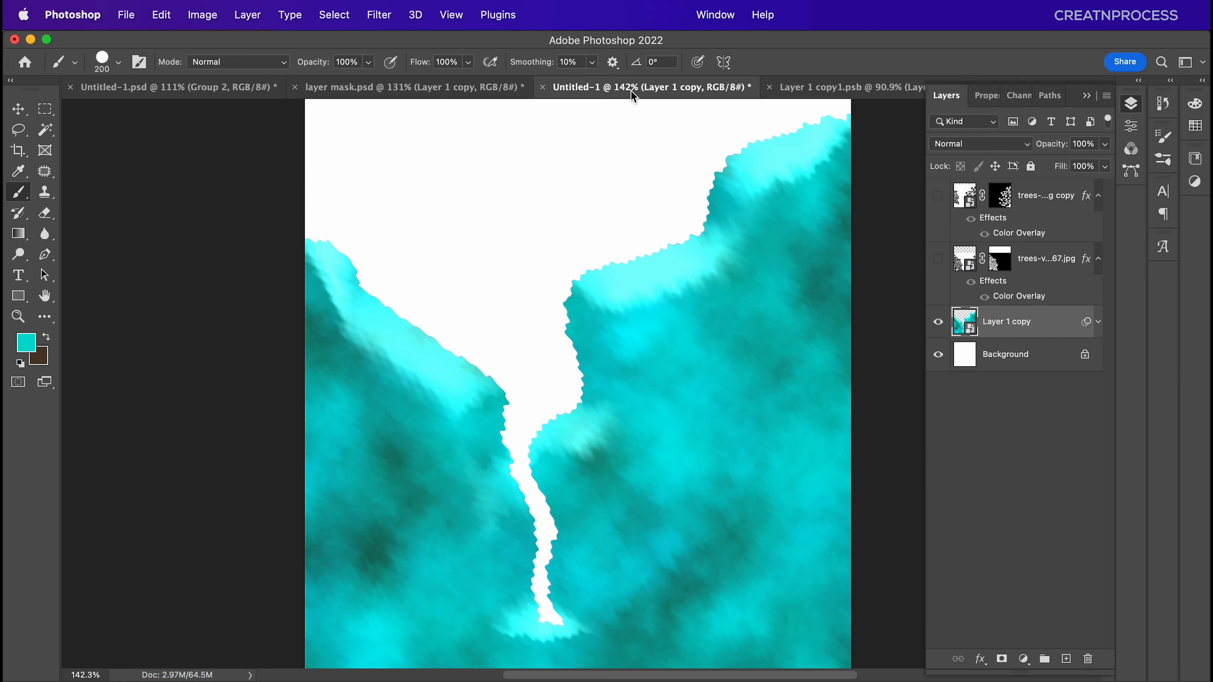
pyautogui.scroll(-5, 685, 335)
pyautogui.scroll(4, 685, 335)
pyautogui.scroll(-3, 683, 335)
pyautogui.scroll(3, 668, 344)
pyautogui.scroll(-1, 659, 351)
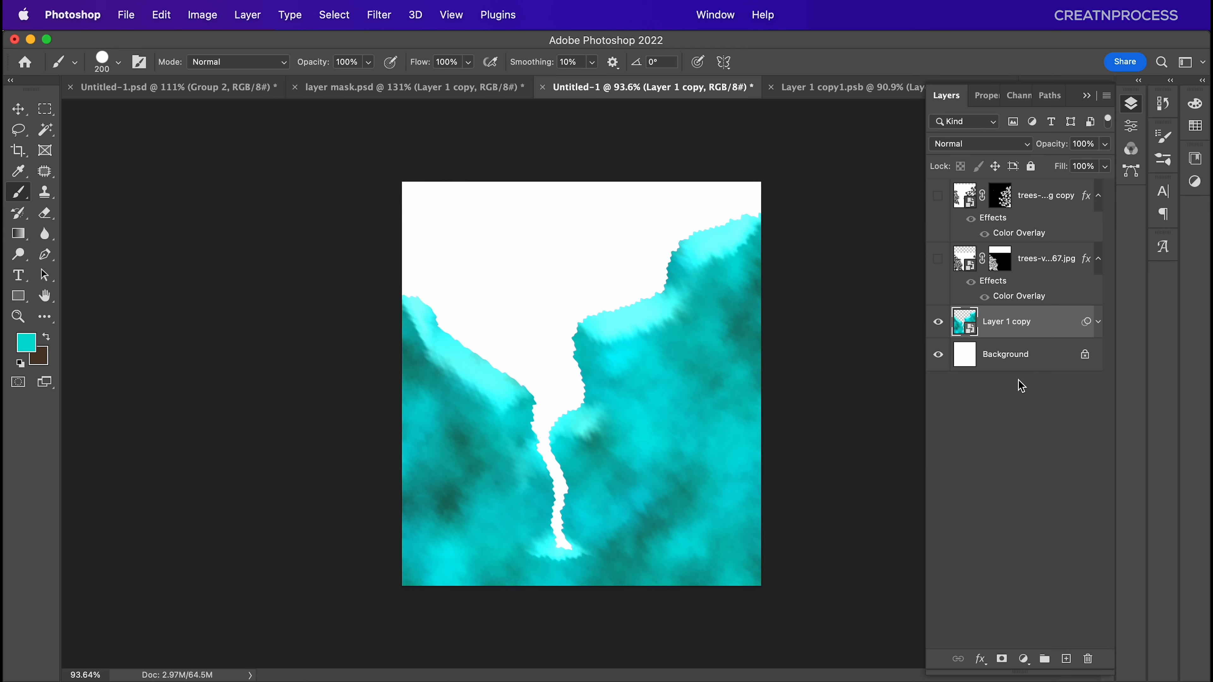
# Unlock the Background layer and give it a dark blue 052143 Color Overlay.
pyautogui.click(1085, 357)
pyautogui.doubleClick(1067, 356)
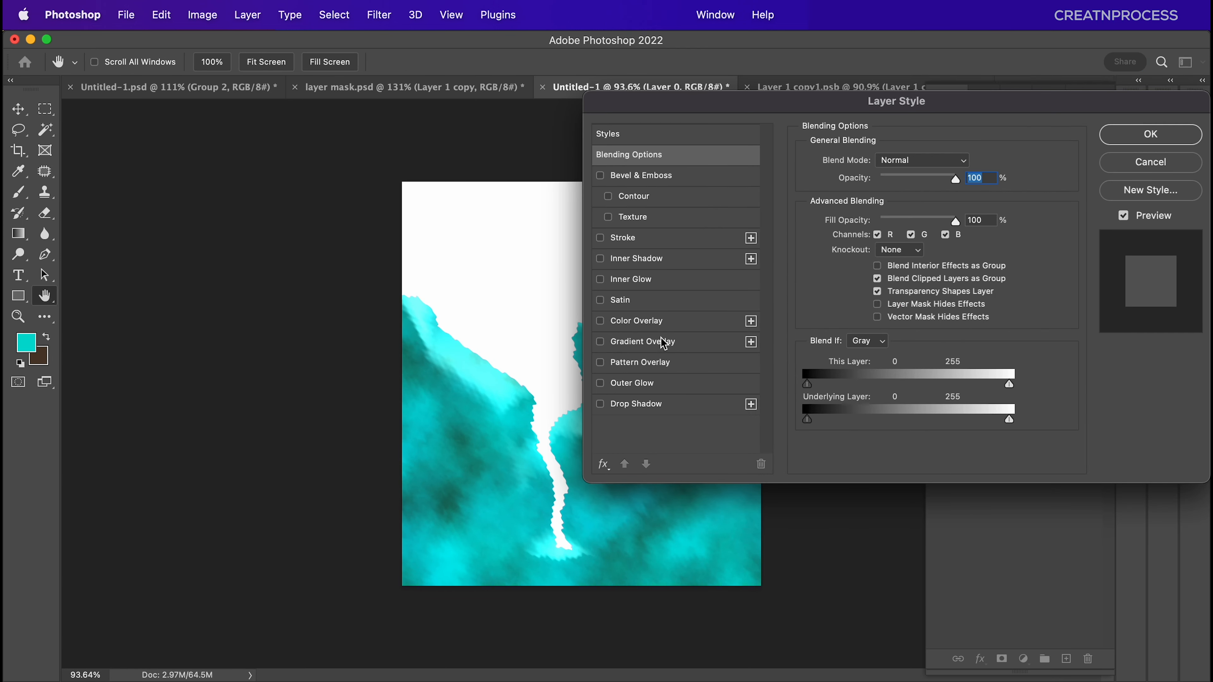
pyautogui.click(661, 329)
pyautogui.click(958, 160)
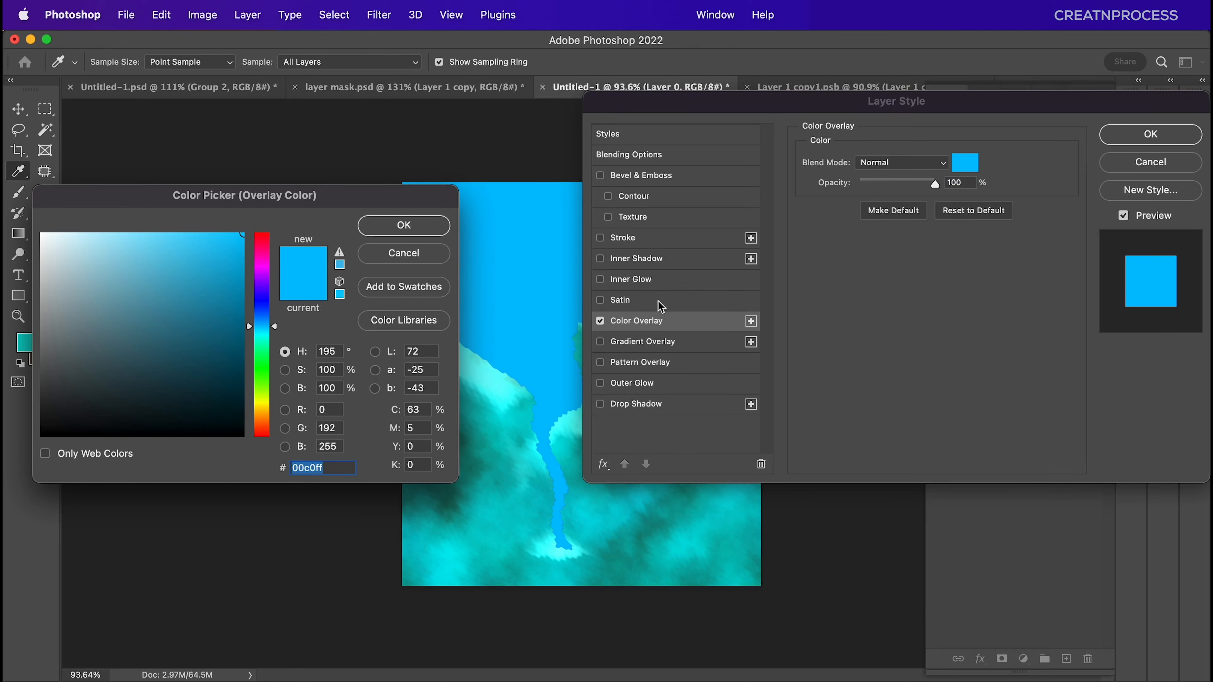
pyautogui.click(243, 396)
pyautogui.click(241, 375)
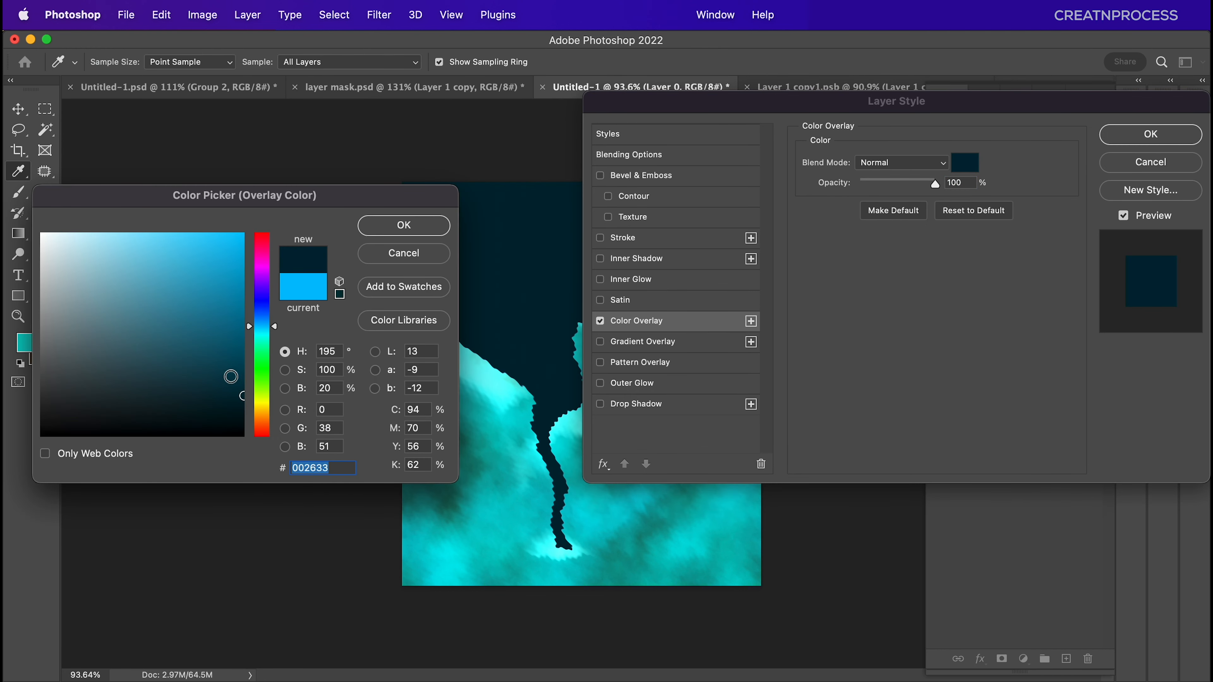
pyautogui.moveTo(258, 321); pyautogui.dragTo(261, 316)
pyautogui.click(229, 382)
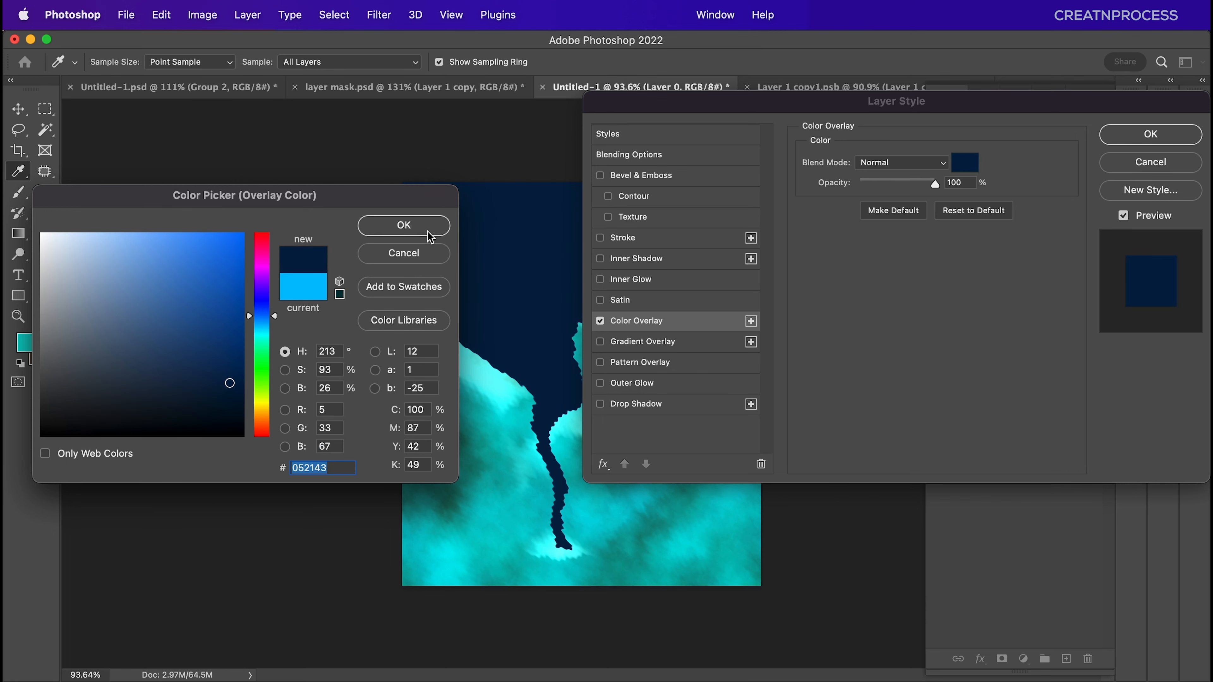
pyautogui.click(429, 234)
pyautogui.click(1141, 139)
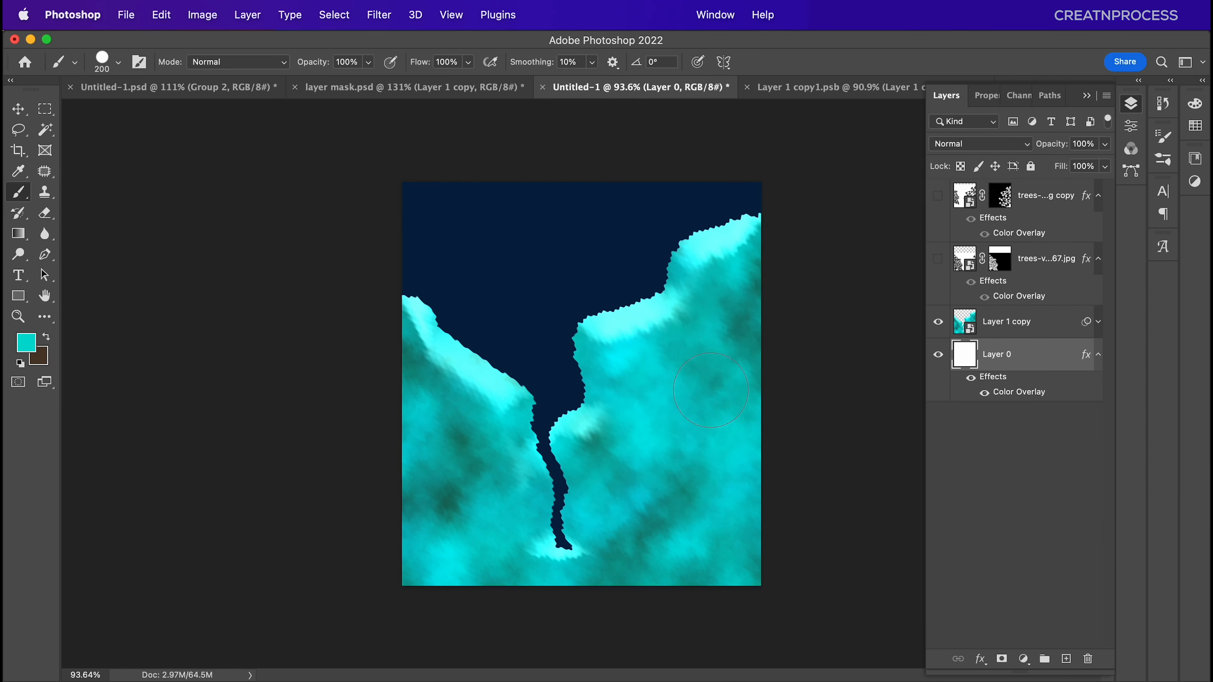
# Add an Inner Glow effect to Layer 1 copy and set the glow colour to blue 006cff.
pyautogui.click(1008, 333)
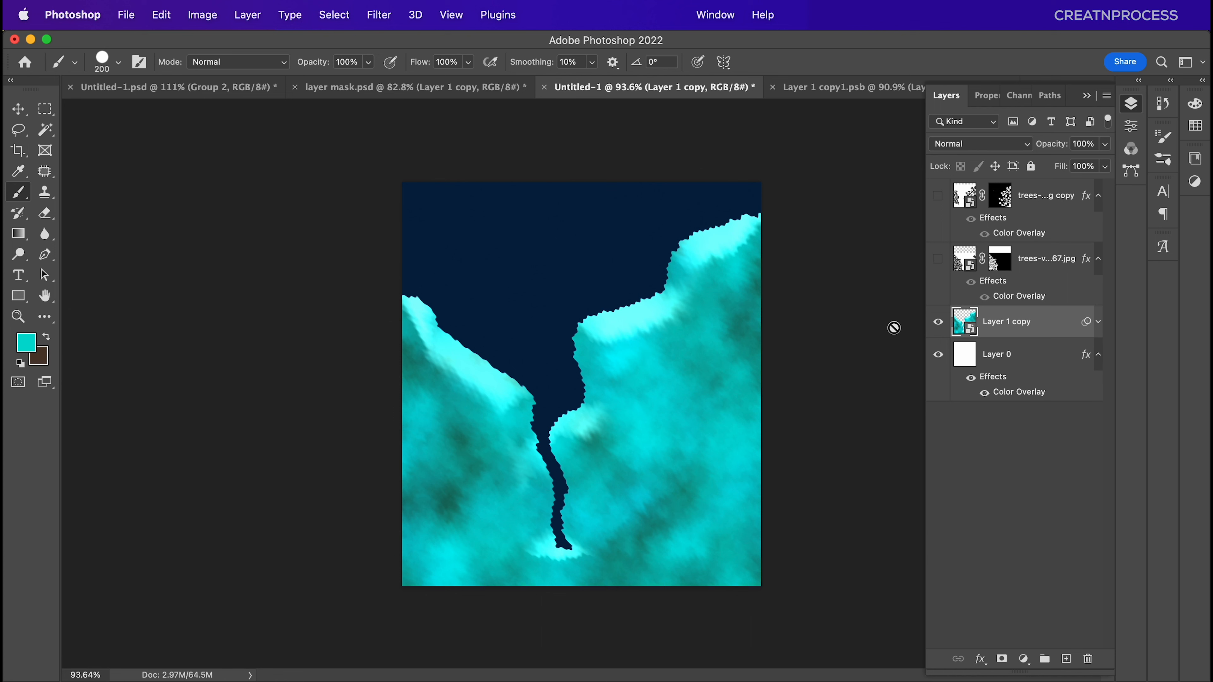
pyautogui.doubleClick(1065, 339)
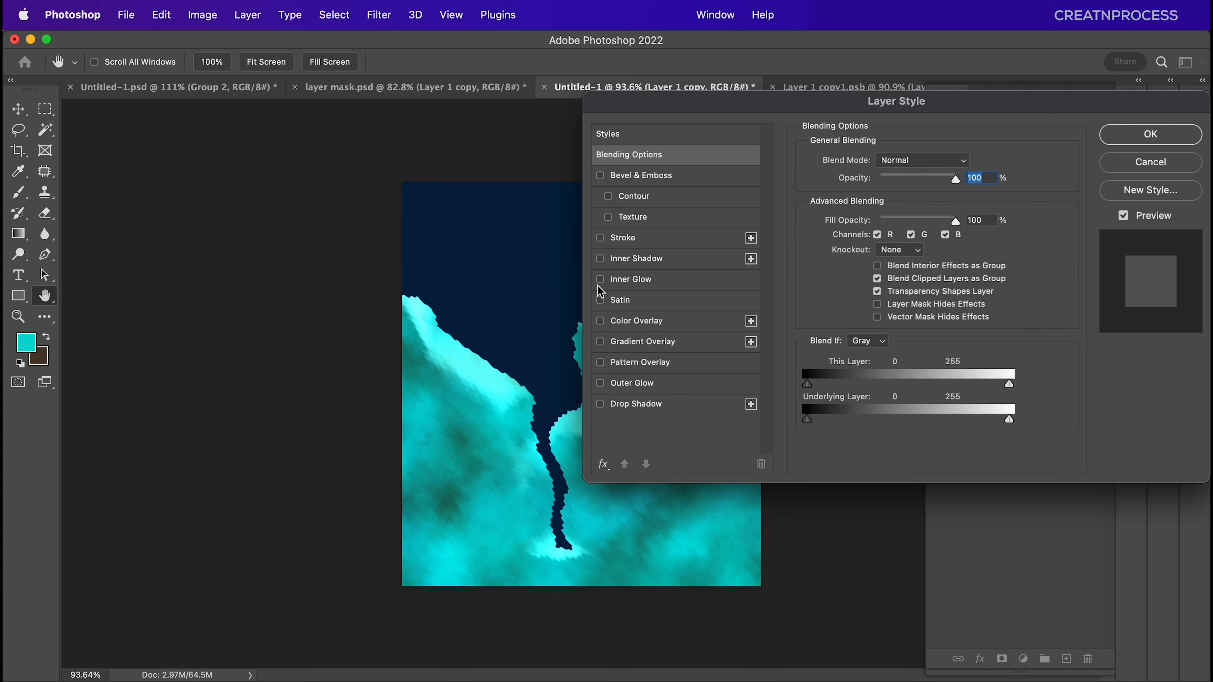
pyautogui.click(638, 280)
pyautogui.click(841, 218)
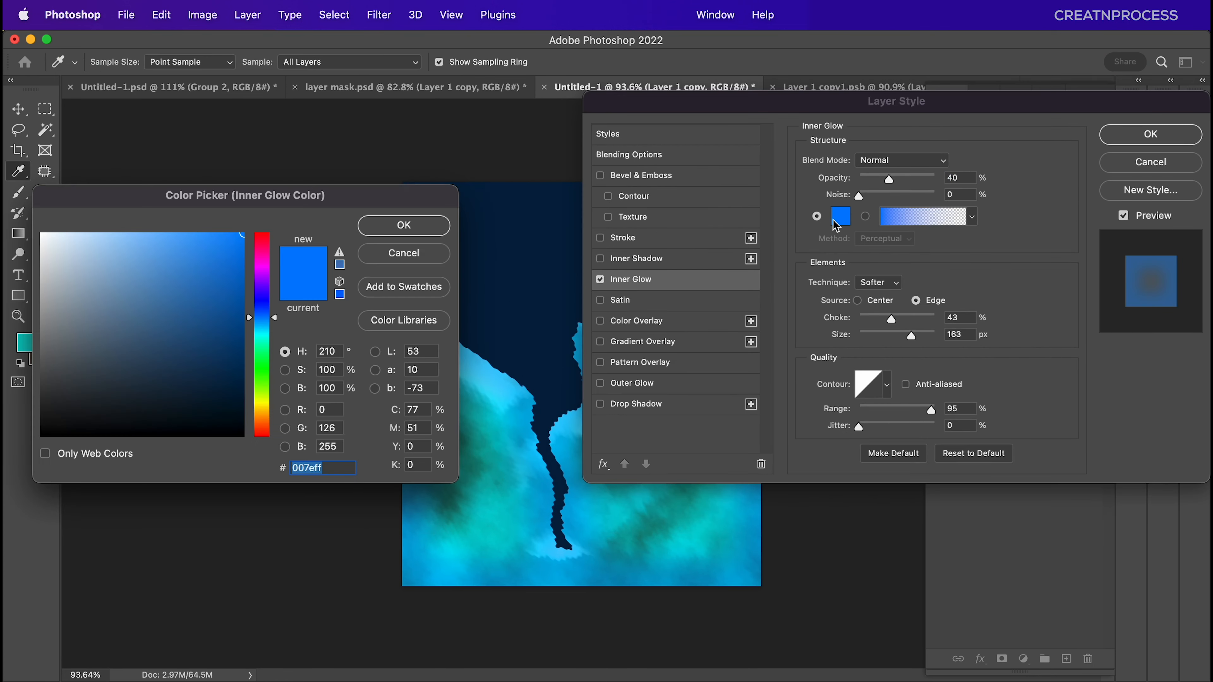
pyautogui.moveTo(273, 323); pyautogui.dragTo(273, 320)
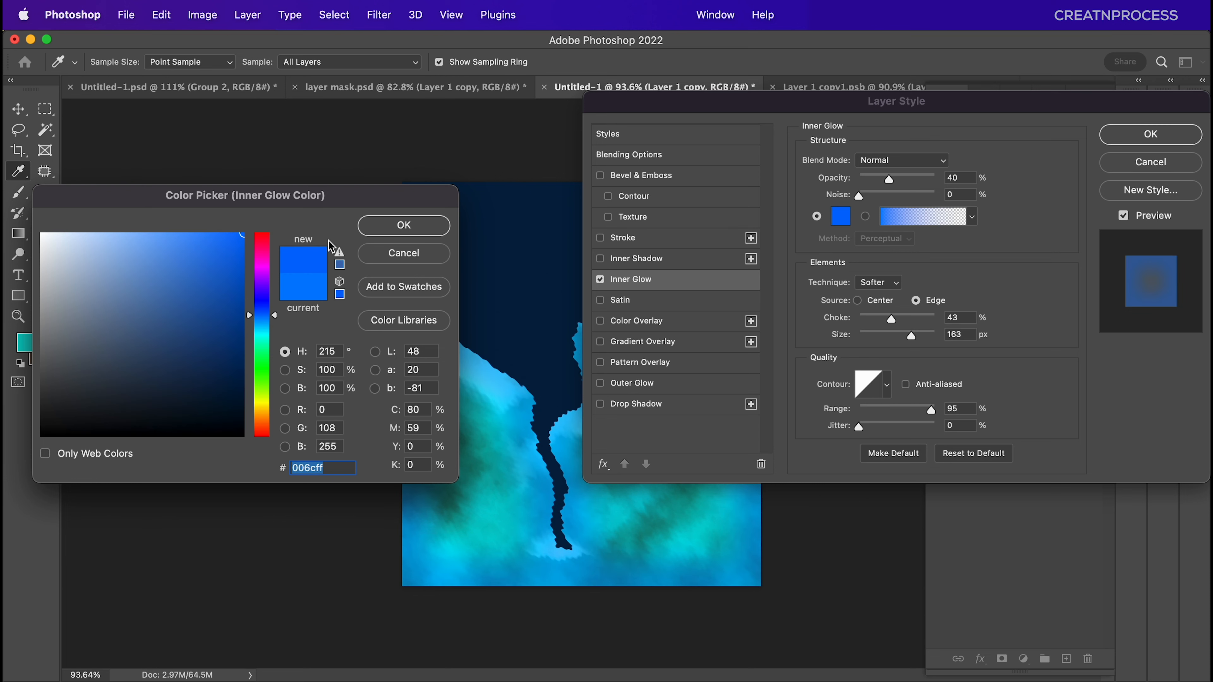
pyautogui.click(373, 226)
# Fine-tune the Inner Glow's choke and opacity on Layer 1 copy and apply the layer style.
pyautogui.click(882, 314)
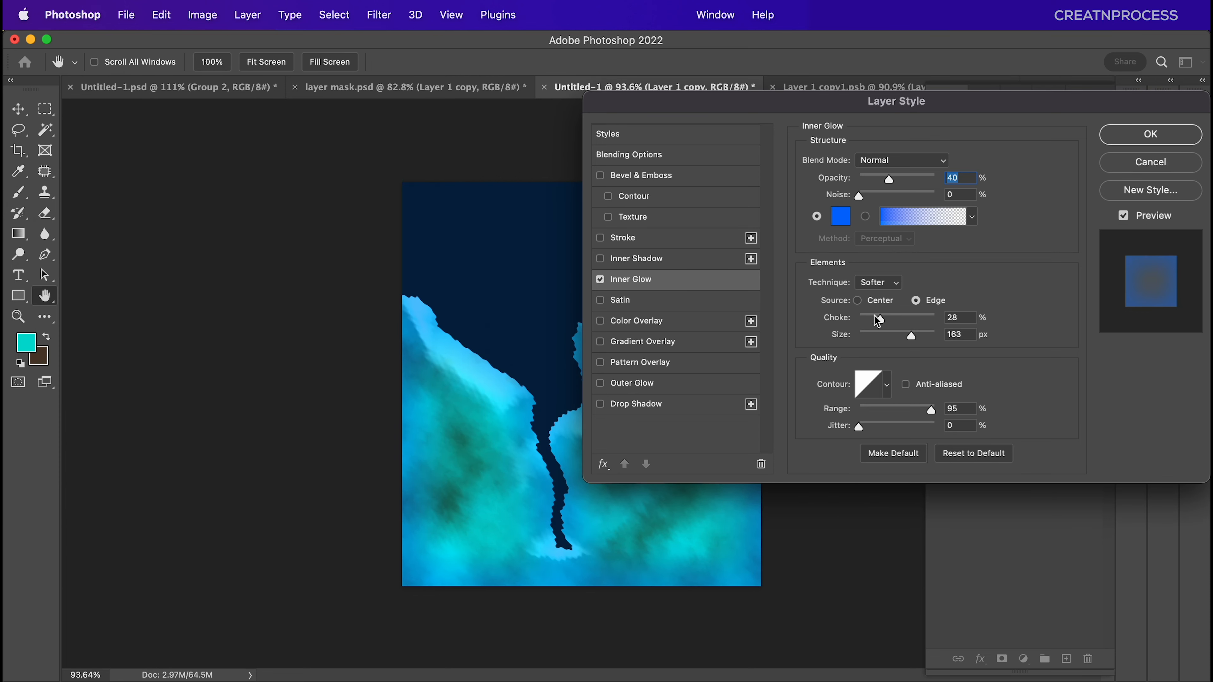
pyautogui.click(892, 180)
pyautogui.moveTo(891, 179); pyautogui.dragTo(887, 185)
pyautogui.moveTo(892, 324)
pyautogui.mouseDown()
pyautogui.moveTo(869, 318)
pyautogui.moveTo(888, 316)
pyautogui.mouseUp()
pyautogui.click(890, 286)
pyautogui.click(890, 319)
pyautogui.moveTo(890, 319); pyautogui.dragTo(887, 315)
pyautogui.click(1123, 143)
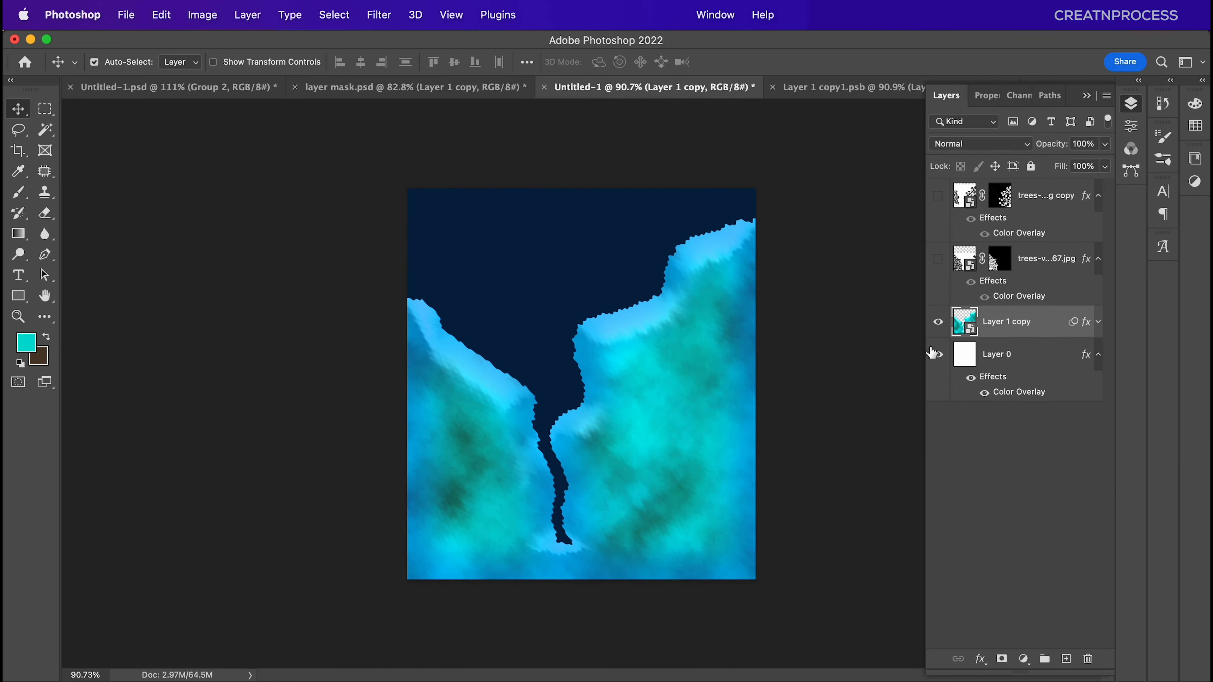
# Add a Curves adjustment clipped to Layer 1 copy and shape an S-curve with darker shadows and brighter highlights.
pyautogui.click(1023, 658)
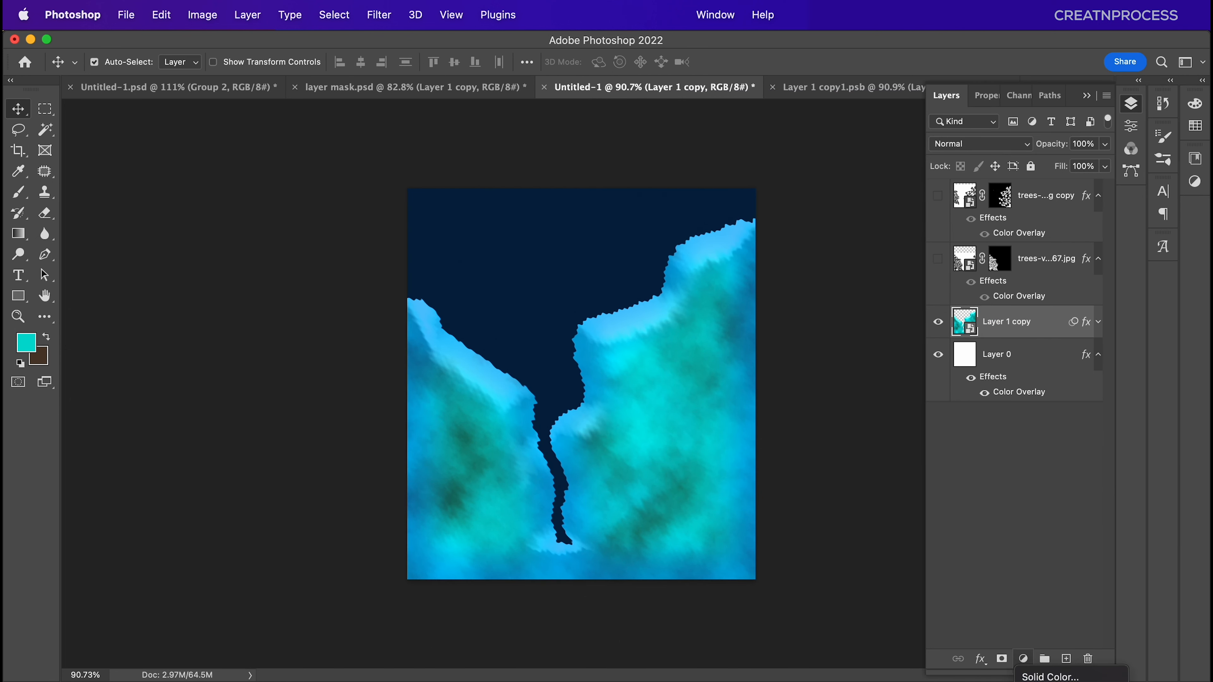
pyautogui.click(1051, 518)
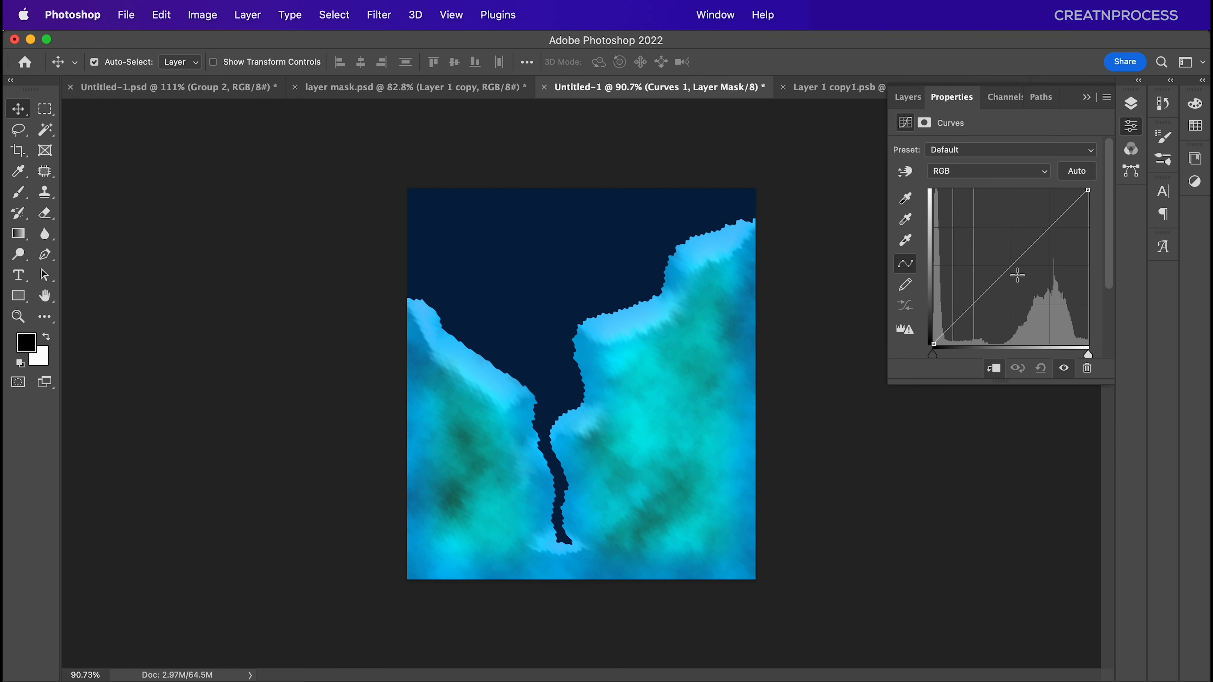
pyautogui.moveTo(989, 286); pyautogui.dragTo(989, 302)
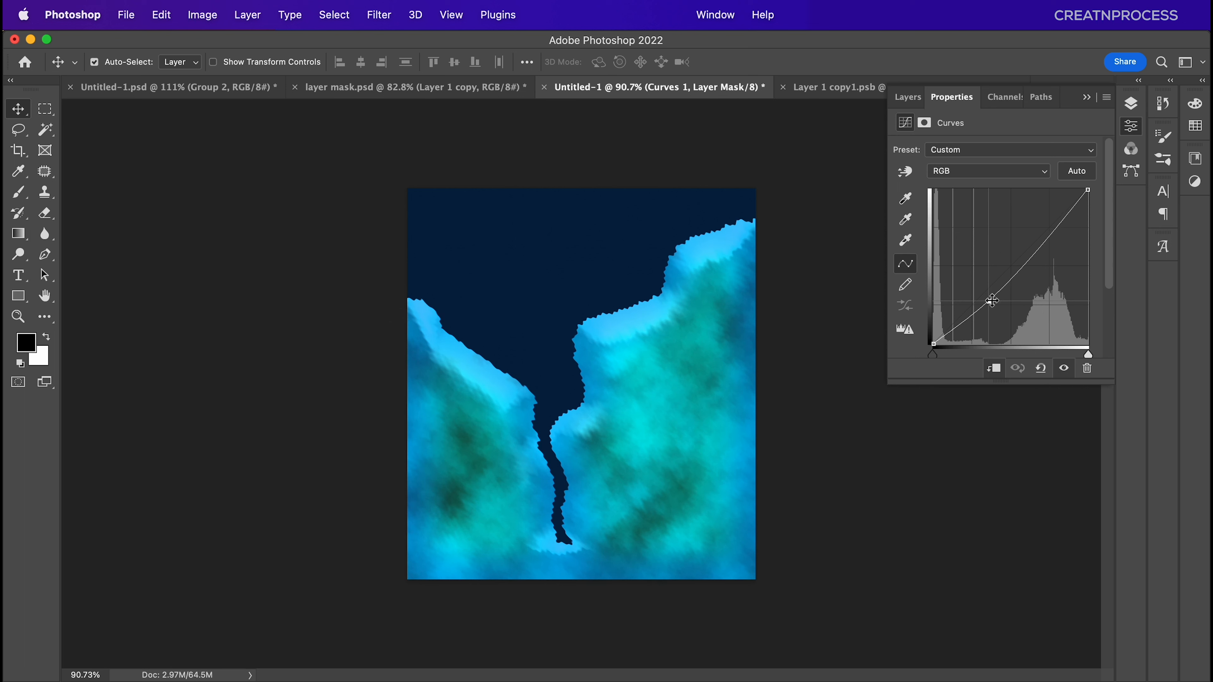
pyautogui.moveTo(1039, 243); pyautogui.dragTo(1028, 232)
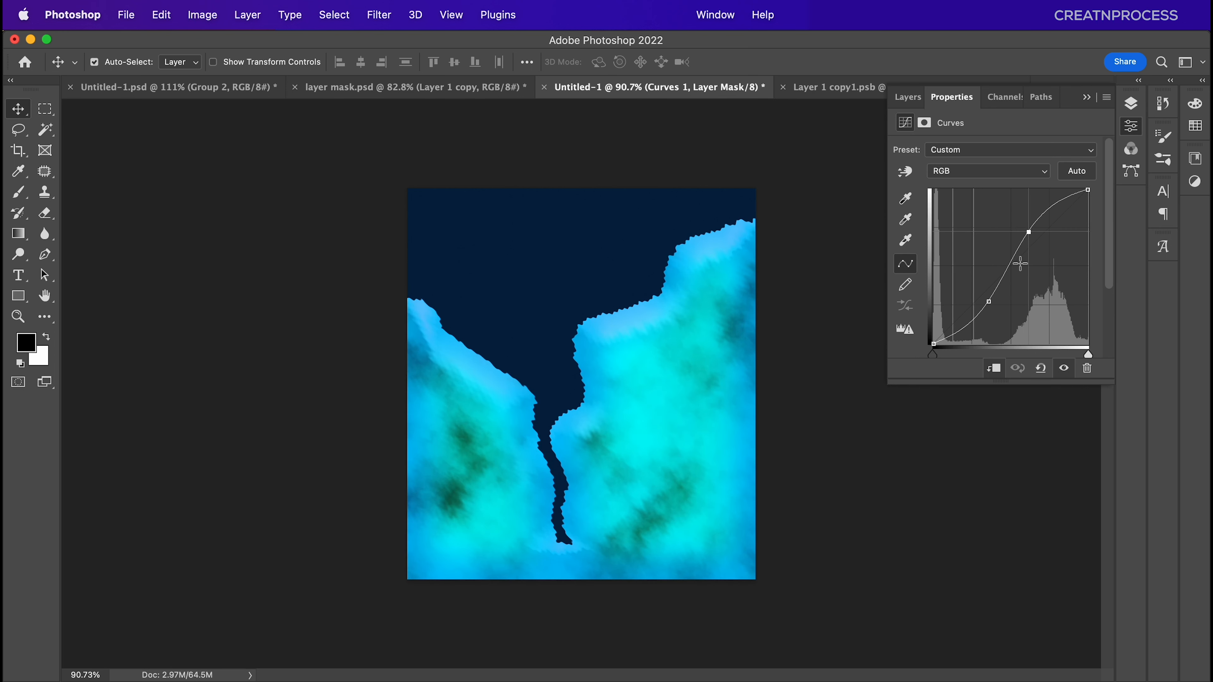
pyautogui.moveTo(987, 317); pyautogui.dragTo(992, 319)
pyautogui.moveTo(1028, 232); pyautogui.dragTo(1030, 230)
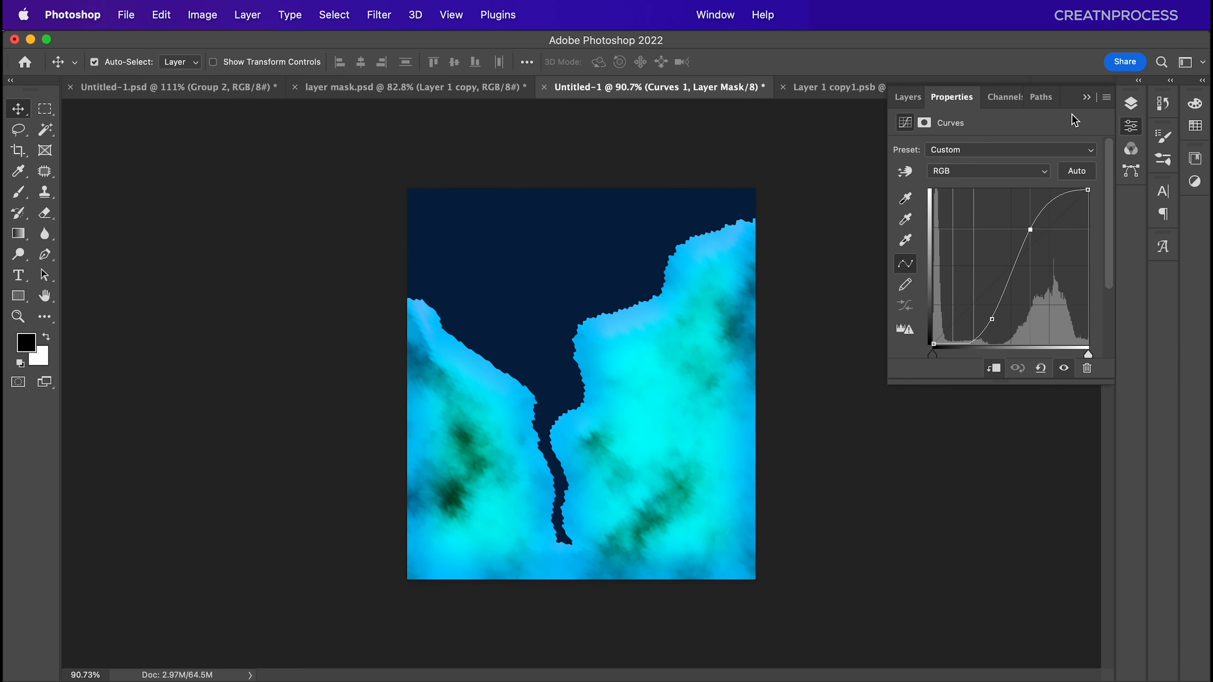
# Group Curves 1 with Layer 1 copy and toggle the group's visibility to check its contents.
pyautogui.click(1131, 103)
pyautogui.click(1064, 358)
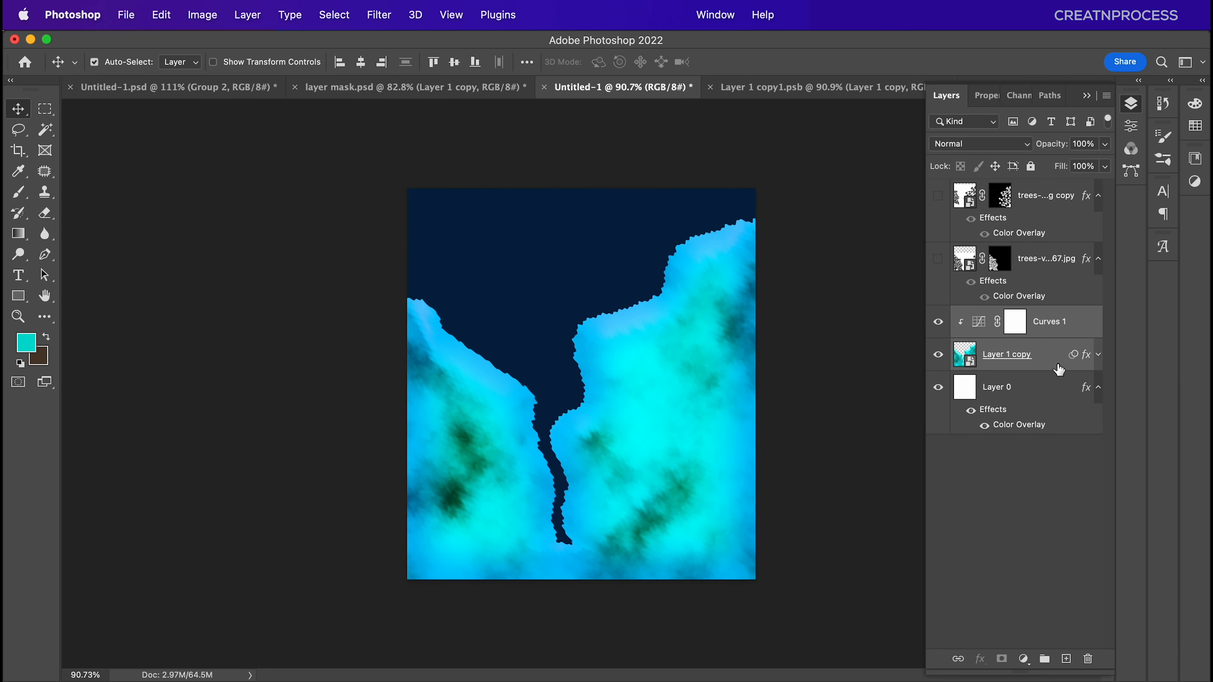
pyautogui.press('super+g')
pyautogui.click(938, 316)
pyautogui.click(938, 315)
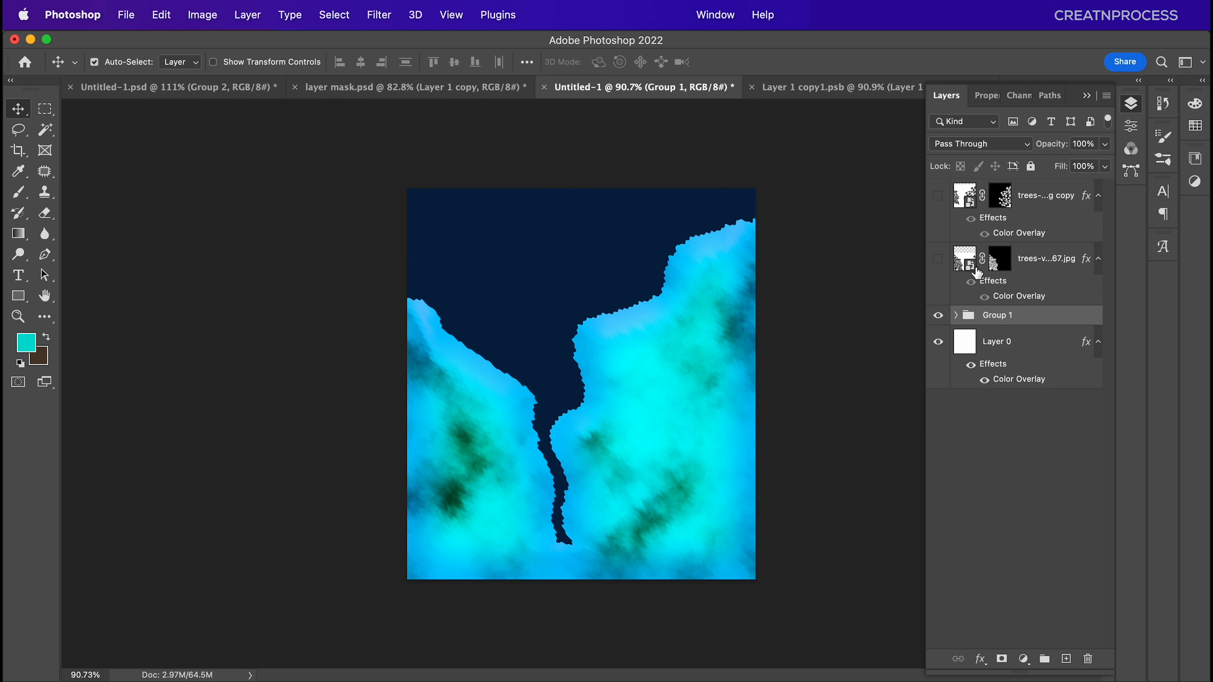
# Mask Group 1 with the combined selection of both tree layer masks, and invert the mask to cut out the silhouettes.
pyautogui.moveTo(1000, 267); pyautogui.dragTo(1000, 267)
pyautogui.keyDown('ctrl'); pyautogui.click(999, 267); pyautogui.keyUp('ctrl')
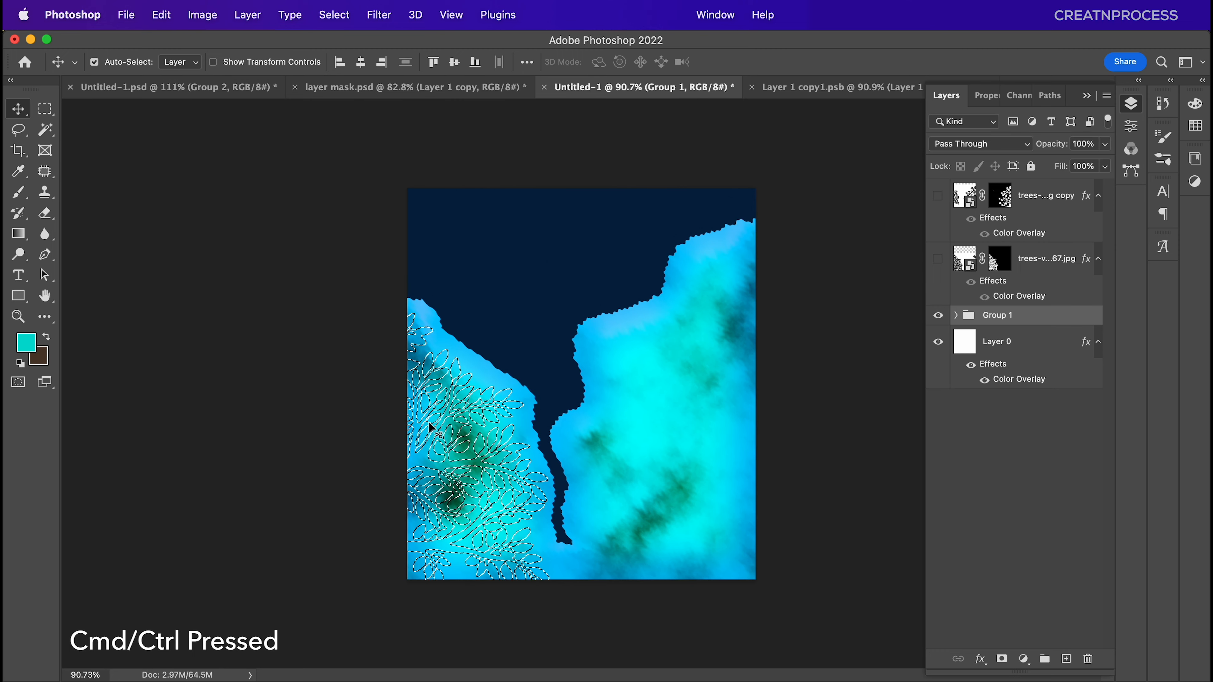
pyautogui.keyDown('shift'); pyautogui.keyDown('super'); pyautogui.click(997, 205); pyautogui.keyUp('super'); pyautogui.keyUp('shift')
pyautogui.click(1001, 659)
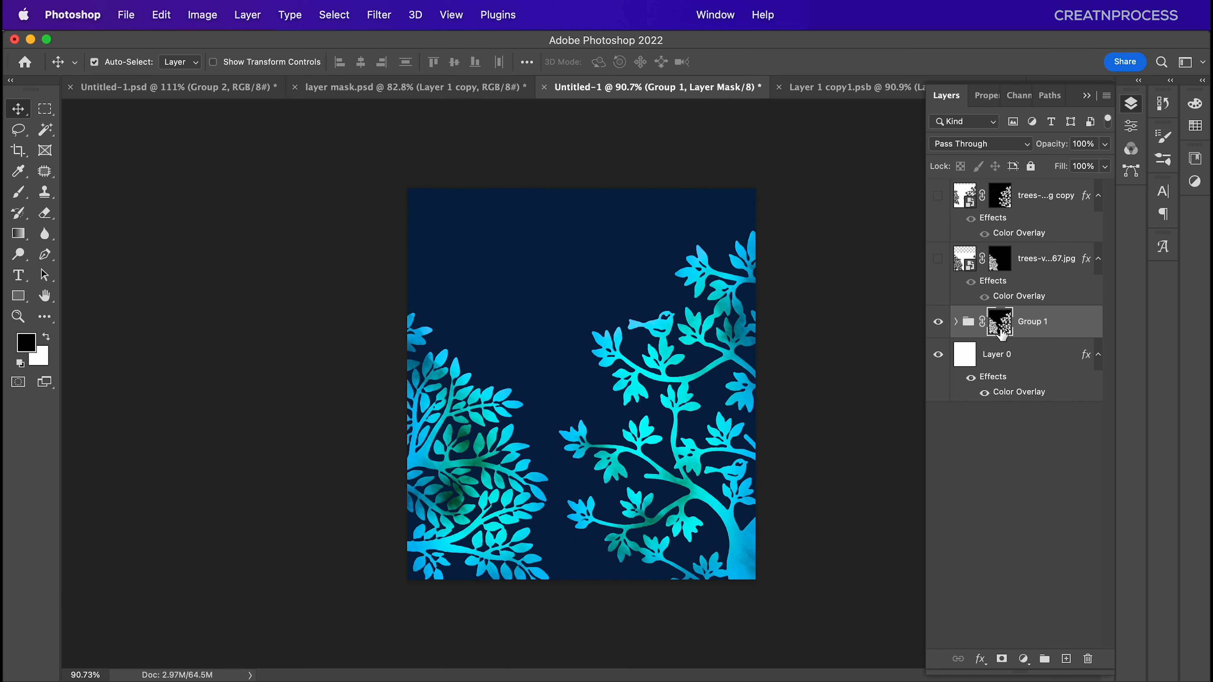
pyautogui.press('super+i')
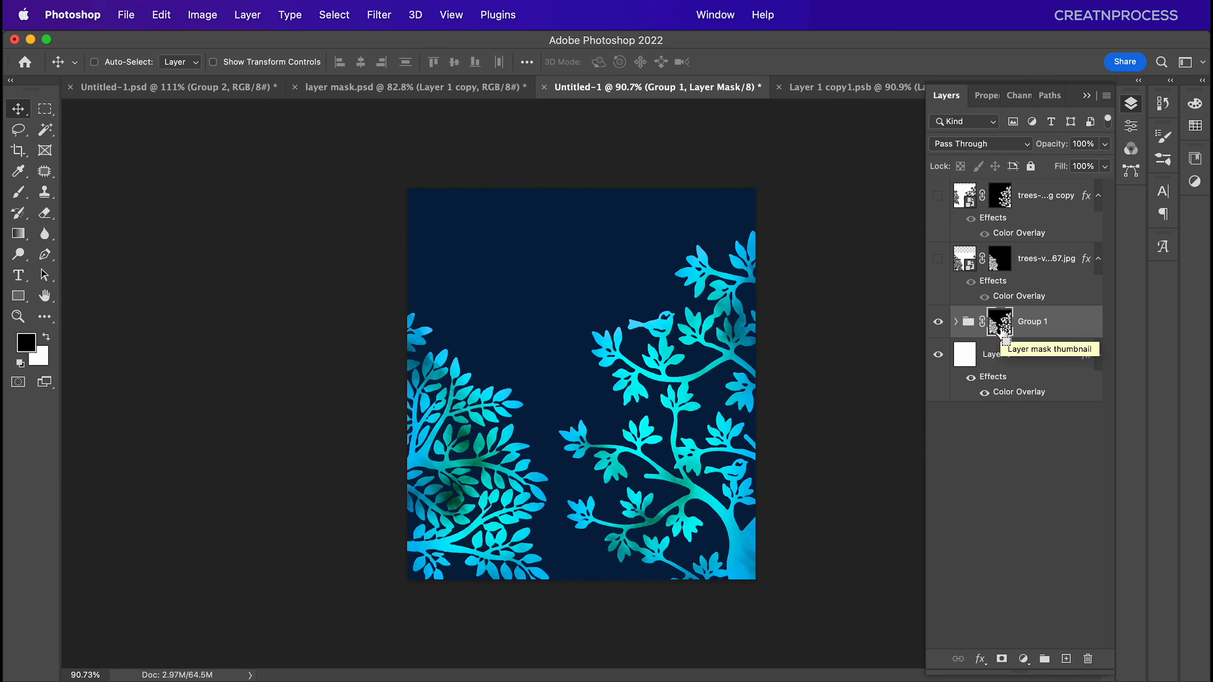
pyautogui.press('super+i')
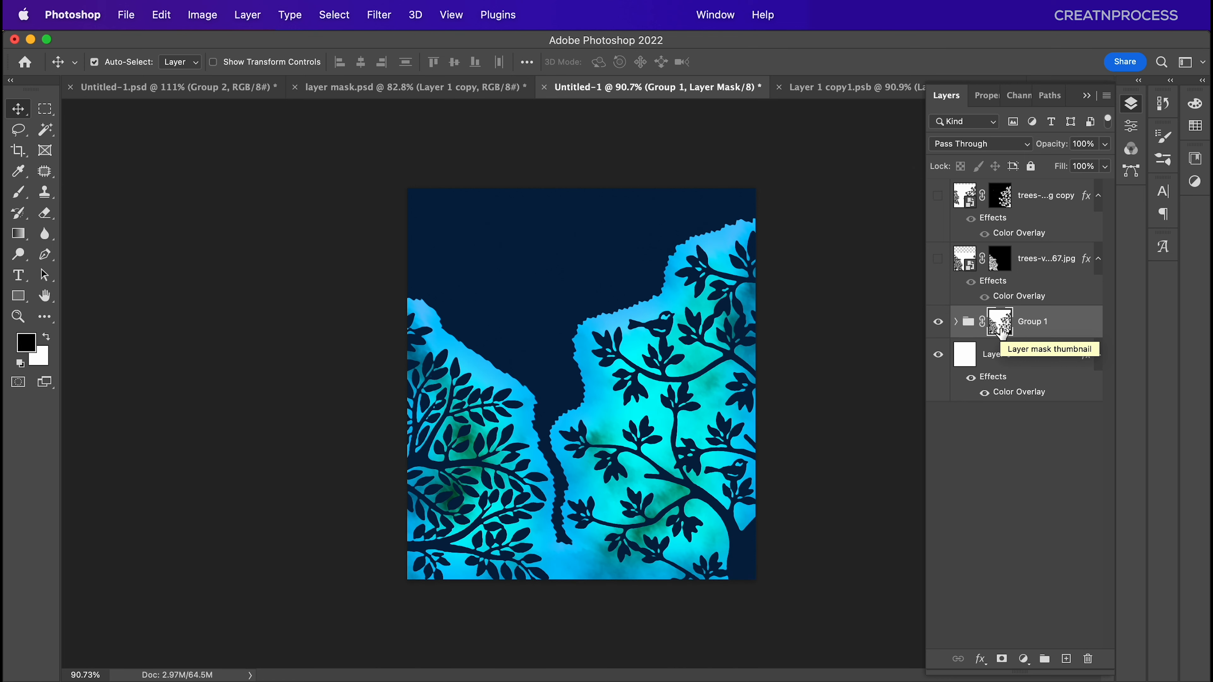
# Reopen the Curves 1 adjustment inside Group 1 and soften its contrast by easing the highlight and shadow points.
pyautogui.click(955, 322)
pyautogui.click(1003, 361)
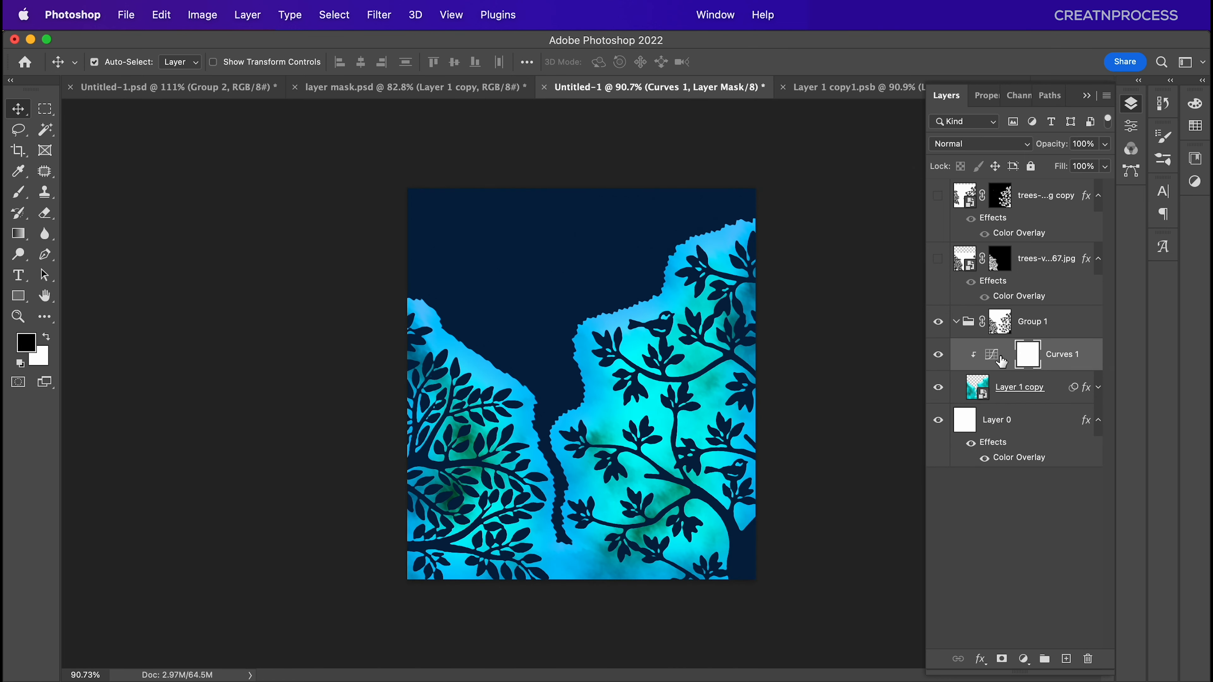
pyautogui.click(991, 363)
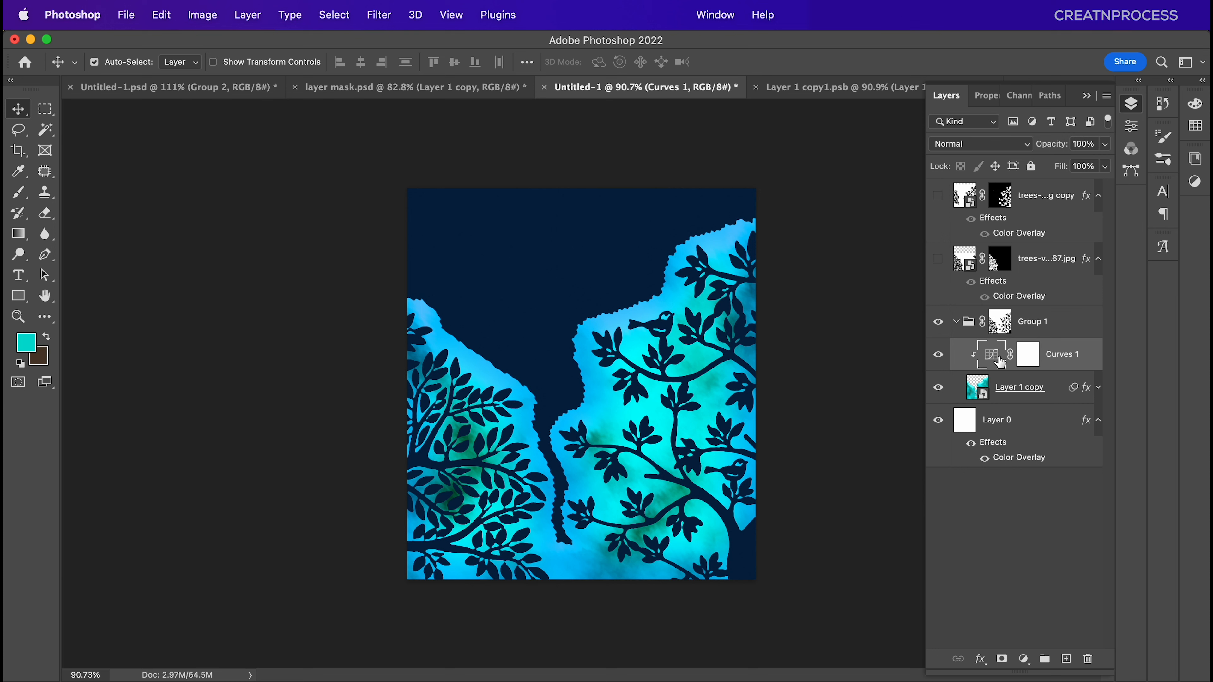
pyautogui.doubleClick(1011, 357)
pyautogui.moveTo(1029, 233); pyautogui.dragTo(1041, 230)
pyautogui.moveTo(991, 318); pyautogui.dragTo(998, 311)
pyautogui.moveTo(1042, 230)
pyautogui.mouseDown()
pyautogui.moveTo(1029, 228)
pyautogui.moveTo(1042, 231)
pyautogui.mouseUp()
pyautogui.click(1086, 97)
pyautogui.scroll(-3, 672, 376)
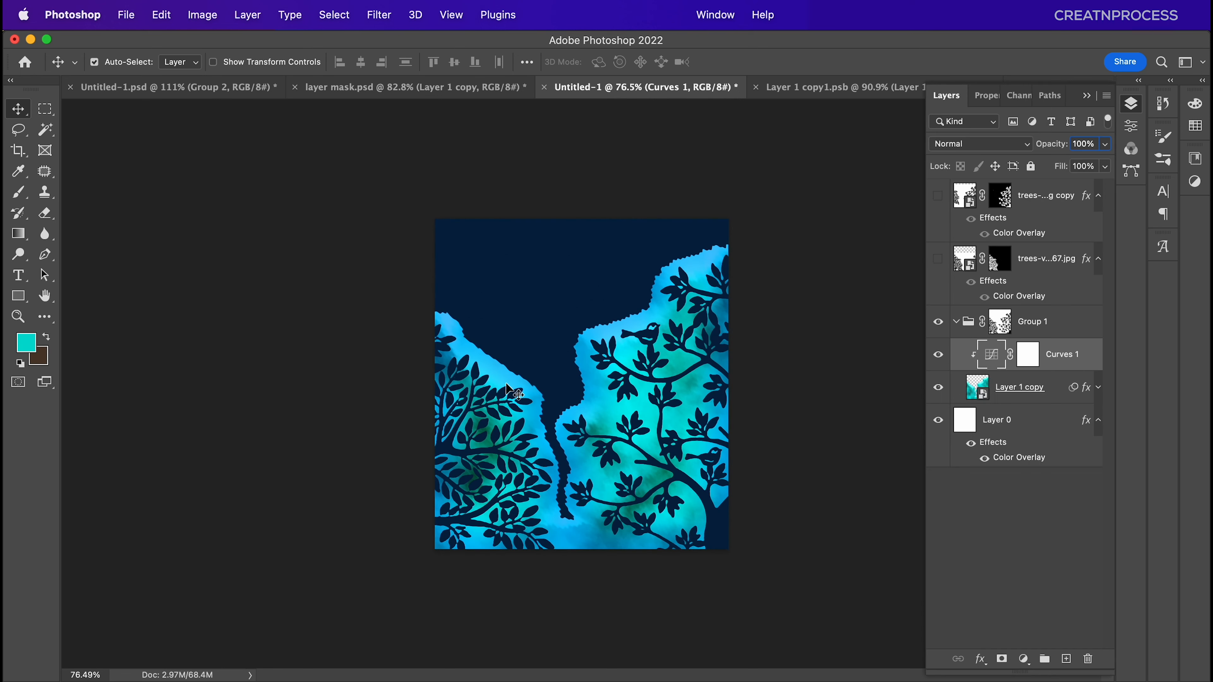
# Compare with layer mask.psd, and group Untitled-1's two hidden tree layers beneath Layer 0.
pyautogui.click(479, 88)
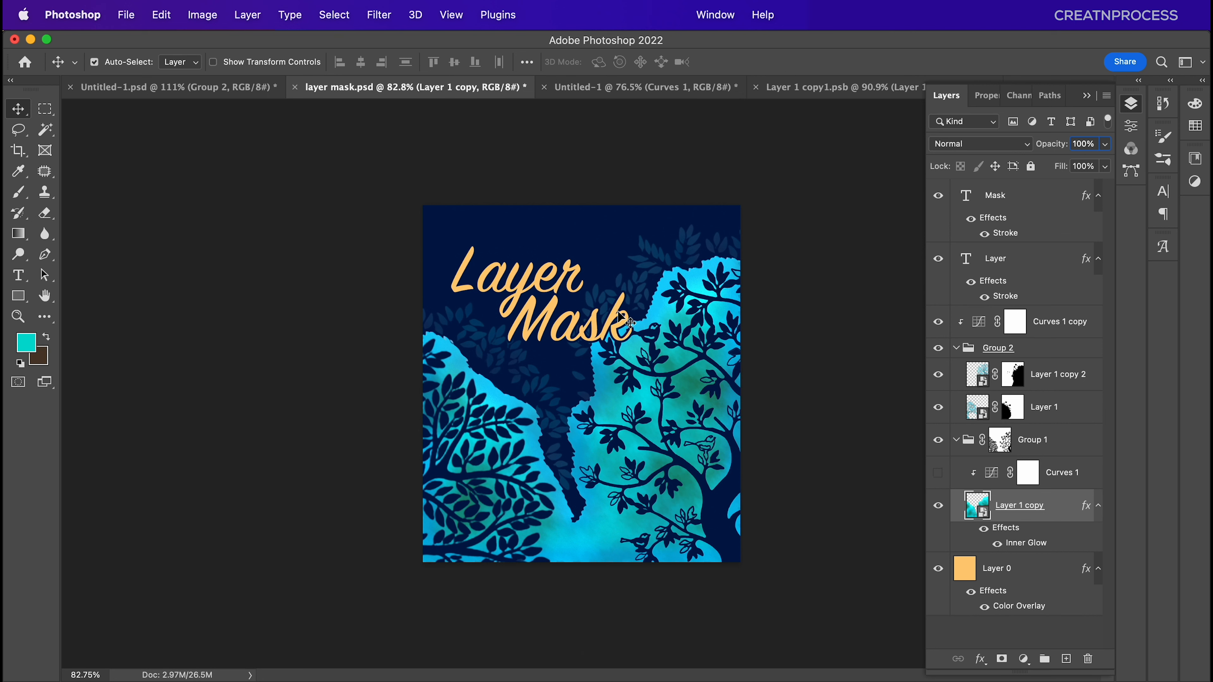
pyautogui.click(664, 89)
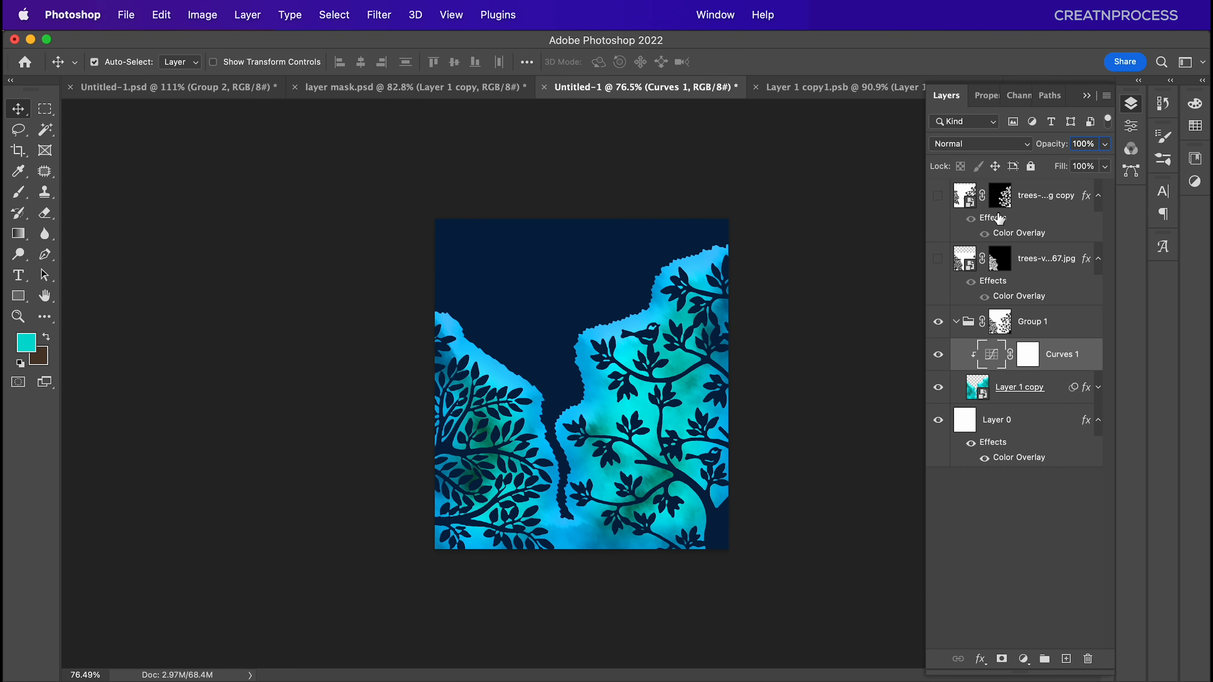
pyautogui.click(1063, 204)
pyautogui.keyDown('shift'); pyautogui.click(1055, 264); pyautogui.keyUp('shift')
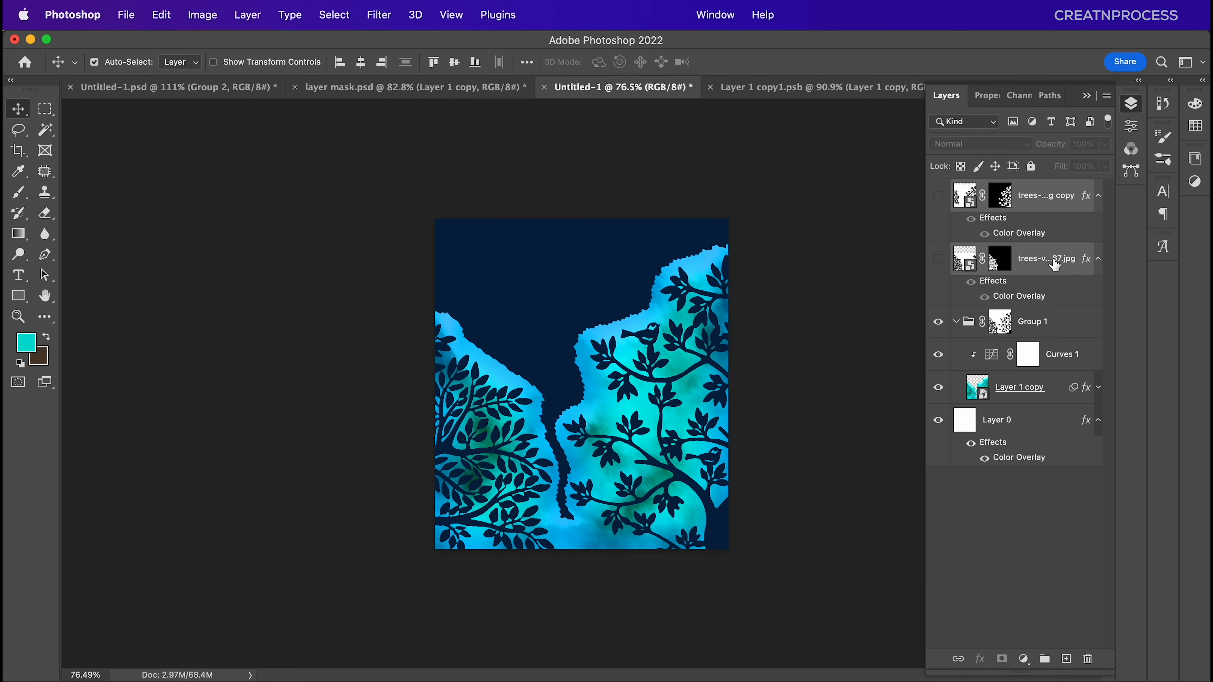
pyautogui.press('super+g')
pyautogui.moveTo(1033, 193); pyautogui.dragTo(1036, 376)
# Place the trees-vector artwork JPG into Untitled-1 as a new layer above Group 1.
pyautogui.click(1066, 190)
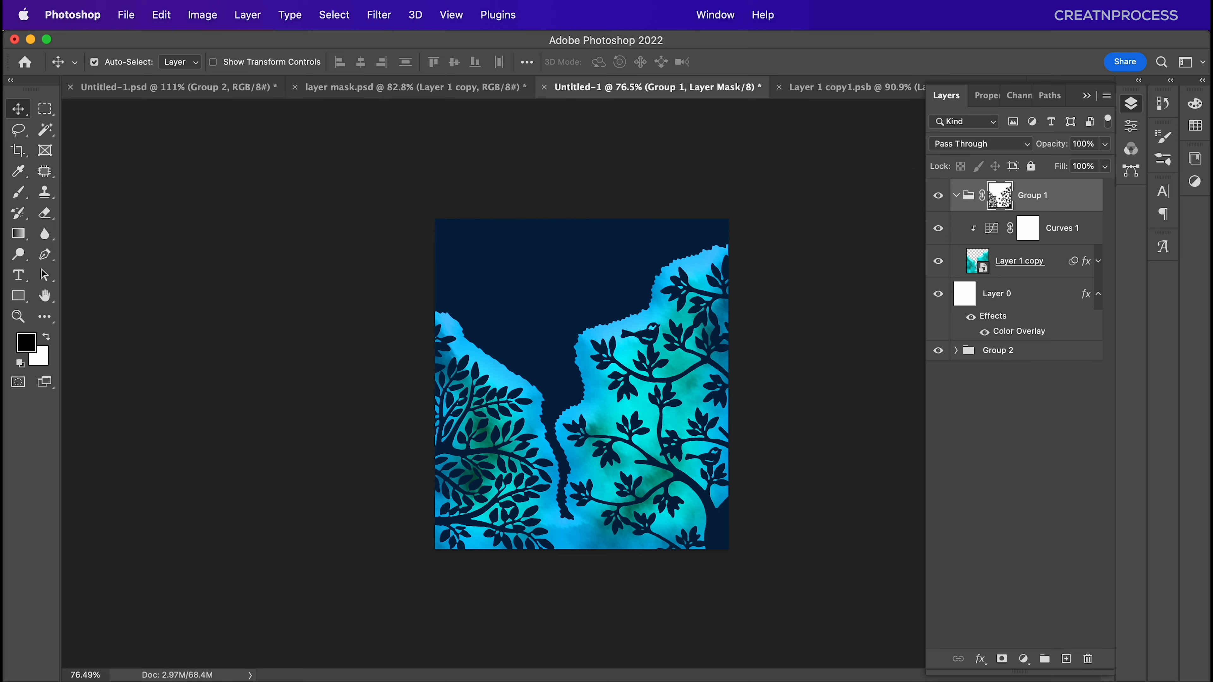
pyautogui.press('super+Tab')
pyautogui.moveTo(657, 544); pyautogui.dragTo(644, 526)
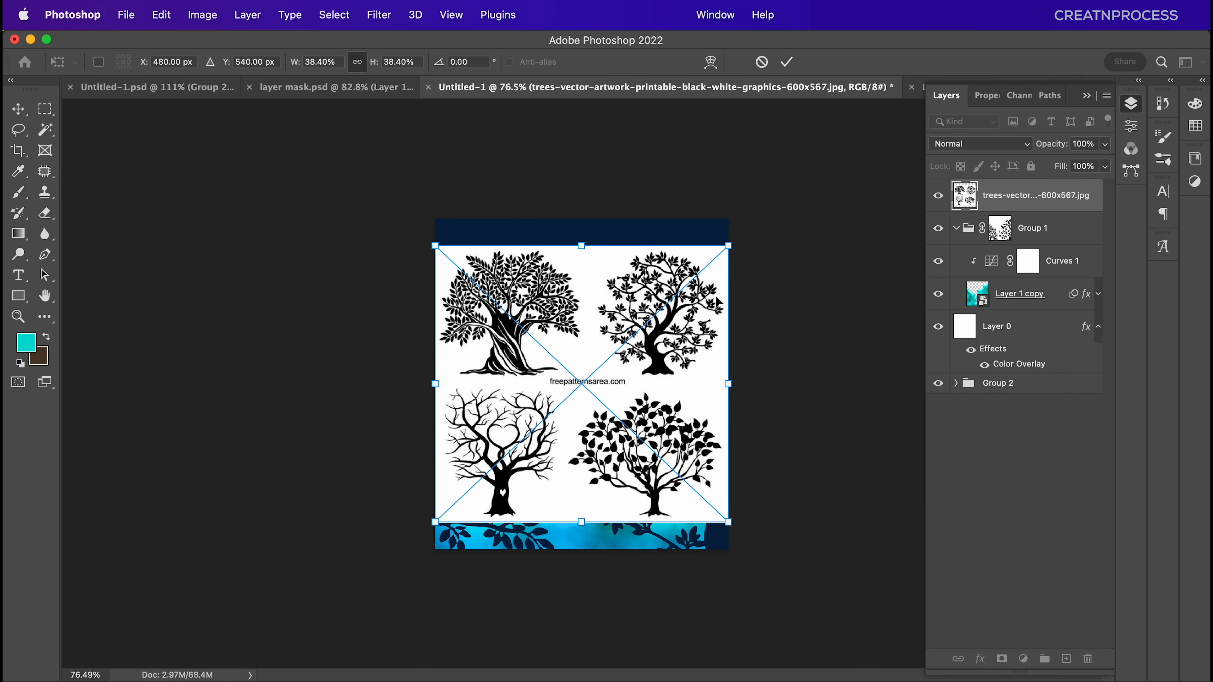
pyautogui.press('Return')
# Lower the placed tree artwork's opacity to 12% and enlarge it to 68.58%, positioning the leafy tree over the poster's left side.
pyautogui.moveTo(1103, 144); pyautogui.dragTo(1077, 162)
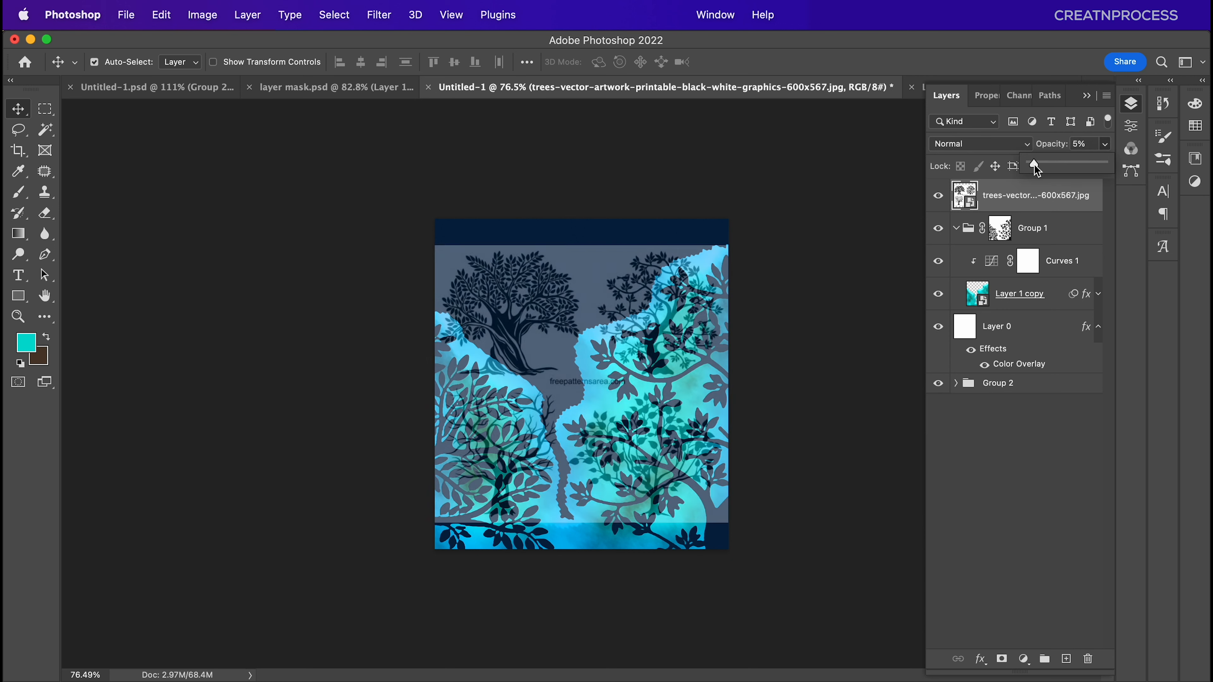
pyautogui.press('super+t')
pyautogui.moveTo(722, 248); pyautogui.dragTo(996, 96)
pyautogui.moveTo(652, 260); pyautogui.dragTo(526, 505)
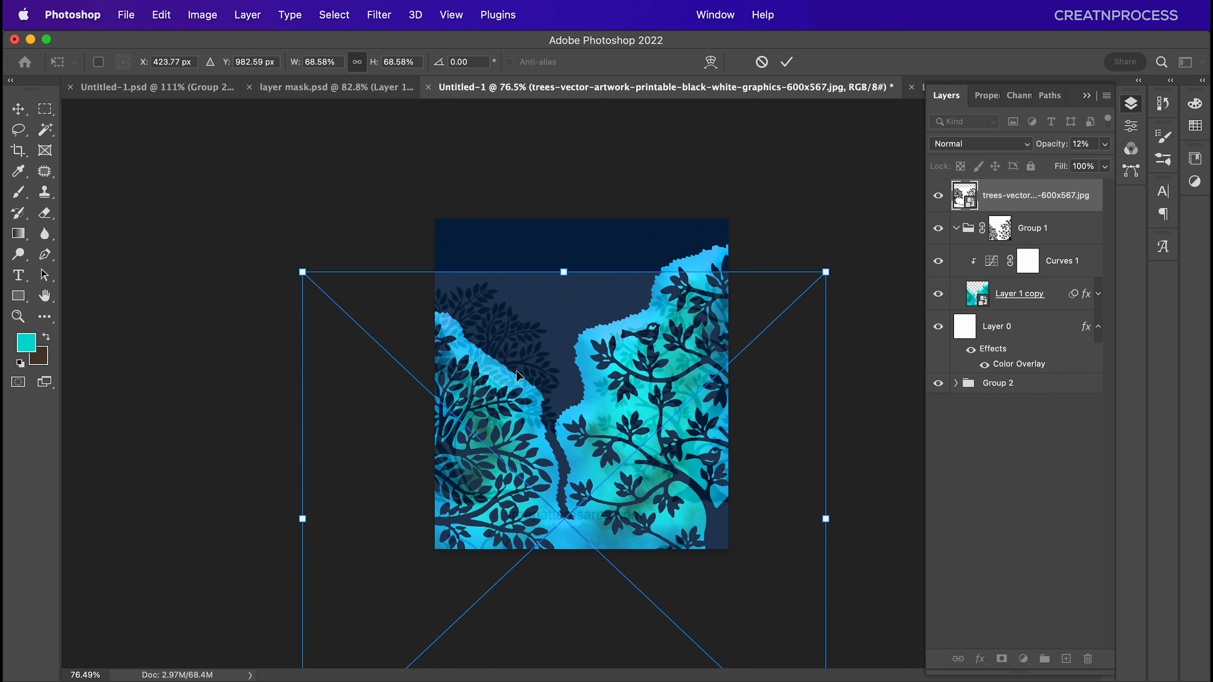
pyautogui.press('Return')
# Duplicate the tree artwork toward the poster's upper right and isolate the copy, with both artwork layers at 100% opacity.
pyautogui.moveTo(524, 347); pyautogui.dragTo(753, 282)
pyautogui.keyDown('shift'); pyautogui.click(1052, 221); pyautogui.keyUp('shift')
pyautogui.click(1106, 145)
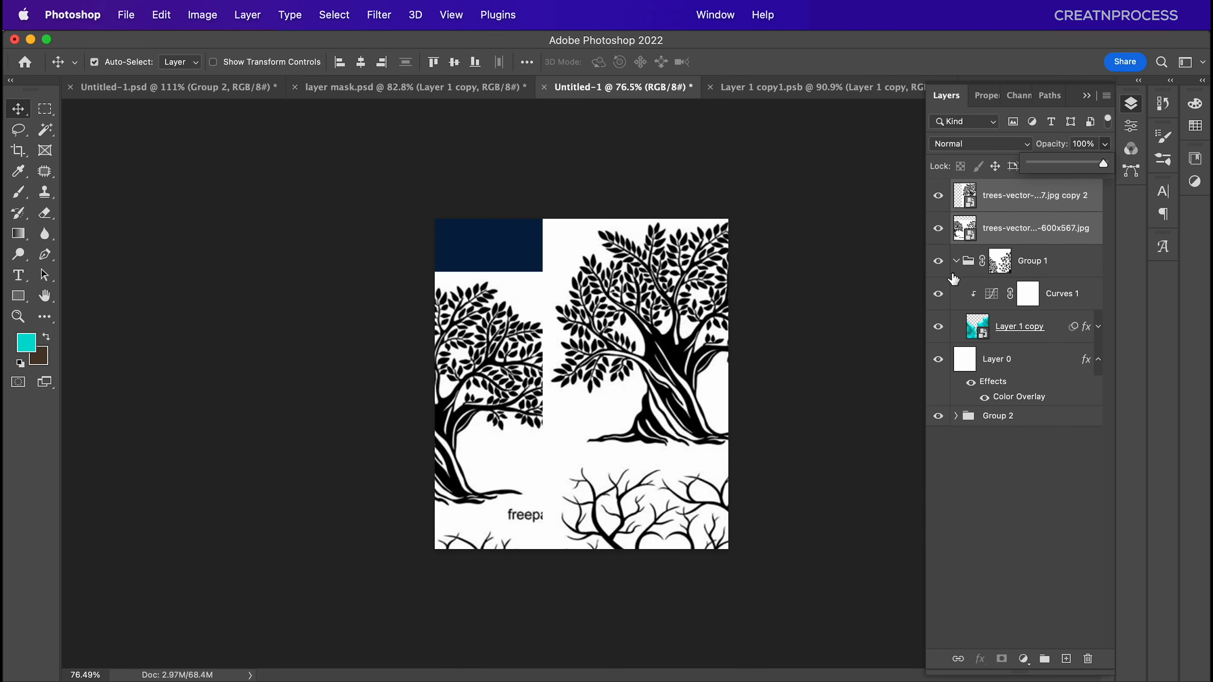
pyautogui.moveTo(939, 263); pyautogui.dragTo(938, 364)
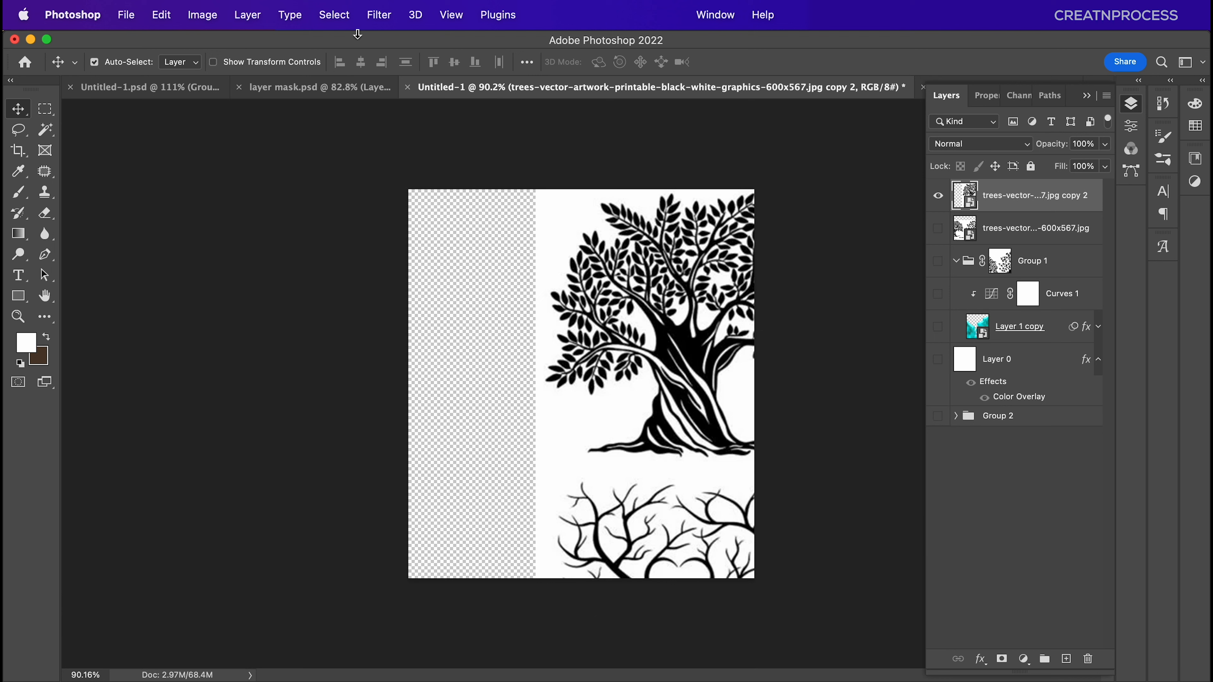
pyautogui.click(344, 18)
pyautogui.click(379, 173)
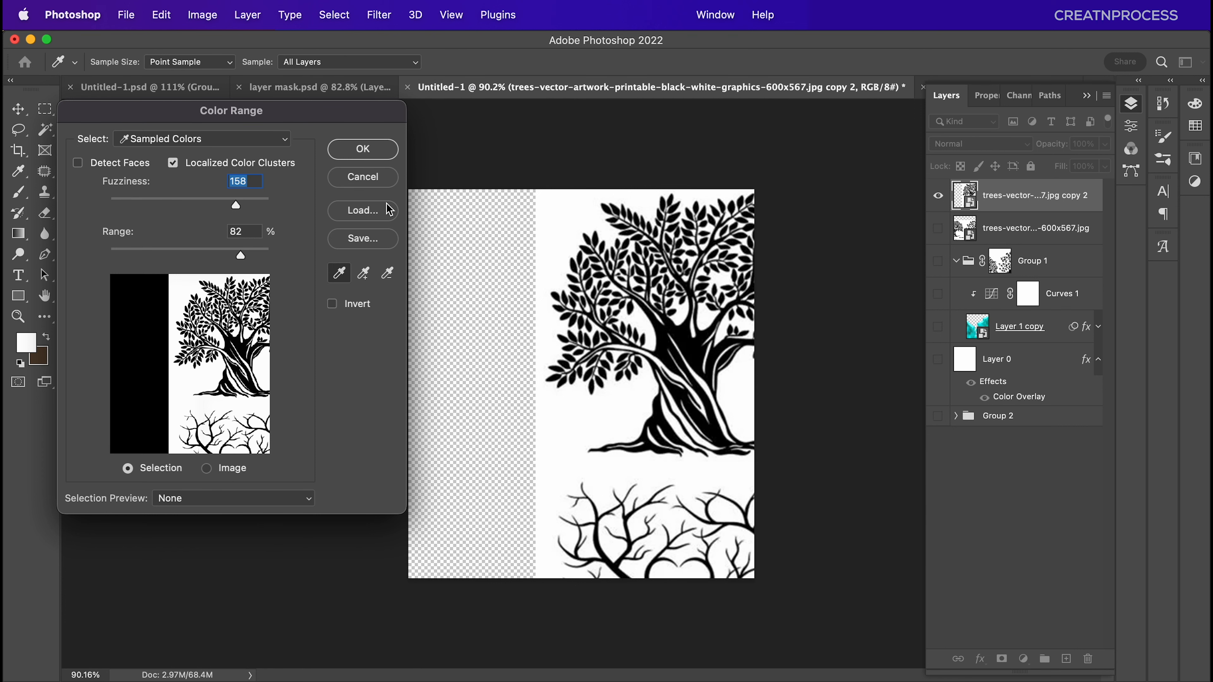
pyautogui.click(385, 180)
# Show Layer 0 and turn off its effects to give the tree copy a plain white backdrop.
pyautogui.click(937, 359)
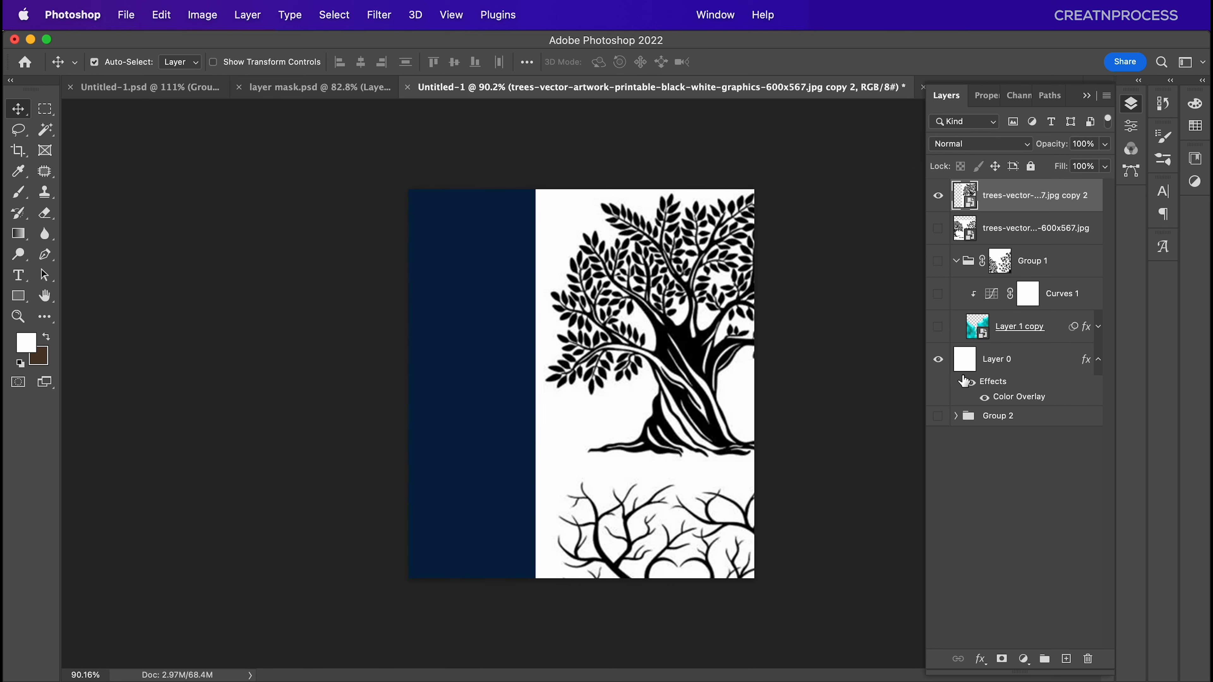
pyautogui.click(964, 359)
pyautogui.click(971, 382)
# Select the white areas around the tree copy with Color Range, using Sampled Colors, fuzziness 158 and range 82%.
pyautogui.click(1019, 198)
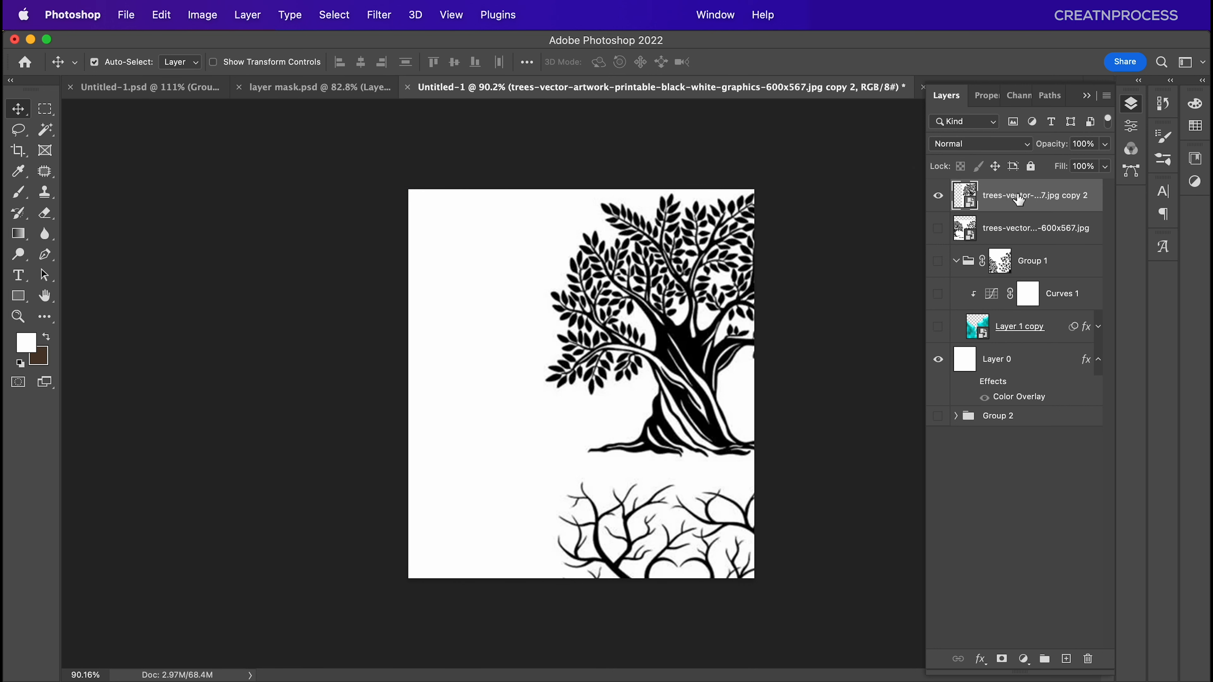
pyautogui.click(337, 16)
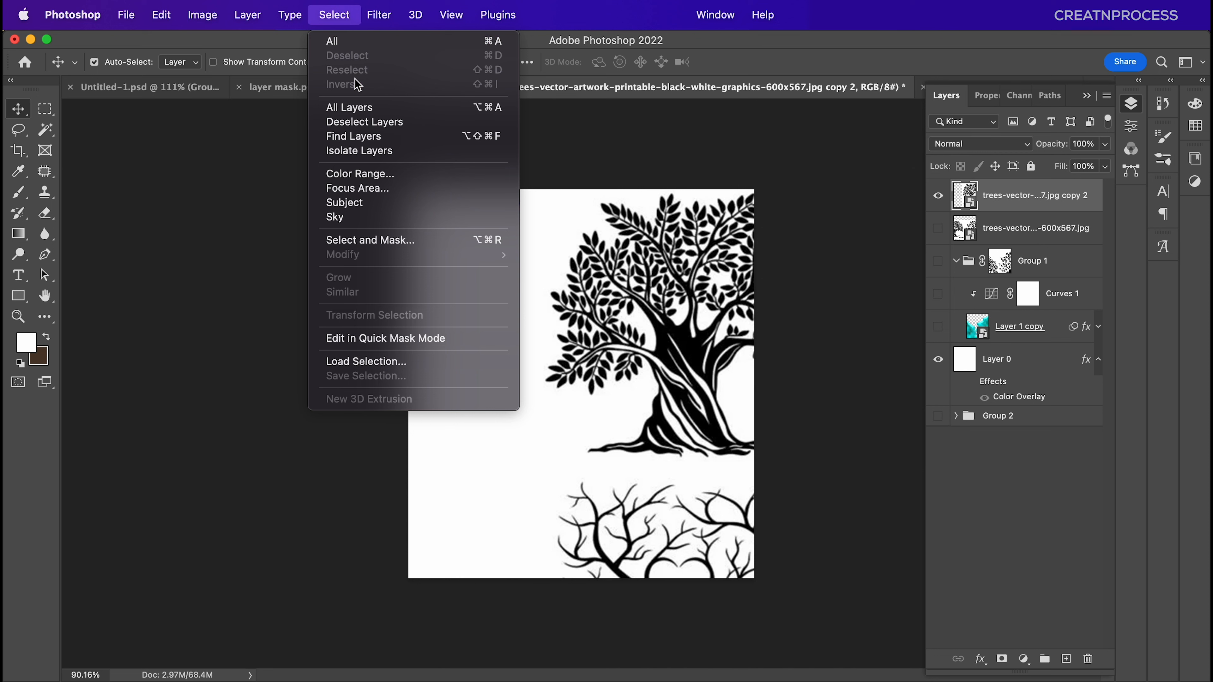
pyautogui.click(368, 173)
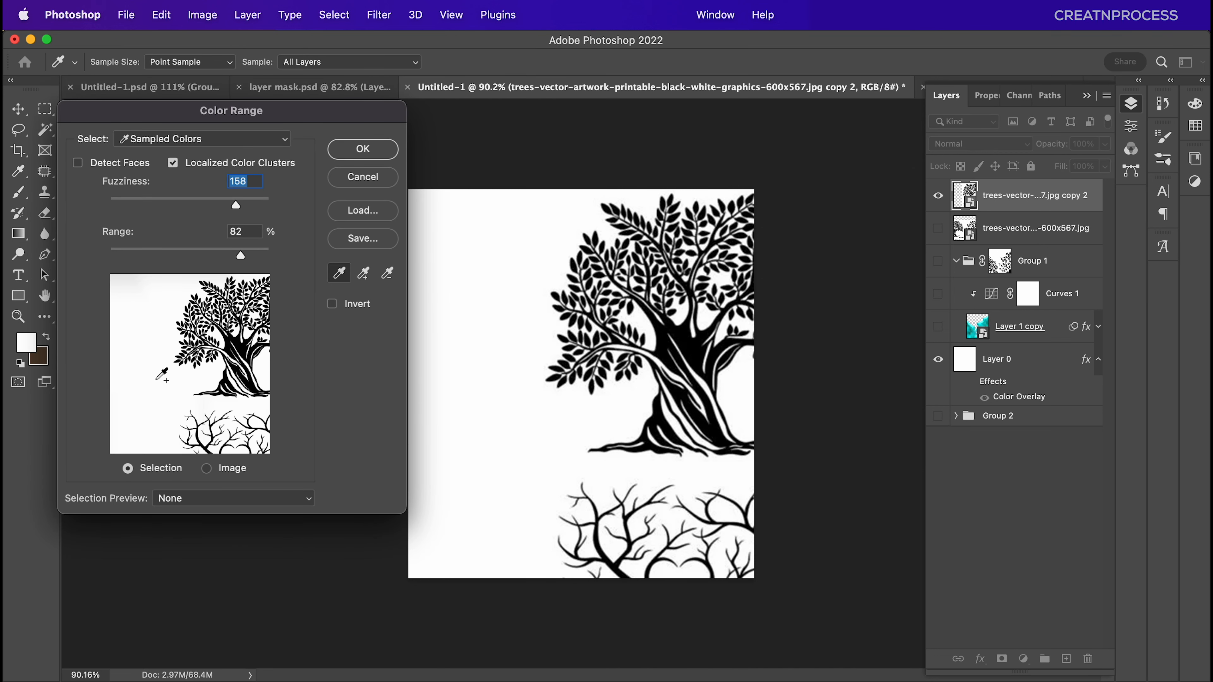
pyautogui.click(363, 149)
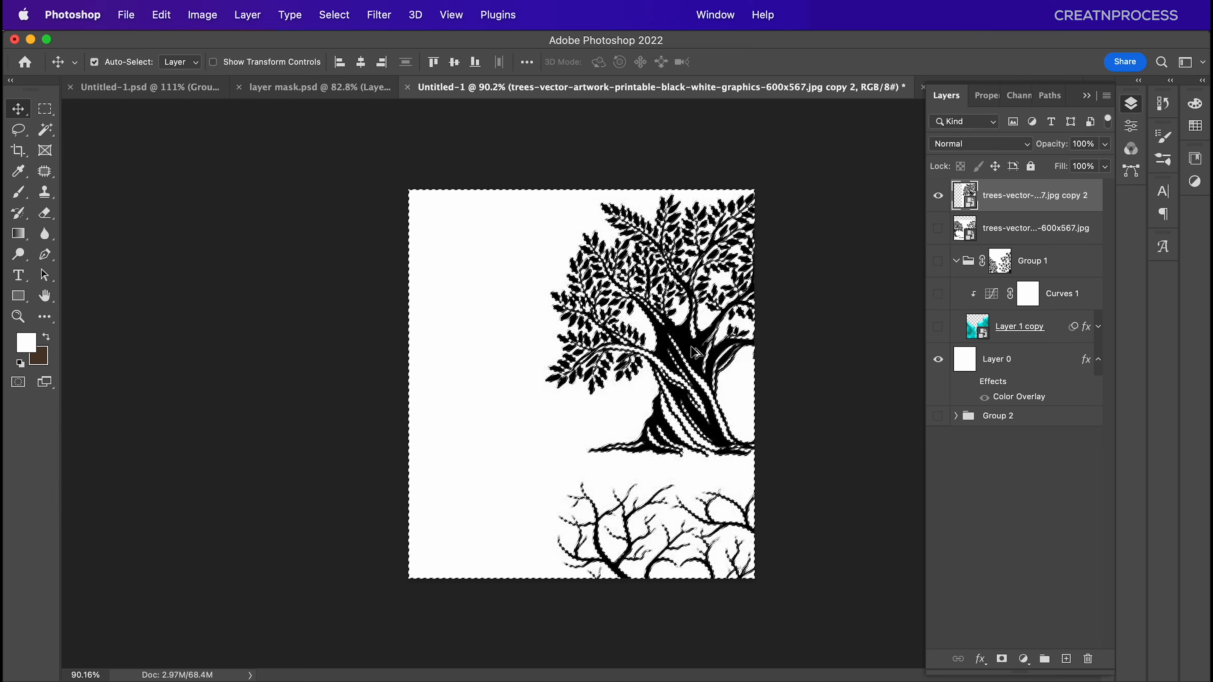
# Add an inverted layer mask to the tree copy from the selection and paint out the bare trees and lower trunk.
pyautogui.scroll(1, 581, 385)
pyautogui.click(1001, 659)
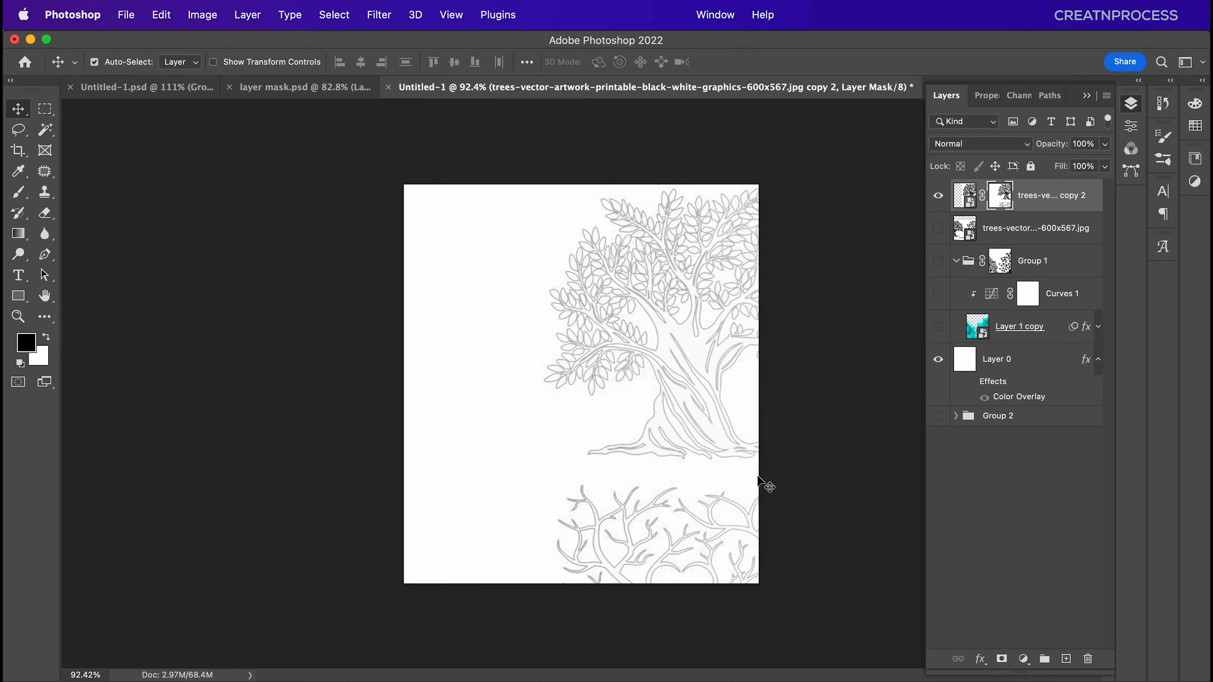
pyautogui.scroll(1, 723, 429)
pyautogui.press('super+i')
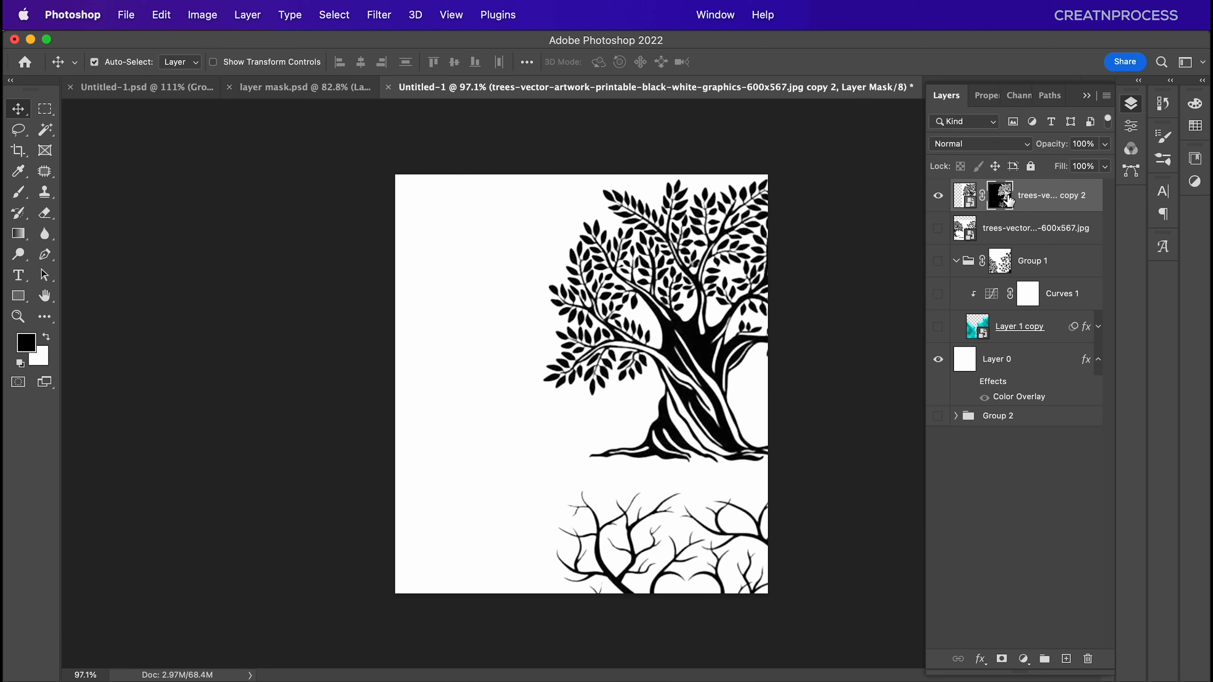
pyautogui.press('b')
pyautogui.moveTo(759, 537)
pyautogui.mouseDown()
pyautogui.moveTo(747, 552)
pyautogui.moveTo(752, 530)
pyautogui.moveTo(523, 522)
pyautogui.moveTo(611, 471)
pyautogui.moveTo(801, 411)
pyautogui.moveTo(731, 474)
pyautogui.moveTo(707, 430)
pyautogui.mouseUp()
# Hide the tree copy, show the original tree artwork and select its white areas with Color Range, fuzziness 158 and range 82%.
pyautogui.click(939, 196)
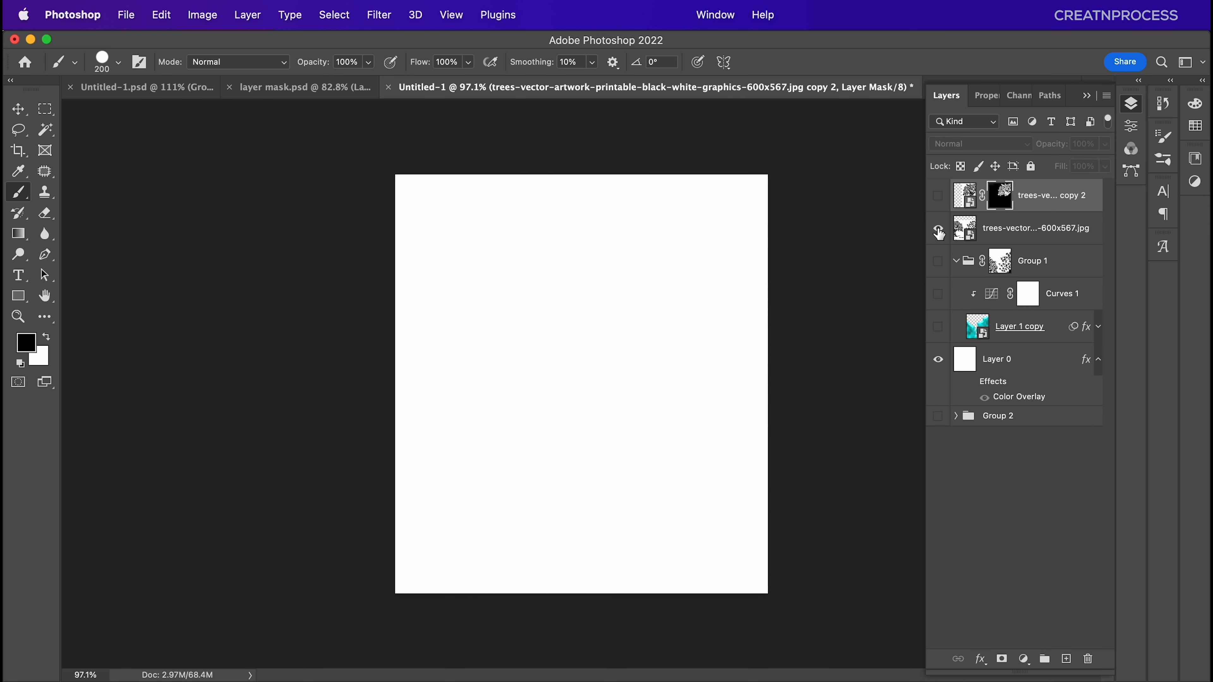
pyautogui.click(938, 233)
pyautogui.click(973, 235)
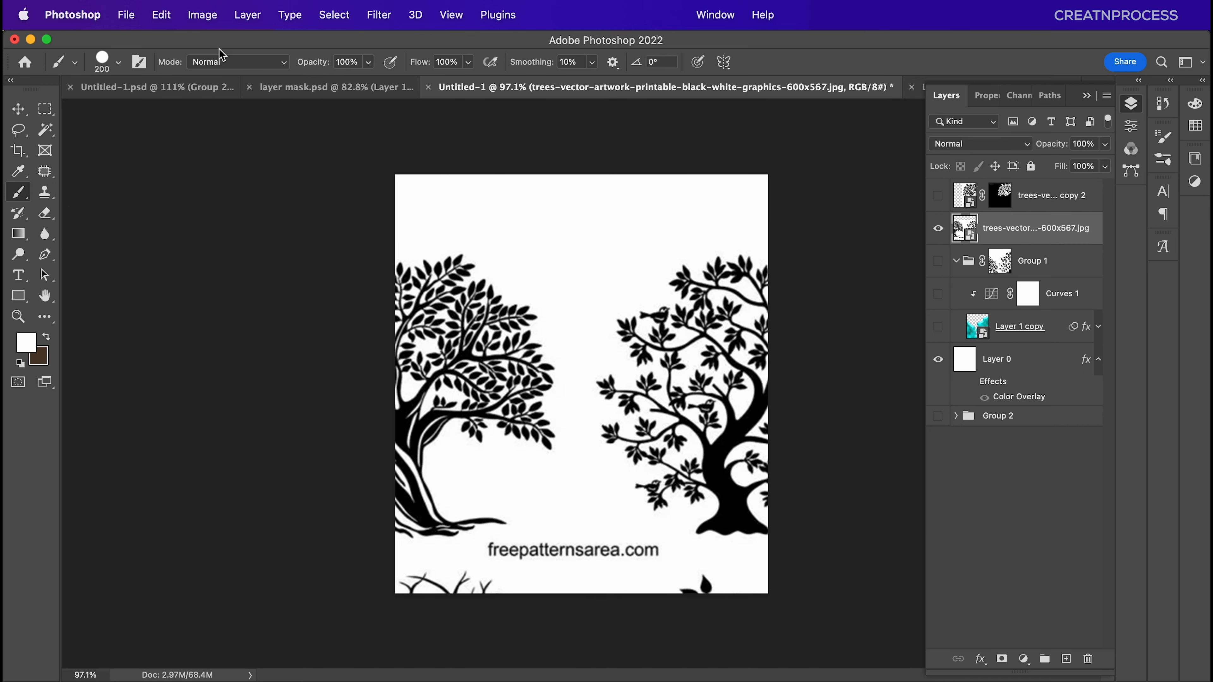
pyautogui.click(335, 14)
pyautogui.click(363, 174)
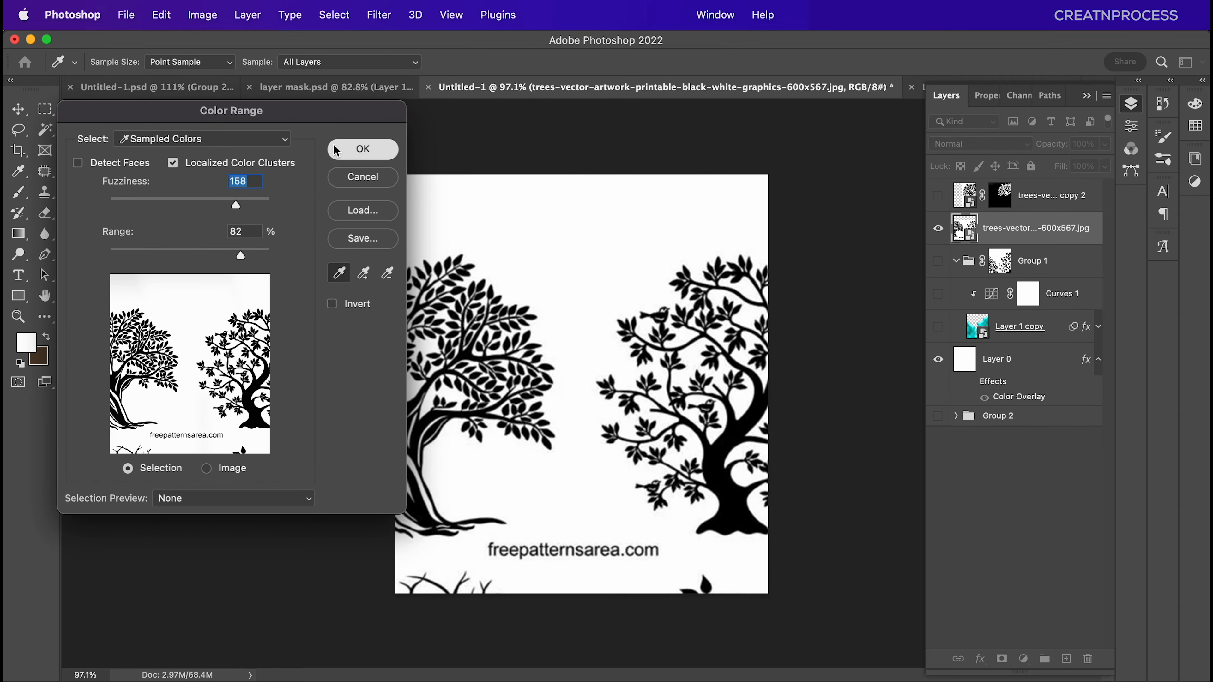
pyautogui.click(363, 149)
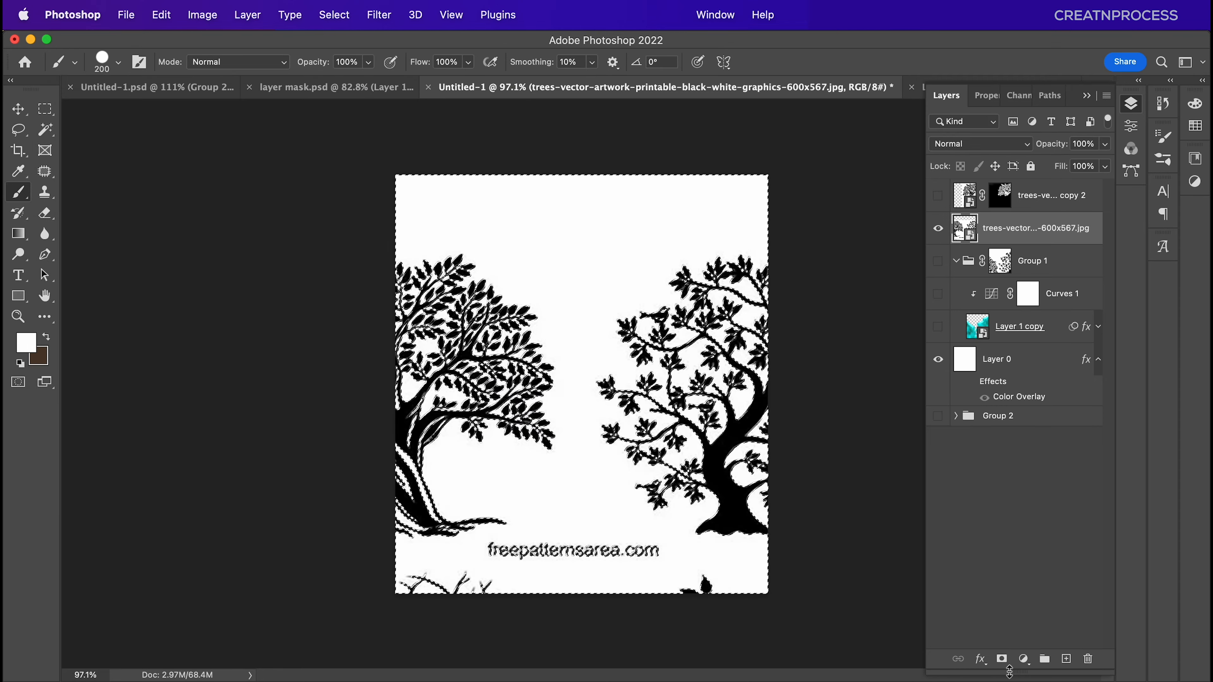
# Mask the original artwork with the inverted selection and paint out everything except the left tree's leafy crown.
pyautogui.click(1001, 659)
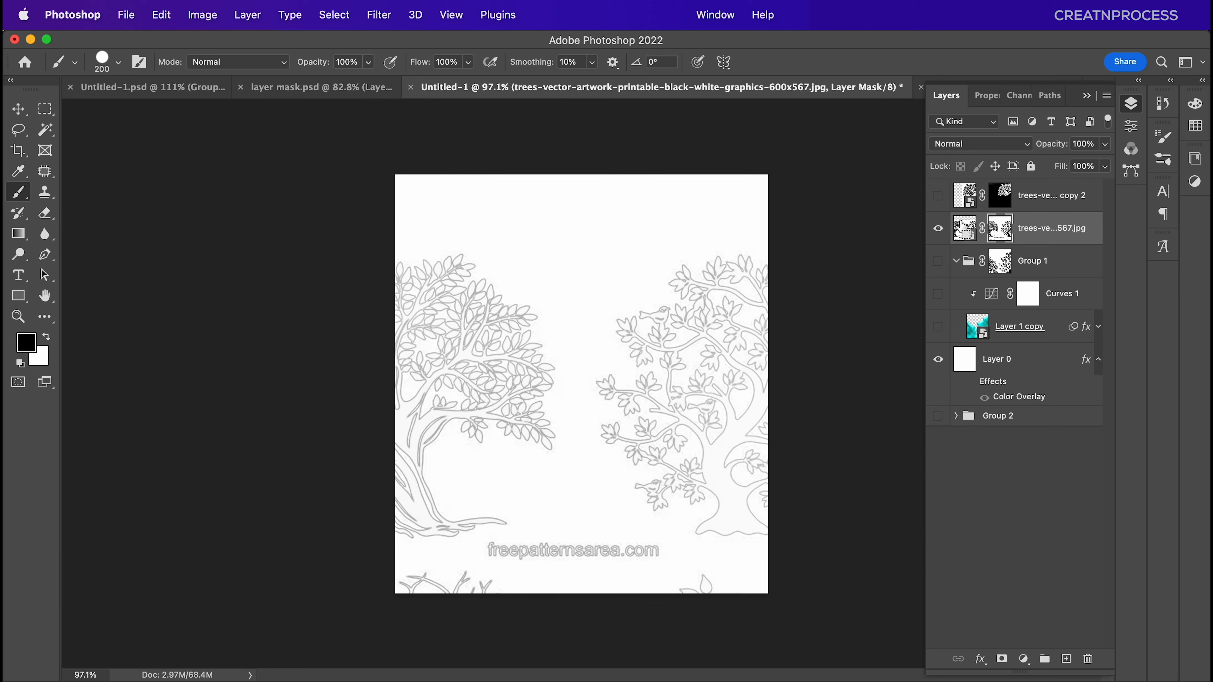
pyautogui.press('super+i')
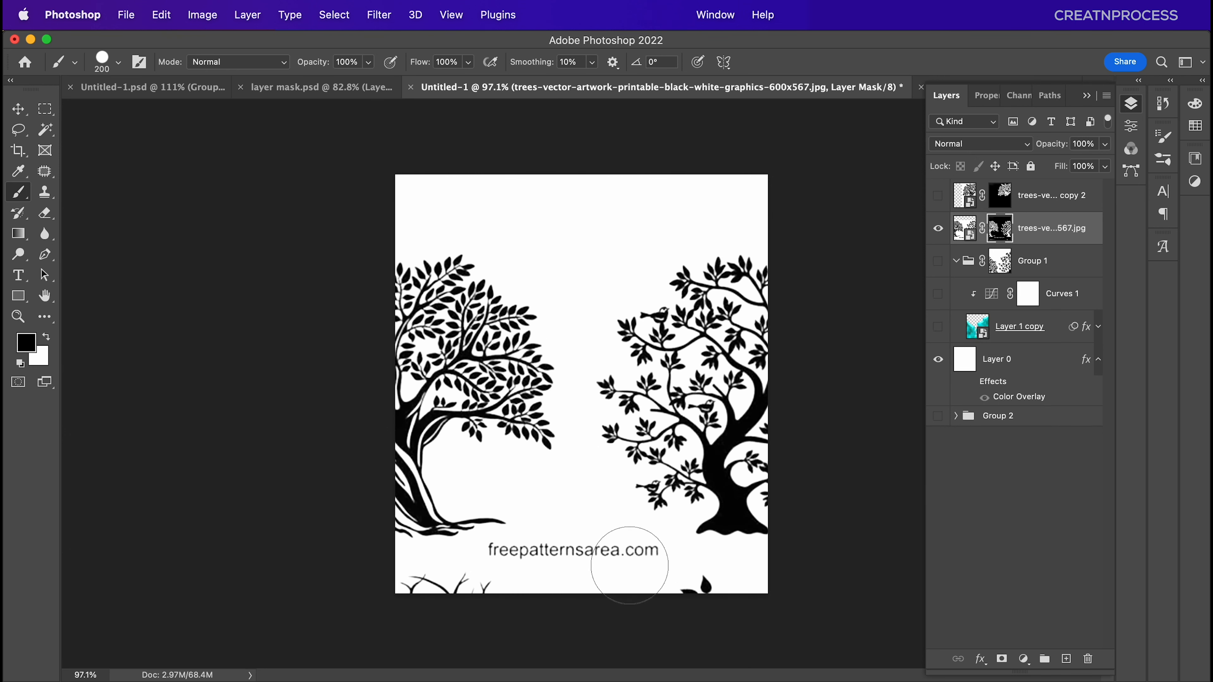
pyautogui.moveTo(620, 516)
pyautogui.mouseDown()
pyautogui.moveTo(650, 406)
pyautogui.moveTo(630, 443)
pyautogui.moveTo(731, 311)
pyautogui.moveTo(747, 433)
pyautogui.moveTo(688, 549)
pyautogui.moveTo(402, 587)
pyautogui.moveTo(425, 596)
pyautogui.moveTo(341, 506)
pyautogui.moveTo(357, 446)
pyautogui.moveTo(509, 515)
pyautogui.mouseUp()
# Show the tree copy, Group 1, Curves 1, Layer 1 copy and Layer 0's Color Overlay again.
pyautogui.click(938, 200)
pyautogui.press('super+equal')
pyautogui.click(955, 262)
pyautogui.click(942, 262)
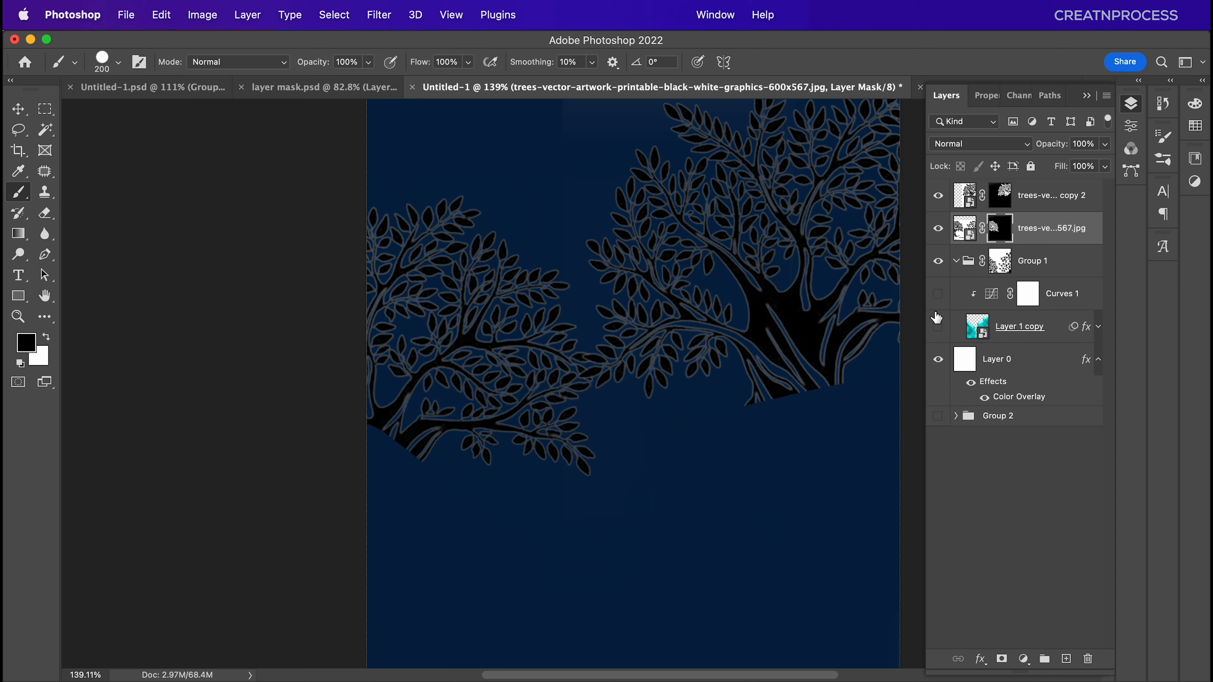
pyautogui.click(937, 328)
pyautogui.click(936, 328)
pyautogui.click(937, 328)
pyautogui.scroll(-2, 771, 322)
pyautogui.scroll(2, 692, 365)
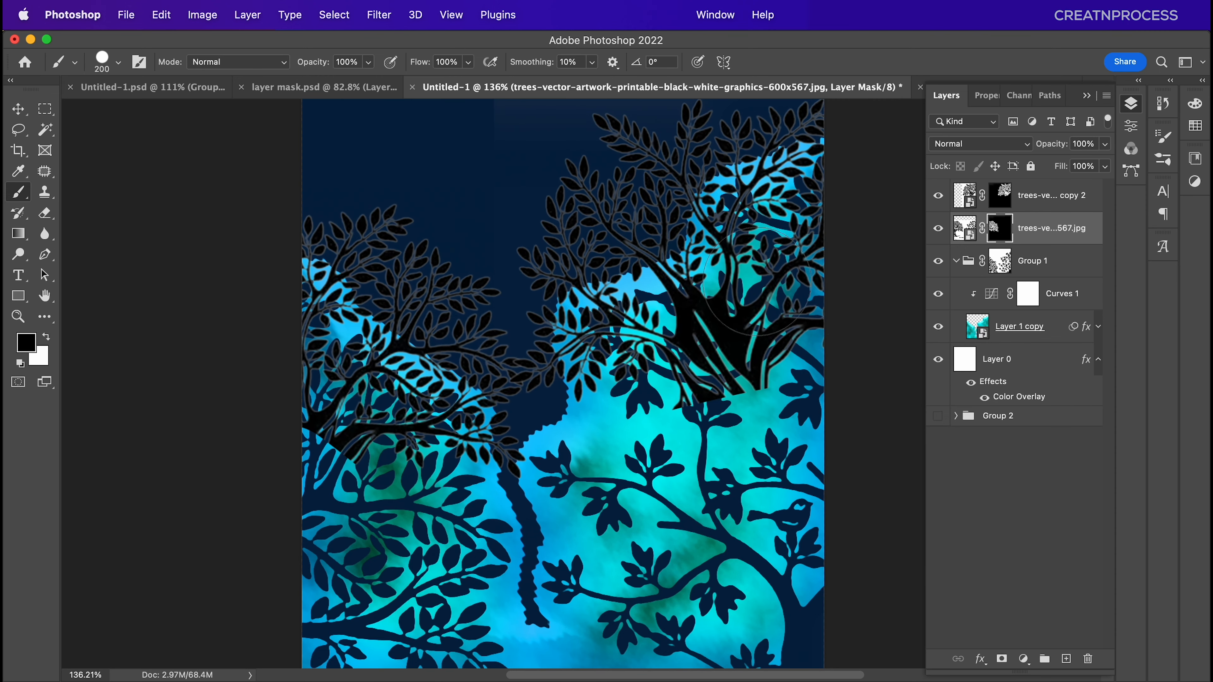
# Apply a bright cyan Color Overlay at 100% opacity to the original tree artwork, sampling the colour from the glowing shape.
pyautogui.doubleClick(1077, 232)
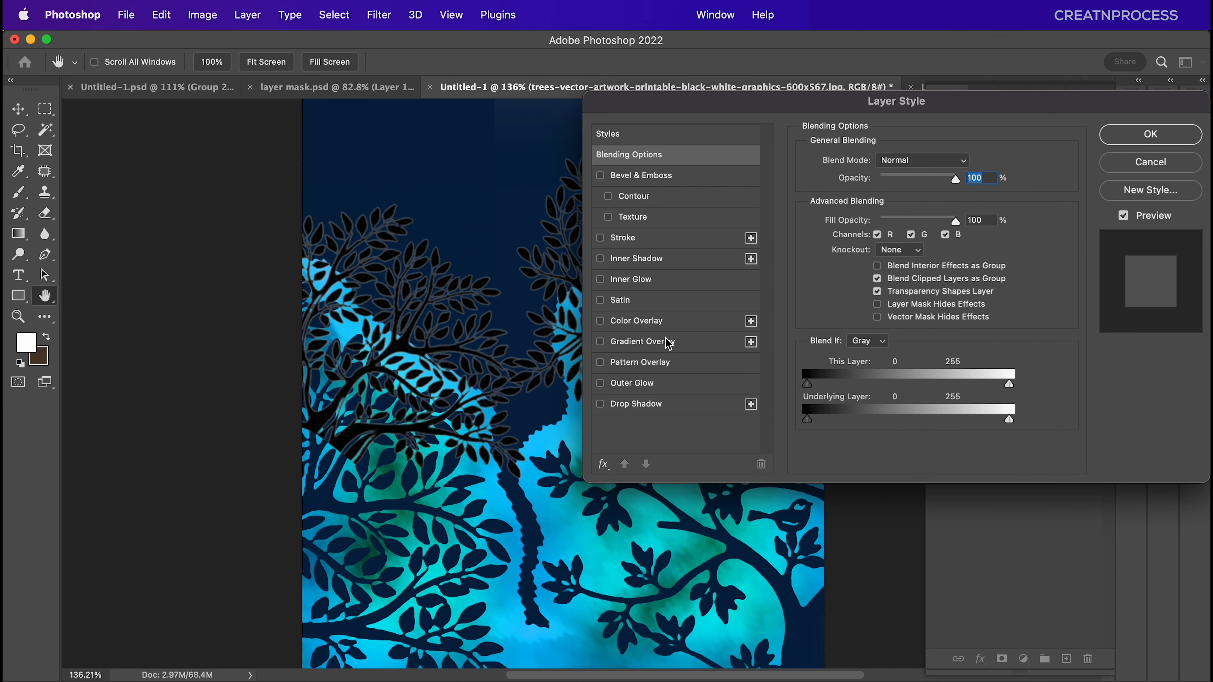
pyautogui.click(640, 321)
pyautogui.click(973, 170)
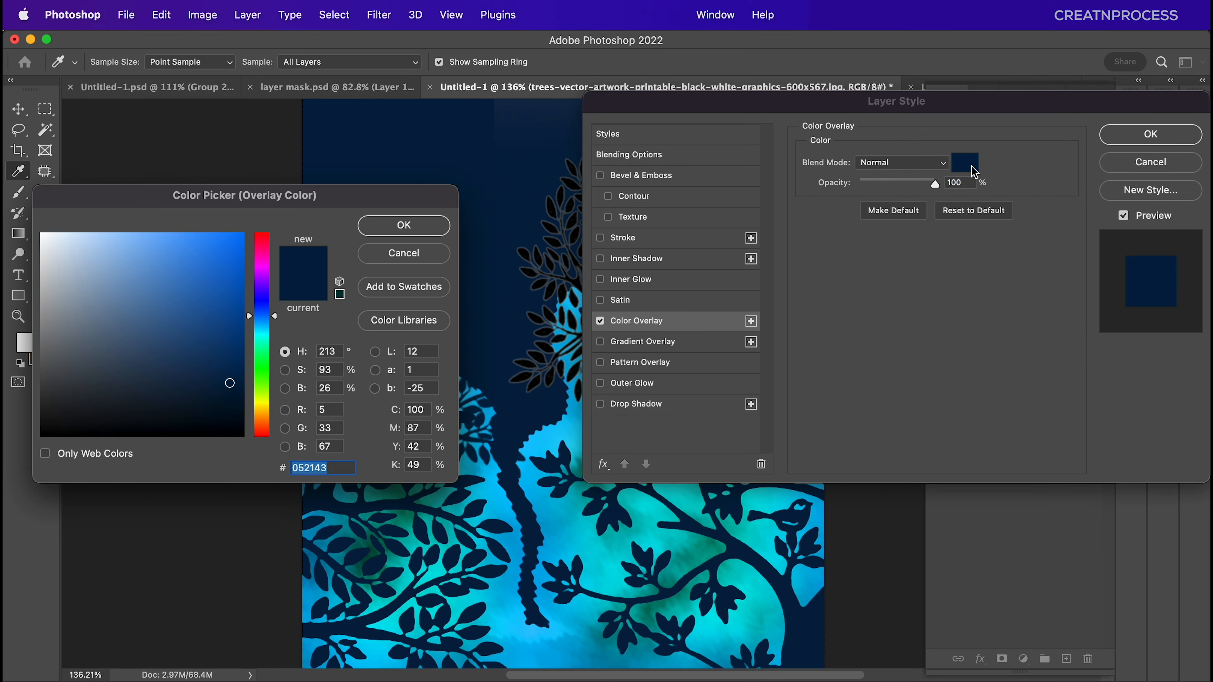
pyautogui.click(564, 550)
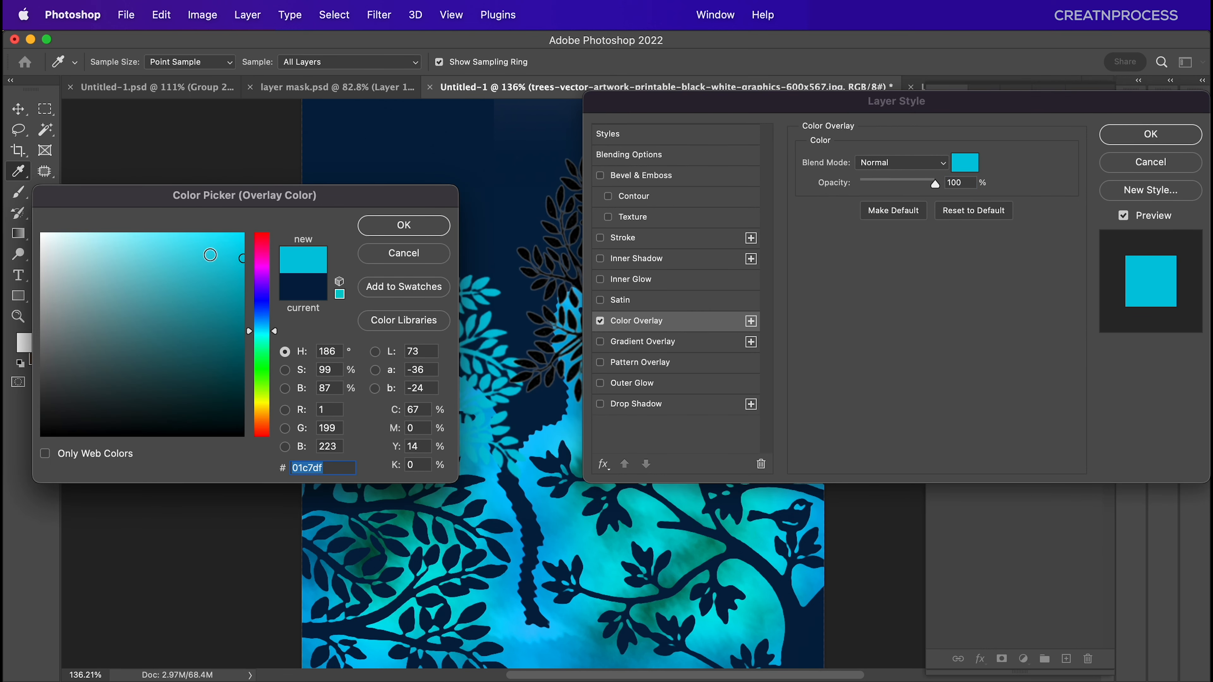
pyautogui.click(403, 225)
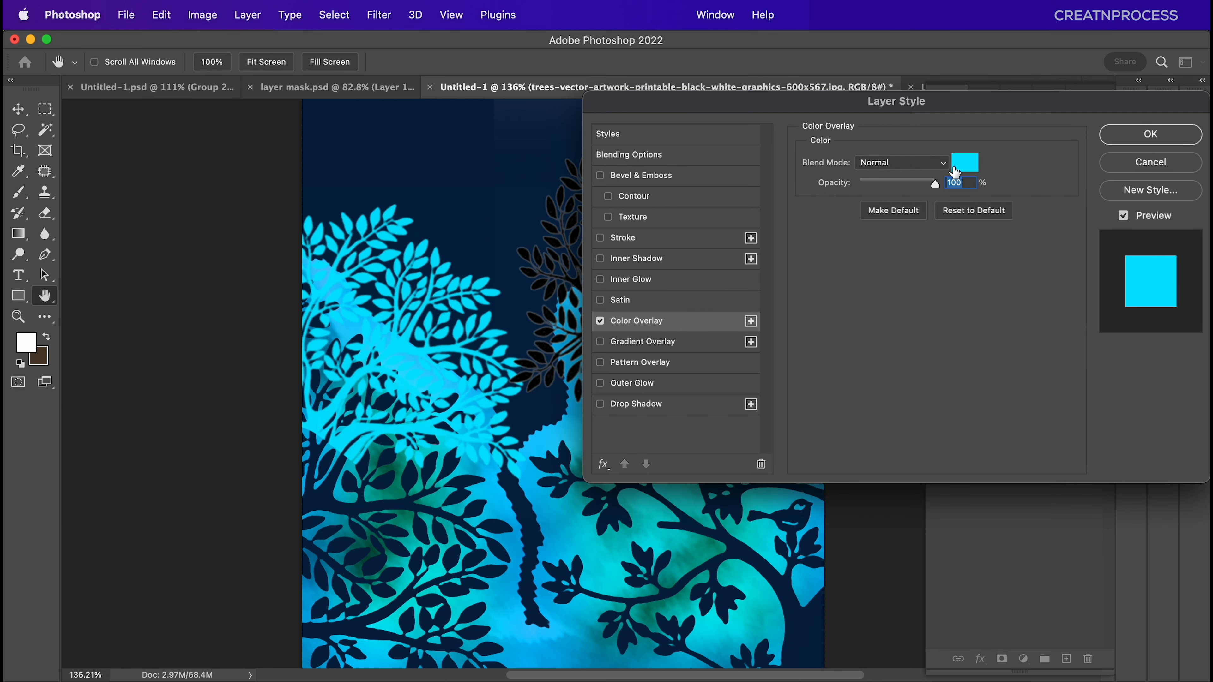
pyautogui.click(1110, 140)
# Apply the same cyan Color Overlay at 100% opacity to the tree copy.
pyautogui.click(1028, 199)
pyautogui.doubleClick(1075, 205)
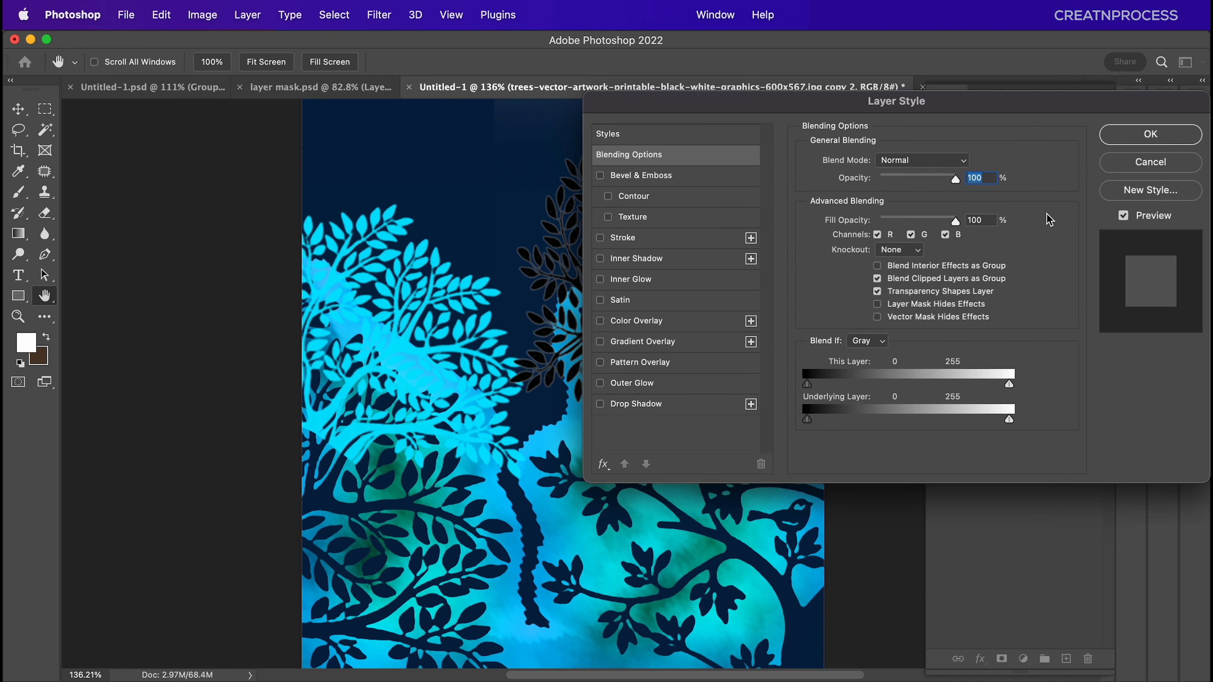
pyautogui.click(626, 323)
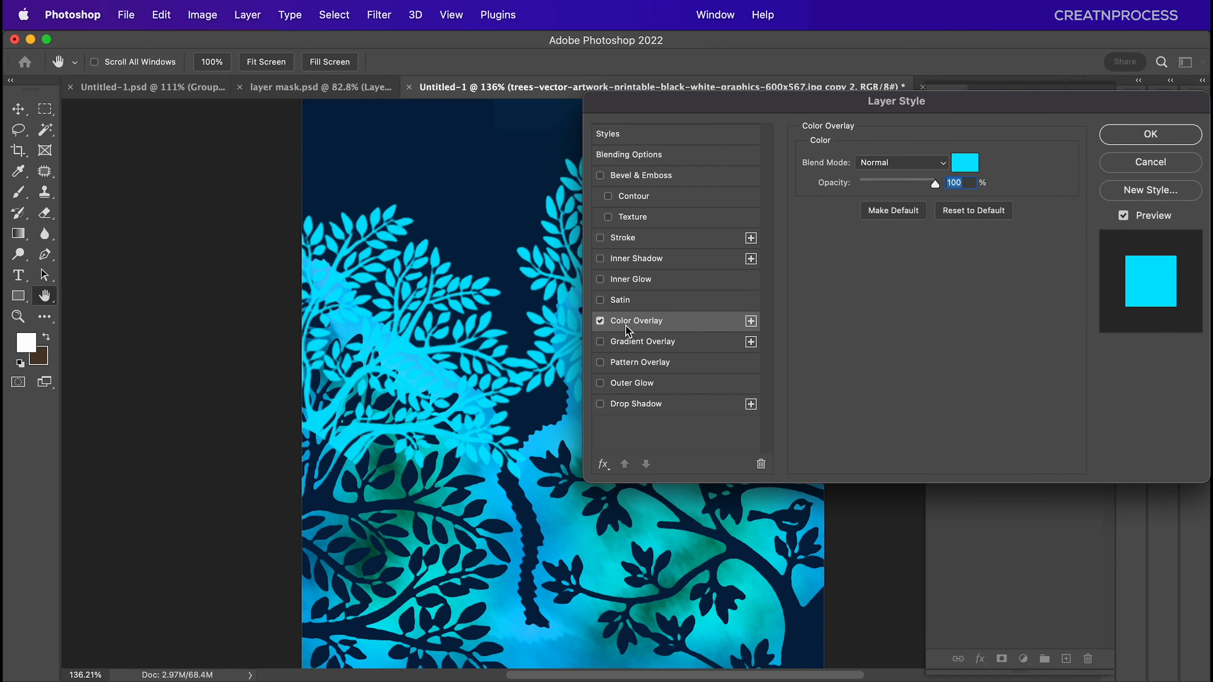
pyautogui.click(1108, 139)
pyautogui.scroll(1, 745, 300)
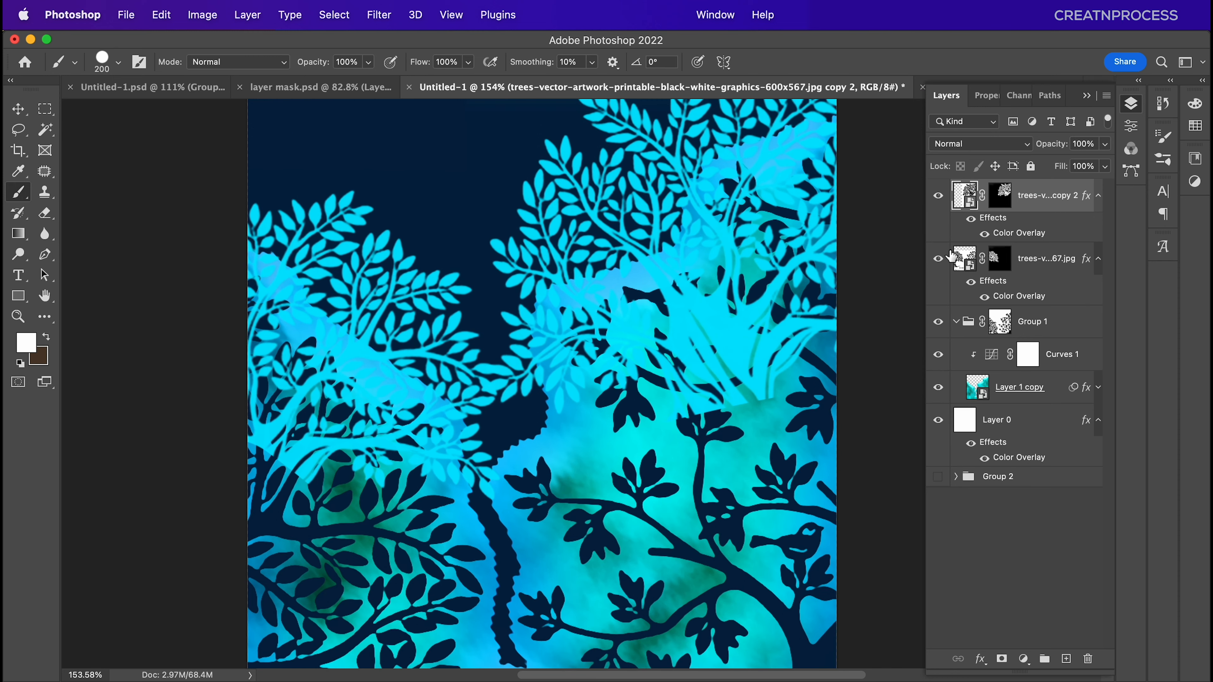
# Paint both tree layers' masks black wherever the cyan foliage overlaps the glowing cloud-textured shape.
pyautogui.click(1000, 195)
pyautogui.press('x')
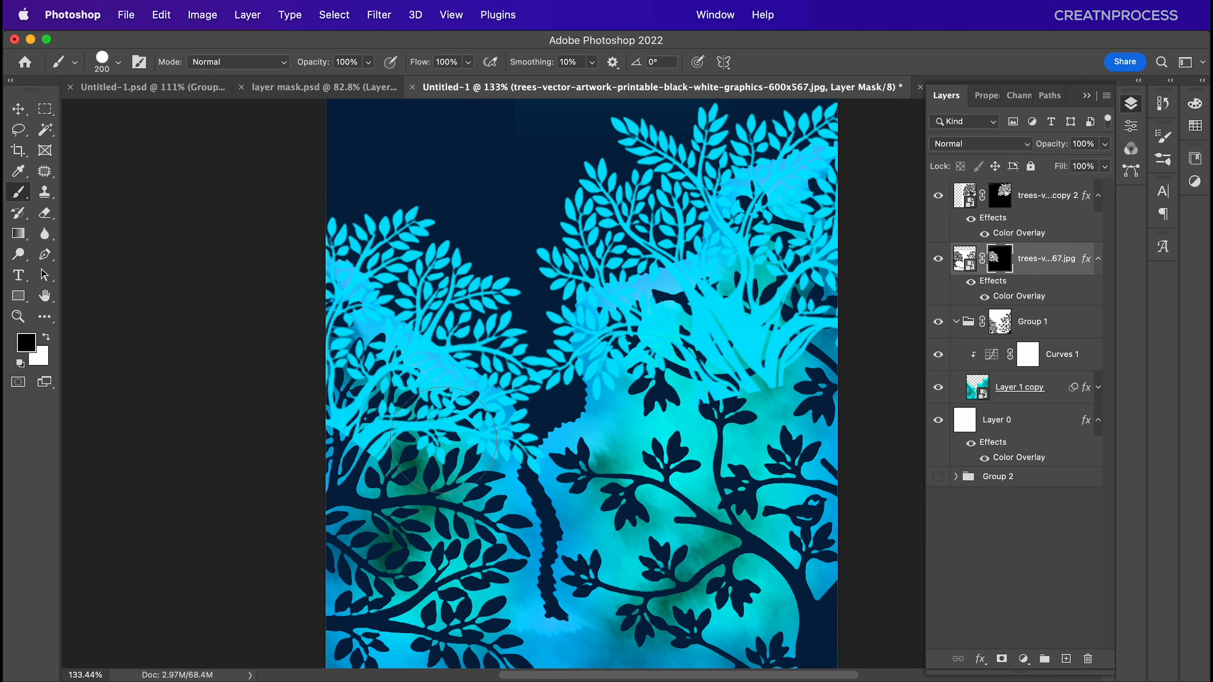
pyautogui.moveTo(458, 426); pyautogui.dragTo(338, 348)
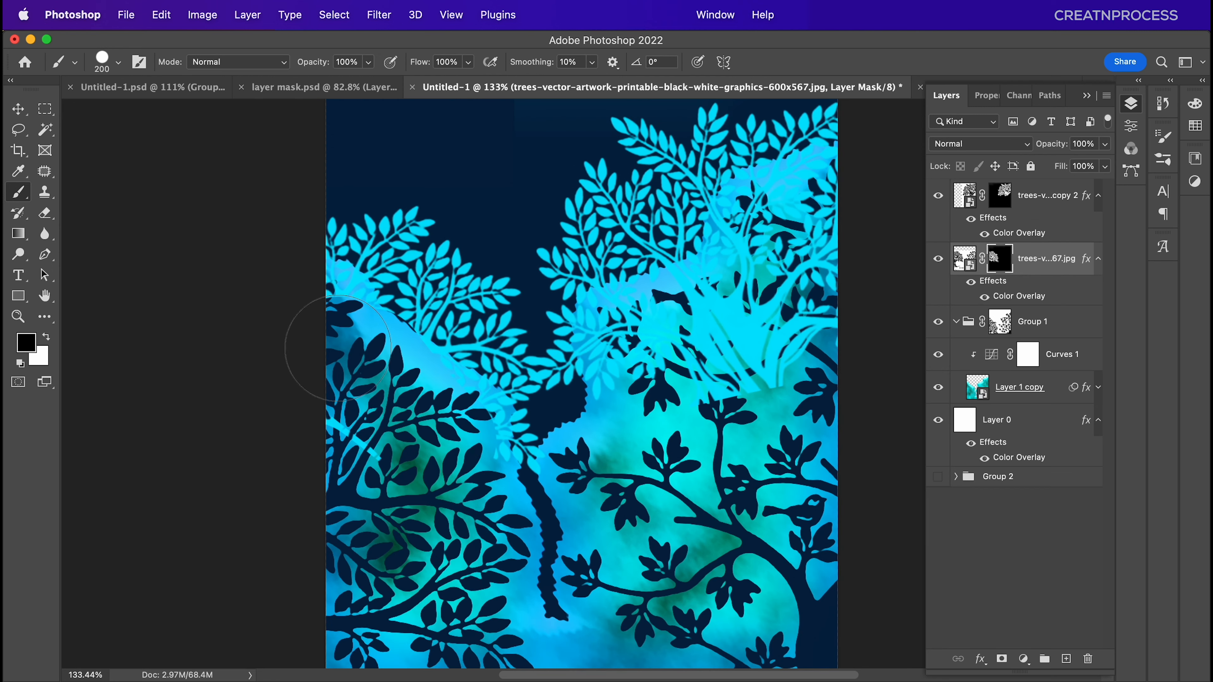
pyautogui.scroll(5, 338, 348)
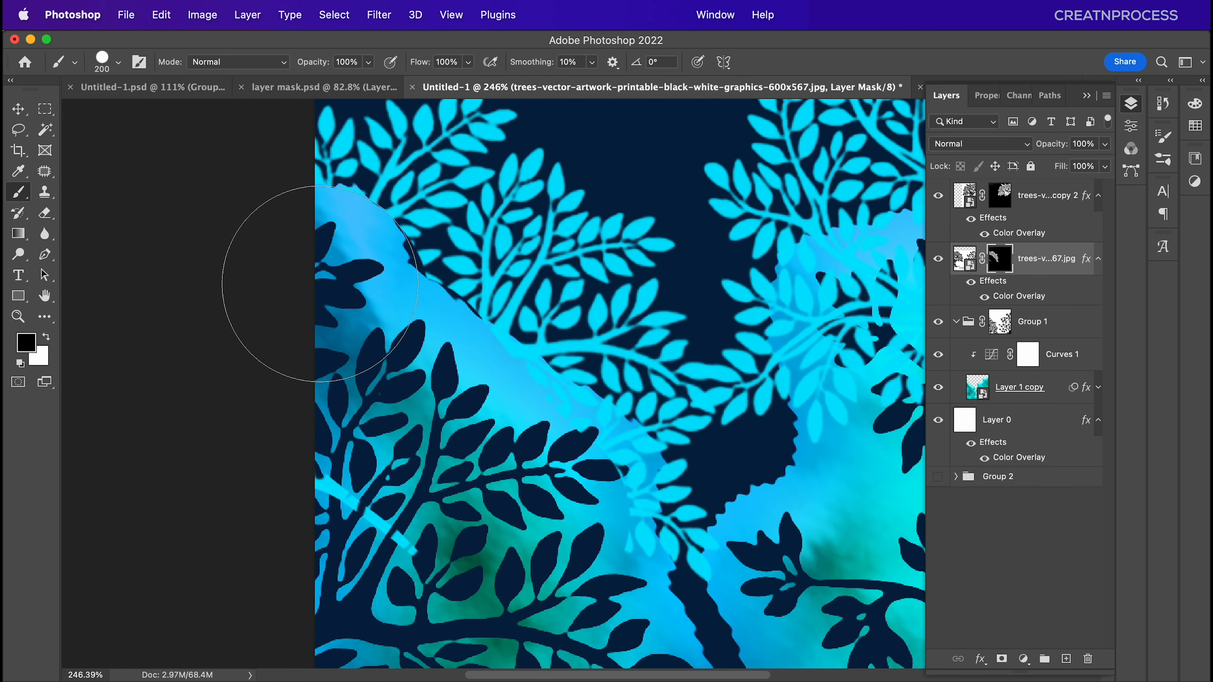
pyautogui.moveTo(309, 277)
pyautogui.mouseDown()
pyautogui.moveTo(344, 328)
pyautogui.moveTo(554, 497)
pyautogui.moveTo(573, 528)
pyautogui.mouseUp()
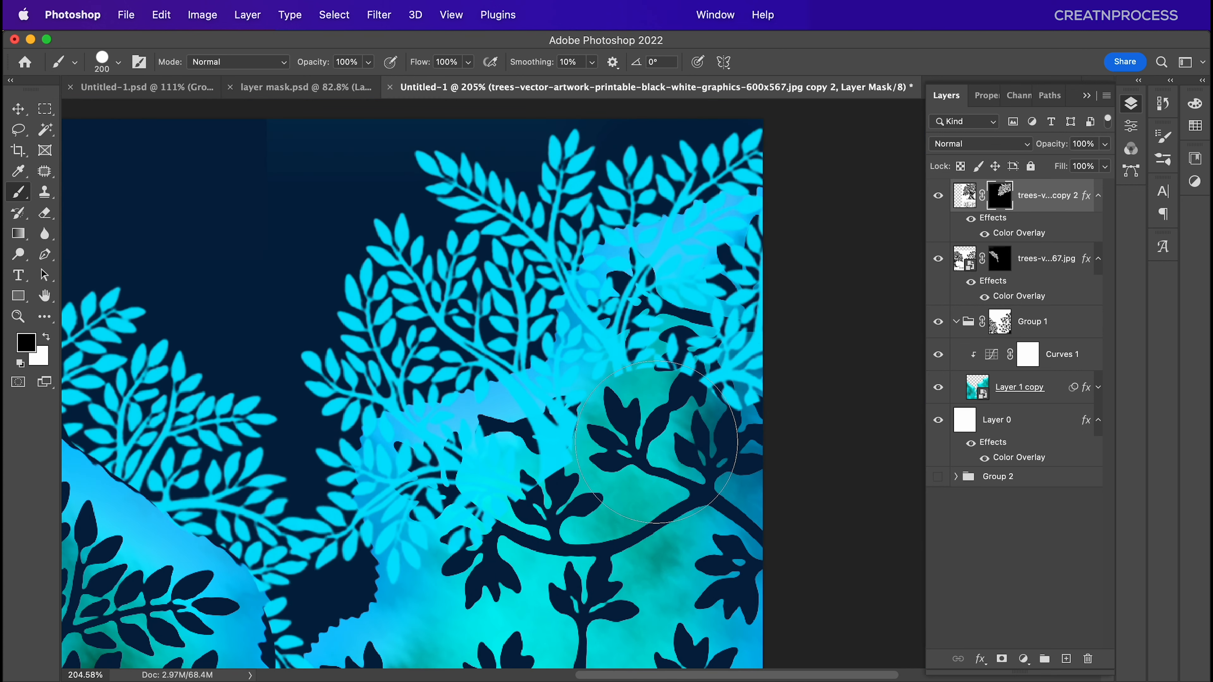
pyautogui.moveTo(773, 268)
pyautogui.mouseDown()
pyautogui.moveTo(706, 286)
pyautogui.moveTo(494, 467)
pyautogui.moveTo(439, 482)
pyautogui.moveTo(437, 524)
pyautogui.mouseUp()
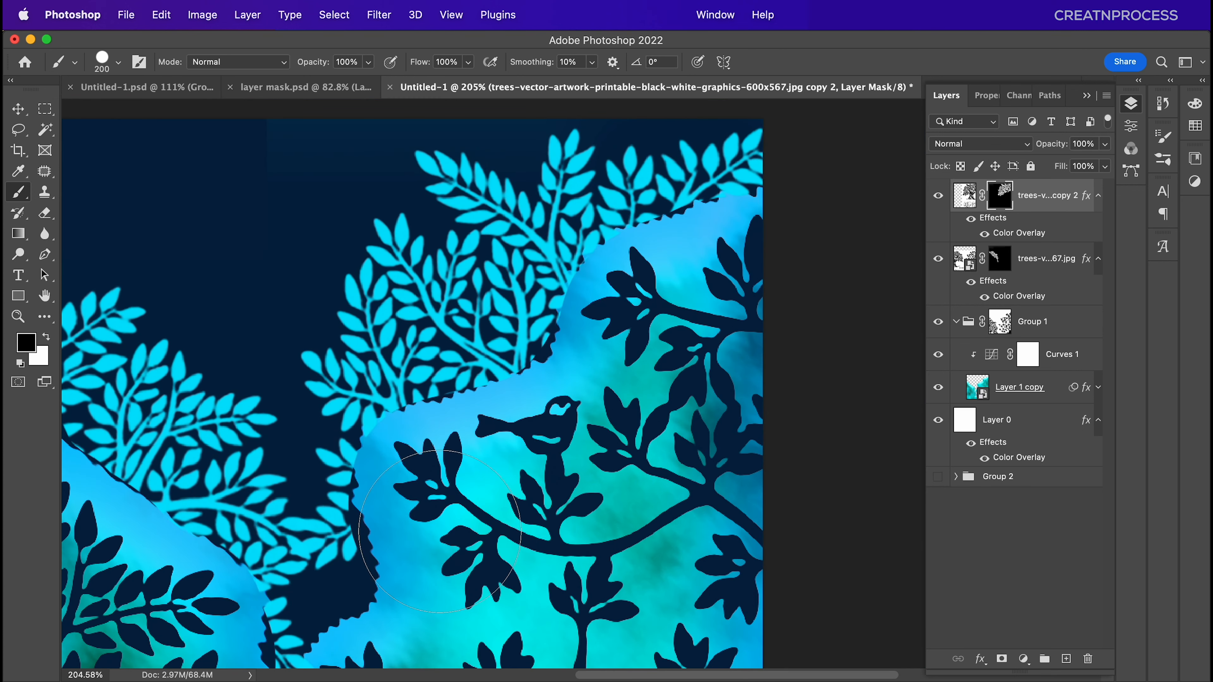
# Inspect the trimmed foliage edges and compare them with the faint background leaves in layer mask.psd.
pyautogui.scroll(-5, 465, 543)
pyautogui.scroll(5, 559, 427)
pyautogui.moveTo(552, 423); pyautogui.dragTo(730, 481)
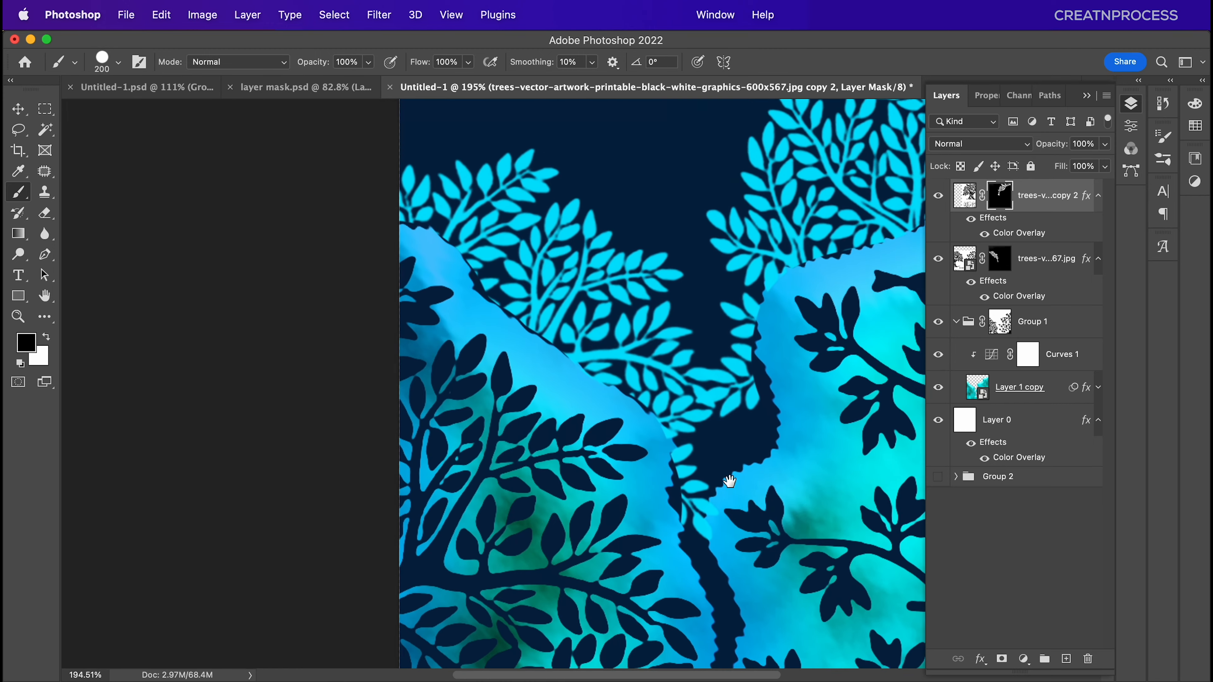
pyautogui.scroll(2, 595, 401)
pyautogui.moveTo(594, 302); pyautogui.dragTo(492, 350)
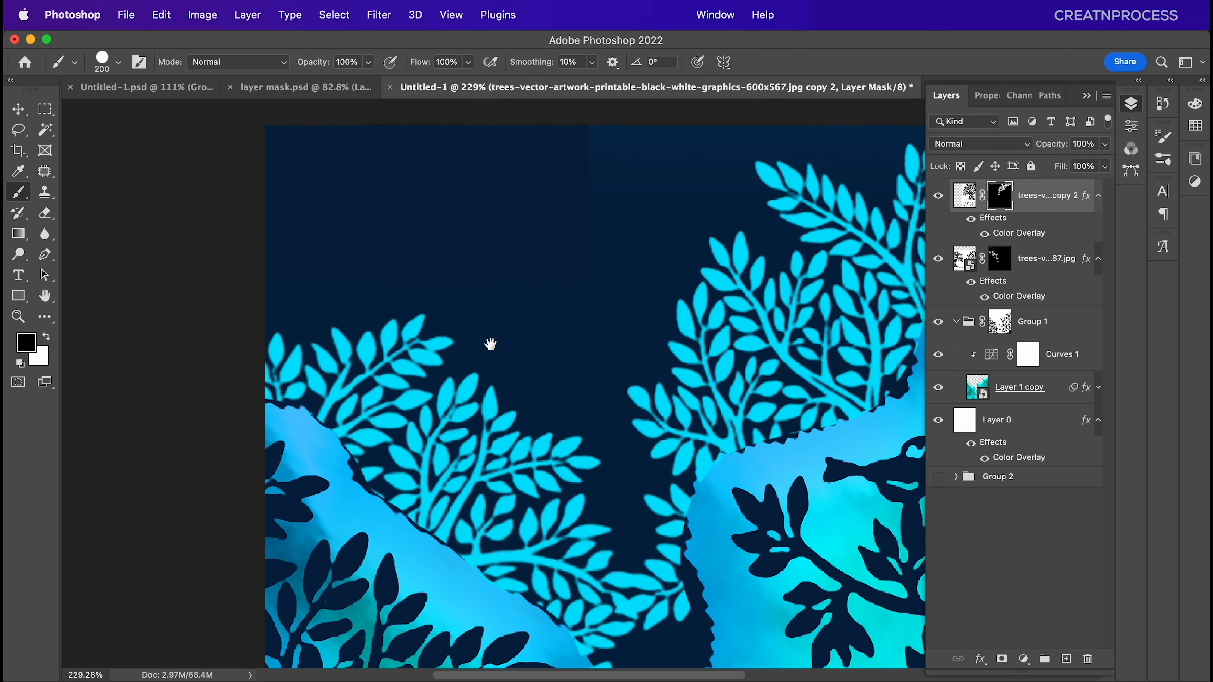
pyautogui.scroll(2, 491, 344)
pyautogui.press('[')
pyautogui.press('[')
pyautogui.press('[')
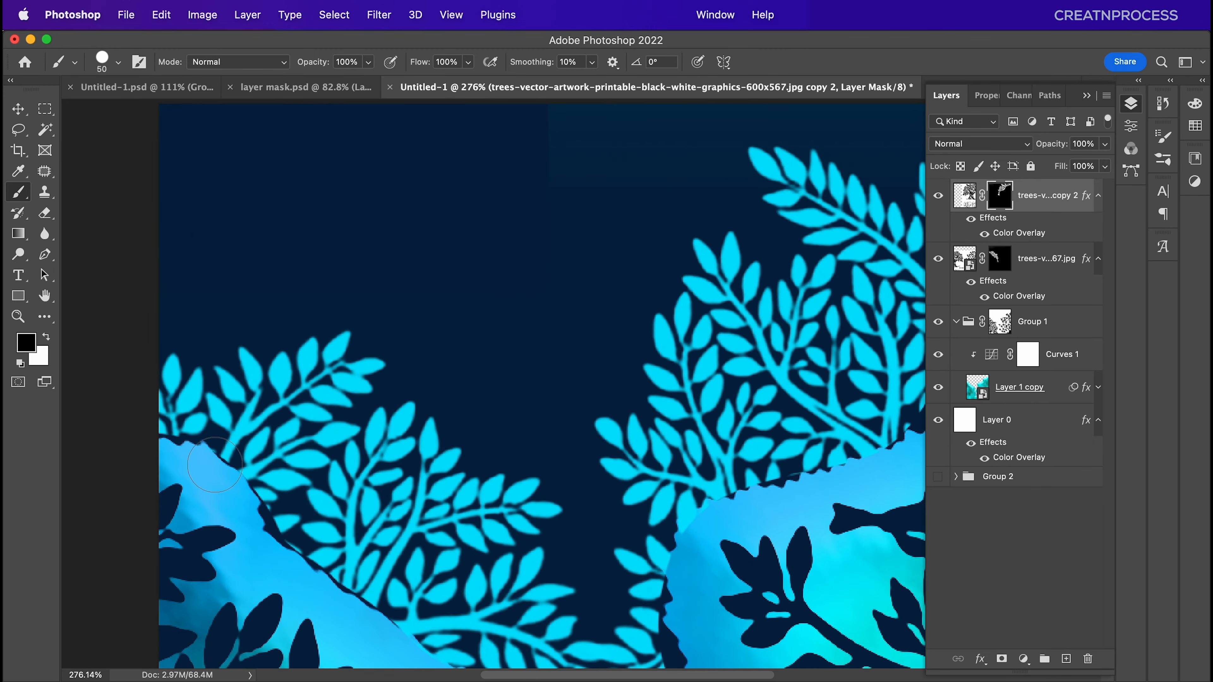
pyautogui.click(329, 94)
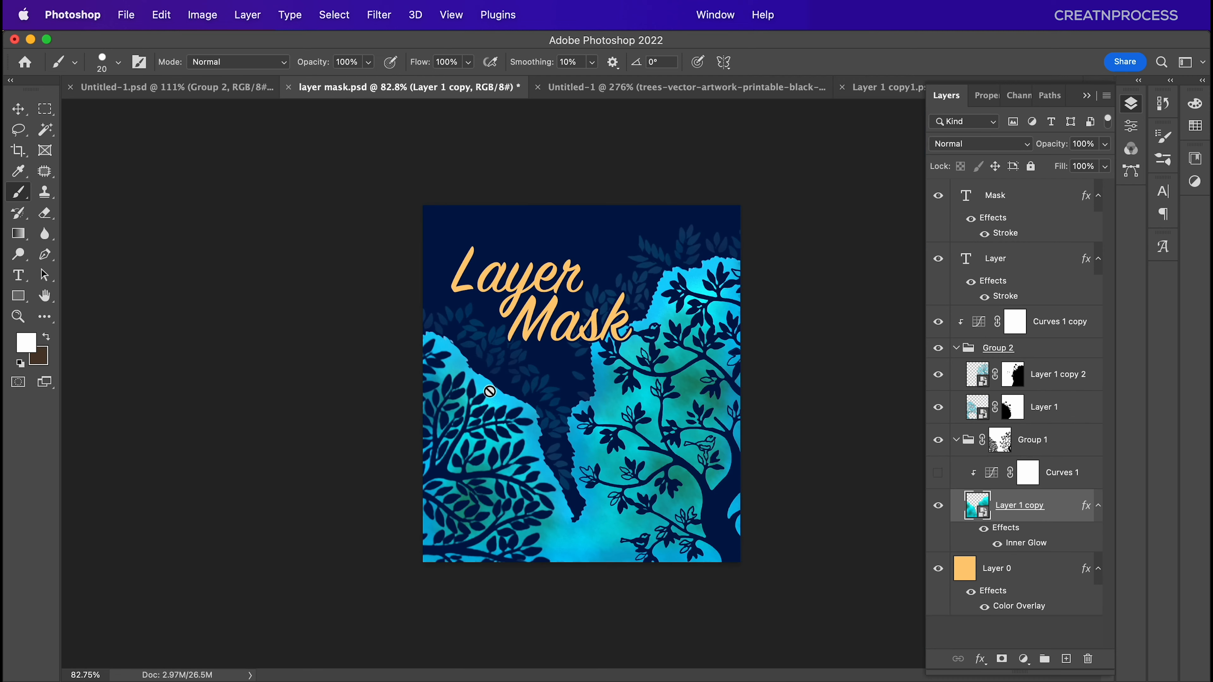
pyautogui.click(630, 99)
# Paint out the uppermost branch stem of the left cyan tree on its layer mask with a 9 px brush.
pyautogui.moveTo(268, 478); pyautogui.dragTo(457, 398)
pyautogui.scroll(2, 352, 380)
pyautogui.scroll(5, 356, 374)
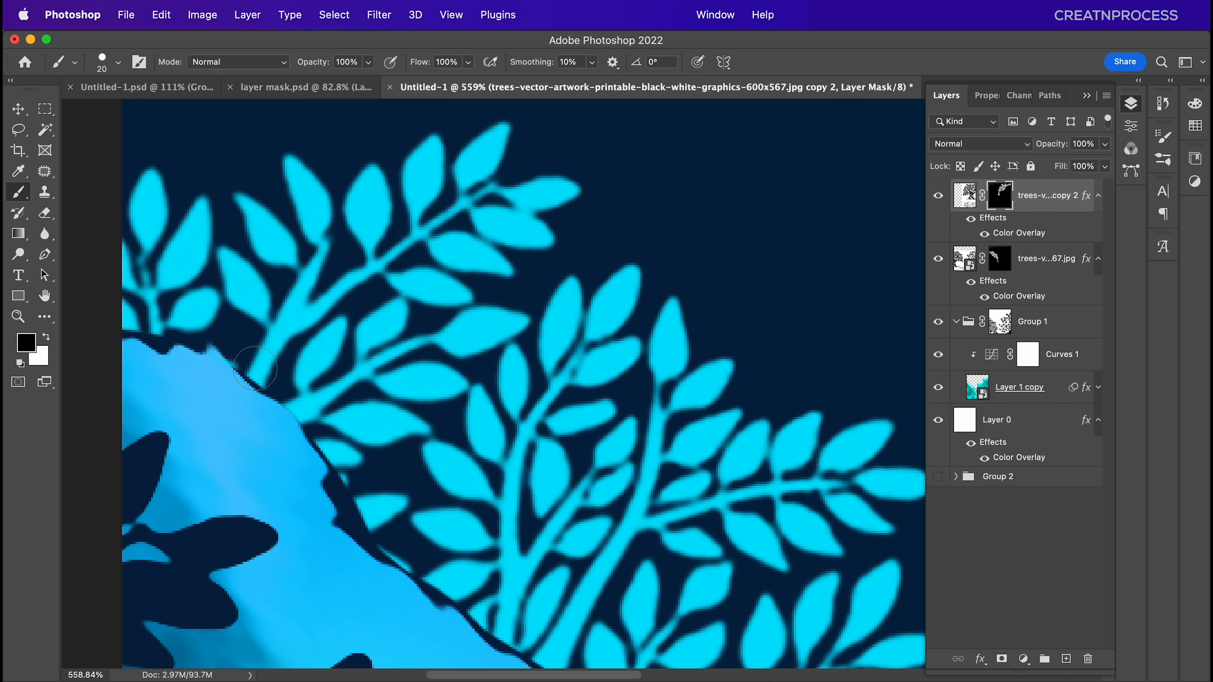
pyautogui.click(994, 271)
pyautogui.press('[')
pyautogui.press('[')
pyautogui.moveTo(352, 271)
pyautogui.mouseDown()
pyautogui.moveTo(448, 218)
pyautogui.moveTo(429, 225)
pyautogui.mouseUp()
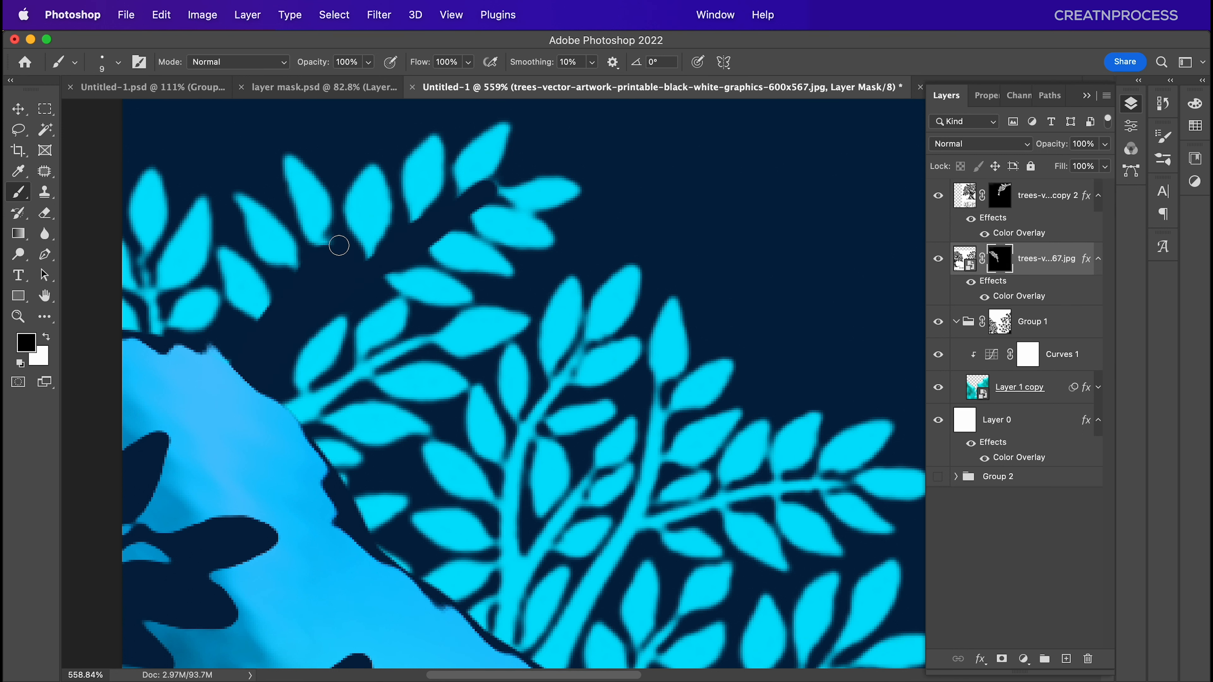
# Paint out the second branch's stem on the left tree and the leaf fragments along the glowing shape's edge.
pyautogui.moveTo(339, 245); pyautogui.dragTo(493, 256)
pyautogui.moveTo(303, 325); pyautogui.dragTo(301, 277)
pyautogui.moveTo(425, 422); pyautogui.dragTo(358, 347)
pyautogui.moveTo(384, 348)
pyautogui.mouseDown()
pyautogui.moveTo(483, 294)
pyautogui.moveTo(376, 345)
pyautogui.mouseUp()
pyautogui.moveTo(466, 306)
pyautogui.mouseDown()
pyautogui.moveTo(334, 306)
pyautogui.moveTo(456, 305)
pyautogui.mouseUp()
pyautogui.moveTo(368, 385); pyautogui.dragTo(390, 415)
pyautogui.moveTo(279, 320)
pyautogui.mouseDown()
pyautogui.moveTo(352, 368)
pyautogui.moveTo(348, 433)
pyautogui.mouseUp()
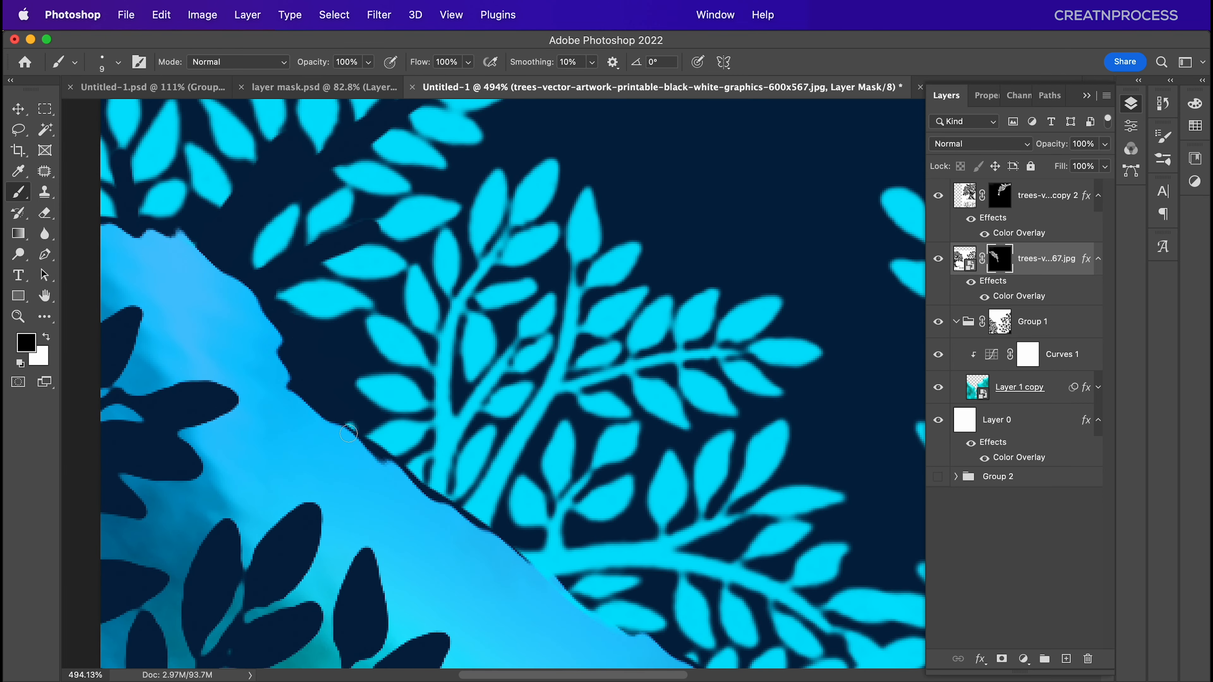
# Paint out the thick central stems and their side twig in the left tree, leaving only the leaves.
pyautogui.moveTo(427, 488)
pyautogui.mouseDown()
pyautogui.moveTo(443, 455)
pyautogui.moveTo(456, 315)
pyautogui.moveTo(501, 247)
pyautogui.moveTo(445, 340)
pyautogui.moveTo(426, 458)
pyautogui.moveTo(505, 359)
pyautogui.moveTo(460, 437)
pyautogui.mouseUp()
pyautogui.scroll(-3, 460, 437)
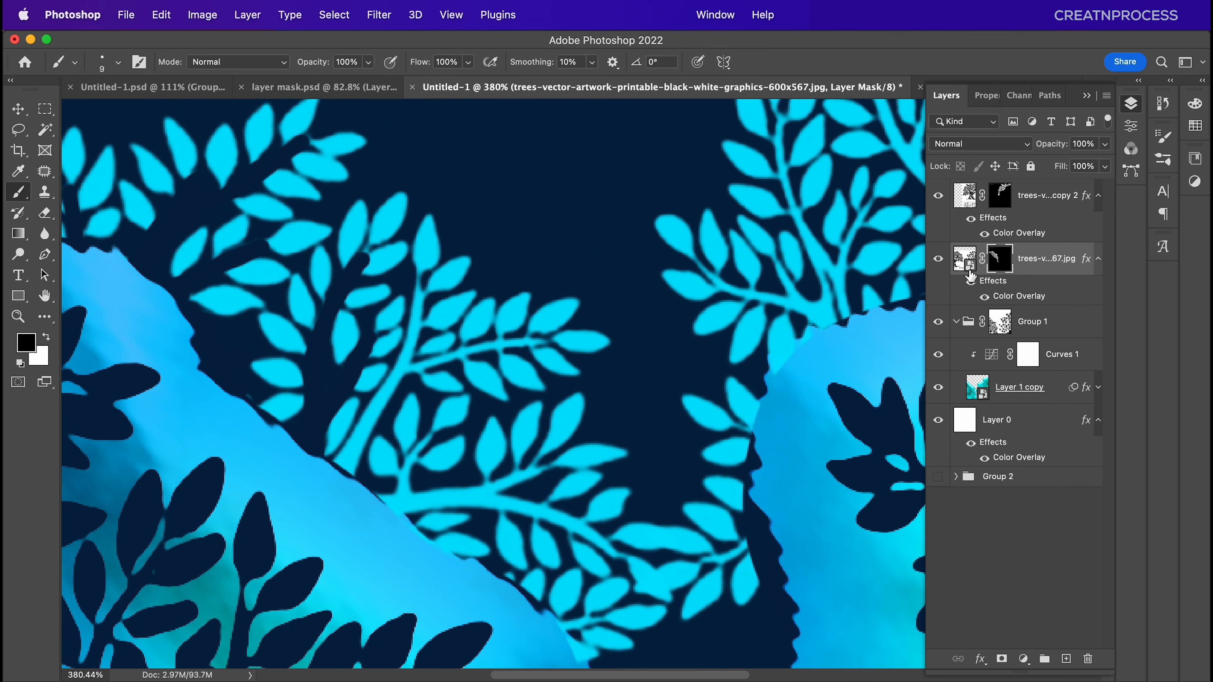
pyautogui.moveTo(346, 466)
pyautogui.mouseDown()
pyautogui.moveTo(362, 428)
pyautogui.moveTo(356, 444)
pyautogui.mouseUp()
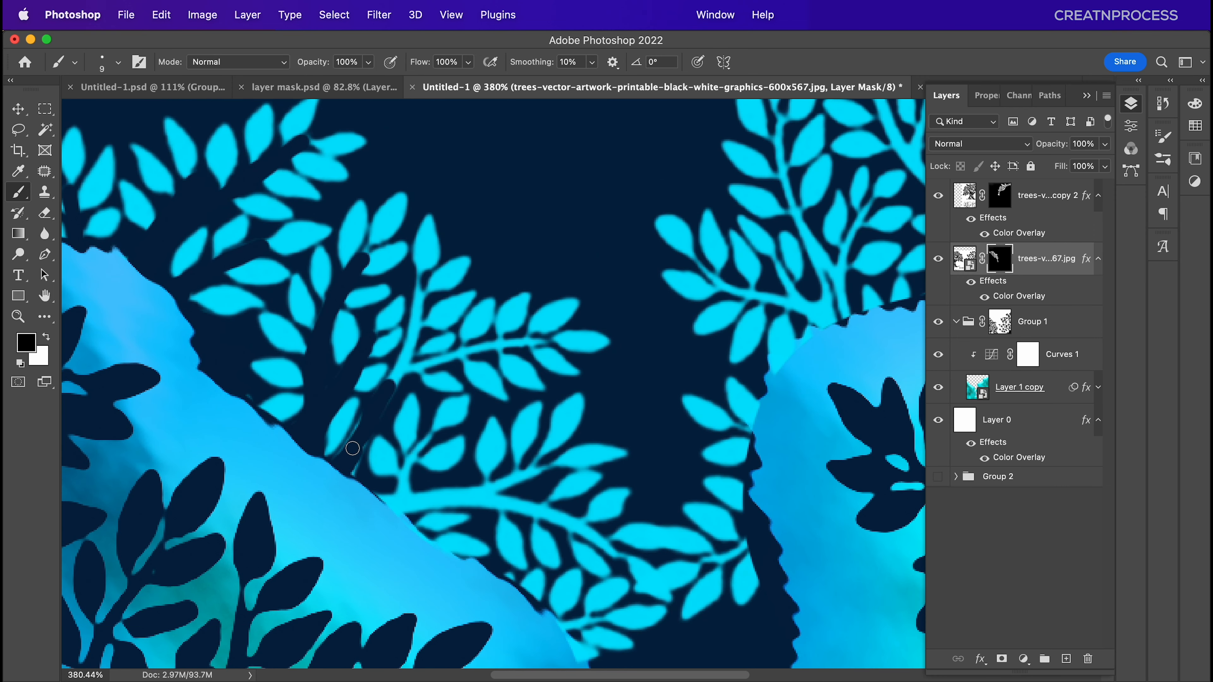
pyautogui.moveTo(387, 397)
pyautogui.mouseDown()
pyautogui.moveTo(409, 353)
pyautogui.moveTo(418, 283)
pyautogui.mouseUp()
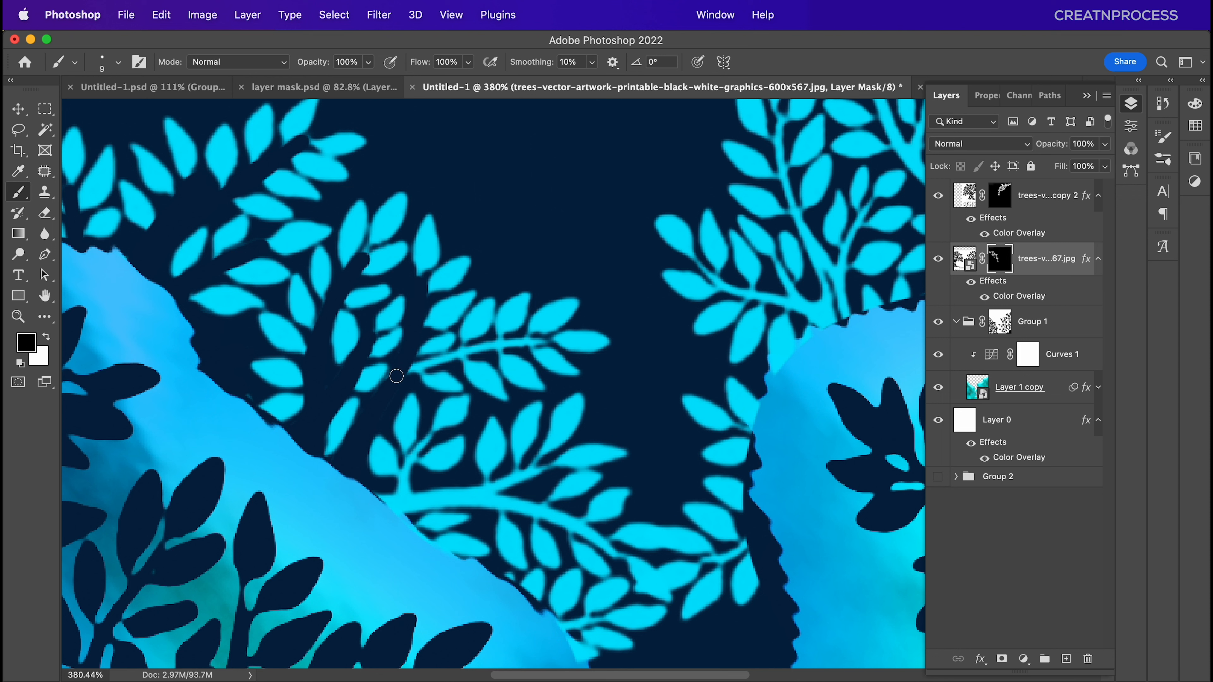
pyautogui.moveTo(418, 367); pyautogui.dragTo(479, 349)
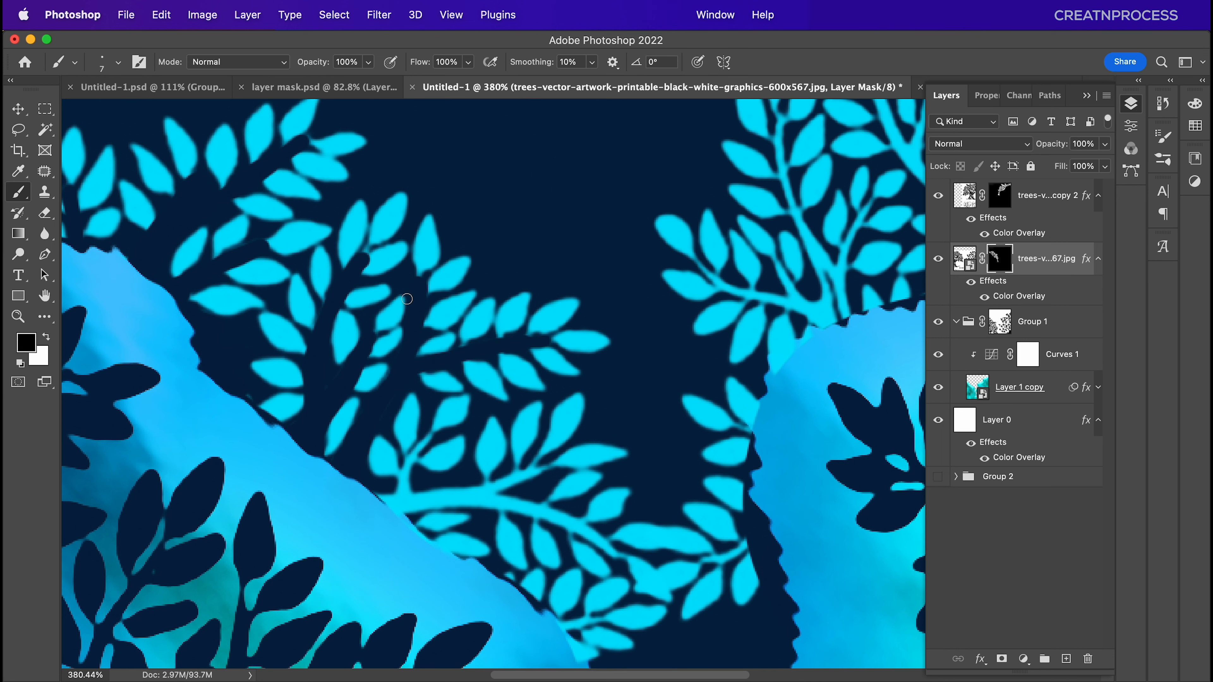
# Paint out the stems of the left cyan tree's lower branch on its layer mask, leaving only the leaves.
pyautogui.scroll(-5, 452, 423)
pyautogui.moveTo(403, 396)
pyautogui.mouseDown()
pyautogui.moveTo(433, 344)
pyautogui.moveTo(420, 381)
pyautogui.moveTo(440, 399)
pyautogui.moveTo(551, 364)
pyautogui.moveTo(467, 377)
pyautogui.moveTo(542, 363)
pyautogui.moveTo(507, 391)
pyautogui.moveTo(638, 449)
pyautogui.mouseUp()
pyautogui.scroll(-2, 621, 444)
pyautogui.hscroll(3, 605, 462)
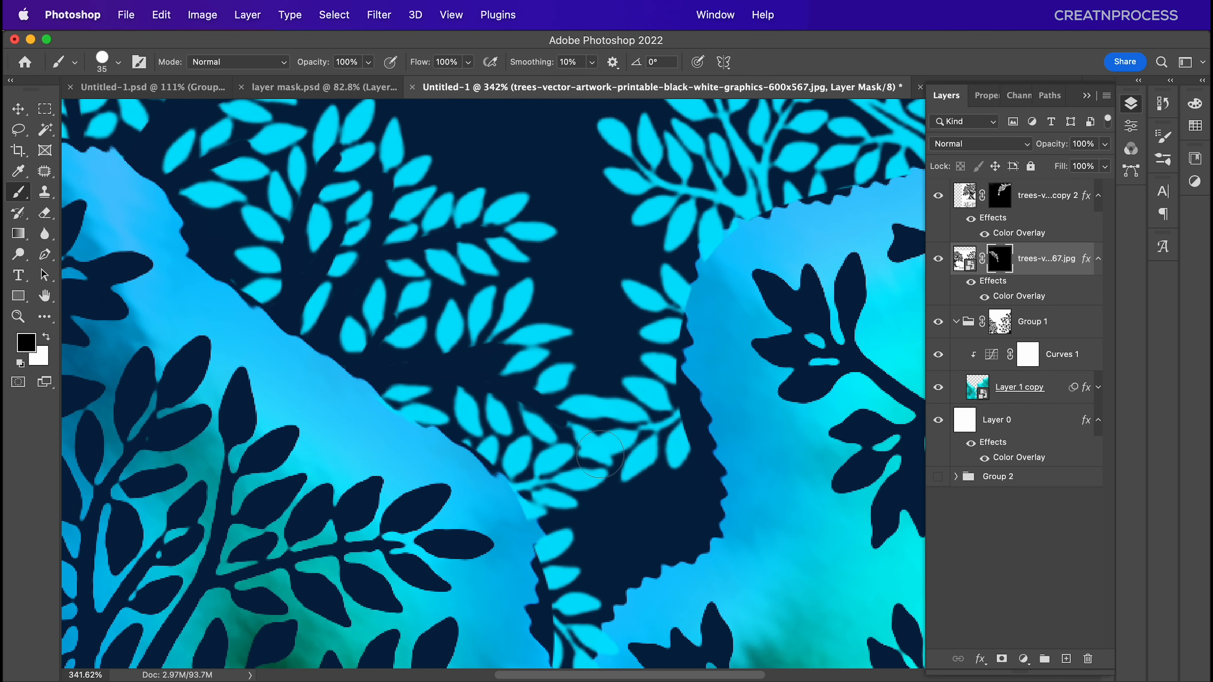
# Paint out the remaining twigs and leaf fragments at the left tree's lower end, in the gap between the glowing shapes, with a 9 px brush.
pyautogui.press('[')
pyautogui.press('[')
pyautogui.press('[')
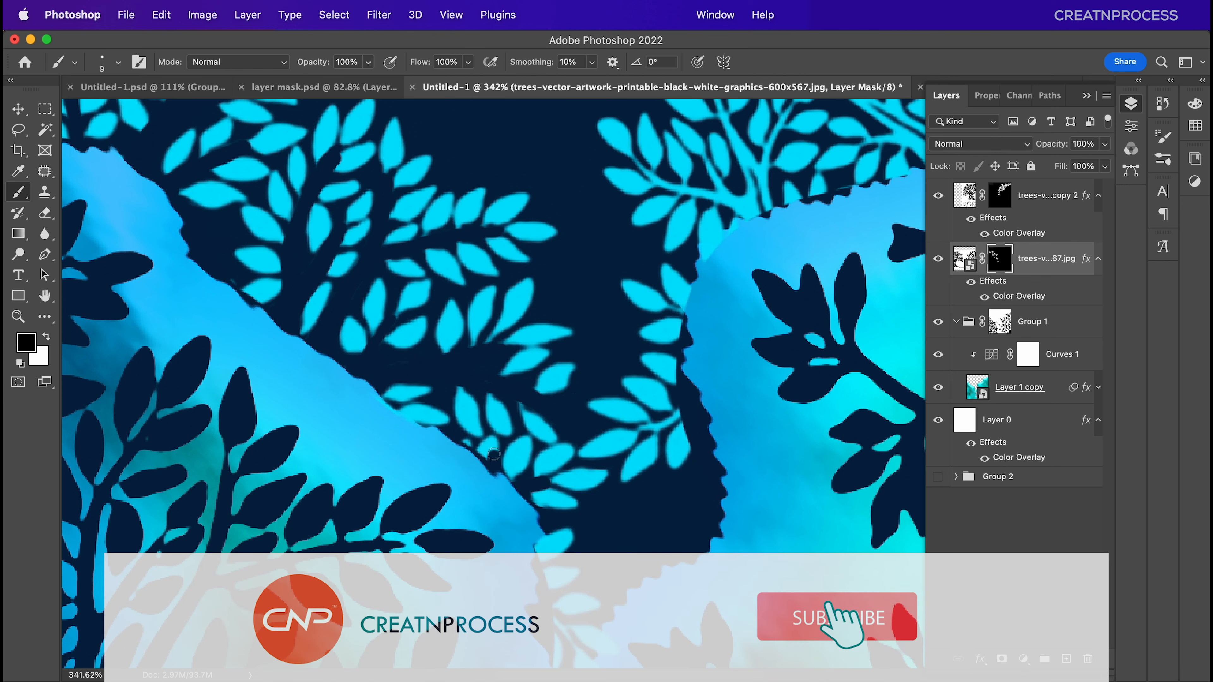
pyautogui.moveTo(576, 573); pyautogui.dragTo(554, 585)
pyautogui.moveTo(592, 607)
pyautogui.mouseDown()
pyautogui.moveTo(585, 483)
pyautogui.moveTo(566, 480)
pyautogui.moveTo(580, 474)
pyautogui.mouseUp()
pyautogui.moveTo(580, 474); pyautogui.dragTo(486, 566)
# On the right tree's layer mask, paint out the lowest twig's stem and the leaves touching the right glowing shape's edge.
pyautogui.click(999, 195)
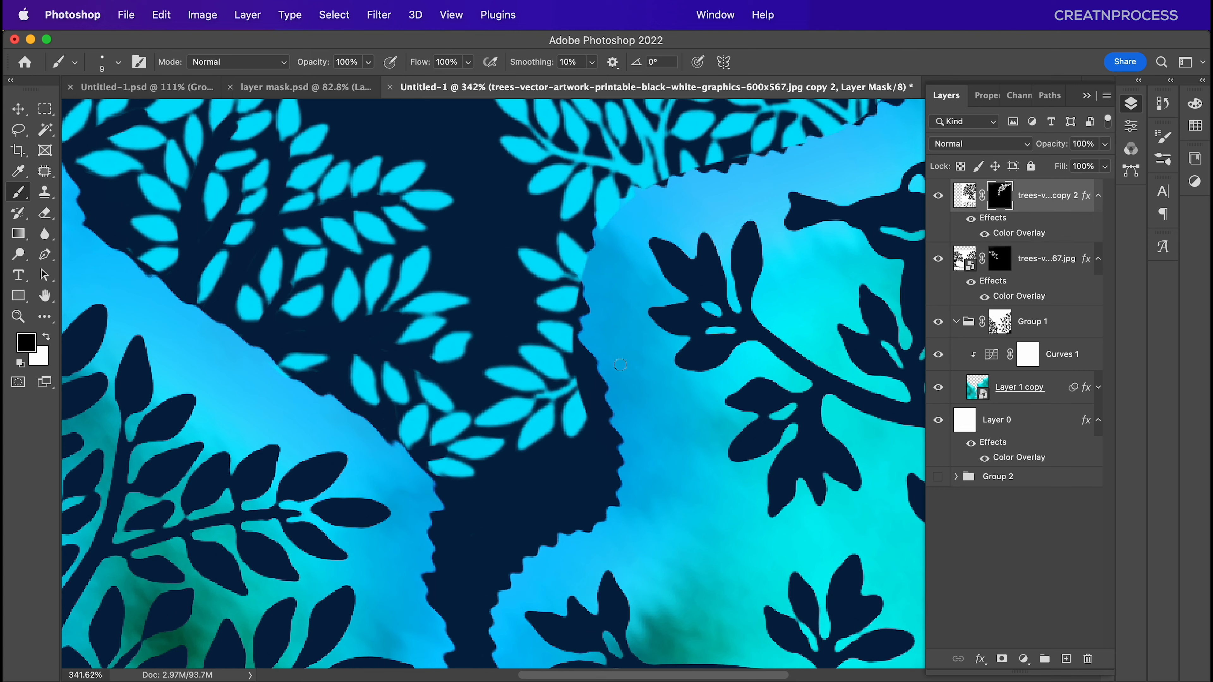
pyautogui.moveTo(593, 358); pyautogui.dragTo(564, 449)
pyautogui.moveTo(553, 433)
pyautogui.mouseDown()
pyautogui.moveTo(530, 420)
pyautogui.moveTo(553, 325)
pyautogui.moveTo(561, 431)
pyautogui.mouseUp()
pyautogui.moveTo(597, 348); pyautogui.dragTo(563, 406)
pyautogui.moveTo(611, 329); pyautogui.dragTo(500, 334)
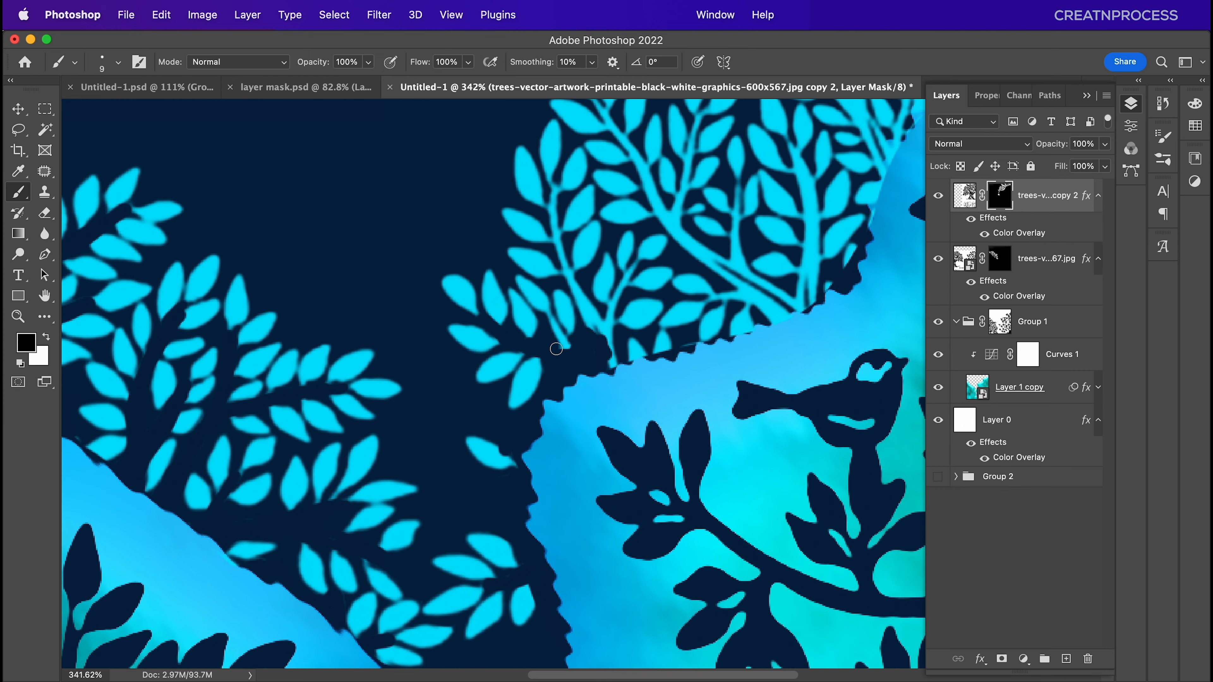
# Paint out the stems and side twigs throughout the right cyan tree, keeping only its leaves.
pyautogui.moveTo(614, 363); pyautogui.dragTo(609, 334)
pyautogui.moveTo(610, 335); pyautogui.dragTo(593, 449)
pyautogui.moveTo(541, 306)
pyautogui.mouseDown()
pyautogui.moveTo(547, 372)
pyautogui.moveTo(591, 435)
pyautogui.moveTo(617, 382)
pyautogui.mouseUp()
pyautogui.moveTo(617, 383); pyautogui.dragTo(577, 411)
pyautogui.moveTo(726, 473)
pyautogui.mouseDown()
pyautogui.moveTo(670, 440)
pyautogui.moveTo(729, 457)
pyautogui.moveTo(636, 395)
pyautogui.moveTo(562, 275)
pyautogui.moveTo(660, 410)
pyautogui.moveTo(762, 454)
pyautogui.moveTo(677, 402)
pyautogui.moveTo(682, 338)
pyautogui.mouseUp()
pyautogui.moveTo(737, 438)
pyautogui.mouseDown()
pyautogui.moveTo(751, 378)
pyautogui.moveTo(734, 290)
pyautogui.moveTo(760, 345)
pyautogui.moveTo(758, 419)
pyautogui.moveTo(756, 382)
pyautogui.moveTo(779, 363)
pyautogui.mouseUp()
pyautogui.moveTo(802, 424); pyautogui.dragTo(635, 581)
pyautogui.moveTo(637, 545); pyautogui.dragTo(578, 622)
pyautogui.moveTo(626, 521)
pyautogui.mouseDown()
pyautogui.moveTo(603, 460)
pyautogui.moveTo(535, 393)
pyautogui.mouseUp()
pyautogui.moveTo(439, 335)
pyautogui.mouseDown()
pyautogui.moveTo(533, 388)
pyautogui.moveTo(583, 438)
pyautogui.mouseUp()
pyautogui.moveTo(495, 372)
pyautogui.mouseDown()
pyautogui.moveTo(603, 399)
pyautogui.moveTo(621, 329)
pyautogui.moveTo(617, 461)
pyautogui.moveTo(632, 529)
pyautogui.moveTo(638, 475)
pyautogui.mouseUp()
pyautogui.moveTo(661, 420)
pyautogui.mouseDown()
pyautogui.moveTo(701, 415)
pyautogui.moveTo(688, 416)
pyautogui.mouseUp()
pyautogui.moveTo(739, 357)
pyautogui.mouseDown()
pyautogui.moveTo(523, 440)
pyautogui.moveTo(587, 414)
pyautogui.moveTo(618, 434)
pyautogui.moveTo(631, 419)
pyautogui.mouseUp()
pyautogui.scroll(-5, 542, 342)
pyautogui.scroll(3, 548, 335)
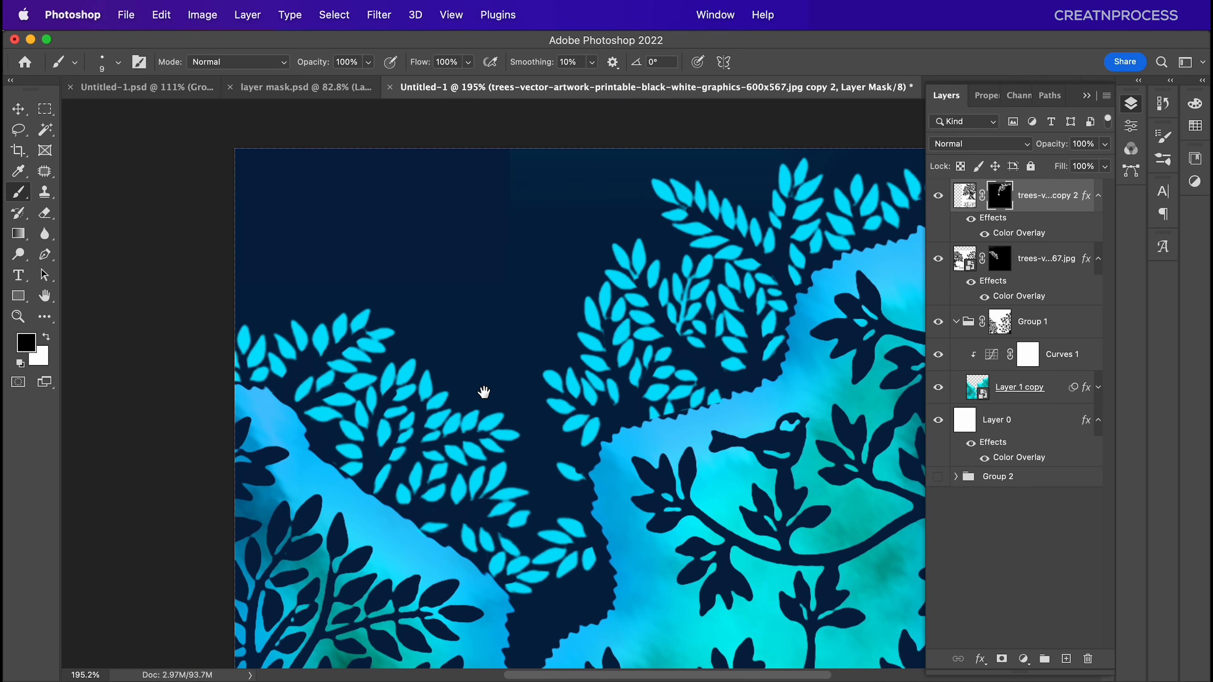
# Erase the outermost leaves along the upper edge of the right tree on its mask with a 25 px brush.
pyautogui.press(']')
pyautogui.moveTo(686, 204); pyautogui.dragTo(653, 165)
pyautogui.moveTo(769, 148); pyautogui.dragTo(791, 175)
pyautogui.moveTo(752, 212)
pyautogui.mouseDown()
pyautogui.moveTo(747, 239)
pyautogui.moveTo(684, 186)
pyautogui.moveTo(711, 241)
pyautogui.moveTo(642, 242)
pyautogui.moveTo(616, 280)
pyautogui.moveTo(620, 301)
pyautogui.mouseUp()
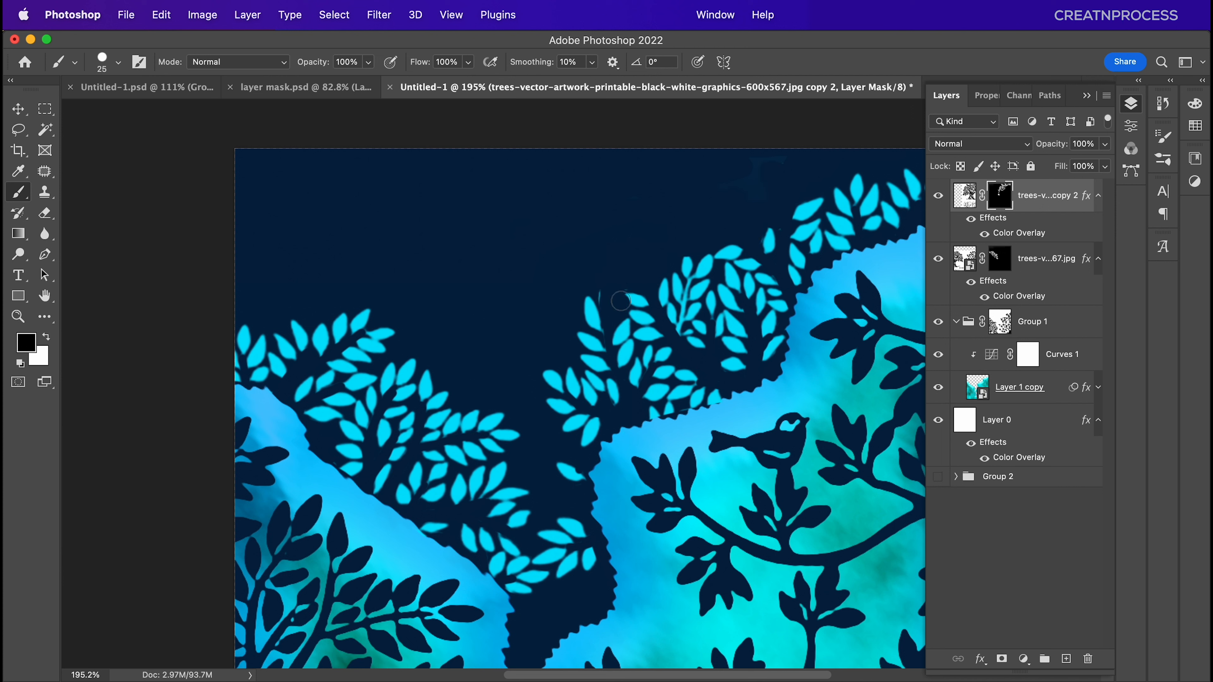
# Erase the outermost leaves along the upper edge of the left tree on its layer mask.
pyautogui.click(1000, 258)
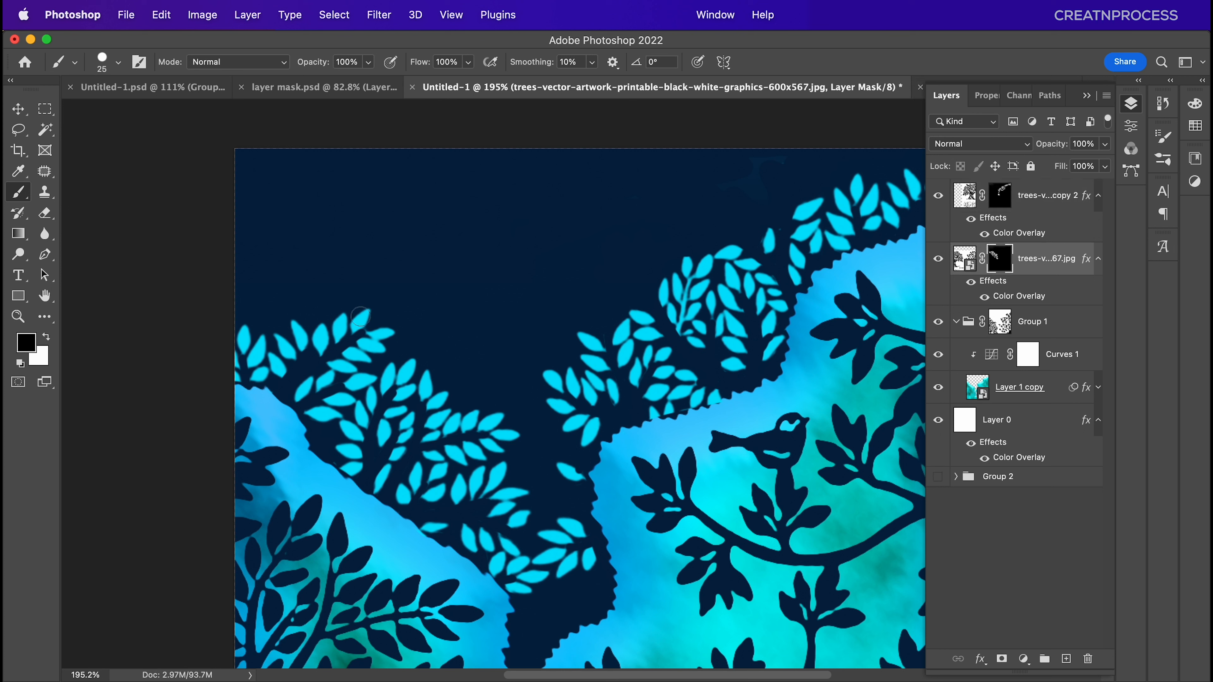
pyautogui.moveTo(406, 362)
pyautogui.mouseDown()
pyautogui.moveTo(384, 368)
pyautogui.moveTo(473, 398)
pyautogui.moveTo(490, 441)
pyautogui.moveTo(534, 451)
pyautogui.mouseUp()
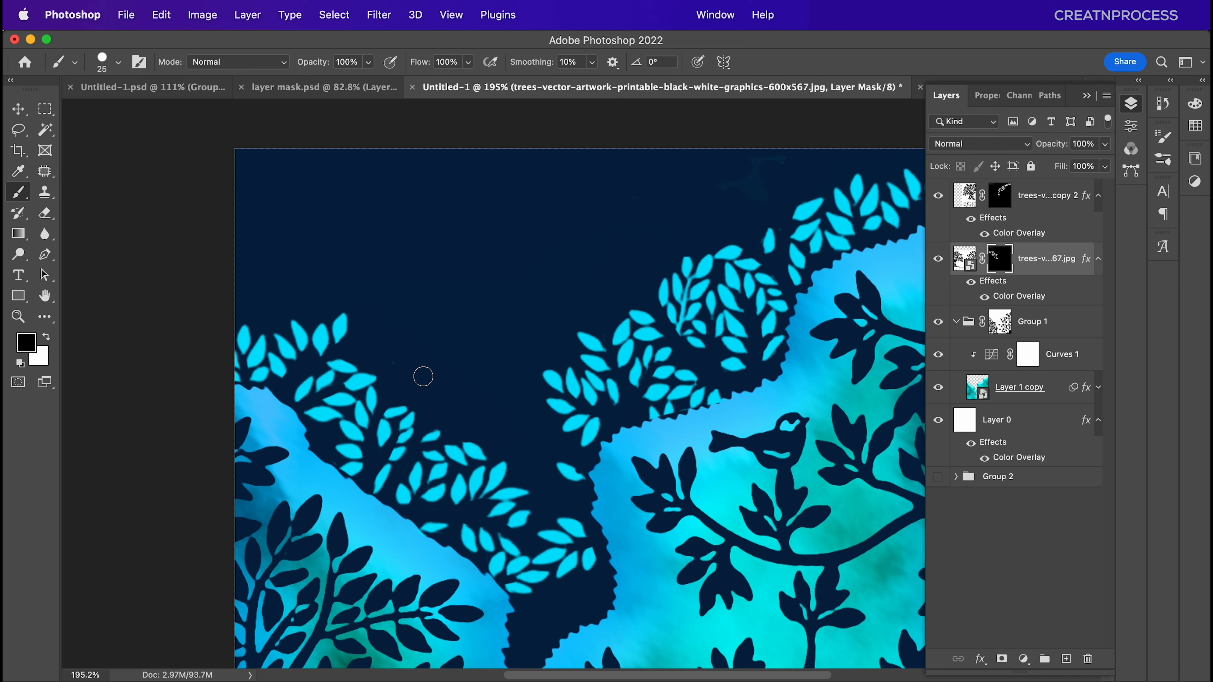
pyautogui.press('super+0')
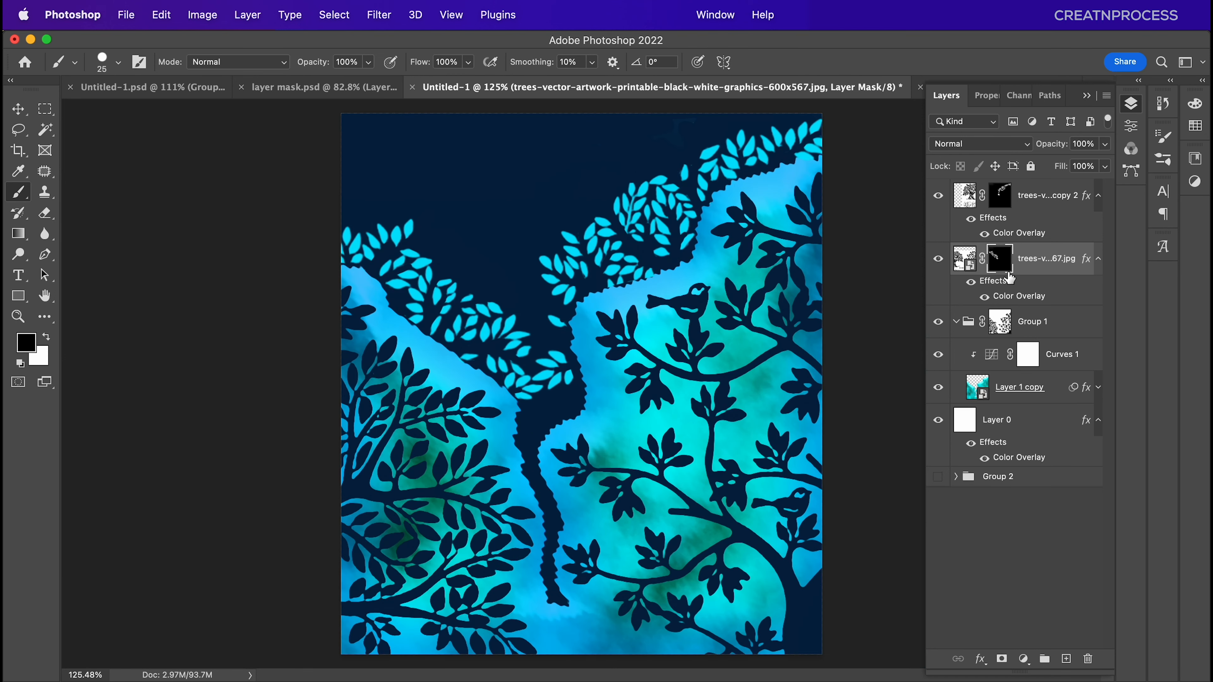
# Reduce the opacity of both cyan tree layers together to 22%.
pyautogui.click(1070, 204)
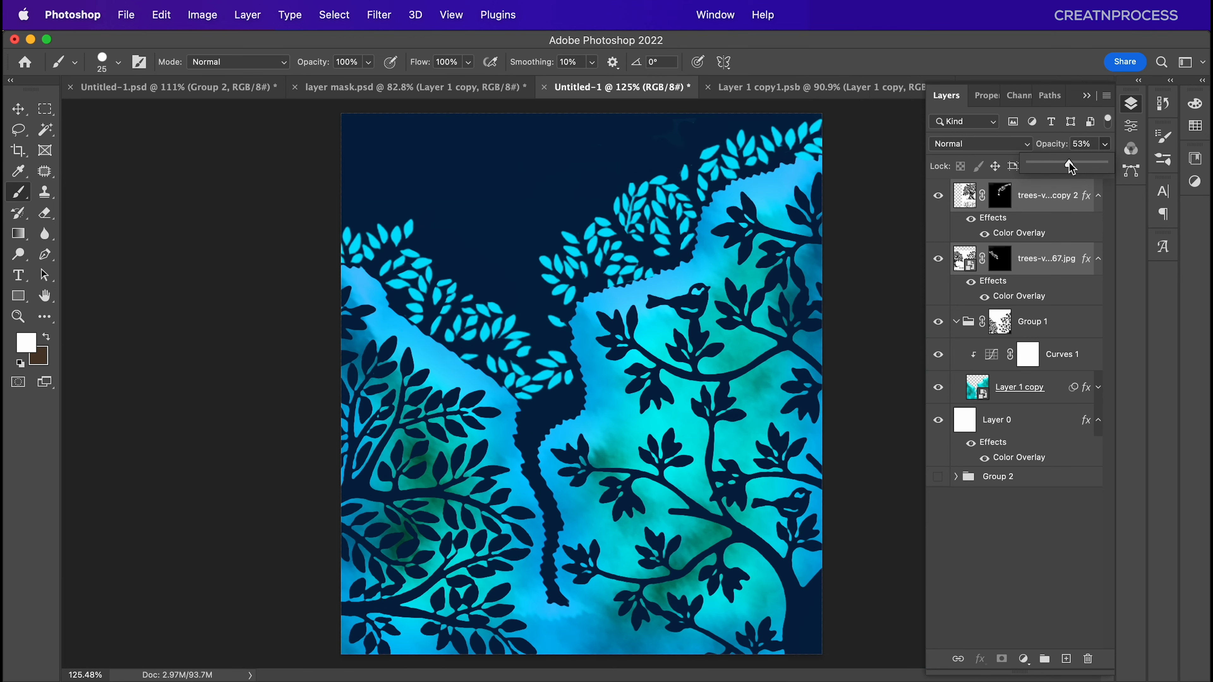
pyautogui.moveTo(1071, 167); pyautogui.dragTo(1045, 167)
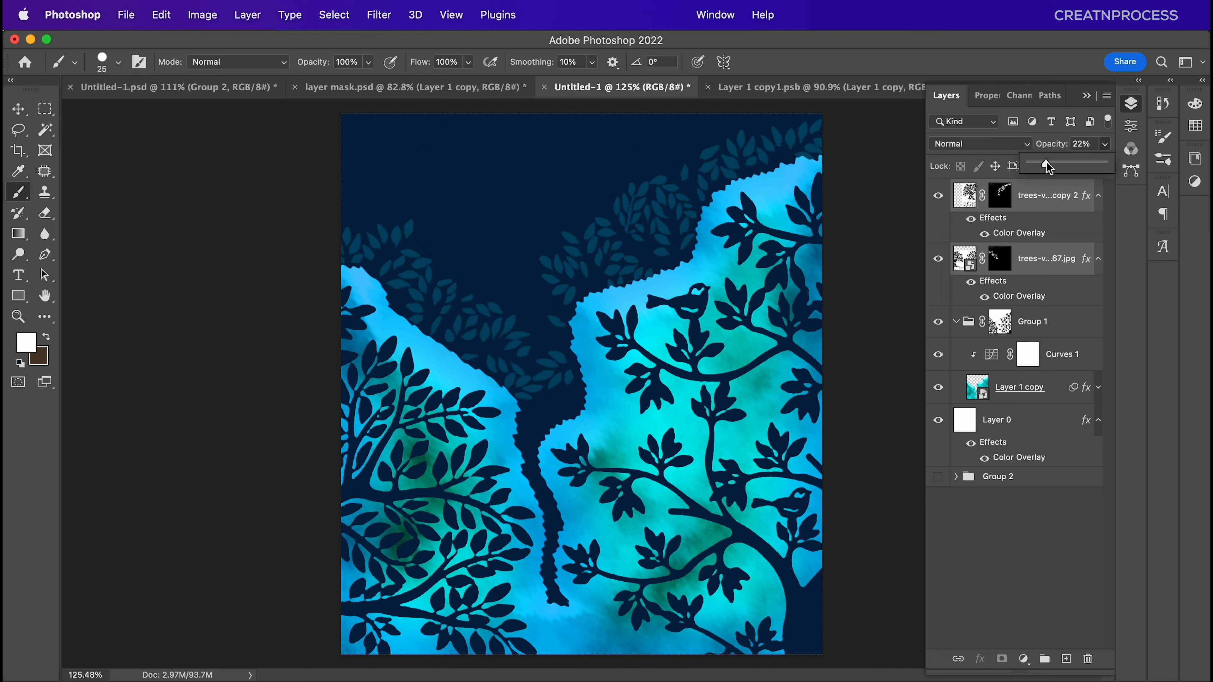
pyautogui.scroll(-3, 625, 337)
pyautogui.scroll(3, 625, 337)
pyautogui.scroll(1, 621, 331)
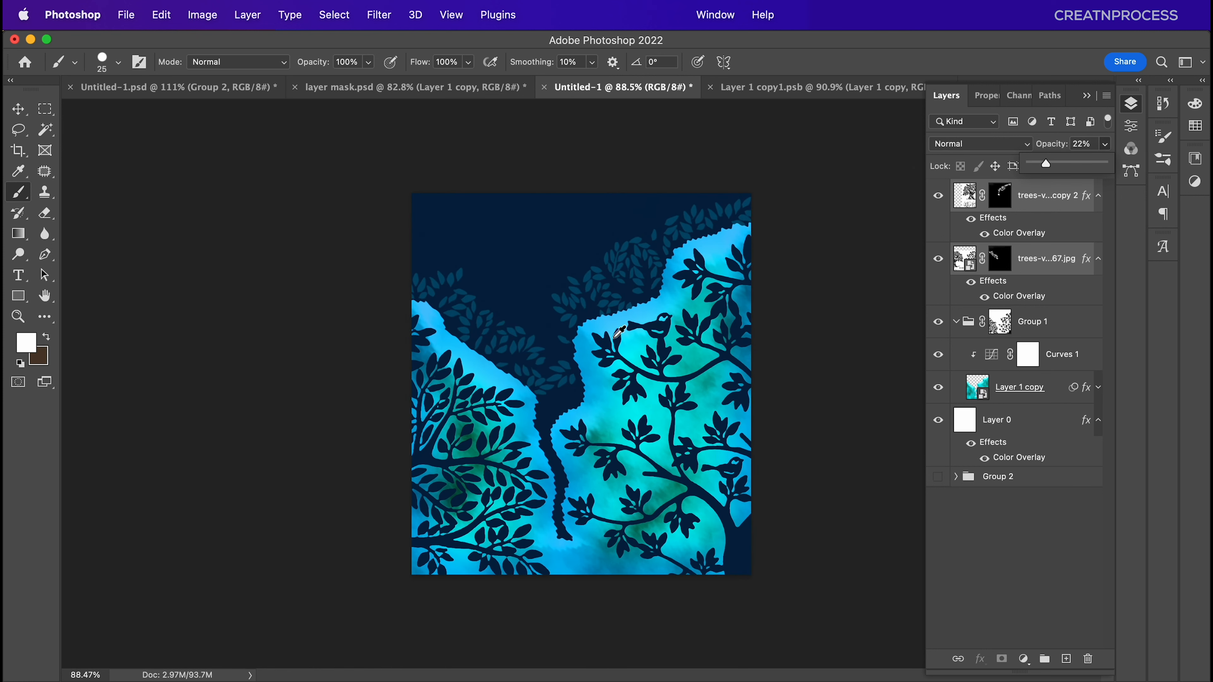
# Copy the Layer and Mask title texts from layer mask.psd into Untitled-1 and place them over the poster's upper half.
pyautogui.click(479, 88)
pyautogui.press('v')
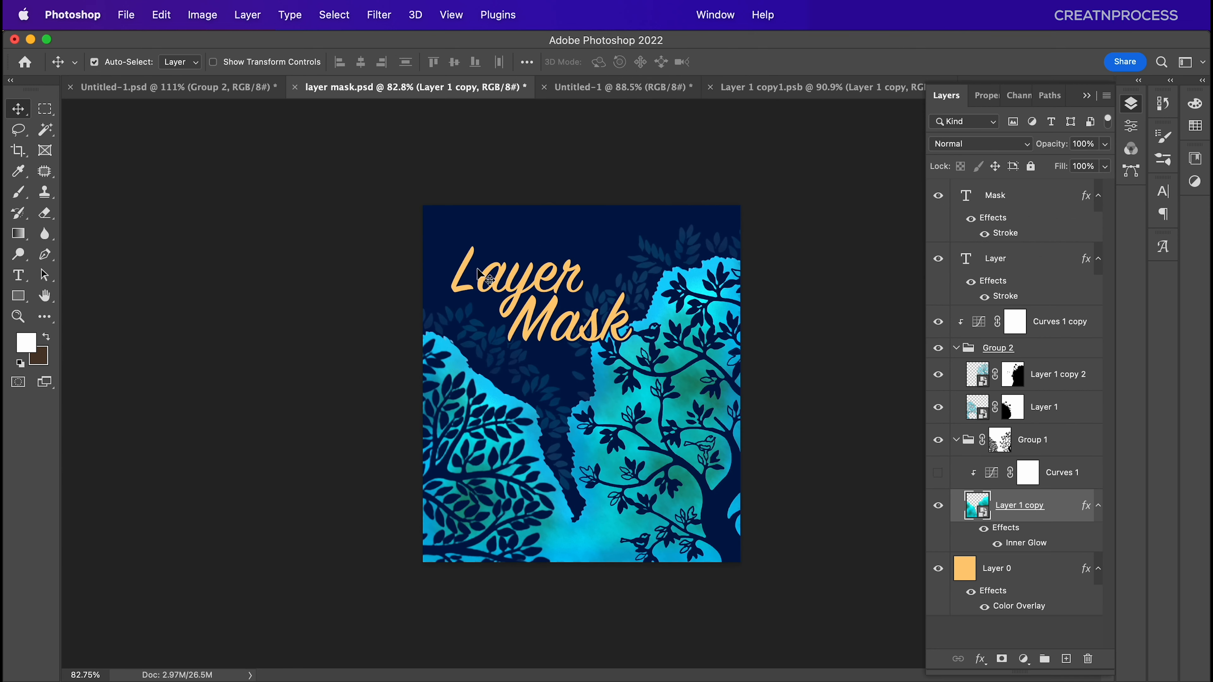
pyautogui.click(504, 287)
pyautogui.keyDown('shift'); pyautogui.click(535, 329); pyautogui.keyUp('shift')
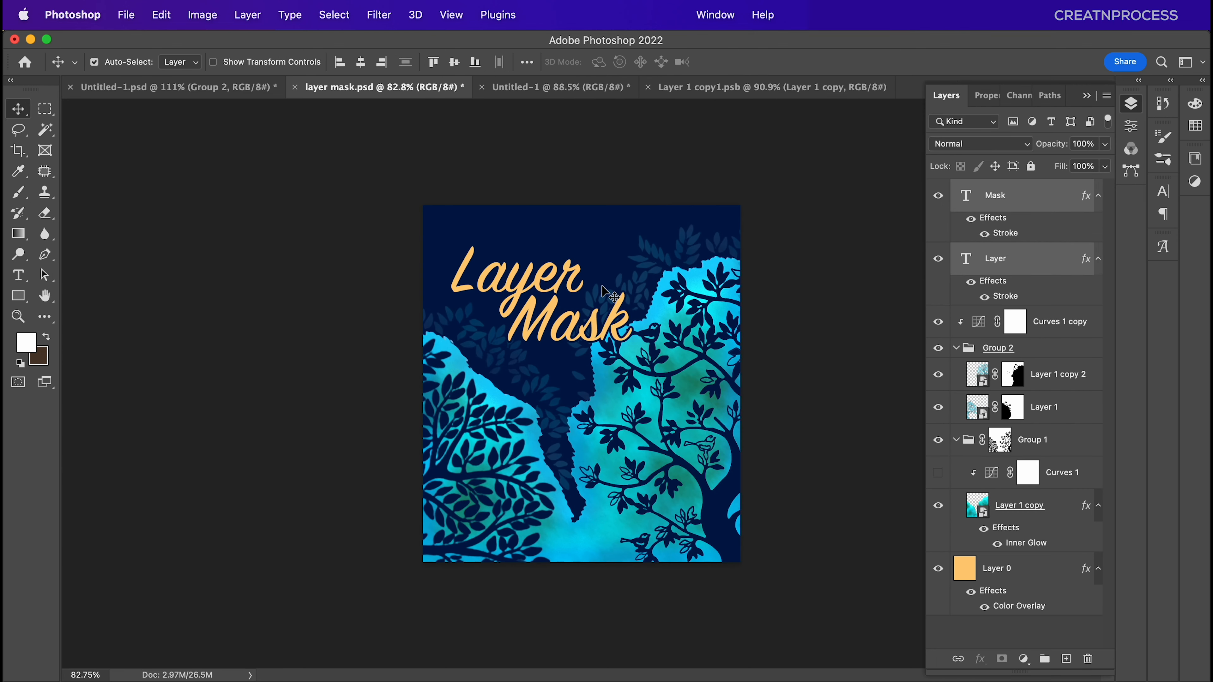
pyautogui.moveTo(580, 285); pyautogui.dragTo(545, 332)
pyautogui.scroll(-5, 545, 332)
pyautogui.scroll(10, 544, 332)
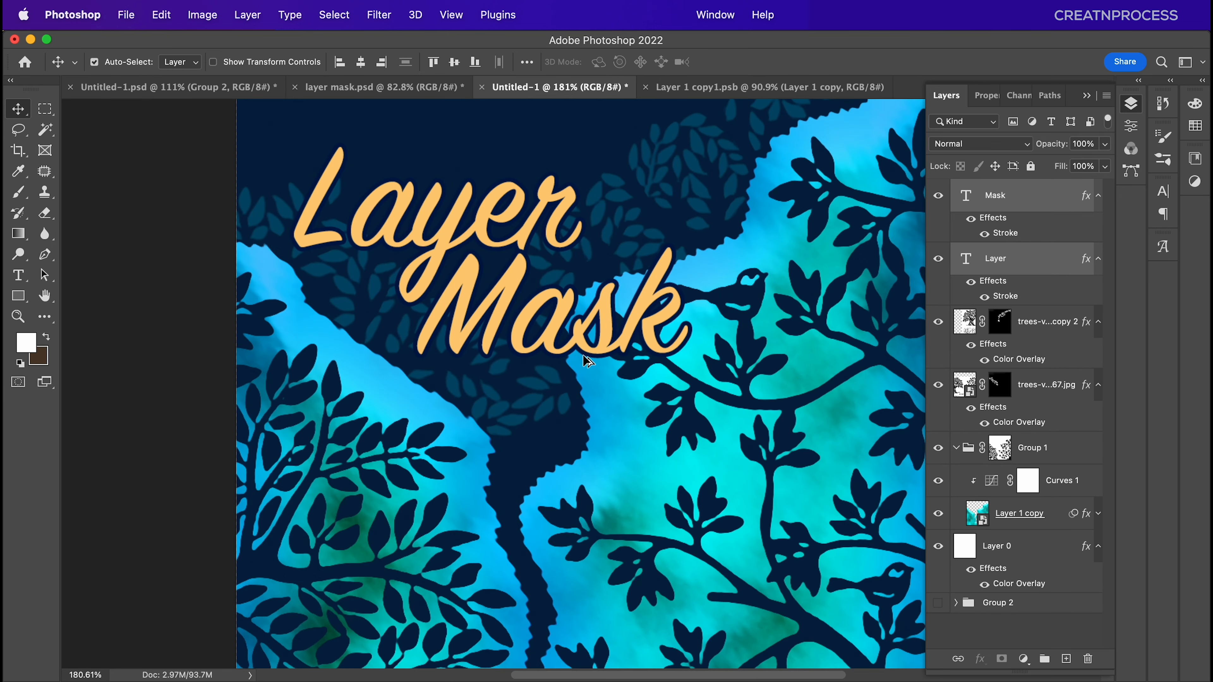
pyautogui.scroll(-6, 586, 359)
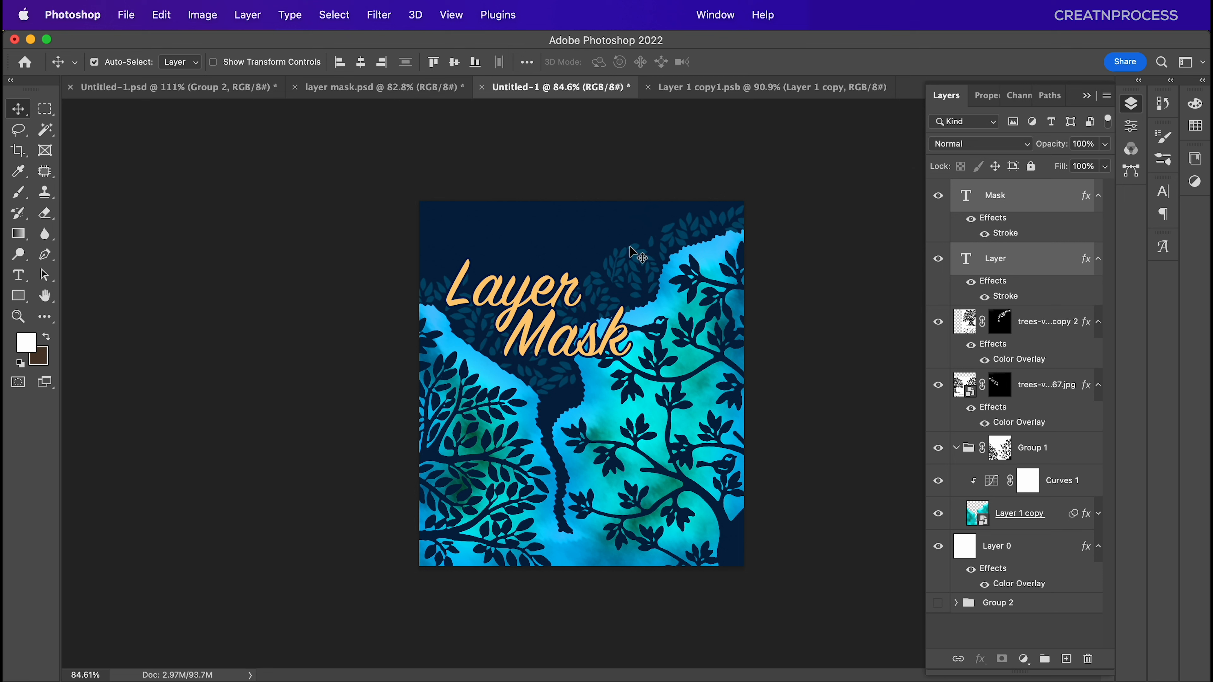
# Examine the two faint leaf layers, and view the clipping poster Untitled-1.psd with Group 2 shown and hidden.
pyautogui.click(960, 330)
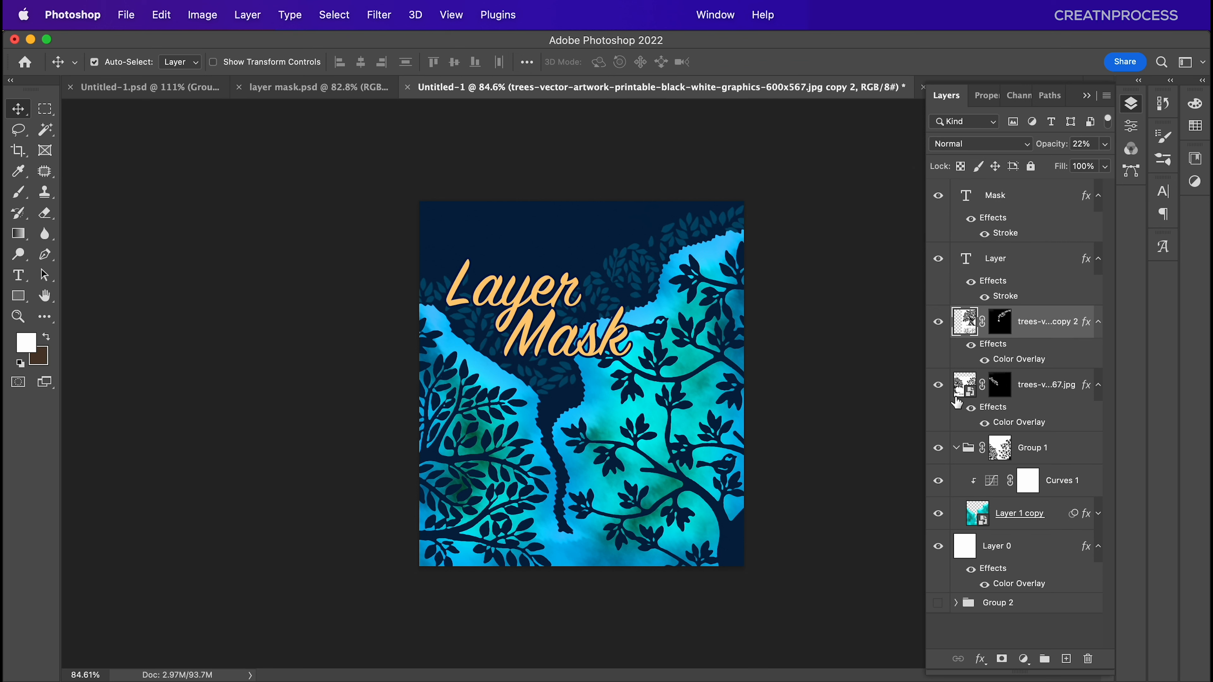
pyautogui.click(962, 391)
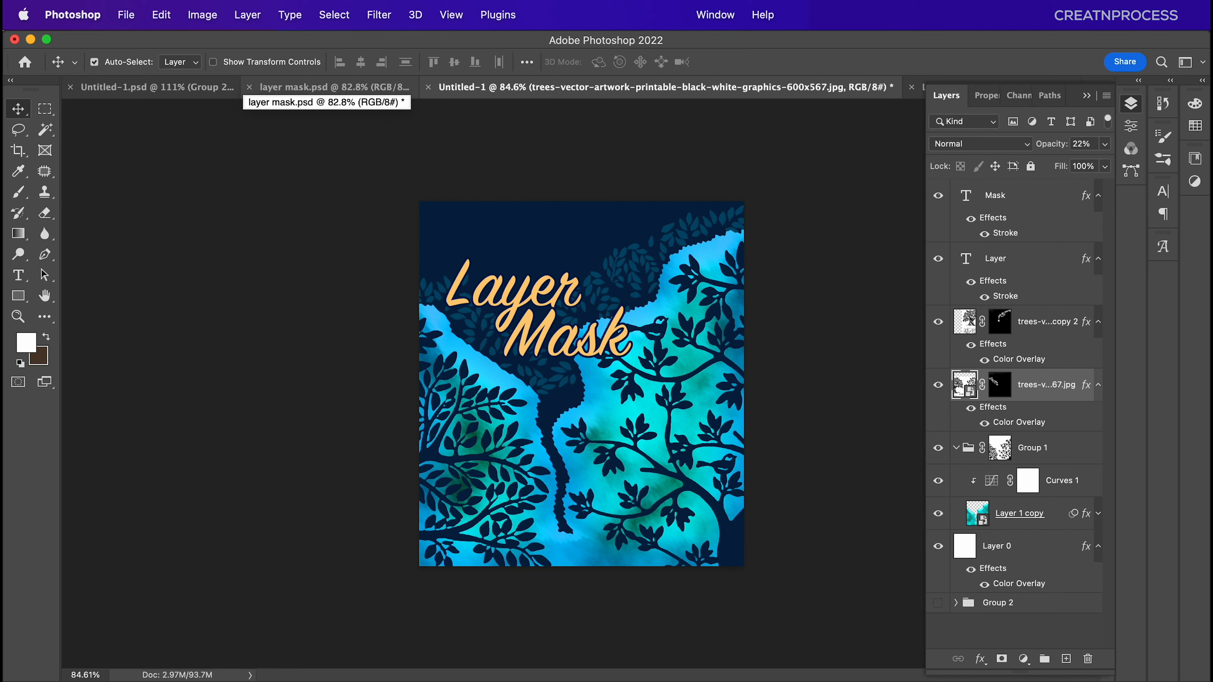
pyautogui.click(327, 88)
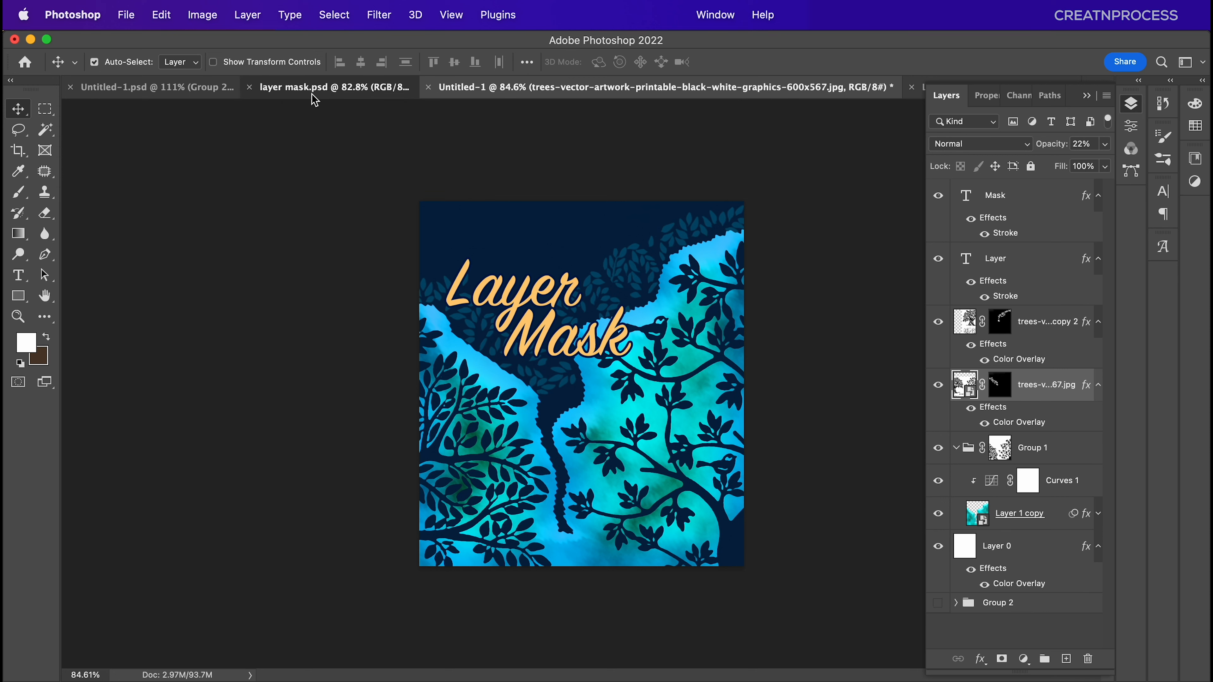
pyautogui.click(170, 87)
pyautogui.scroll(-3, 550, 332)
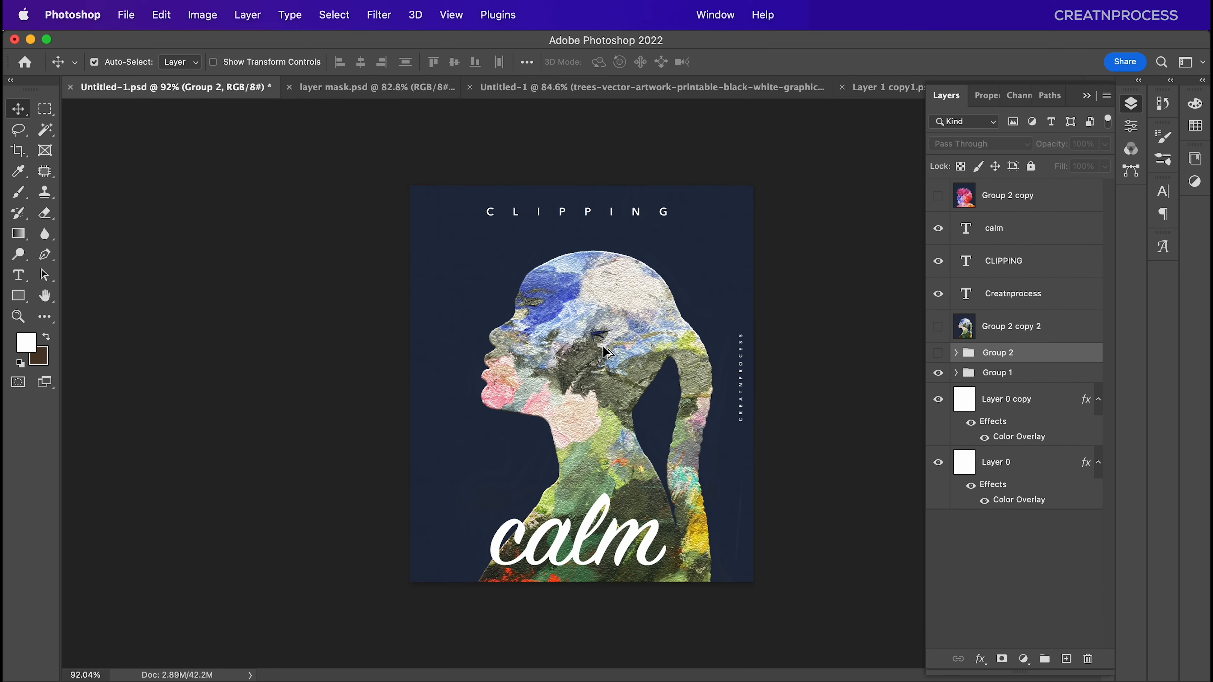
pyautogui.scroll(2, 602, 346)
pyautogui.click(939, 355)
pyautogui.click(938, 372)
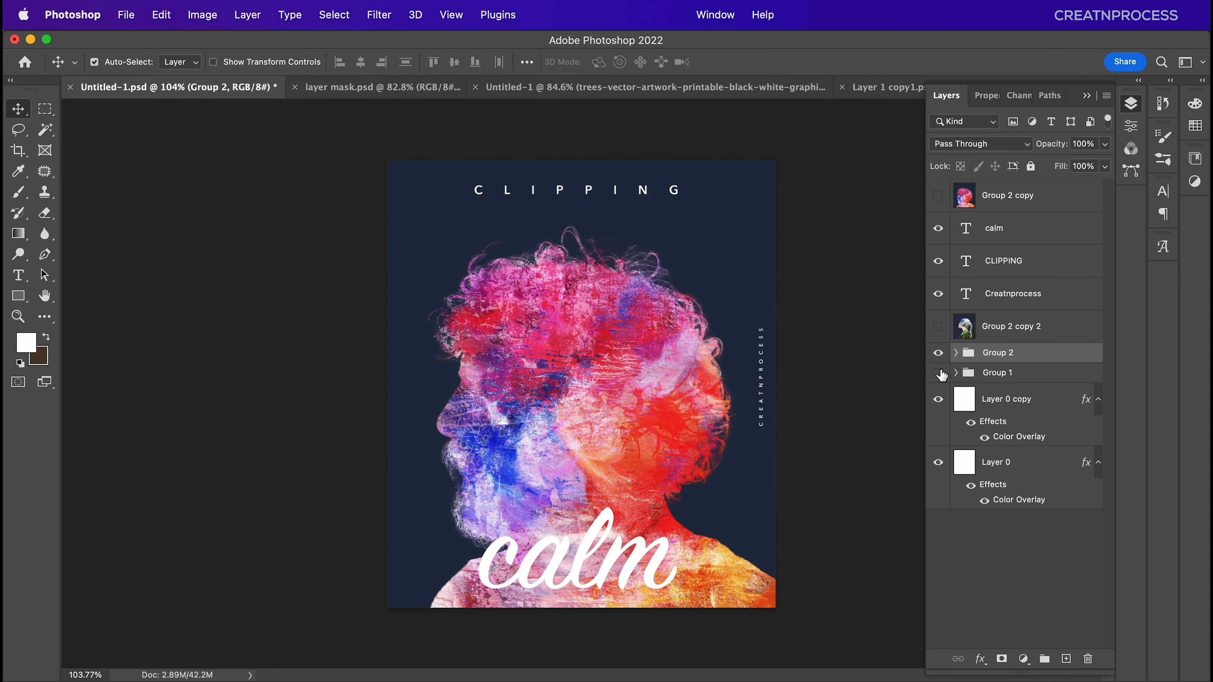
pyautogui.click(938, 353)
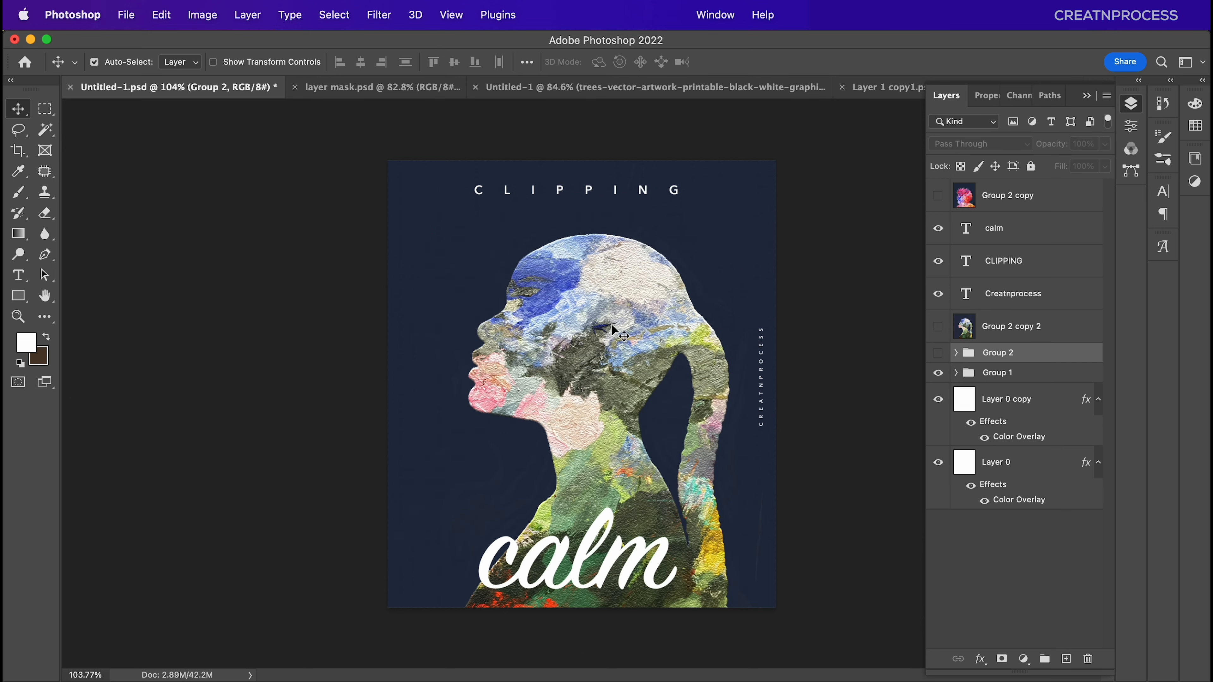
# Create a new 960 x 1080 px document with a resolution of 300 pixels/inch.
pyautogui.click(127, 15)
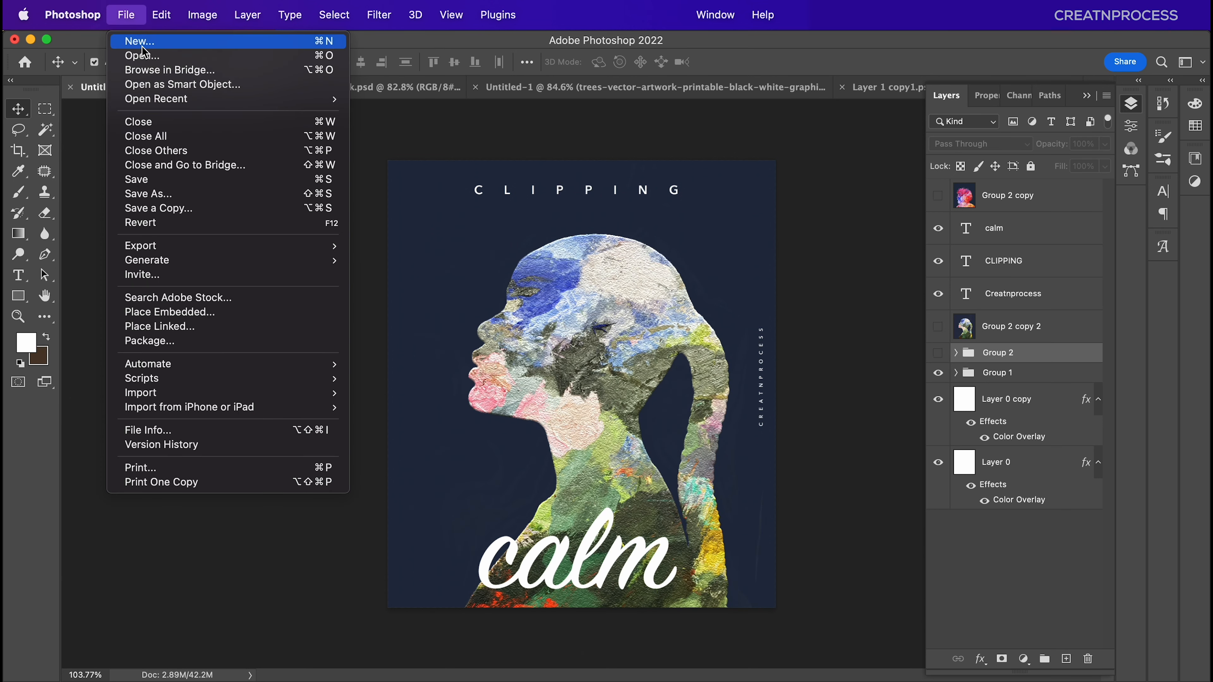
pyautogui.click(144, 44)
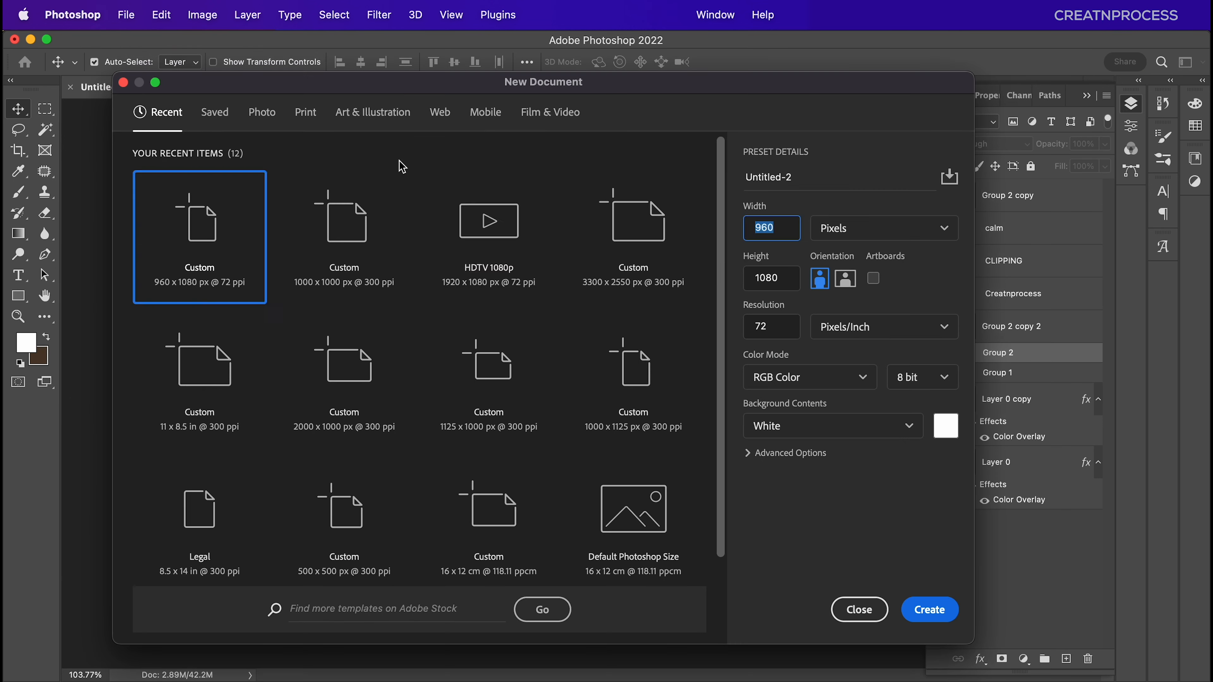
pyautogui.click(758, 330)
pyautogui.write('300')
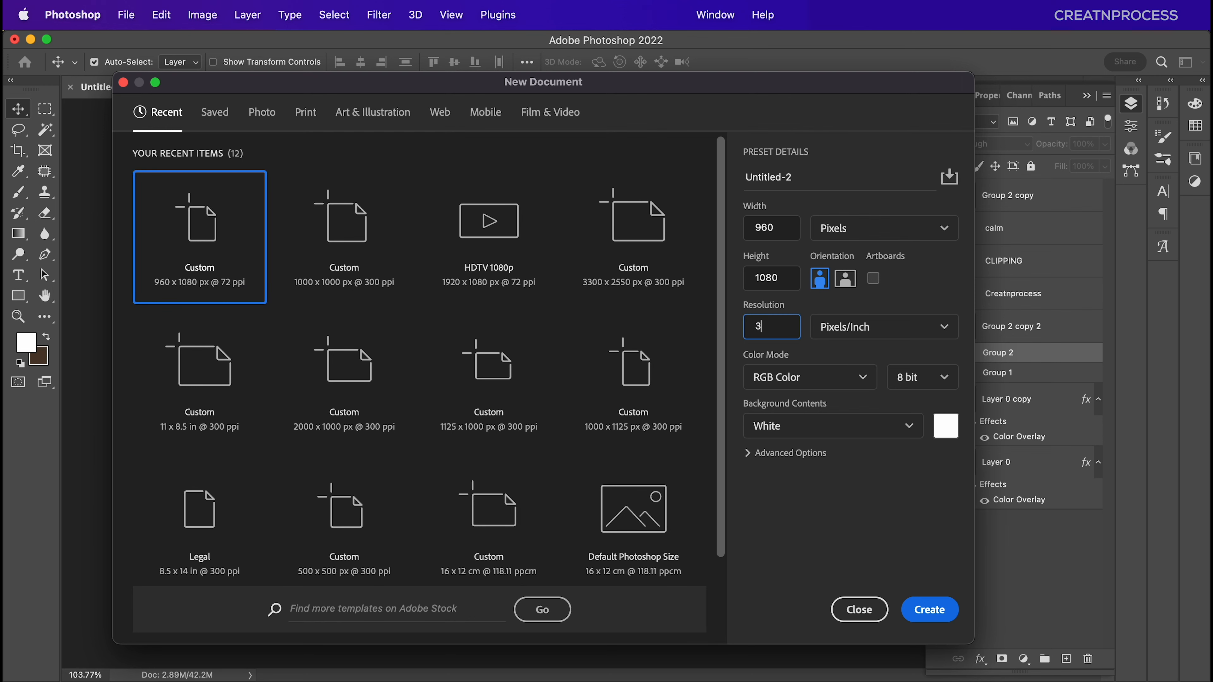
pyautogui.press('Return')
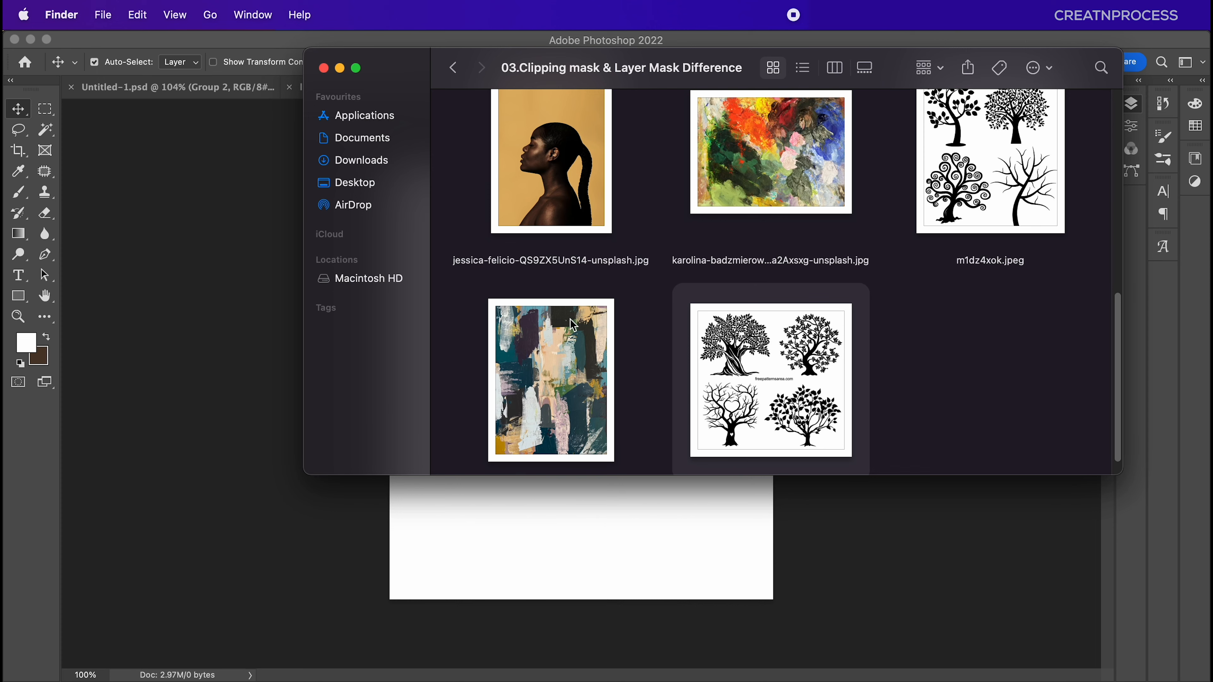
# Place the woman's profile photo with the ochre background in the new document, scaled to fill the canvas.
pyautogui.moveTo(554, 186); pyautogui.dragTo(541, 547)
pyautogui.moveTo(657, 492); pyautogui.dragTo(603, 421)
pyautogui.press('Return')
pyautogui.scroll(2, 544, 418)
pyautogui.scroll(1, 609, 427)
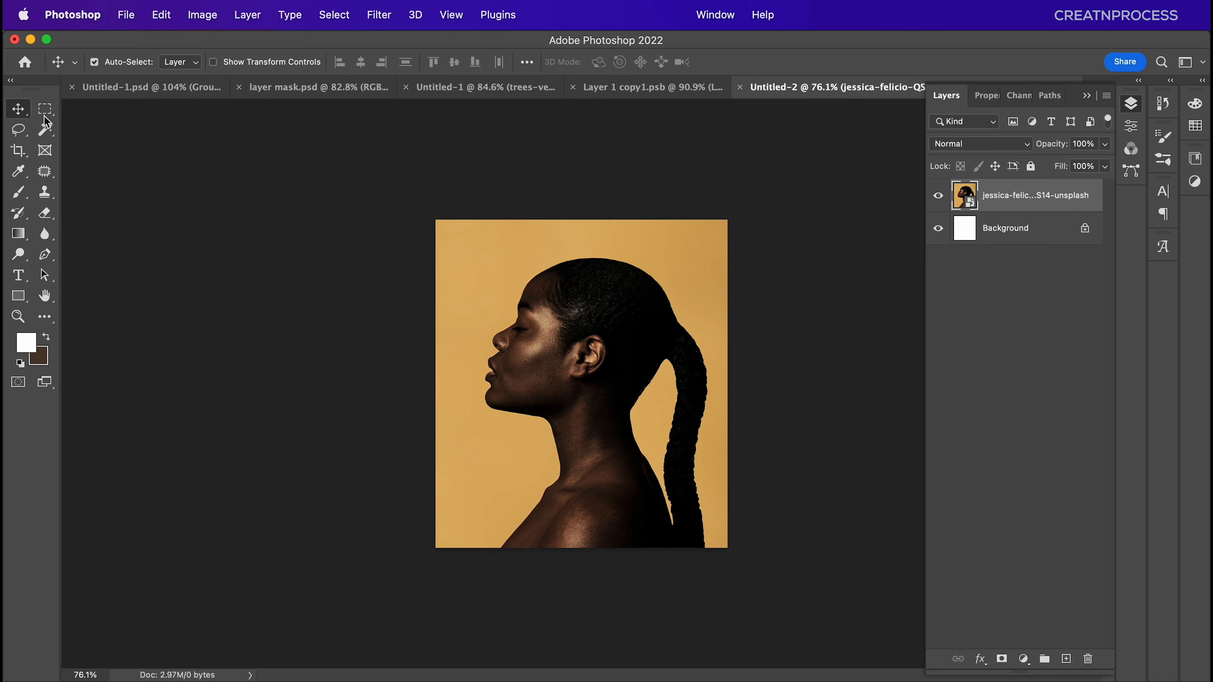
# Select the ochre background with the Magic Wand, add a layer mask from it and invert the mask to isolate the woman.
pyautogui.click(45, 136)
pyautogui.rightClick(45, 135)
pyautogui.click(97, 157)
pyautogui.click(497, 271)
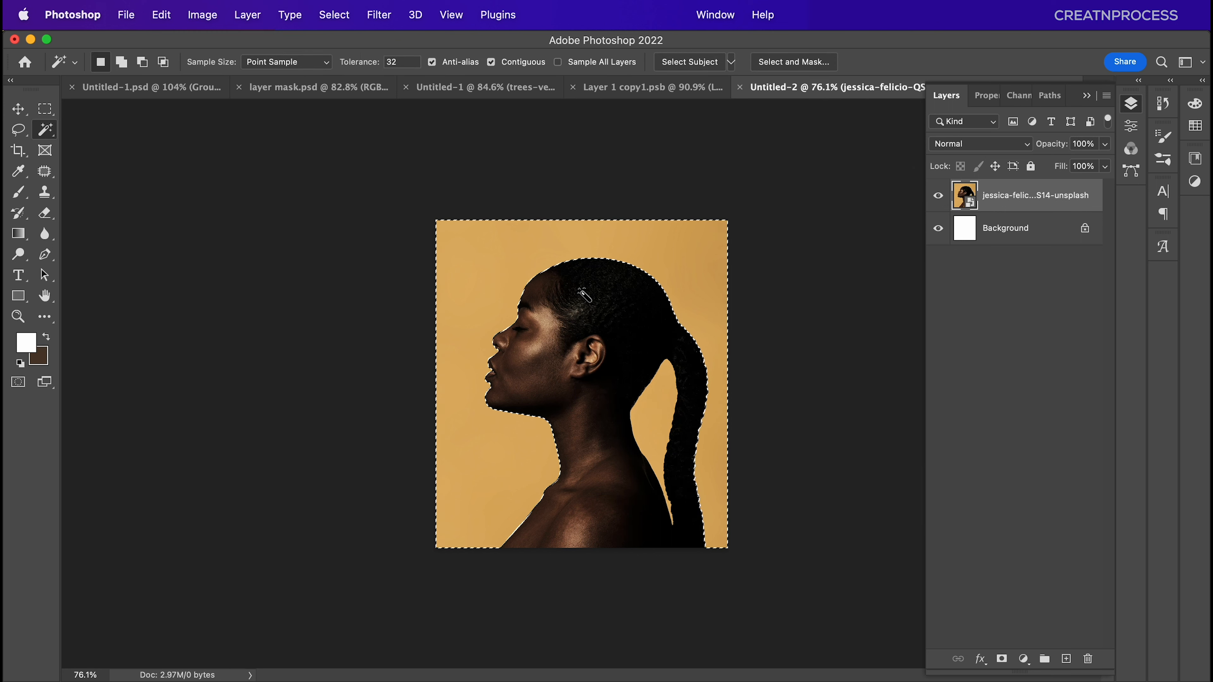
pyautogui.click(1002, 660)
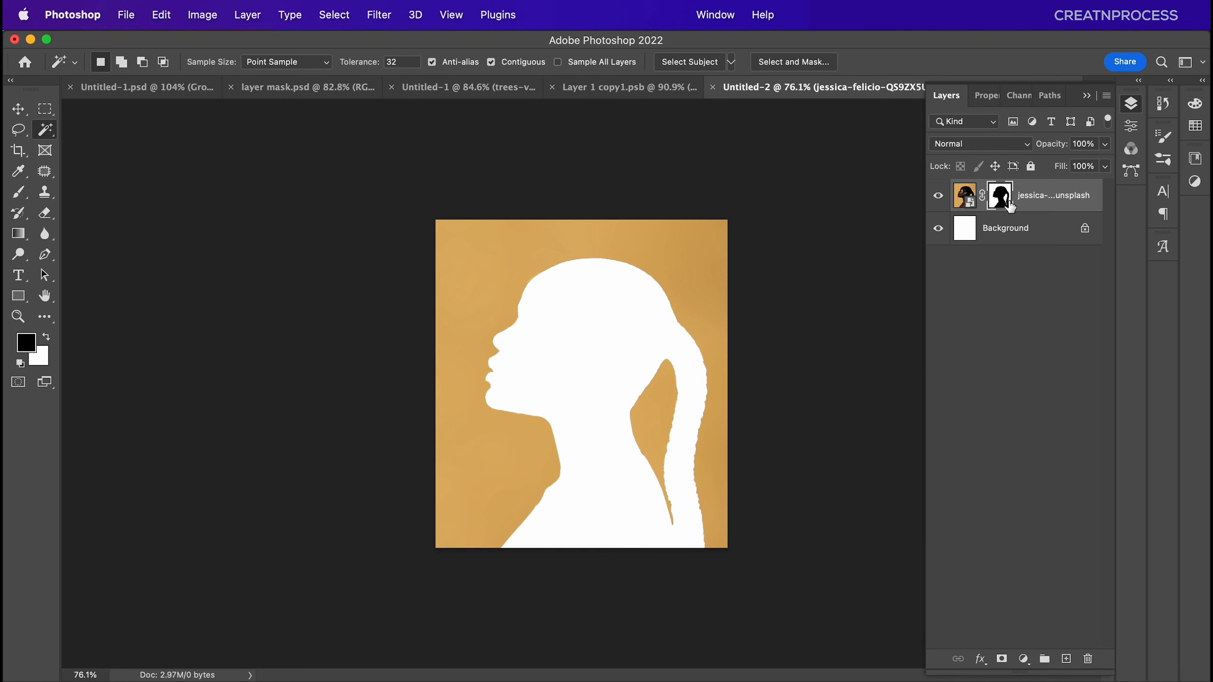
pyautogui.press('super+i')
pyautogui.scroll(5, 700, 269)
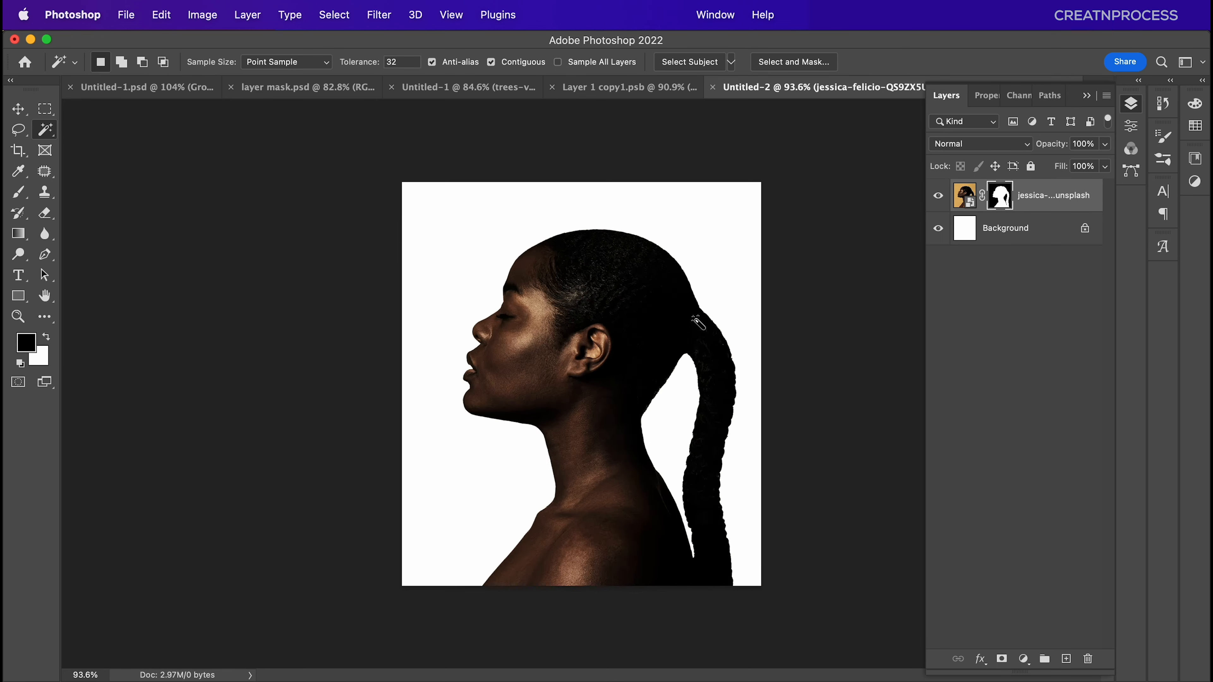
# Place the colourful abstract painting above the woman, rotated 90° counterclockwise and scaled to cover her silhouette.
pyautogui.scroll(-3, 712, 323)
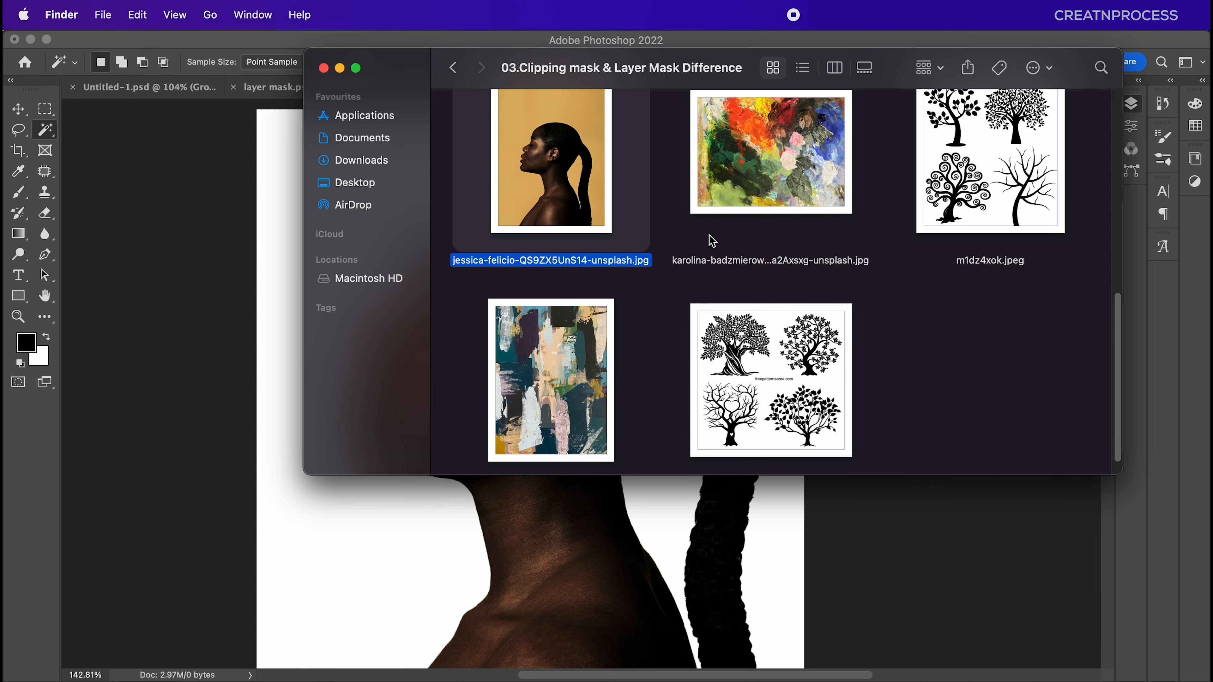
pyautogui.click(792, 182)
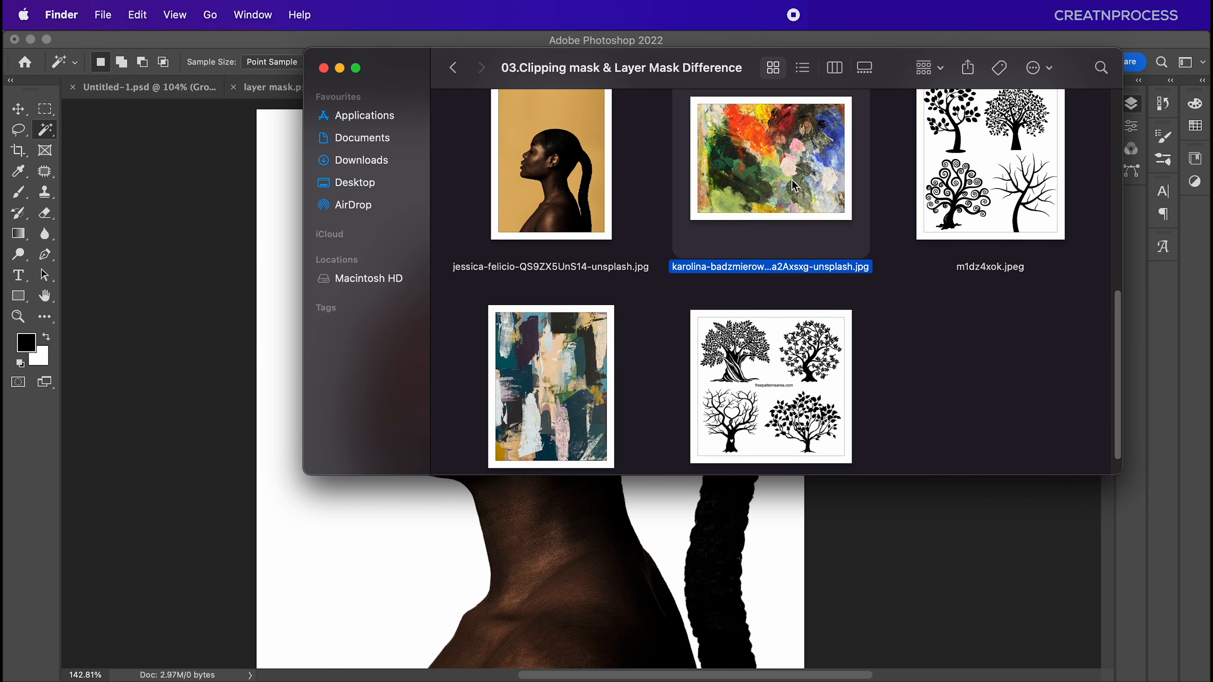
pyautogui.scroll(3, 795, 310)
pyautogui.moveTo(775, 306); pyautogui.dragTo(544, 487)
pyautogui.moveTo(754, 267)
pyautogui.mouseDown()
pyautogui.moveTo(678, 208)
pyautogui.moveTo(512, 209)
pyautogui.moveTo(487, 223)
pyautogui.mouseUp()
pyautogui.moveTo(480, 506); pyautogui.dragTo(340, 678)
pyautogui.moveTo(581, 369); pyautogui.dragTo(607, 396)
pyautogui.press('Return')
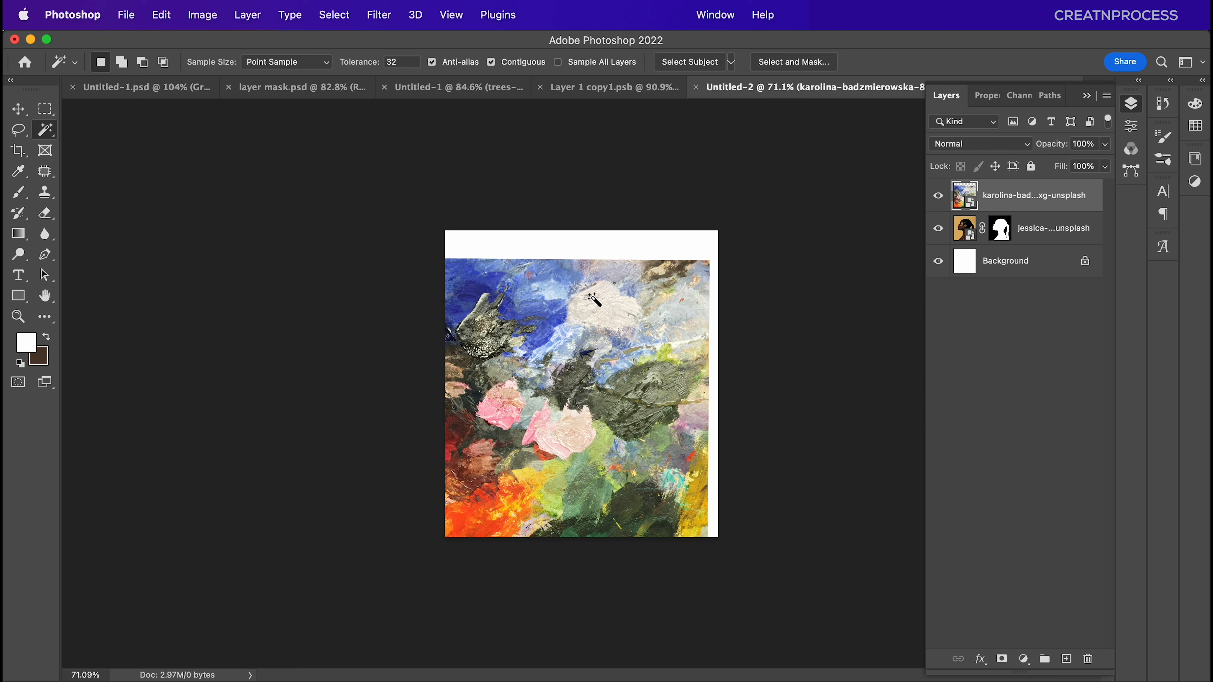
# Clip the painting layer to the masked woman layer and shift the painting within the silhouette.
pyautogui.moveTo(967, 231); pyautogui.dragTo(979, 207)
pyautogui.keyDown('alt'); pyautogui.click(980, 207); pyautogui.keyUp('alt')
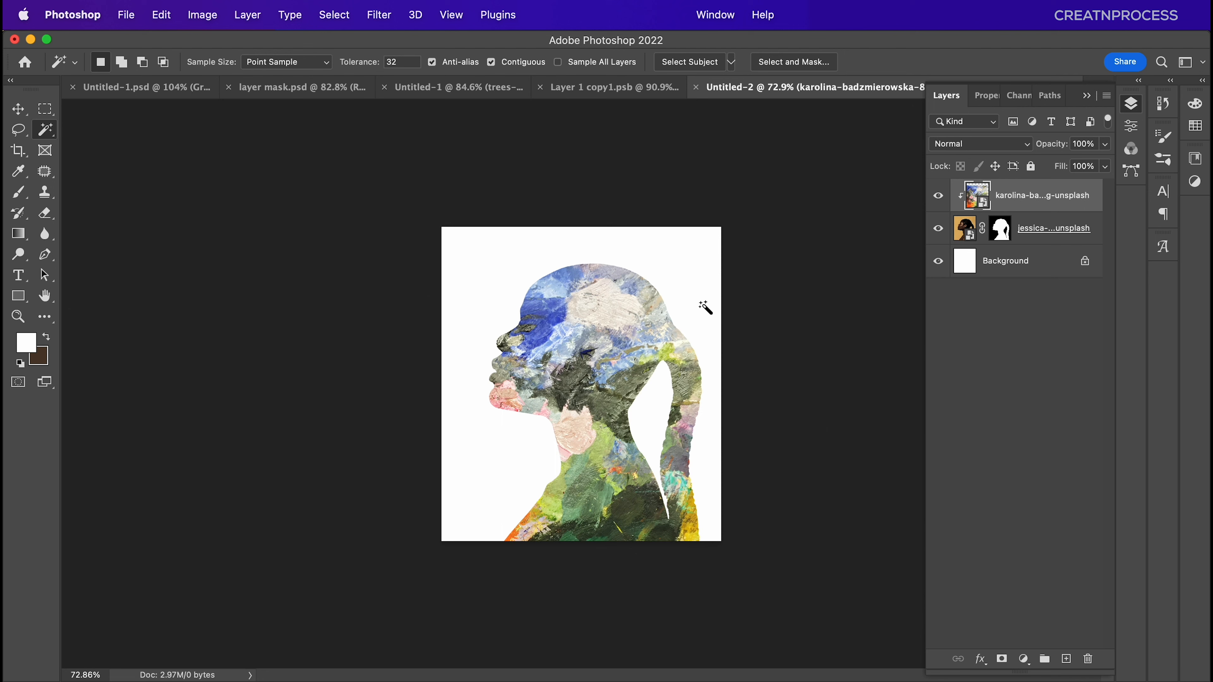
pyautogui.press('v')
pyautogui.moveTo(571, 337)
pyautogui.mouseDown()
pyautogui.moveTo(616, 304)
pyautogui.moveTo(586, 337)
pyautogui.moveTo(590, 296)
pyautogui.moveTo(603, 309)
pyautogui.moveTo(583, 398)
pyautogui.moveTo(604, 366)
pyautogui.mouseUp()
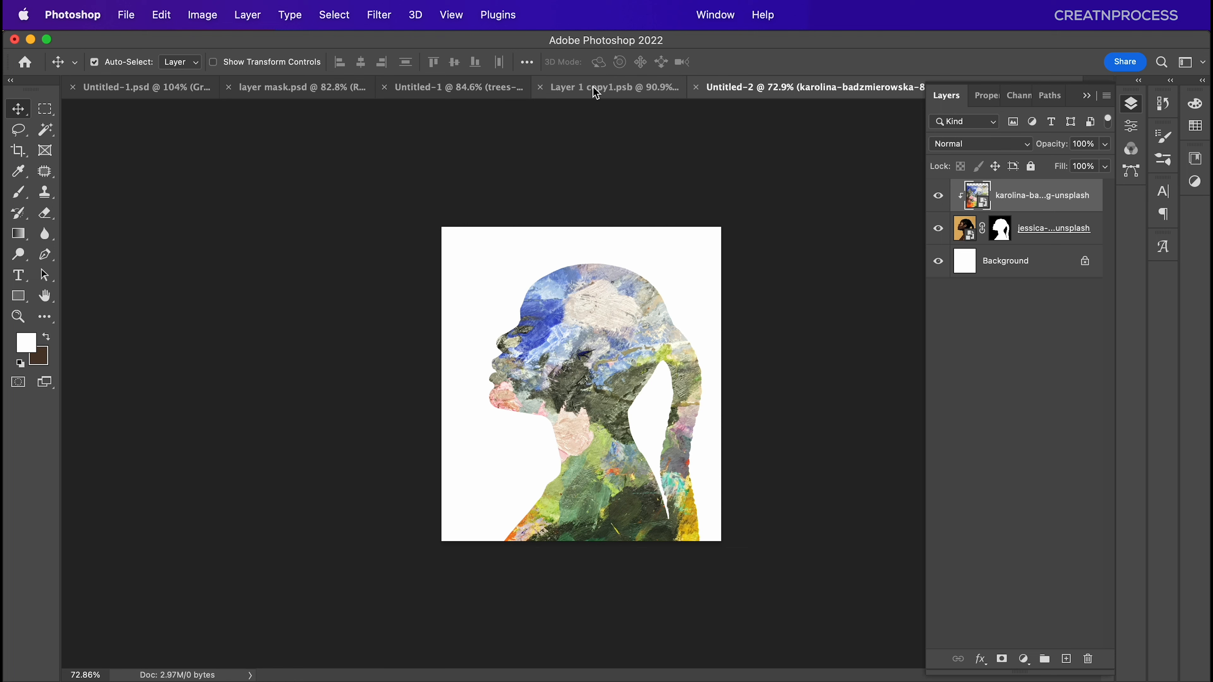
# Shift the painting slightly down within the silhouette and distort it by pulling its left corners inward to suit the woman's profile.
pyautogui.moveTo(620, 306)
pyautogui.mouseDown()
pyautogui.moveTo(544, 289)
pyautogui.moveTo(611, 323)
pyautogui.mouseUp()
pyautogui.press('super+t')
pyautogui.rightClick(488, 310)
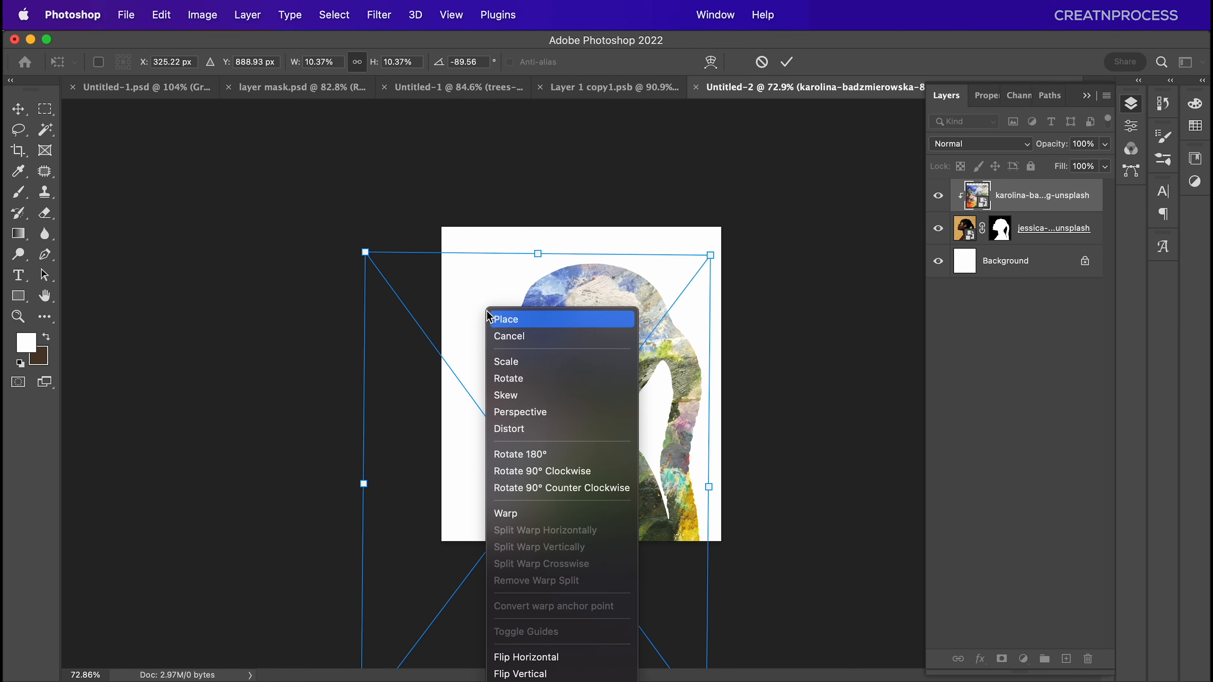
pyautogui.moveTo(365, 252); pyautogui.dragTo(405, 256)
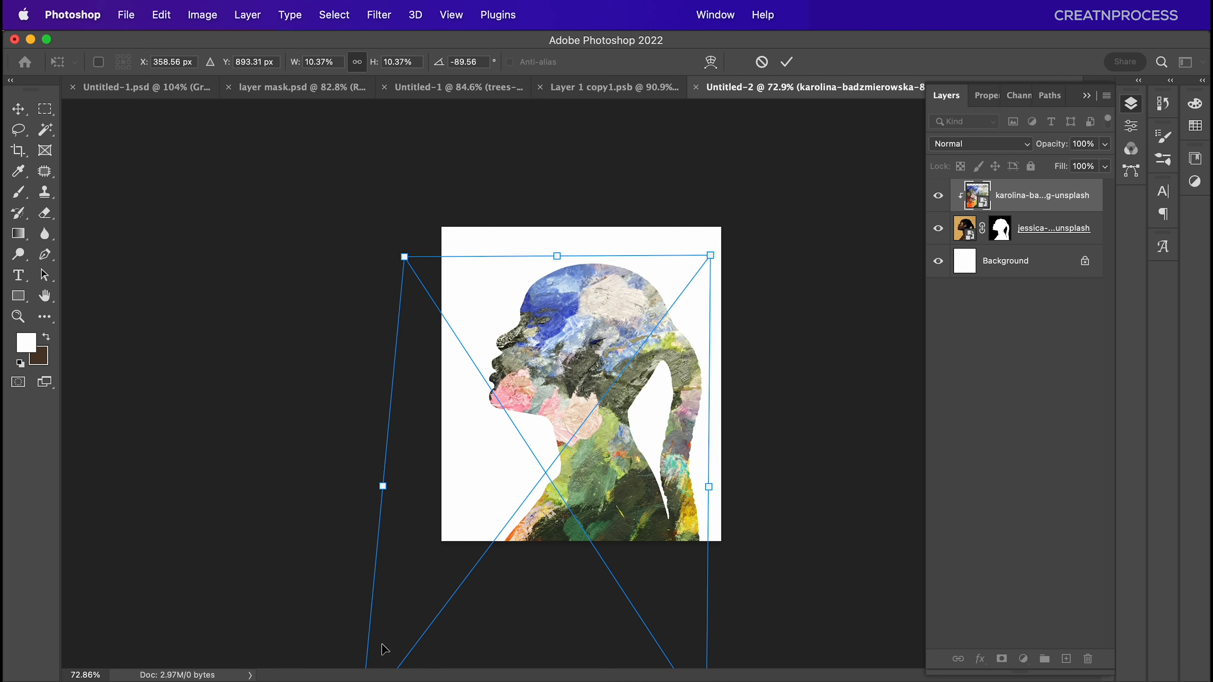
pyautogui.scroll(-5, 513, 525)
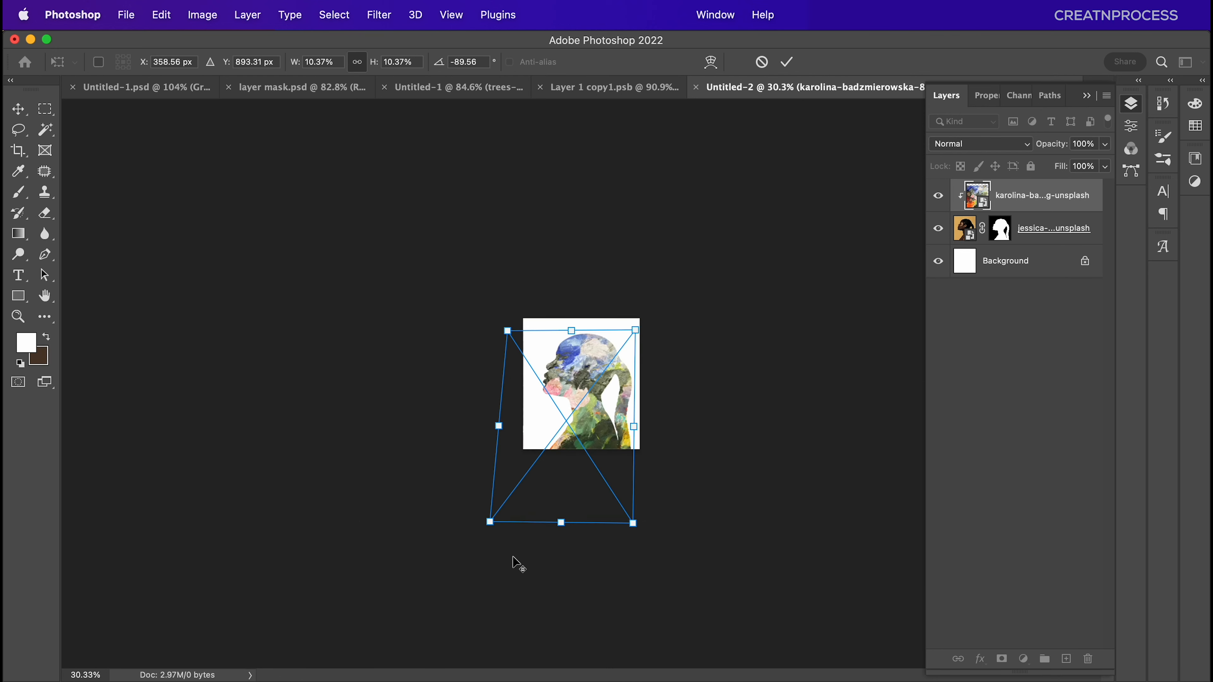
pyautogui.moveTo(488, 526); pyautogui.dragTo(510, 480)
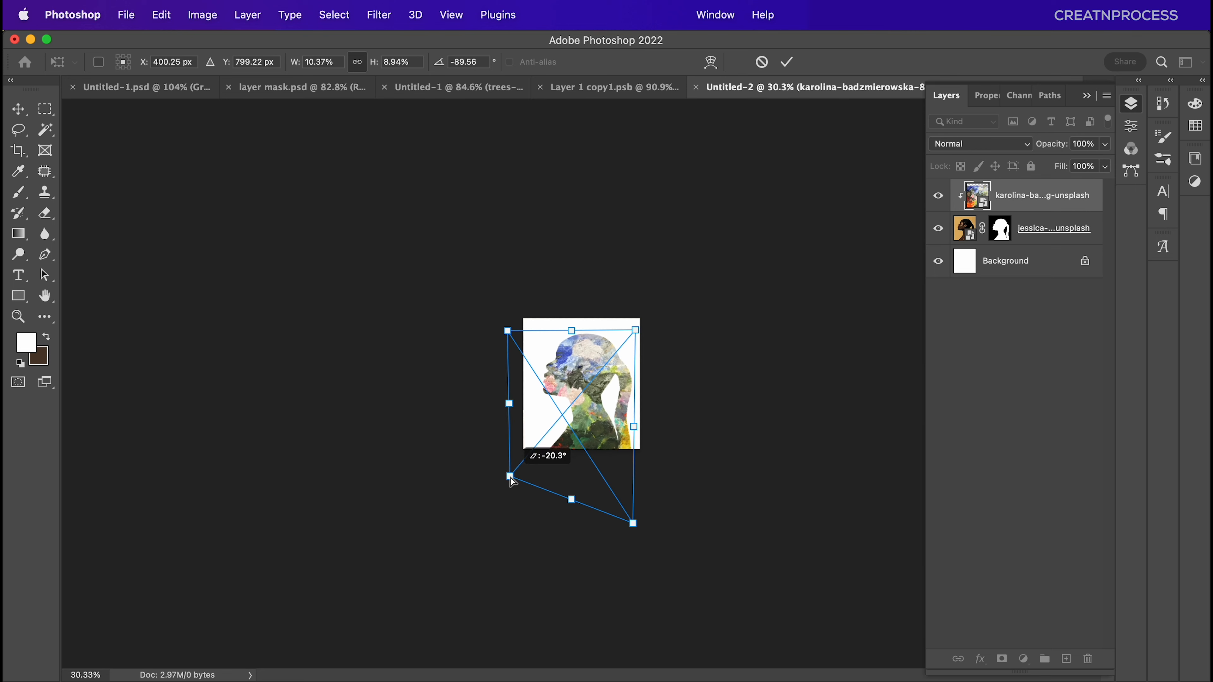
pyautogui.moveTo(635, 526); pyautogui.dragTo(638, 509)
pyautogui.press('Escape')
pyautogui.press('super+0')
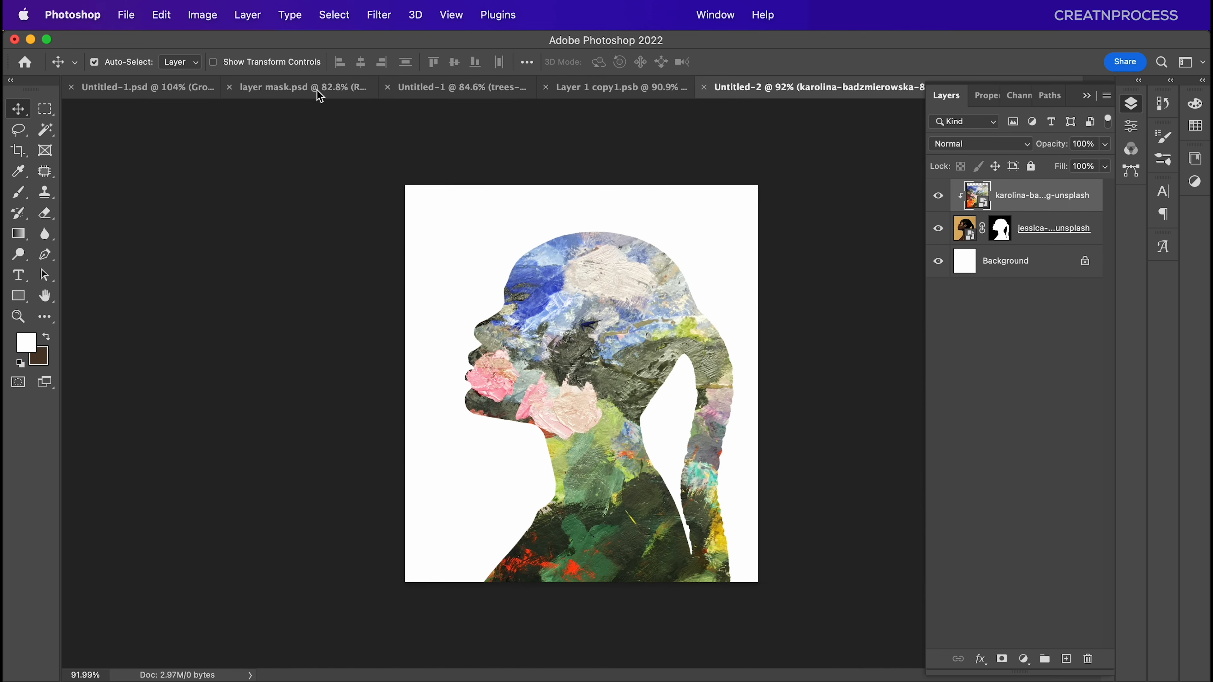
# Using the finished calm poster as reference, unlock the white background layer of Untitled-2 and add a Color Overlay effect to it.
pyautogui.click(178, 88)
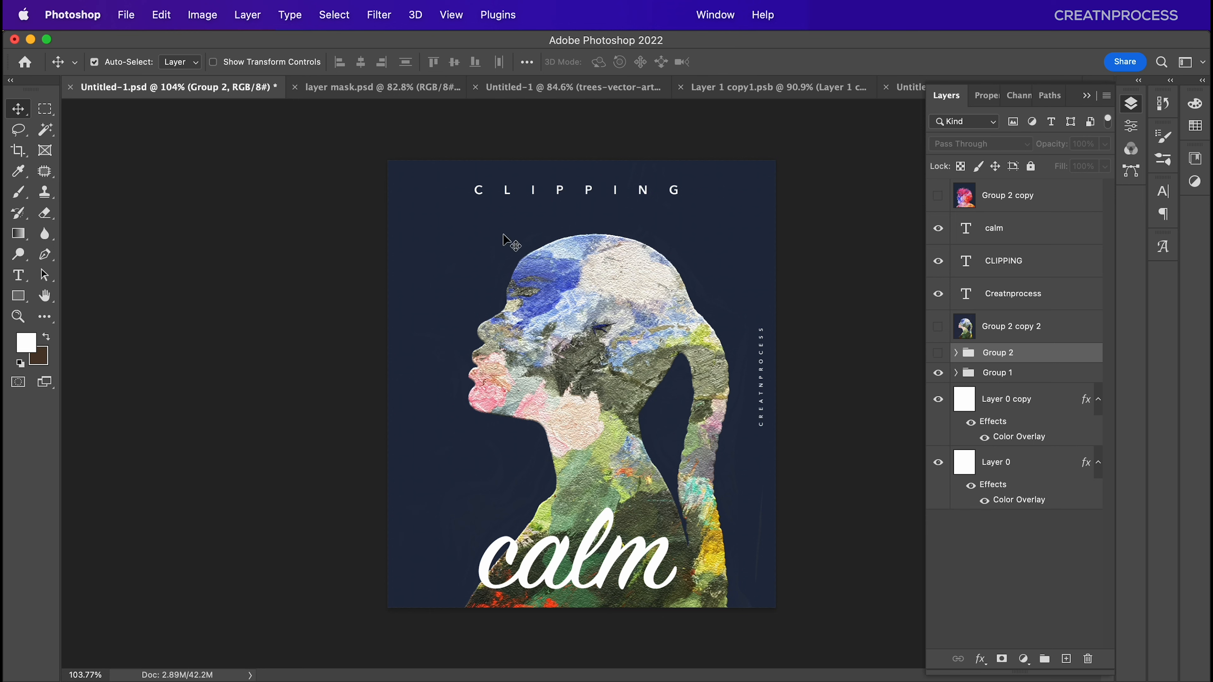
pyautogui.click(370, 88)
pyautogui.click(567, 91)
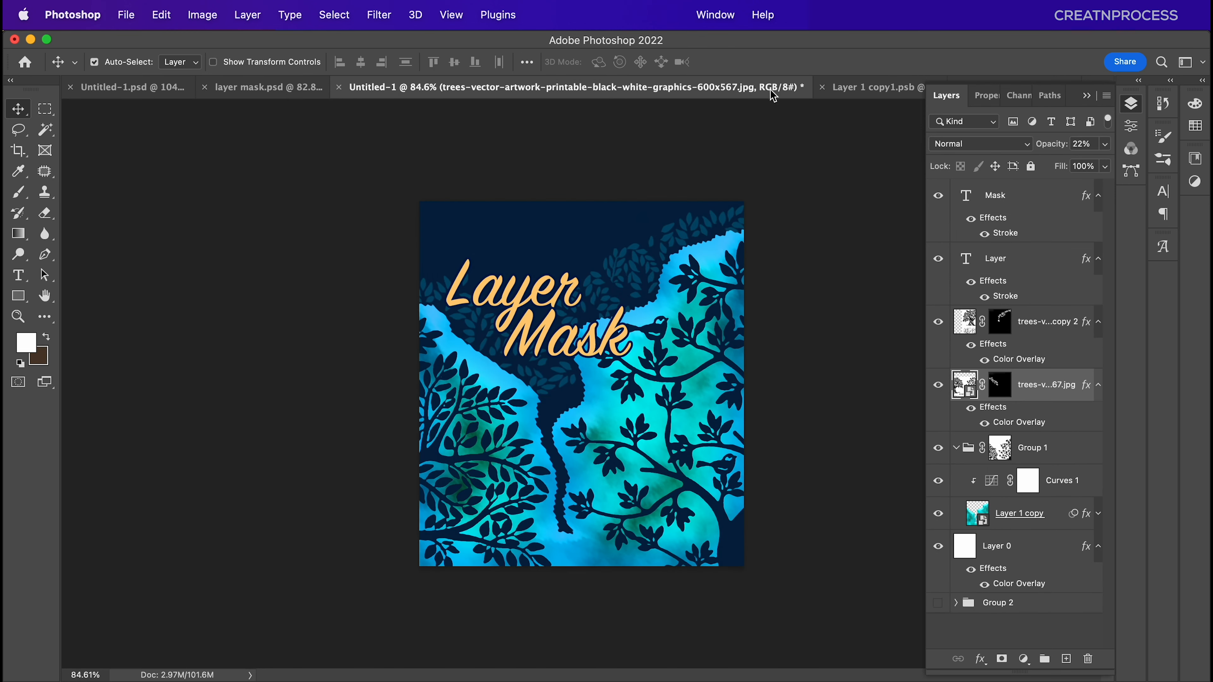
pyautogui.click(870, 88)
pyautogui.click(913, 88)
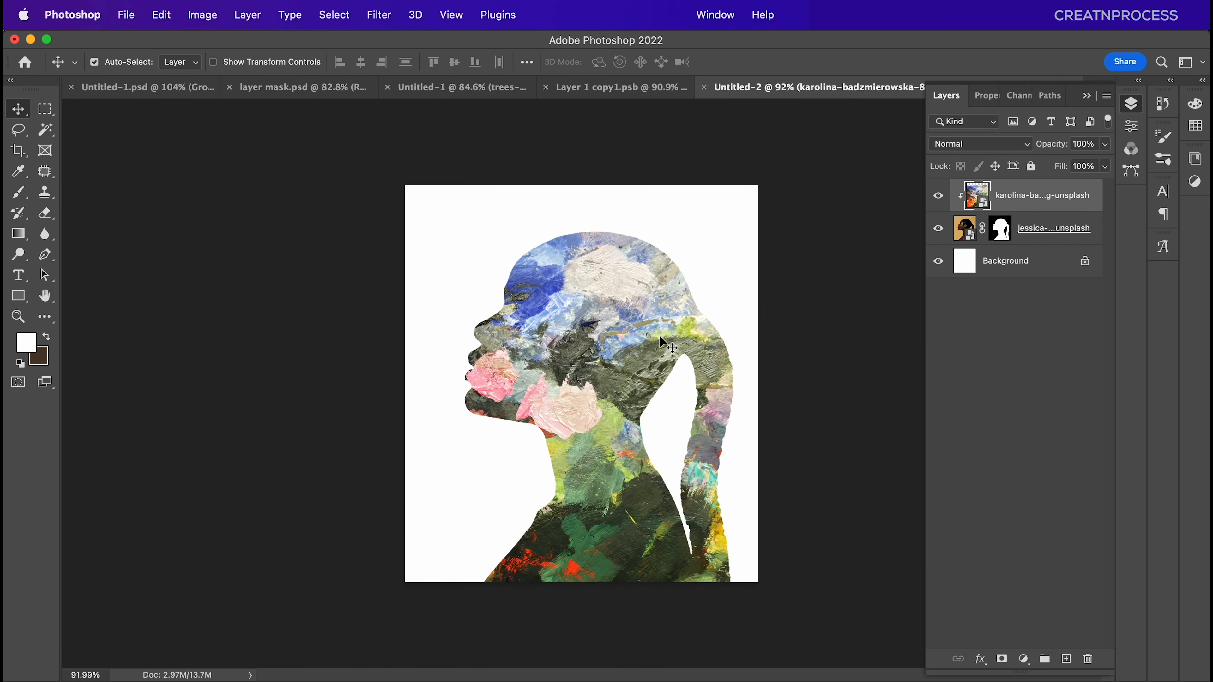
pyautogui.click(1017, 271)
pyautogui.click(1085, 261)
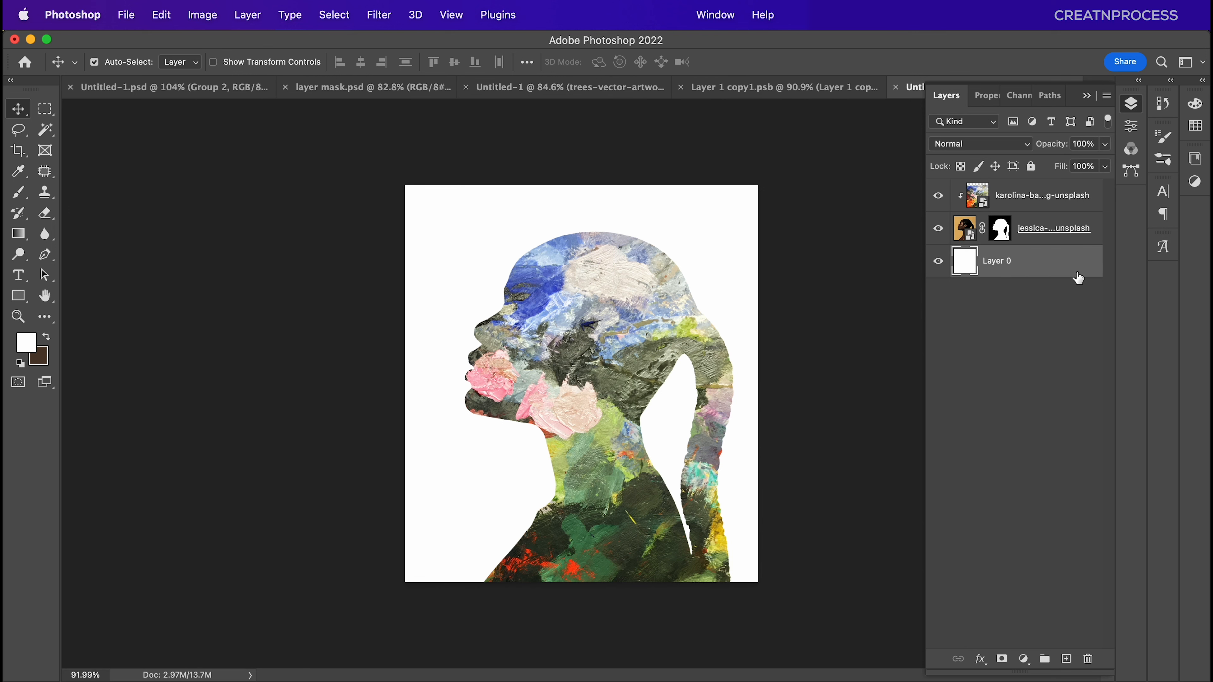
pyautogui.doubleClick(1072, 274)
pyautogui.click(644, 321)
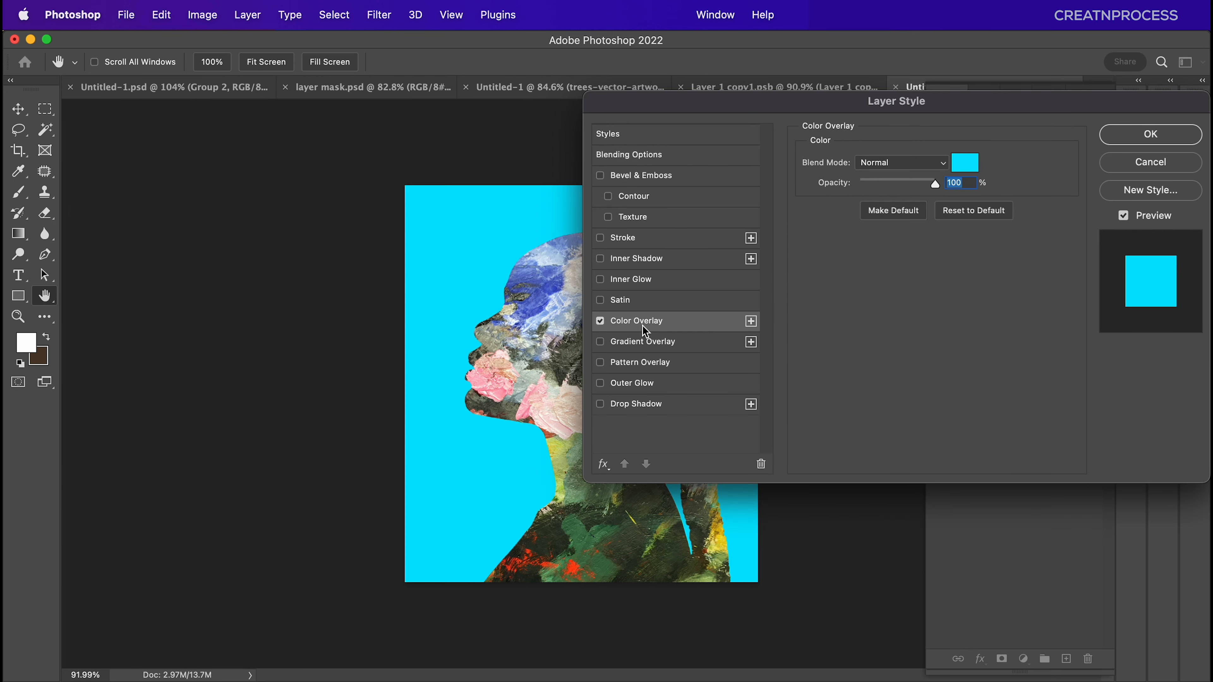
# Set the background's Color Overlay to dark navy 1f3253 and apply the layer style.
pyautogui.click(968, 165)
pyautogui.moveTo(227, 370)
pyautogui.mouseDown()
pyautogui.moveTo(230, 380)
pyautogui.moveTo(232, 364)
pyautogui.mouseUp()
pyautogui.moveTo(274, 331); pyautogui.dragTo(271, 317)
pyautogui.moveTo(176, 364)
pyautogui.mouseDown()
pyautogui.moveTo(159, 361)
pyautogui.moveTo(168, 370)
pyautogui.mouseUp()
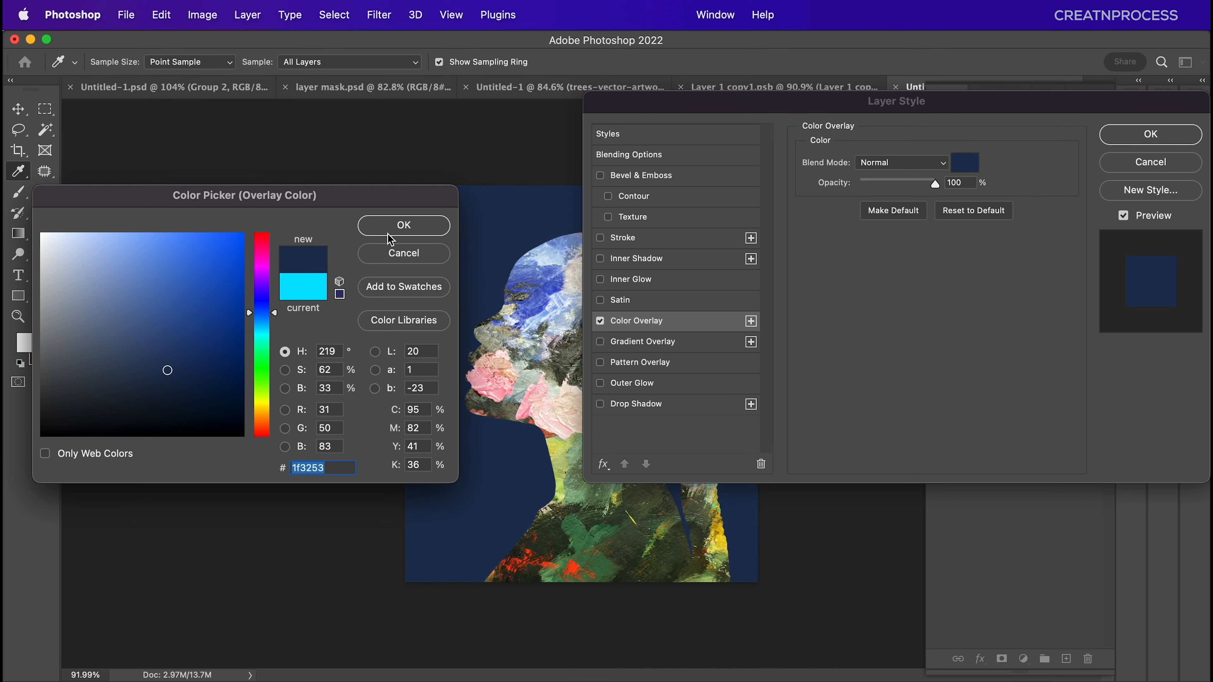
pyautogui.click(389, 235)
pyautogui.click(1150, 134)
pyautogui.scroll(1, 778, 357)
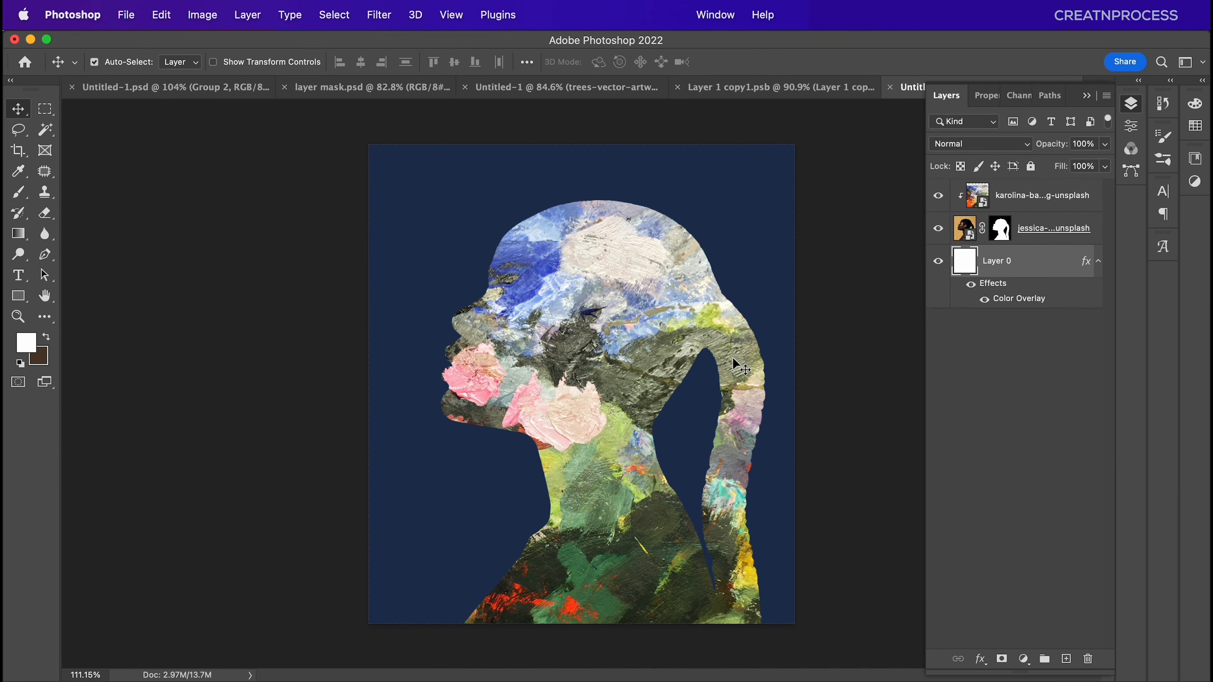
# Add a Bevel & Emboss effect to the masked woman layer with depth 240% and size 16 px.
pyautogui.doubleClick(1065, 244)
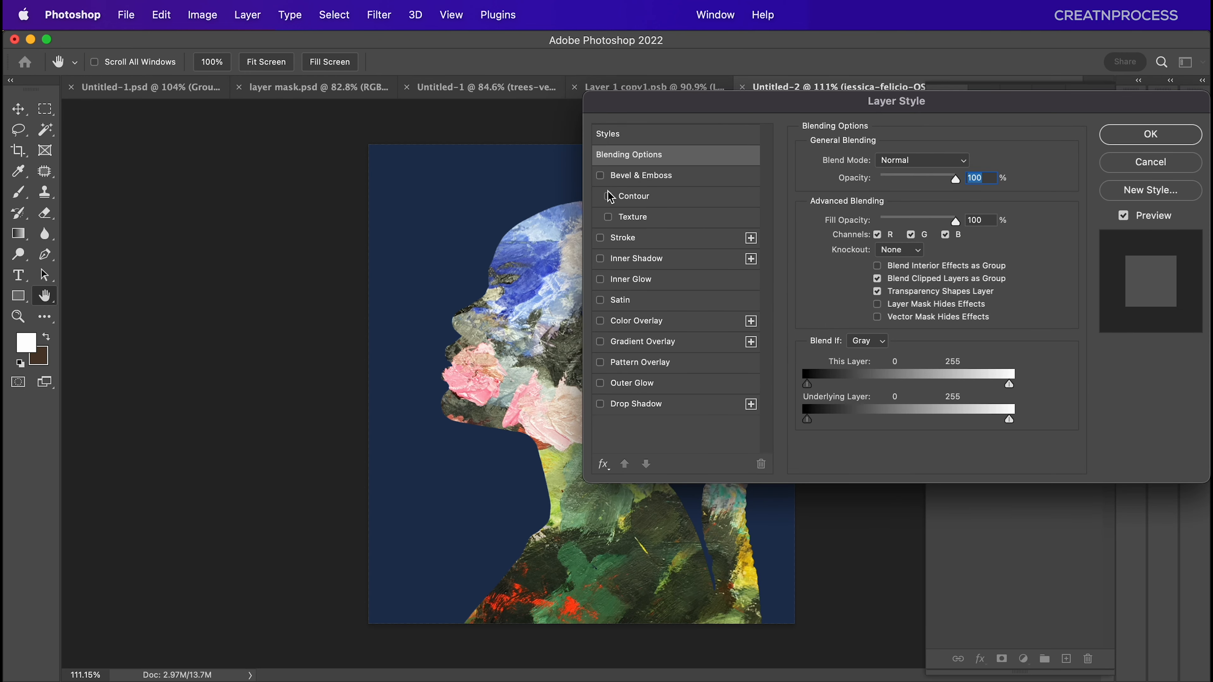
pyautogui.click(649, 180)
pyautogui.moveTo(895, 200)
pyautogui.mouseDown()
pyautogui.moveTo(877, 196)
pyautogui.moveTo(879, 229)
pyautogui.moveTo(879, 196)
pyautogui.moveTo(891, 195)
pyautogui.mouseUp()
pyautogui.click(876, 228)
pyautogui.click(860, 247)
pyautogui.click(882, 229)
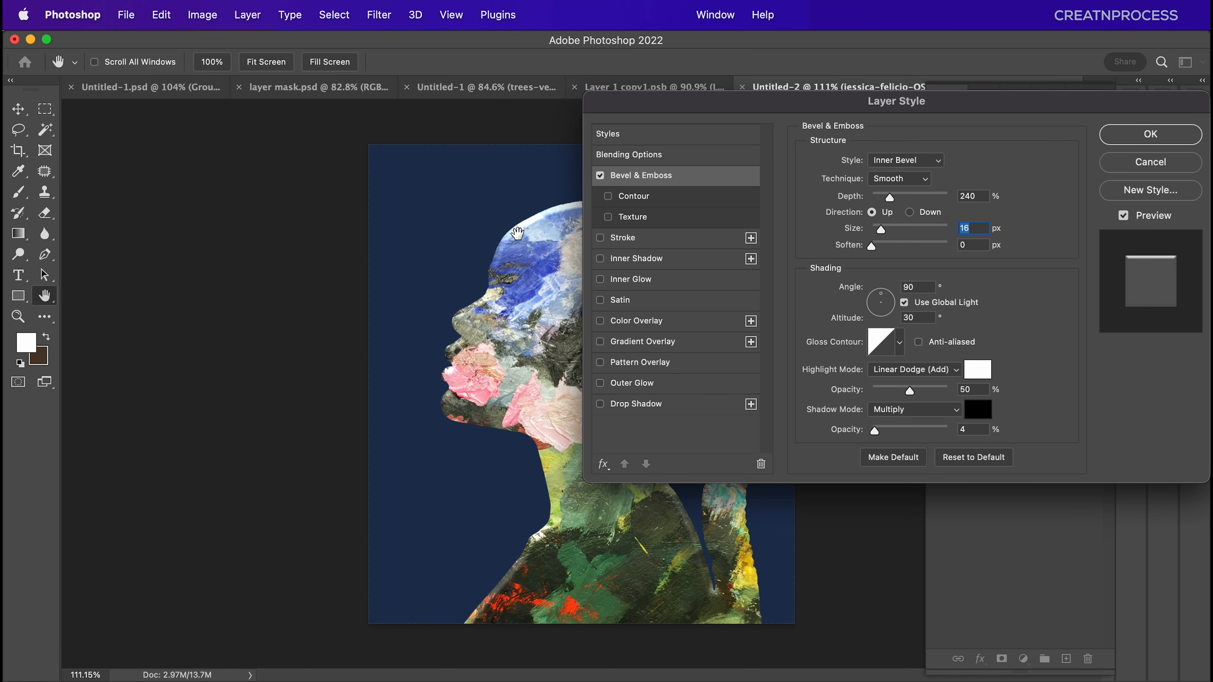
# Enable the Texture option of the woman's Bevel & Emboss and adjust the texture depth.
pyautogui.moveTo(674, 130); pyautogui.dragTo(789, 123)
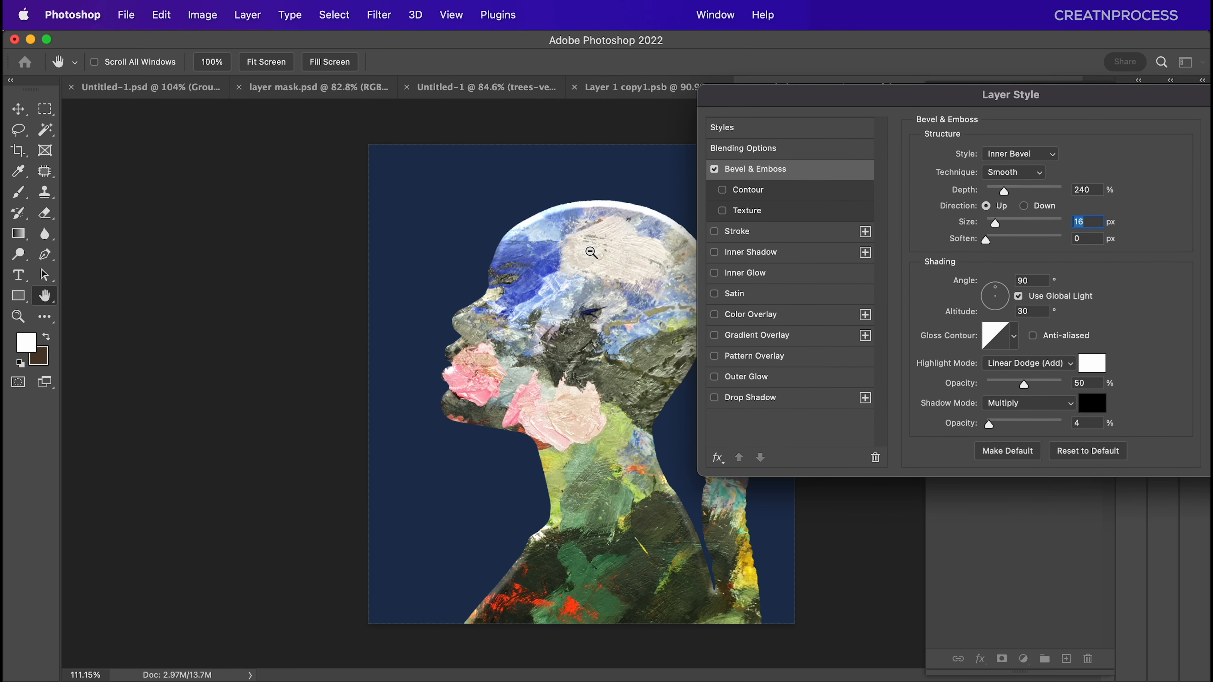
pyautogui.scroll(8, 588, 250)
pyautogui.scroll(-6, 554, 231)
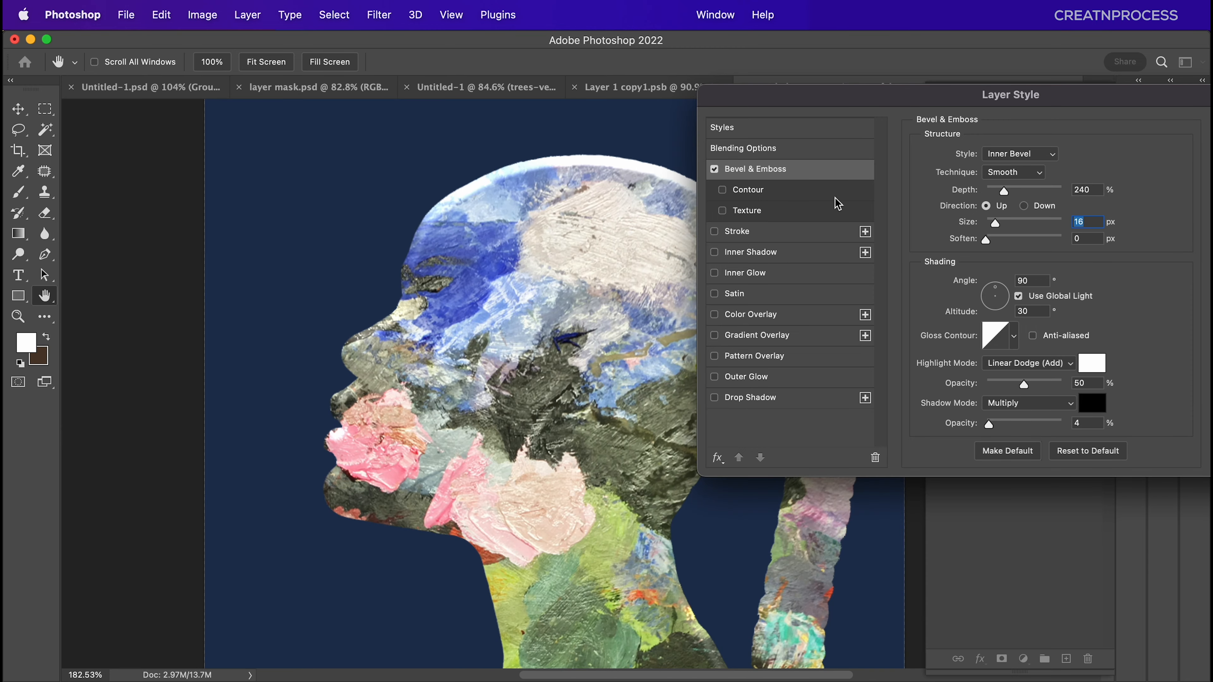
pyautogui.click(764, 211)
pyautogui.moveTo(874, 116); pyautogui.dragTo(798, 89)
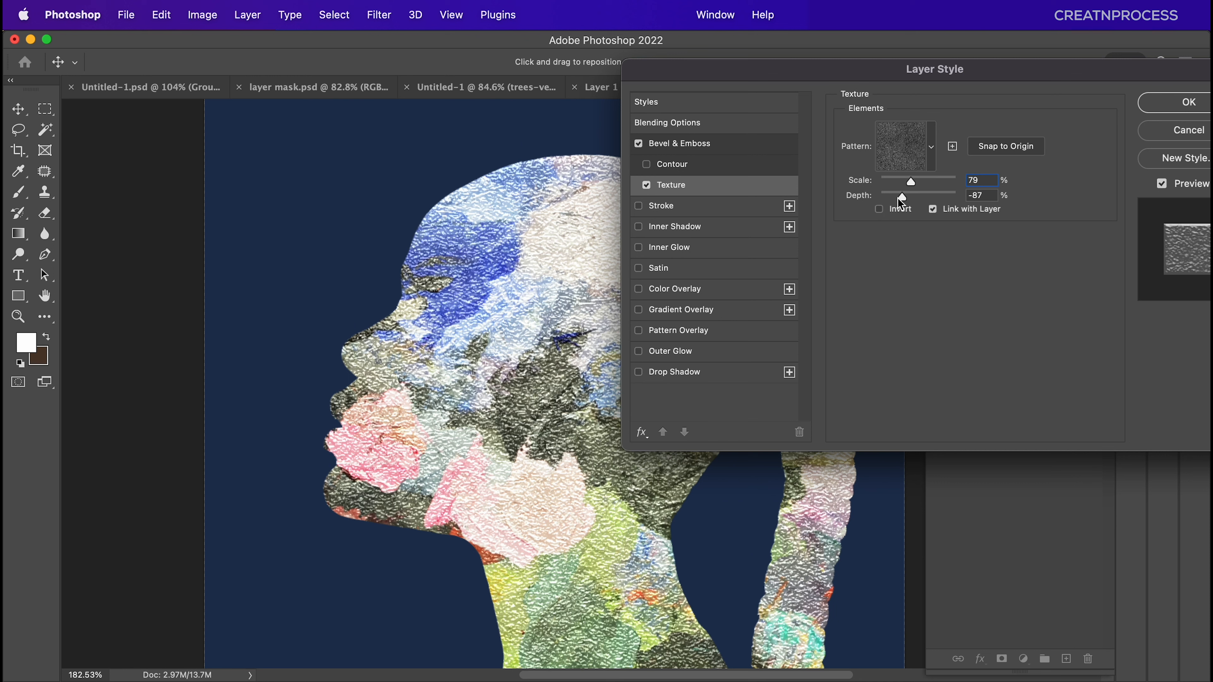
pyautogui.moveTo(901, 201); pyautogui.dragTo(913, 214)
# Refine the textured bevel to depth 292%, size 27 px, soften 1 px, light angle 92°, altitude 21° and highlight opacity 53%, and apply it.
pyautogui.click(744, 152)
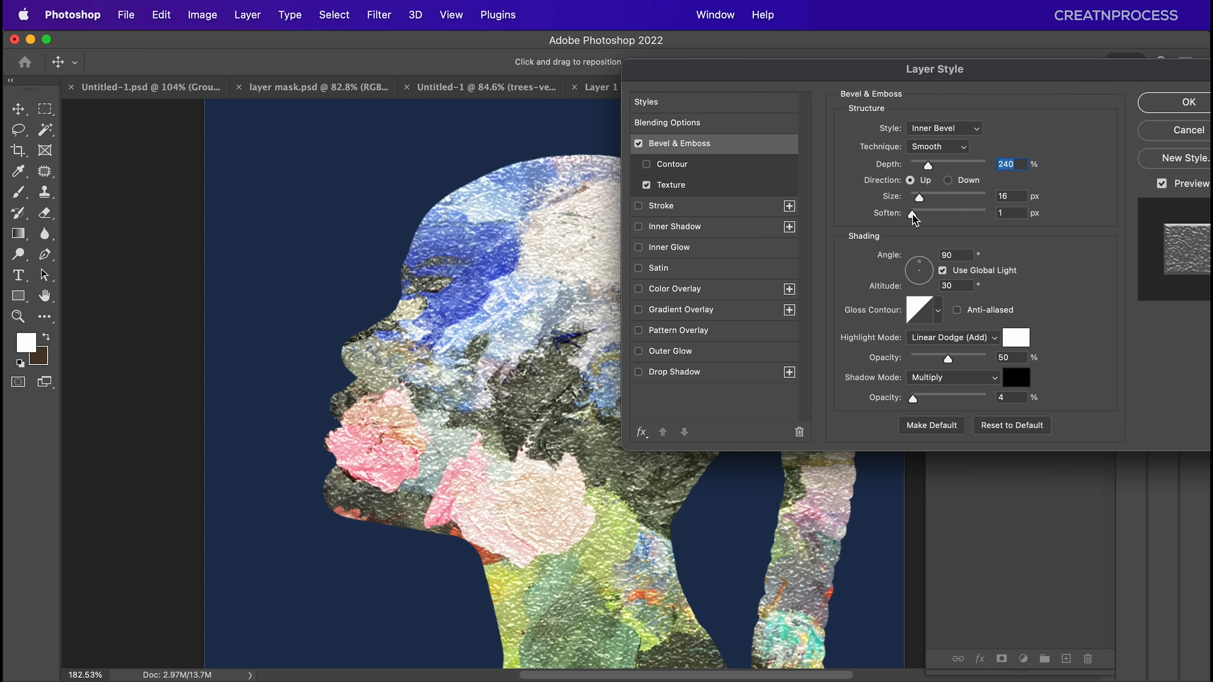
pyautogui.click(912, 214)
pyautogui.moveTo(919, 196)
pyautogui.mouseDown()
pyautogui.moveTo(904, 200)
pyautogui.moveTo(916, 198)
pyautogui.mouseUp()
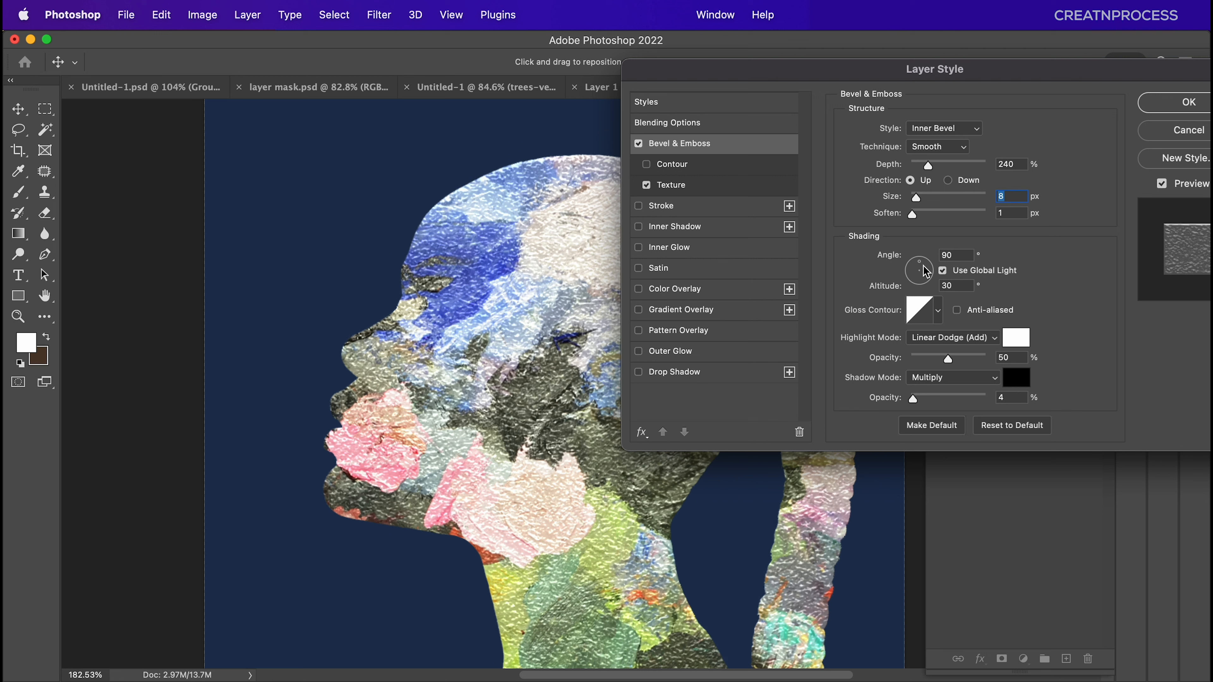
pyautogui.moveTo(925, 271); pyautogui.dragTo(920, 266)
pyautogui.moveTo(917, 203); pyautogui.dragTo(890, 191)
pyautogui.click(670, 184)
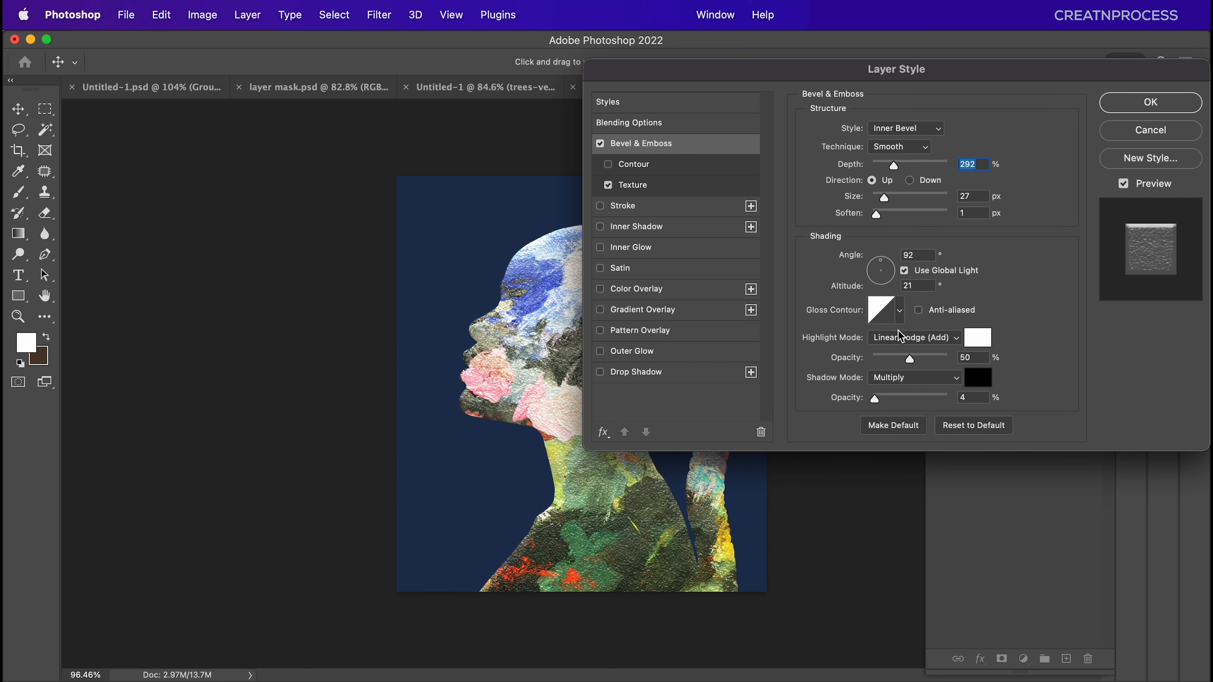
pyautogui.moveTo(909, 362)
pyautogui.mouseDown()
pyautogui.moveTo(929, 361)
pyautogui.moveTo(882, 364)
pyautogui.moveTo(909, 365)
pyautogui.mouseUp()
pyautogui.click(1148, 103)
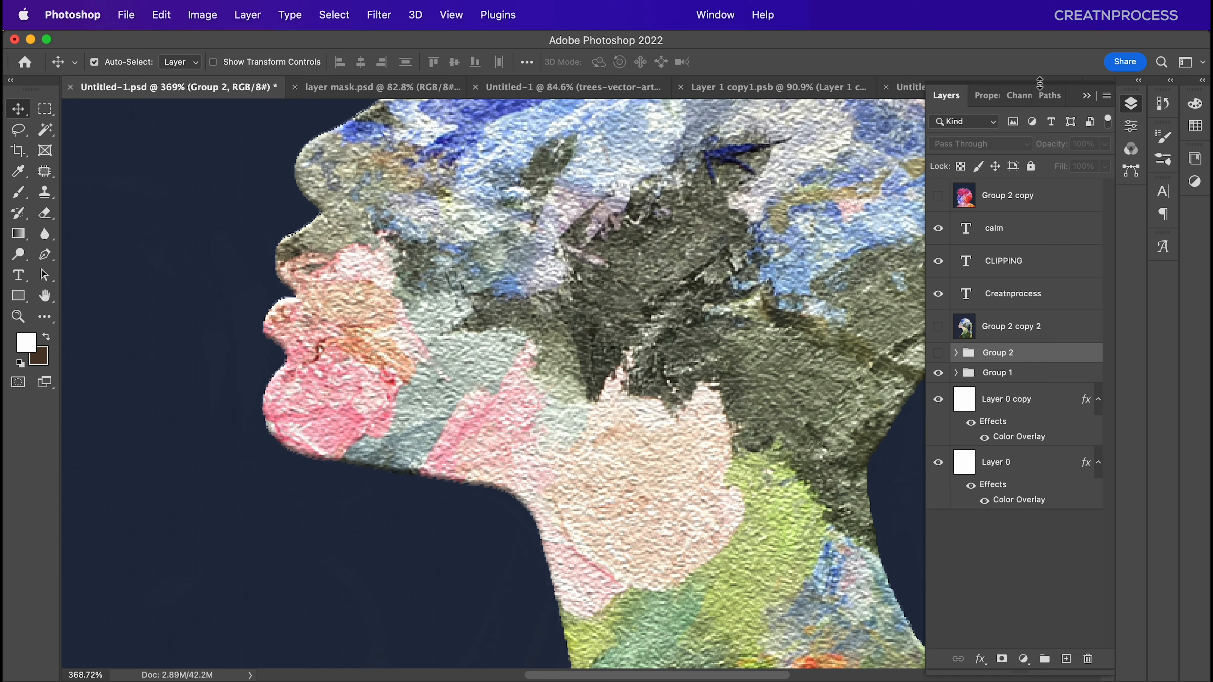
# Rework the woman layer's Bevel & Emboss in Untitled-2 with size 9 px, light angle 108° and altitude 48°.
pyautogui.click(901, 89)
pyautogui.scroll(3, 632, 377)
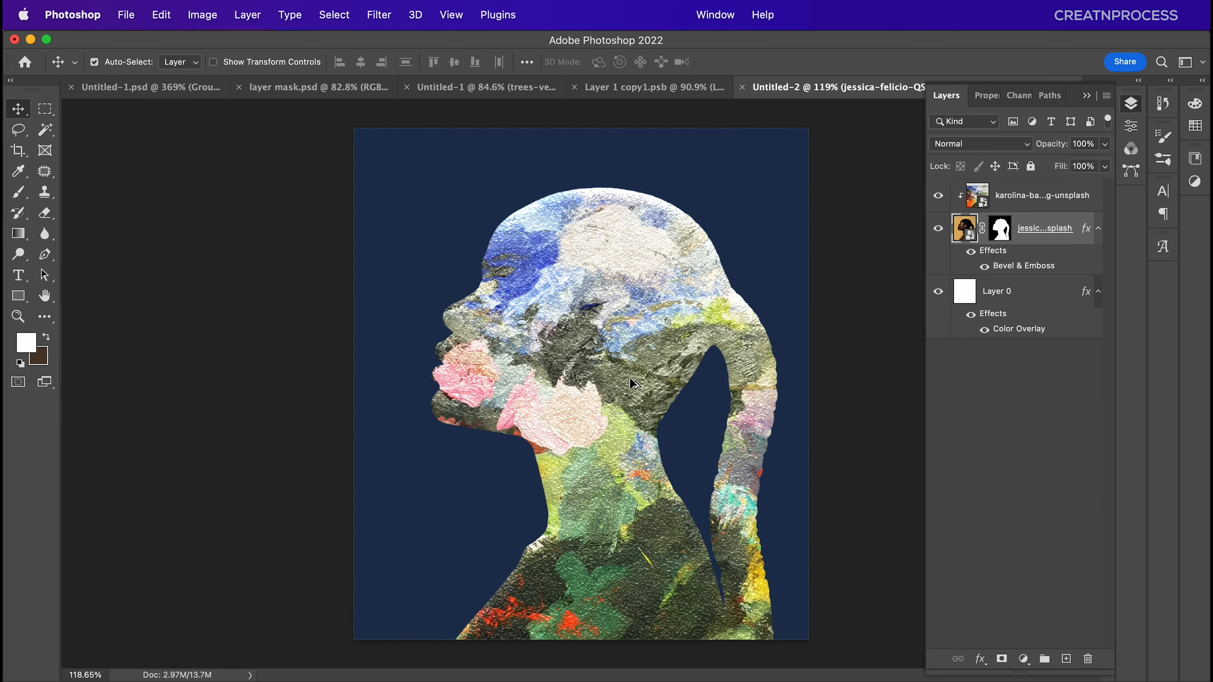
pyautogui.doubleClick(1006, 266)
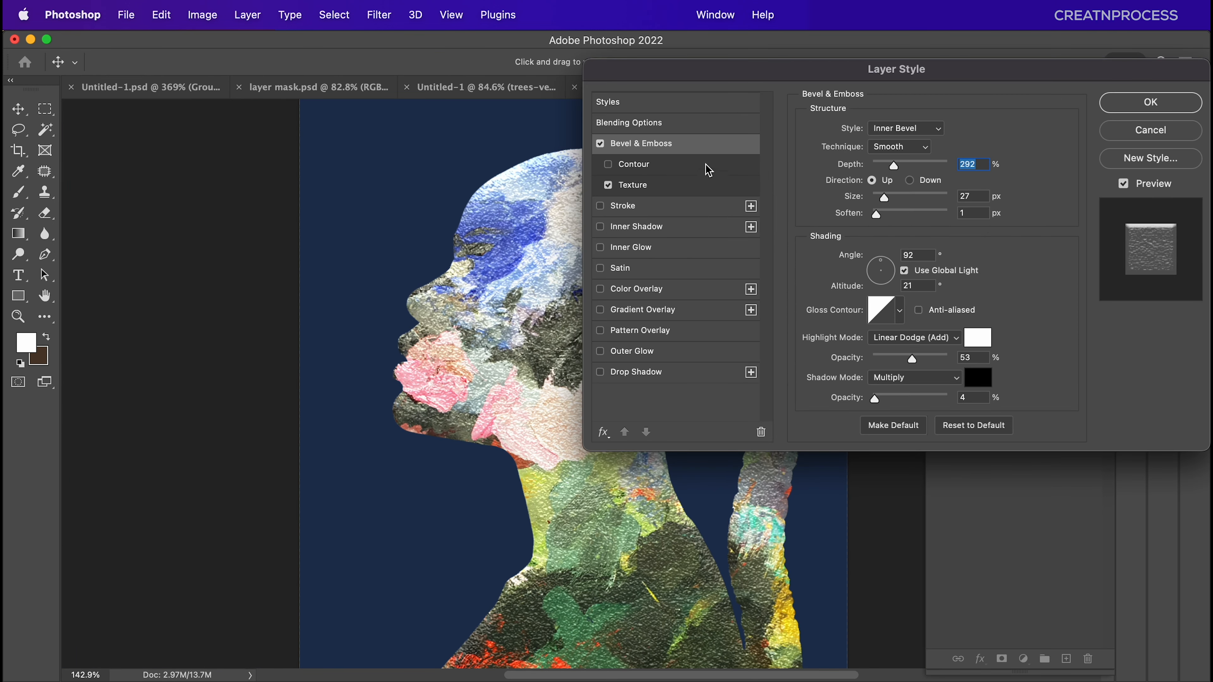
pyautogui.moveTo(908, 206); pyautogui.dragTo(881, 205)
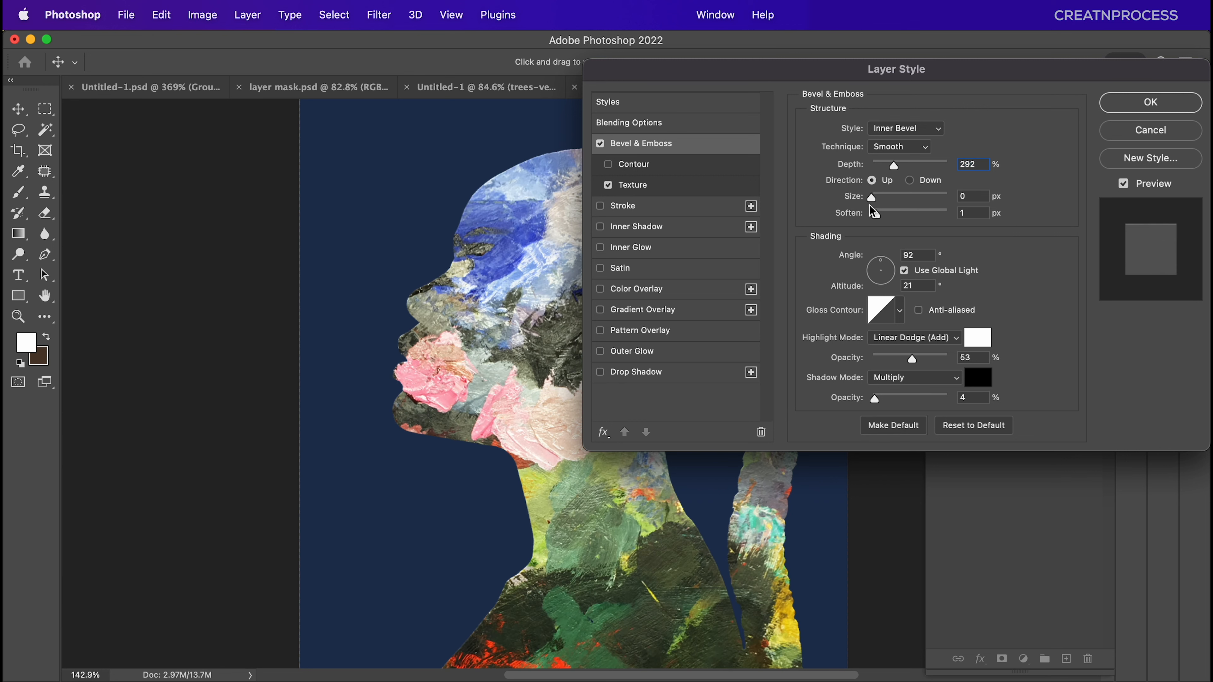
pyautogui.click(901, 265)
pyautogui.click(902, 269)
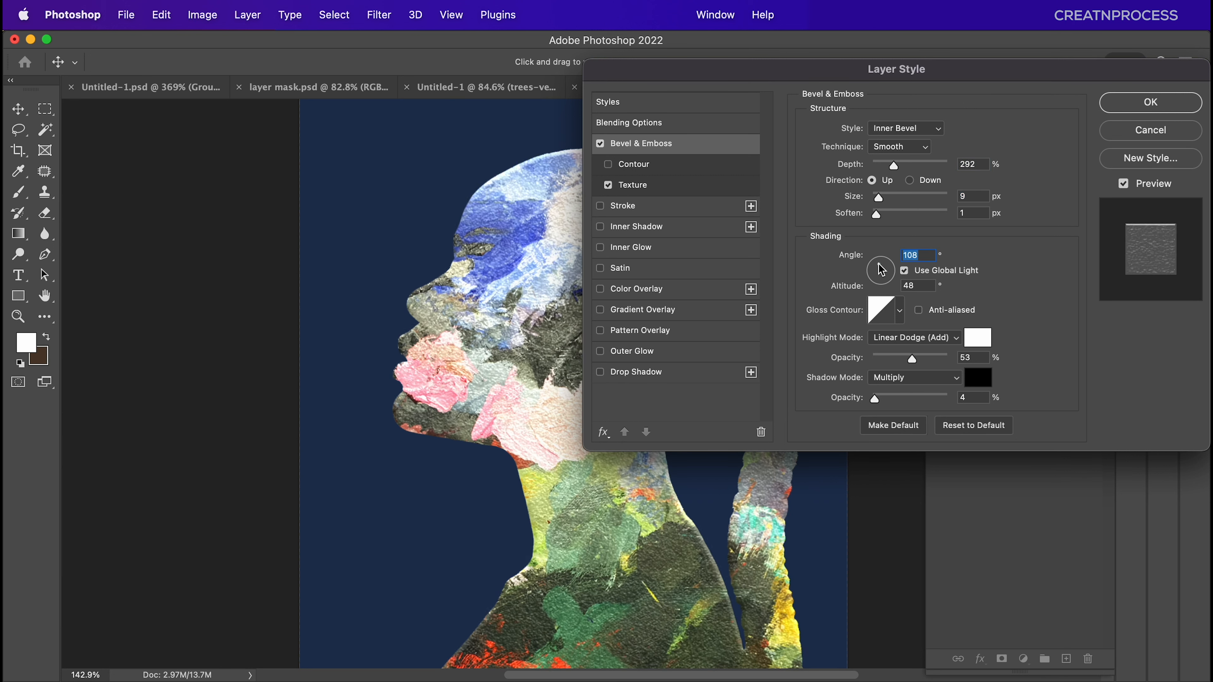
pyautogui.moveTo(878, 216); pyautogui.dragTo(877, 165)
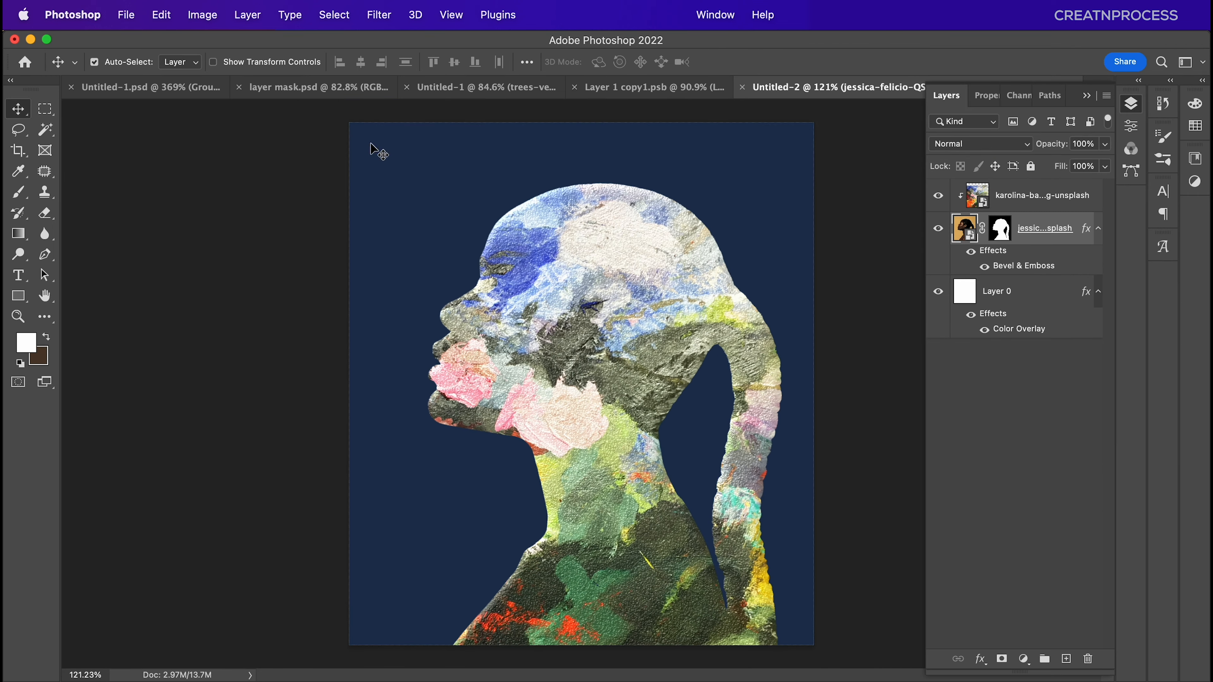
# Compare Untitled-2 with the finished calm poster and group its painting and masked woman layers.
pyautogui.click(158, 87)
pyautogui.press('super+0')
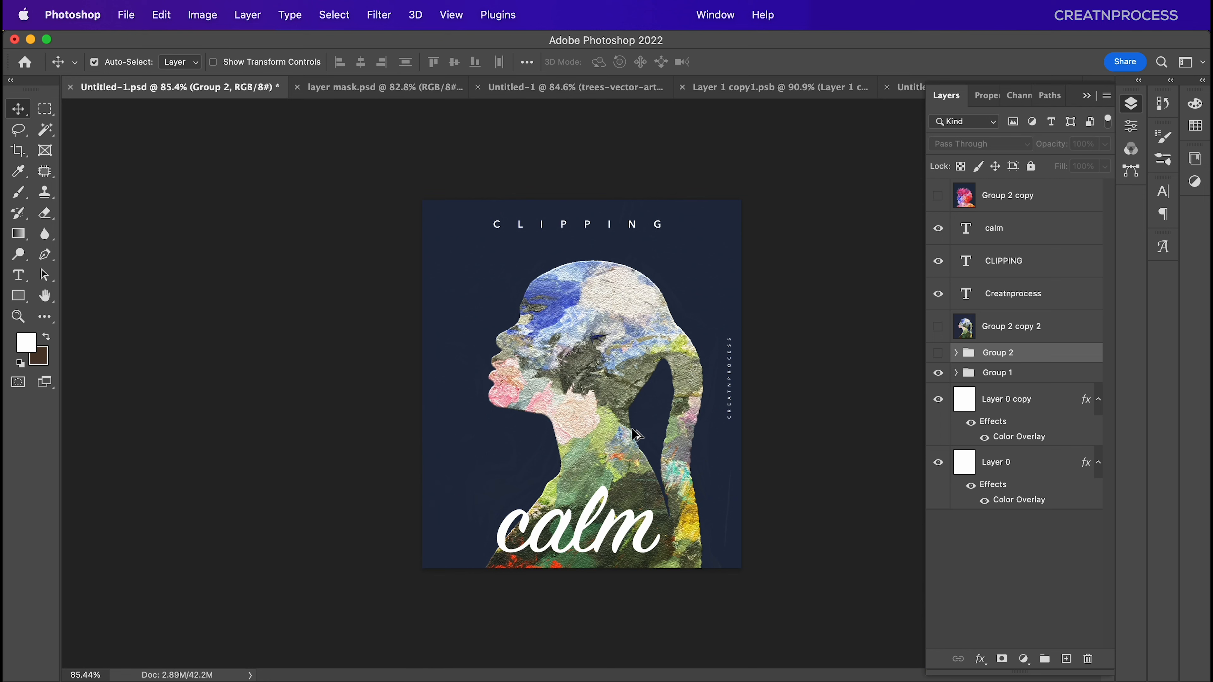
pyautogui.click(899, 90)
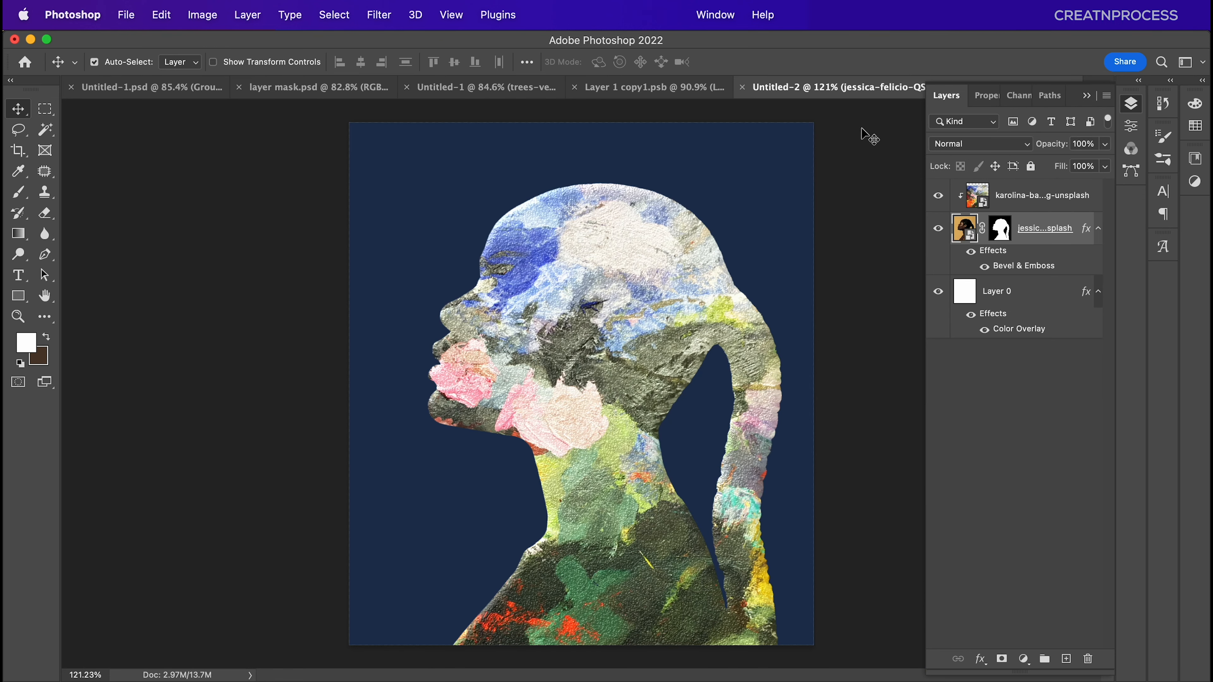
pyautogui.scroll(-2, 607, 375)
pyautogui.scroll(1, 588, 397)
pyautogui.click(983, 198)
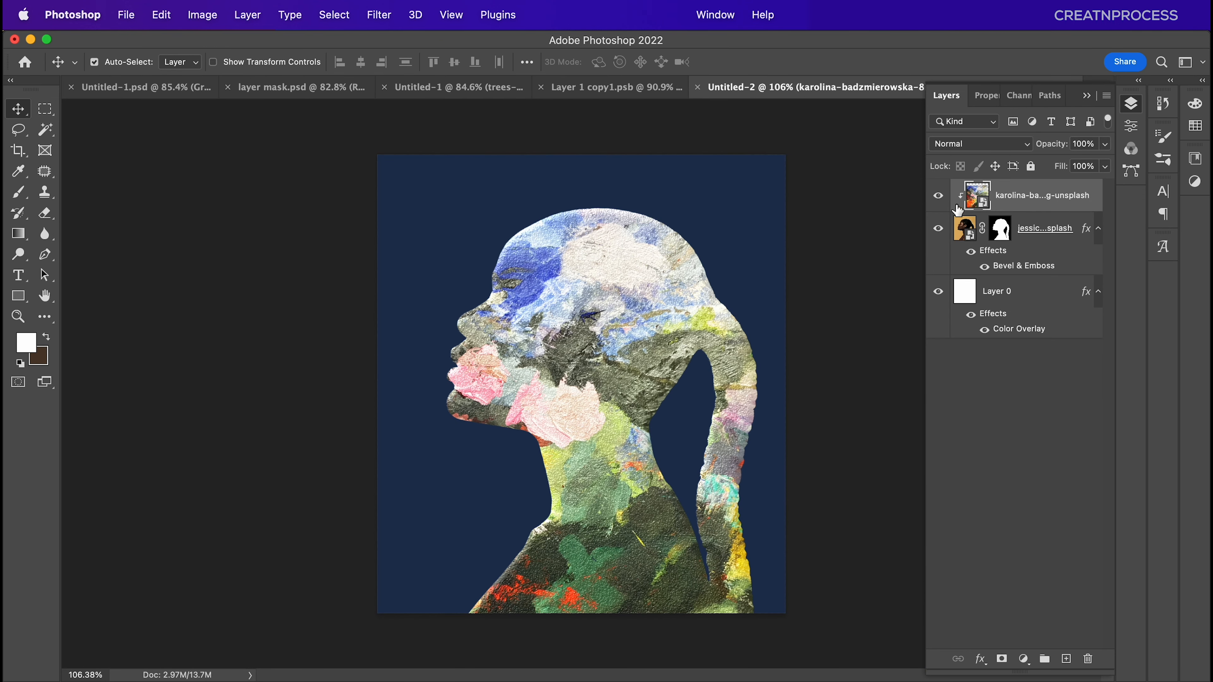
pyautogui.keyDown('shift'); pyautogui.click(1058, 242); pyautogui.keyUp('shift')
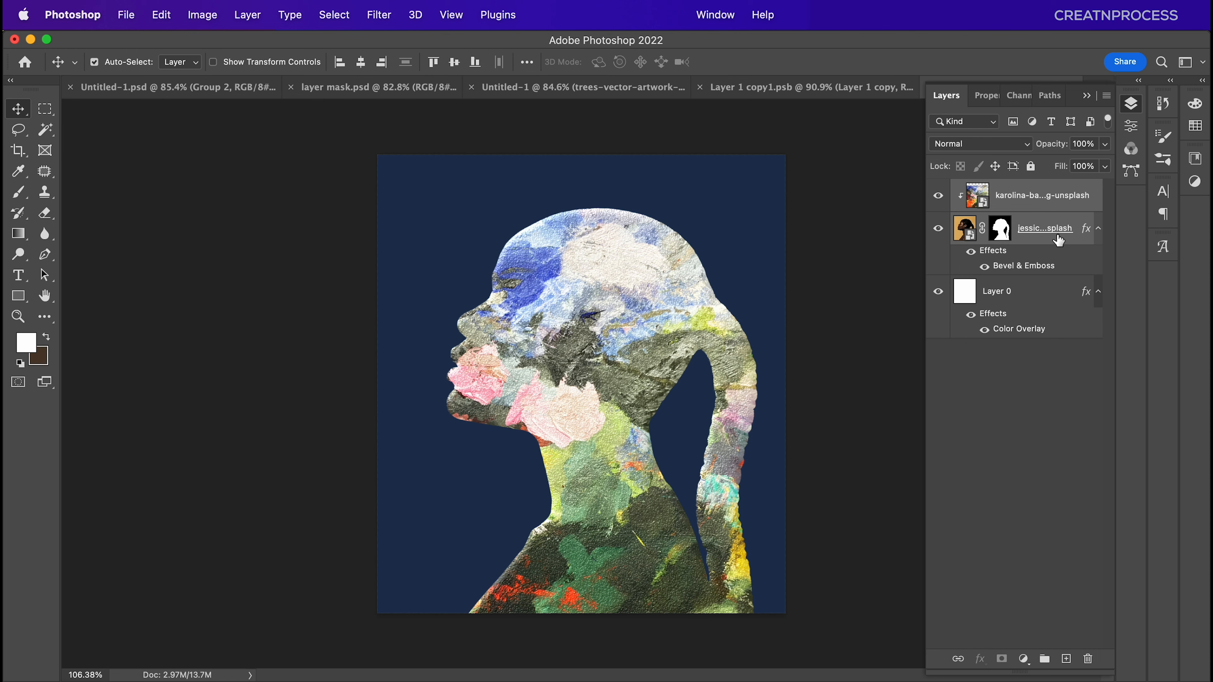
pyautogui.press('super+g')
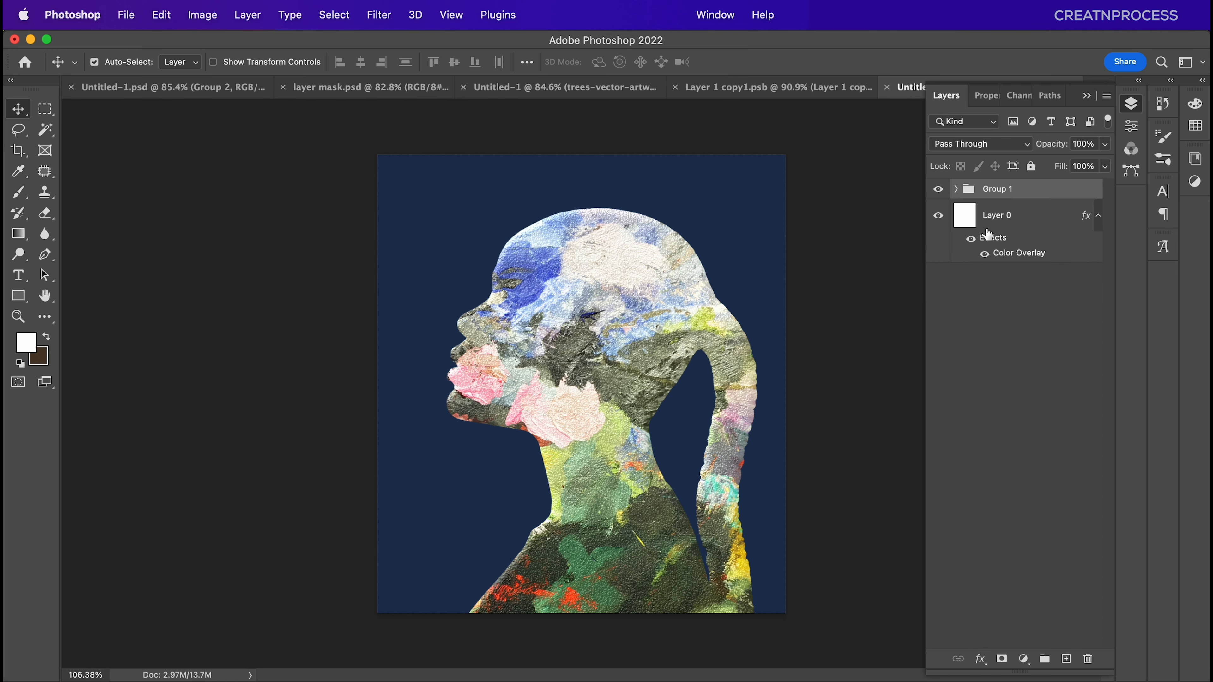
# Hide the new group and place the black-and-white profile photo of the bearded man so it fills the canvas.
pyautogui.click(938, 189)
pyautogui.press('super+Tab')
pyautogui.scroll(3, 551, 191)
pyautogui.moveTo(552, 162); pyautogui.dragTo(575, 517)
pyautogui.press('Return')
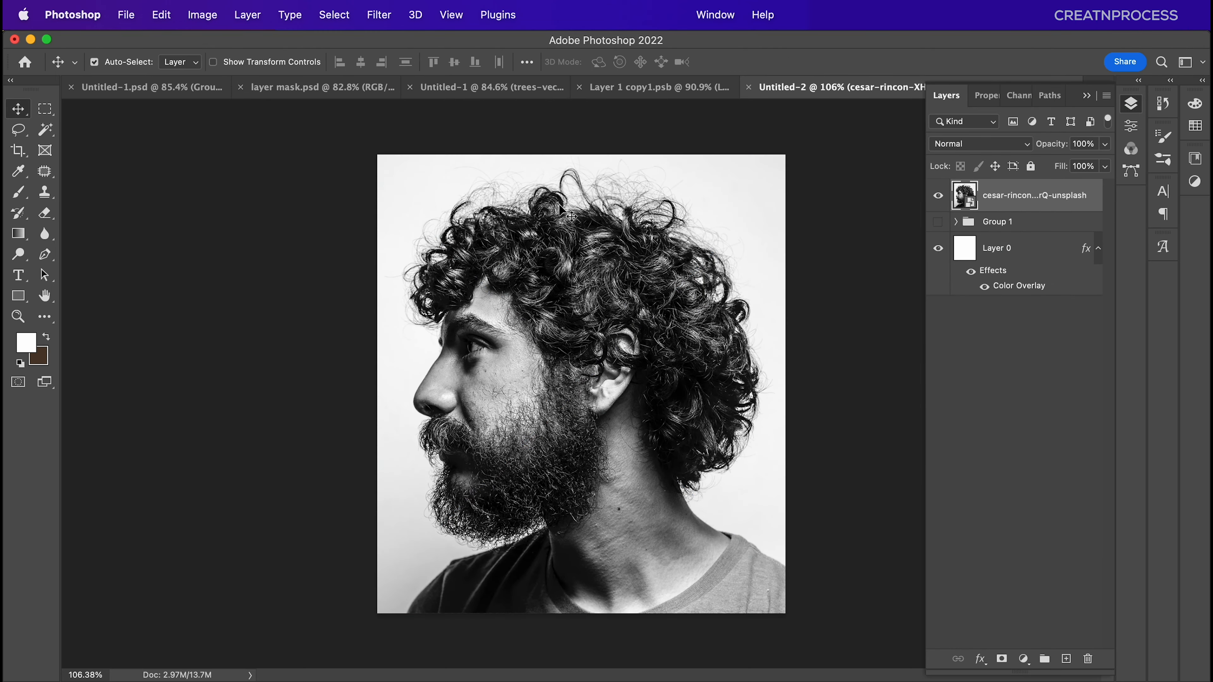
# Select the light background of the man's photo by Color Range with fuzziness 70 and range 32%.
pyautogui.click(334, 15)
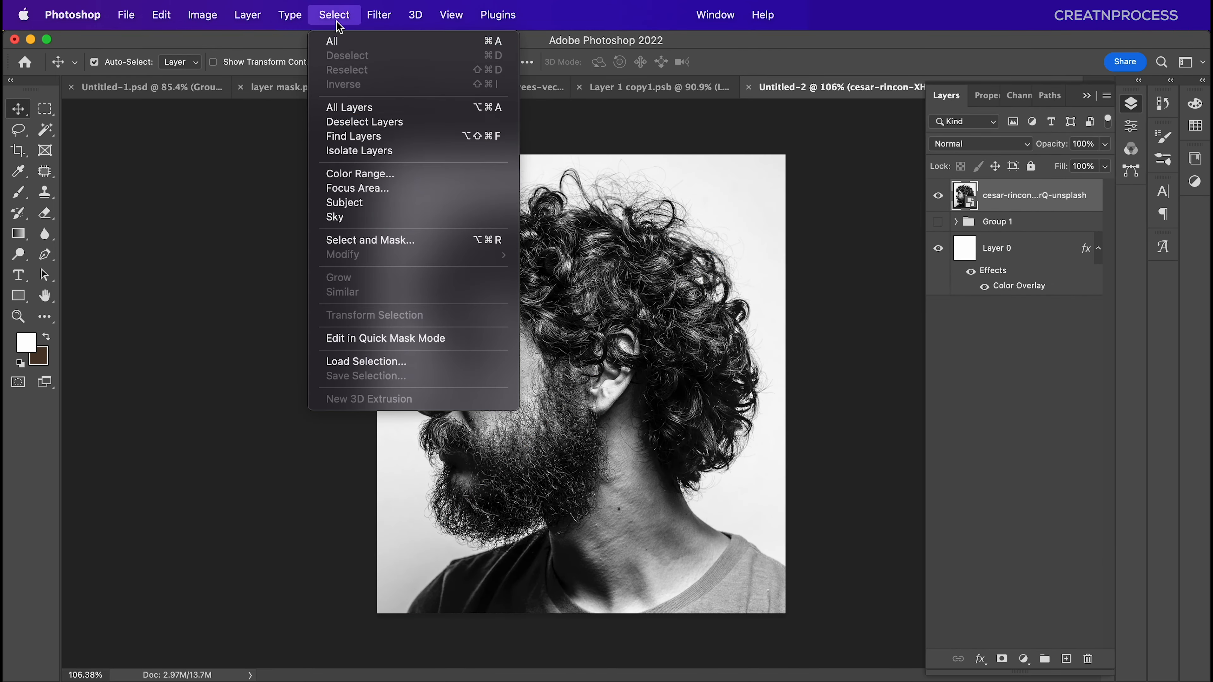
pyautogui.click(375, 175)
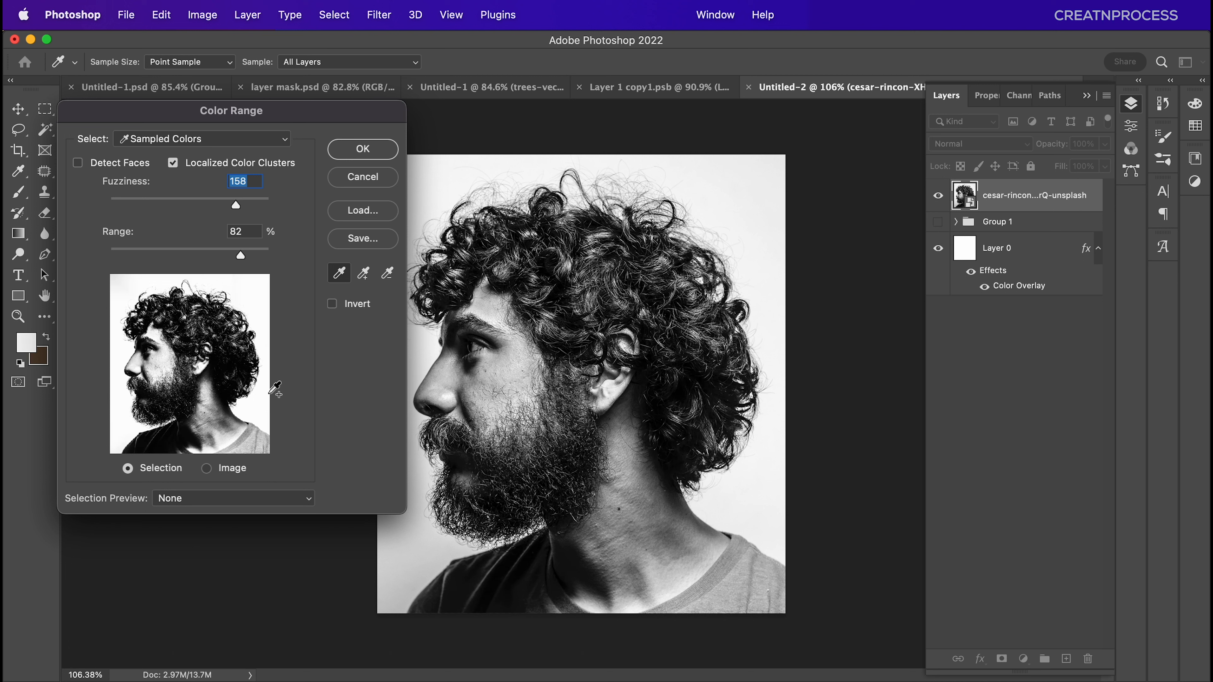
pyautogui.click(190, 203)
pyautogui.moveTo(239, 257); pyautogui.dragTo(161, 255)
pyautogui.click(127, 204)
pyautogui.click(166, 205)
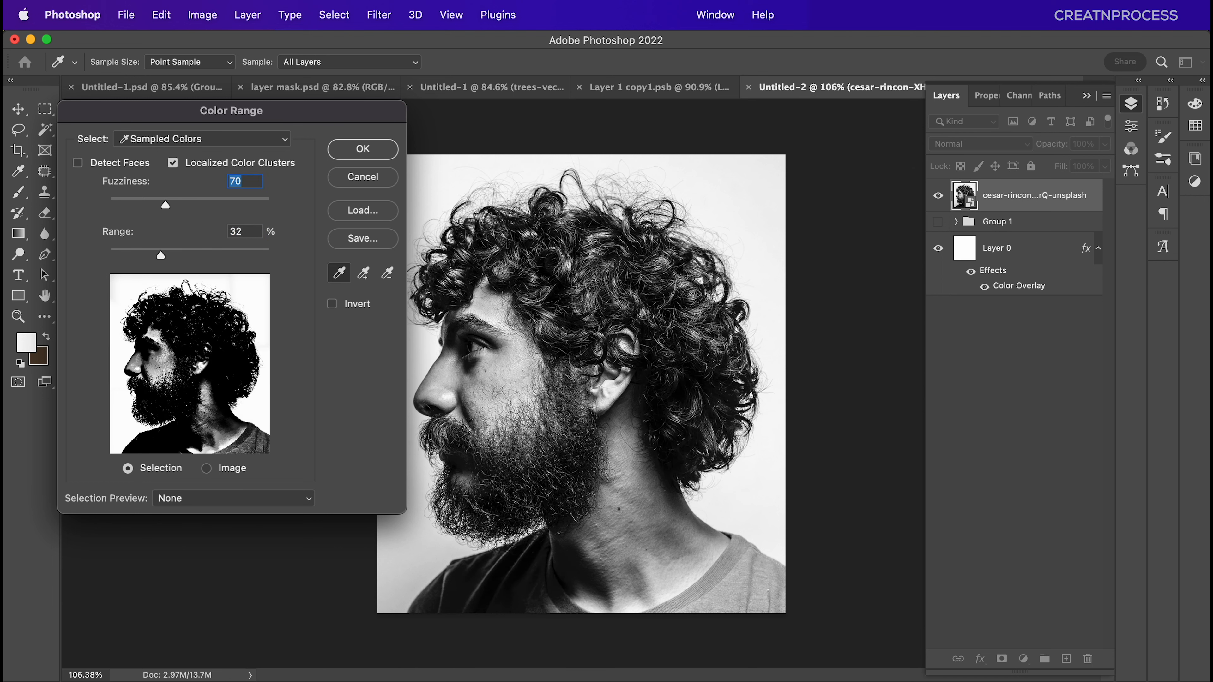
pyautogui.click(391, 154)
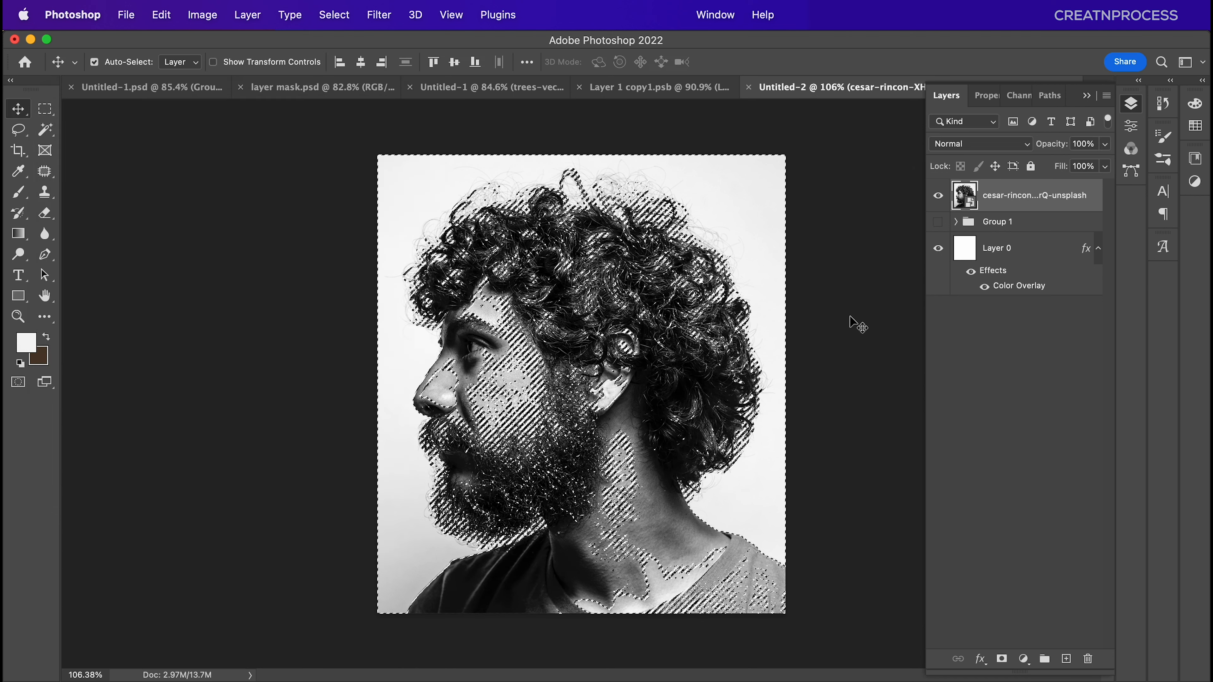
# Add a layer mask to the man's photo from the selection, hide Layer 0 and invert the mask.
pyautogui.click(1001, 658)
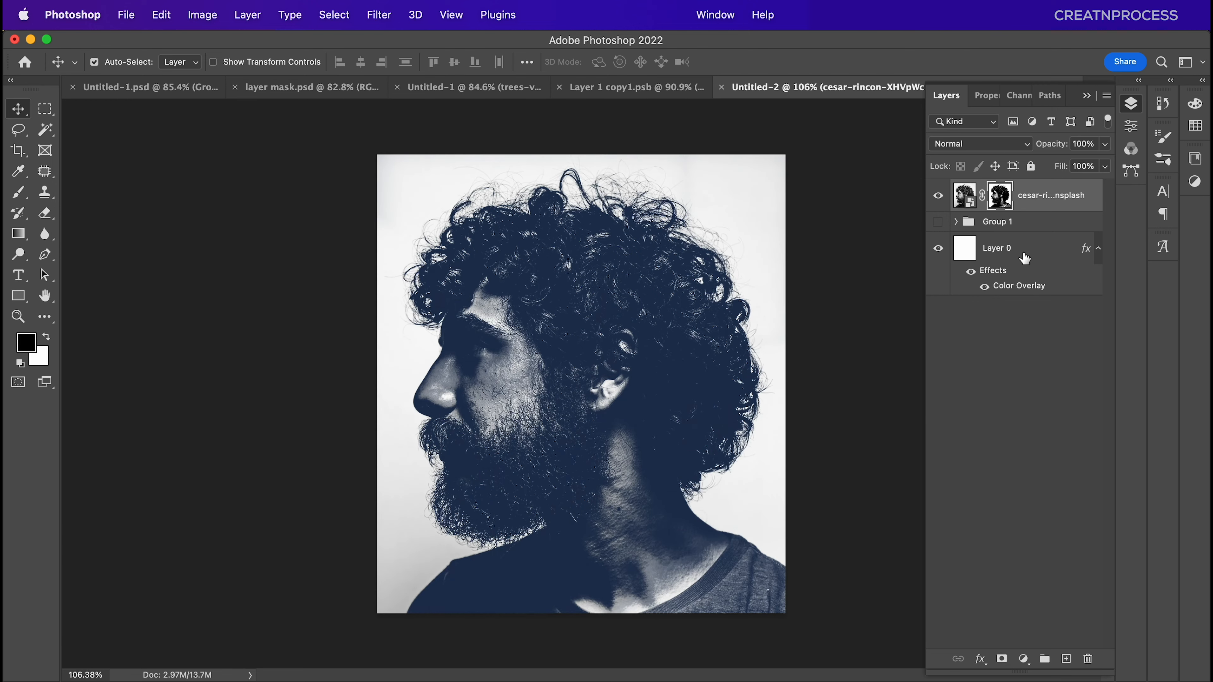
pyautogui.press('super+minus')
pyautogui.click(938, 248)
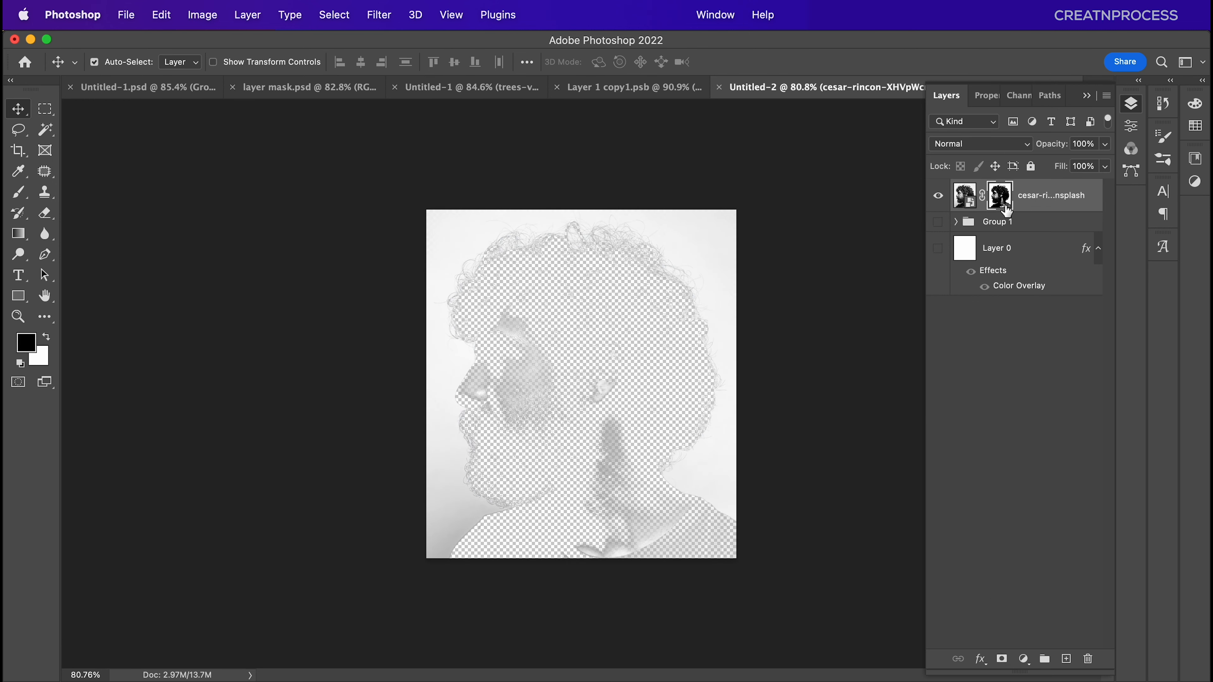
pyautogui.press('super+i')
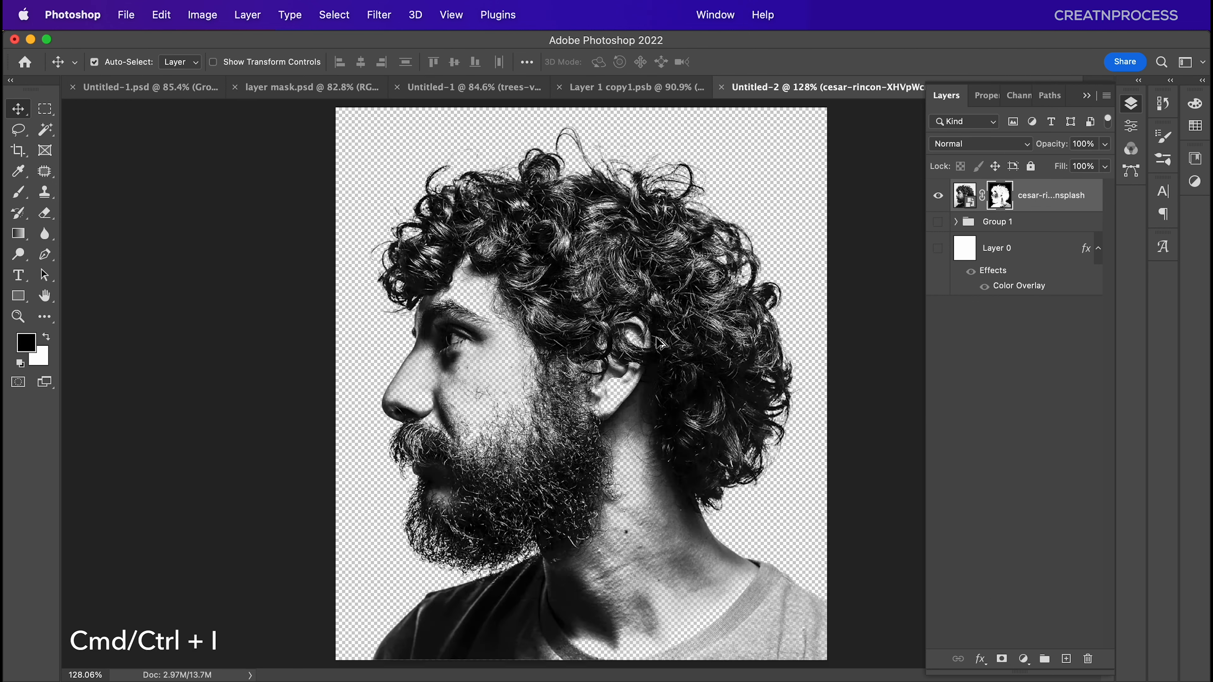
# Display the man's layer mask alone, paint its upper-left background edge black, and enlarge the brush to 45.
pyautogui.scroll(-2, 661, 343)
pyautogui.keyDown('alt'); pyautogui.click(999, 195); pyautogui.keyUp('alt')
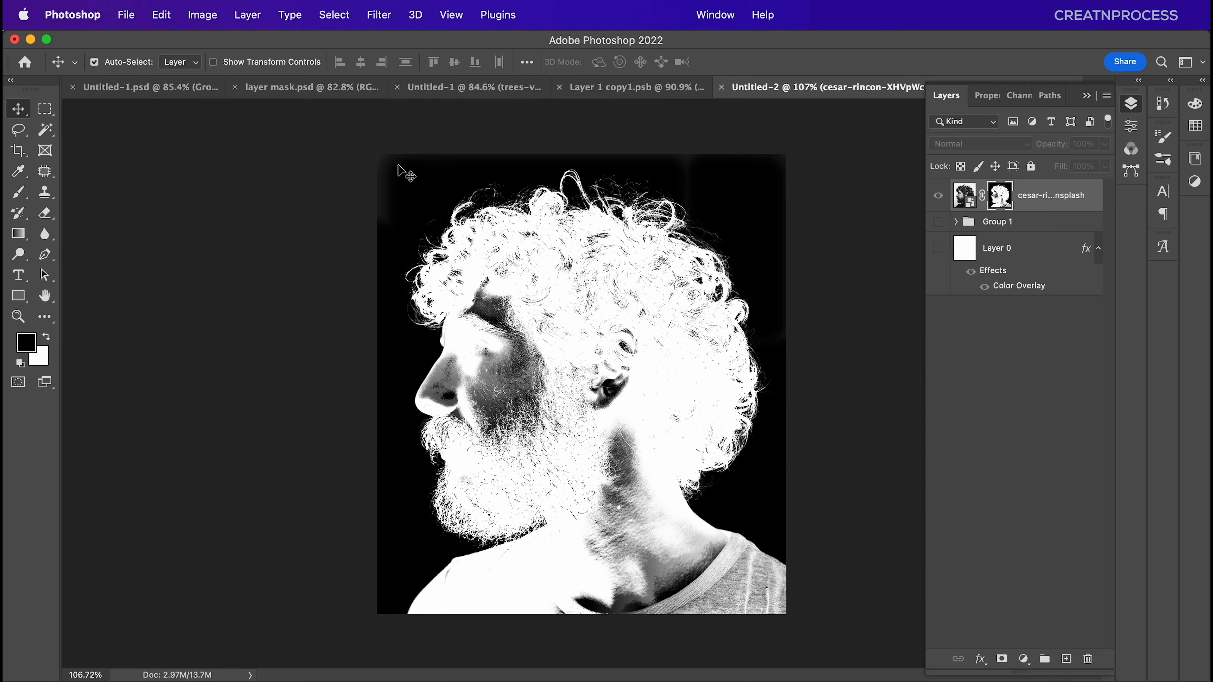
pyautogui.press('b')
pyautogui.moveTo(386, 163)
pyautogui.mouseDown()
pyautogui.moveTo(373, 154)
pyautogui.moveTo(436, 155)
pyautogui.mouseUp()
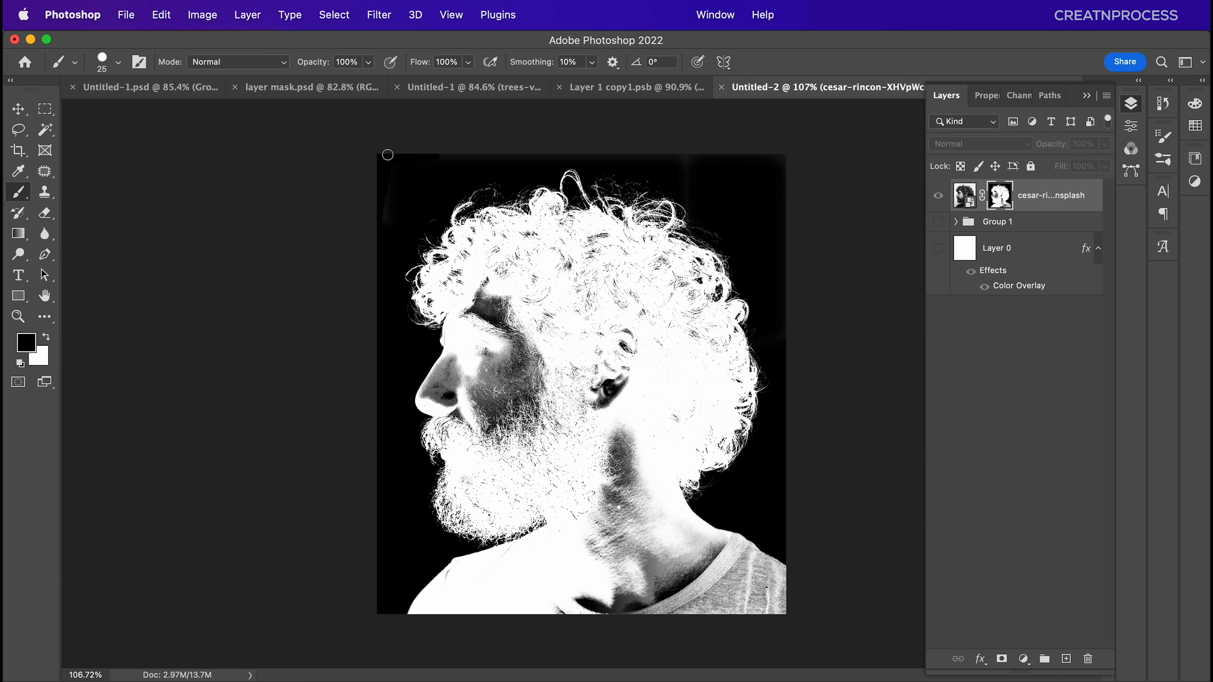
pyautogui.press(']')
pyautogui.press(']')
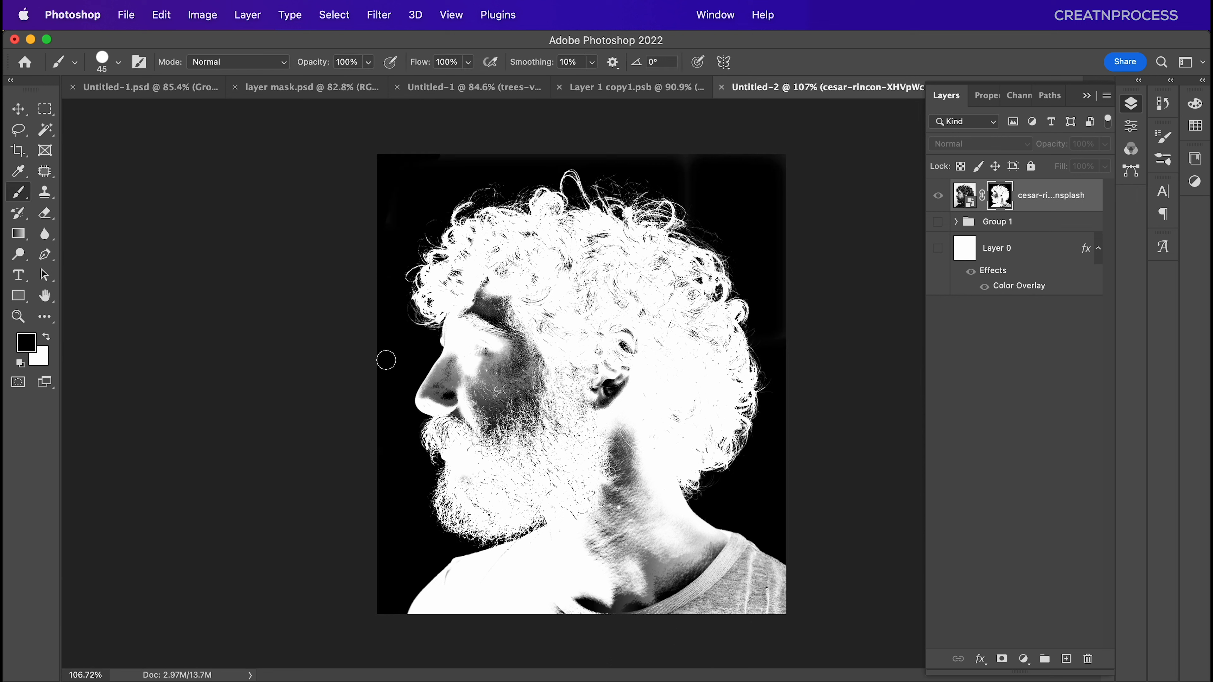